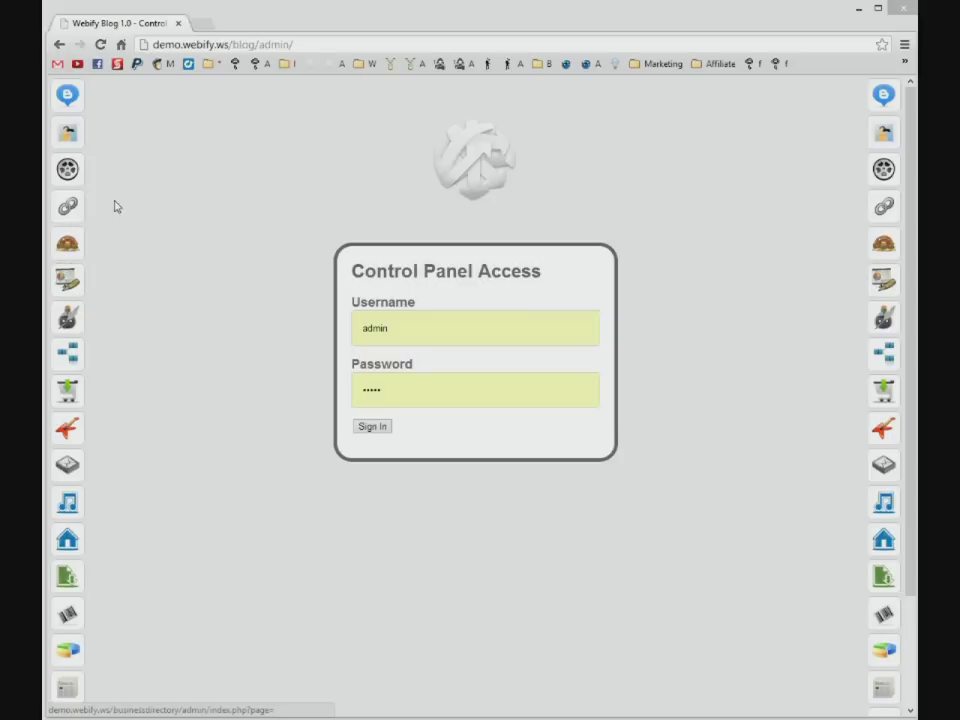
Step: Sign in to the Webify Blog control panel with the prefilled credentials and view the public Webify Blog Demo site
{"action": "left_click", "coordinate": [189, 45]}
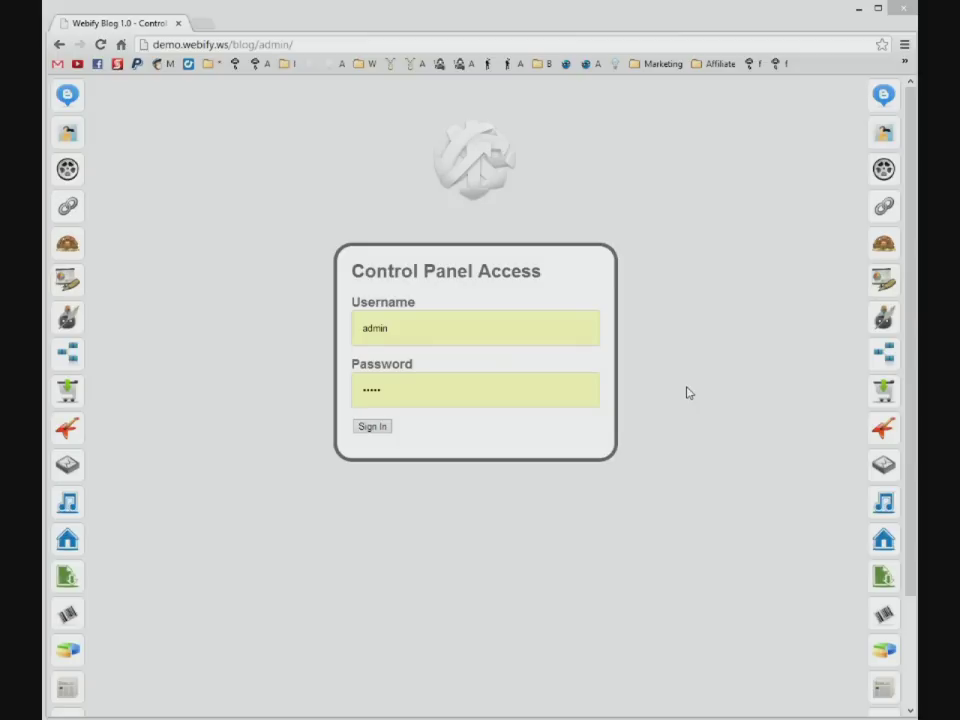
{"action": "left_click", "coordinate": [370, 428]}
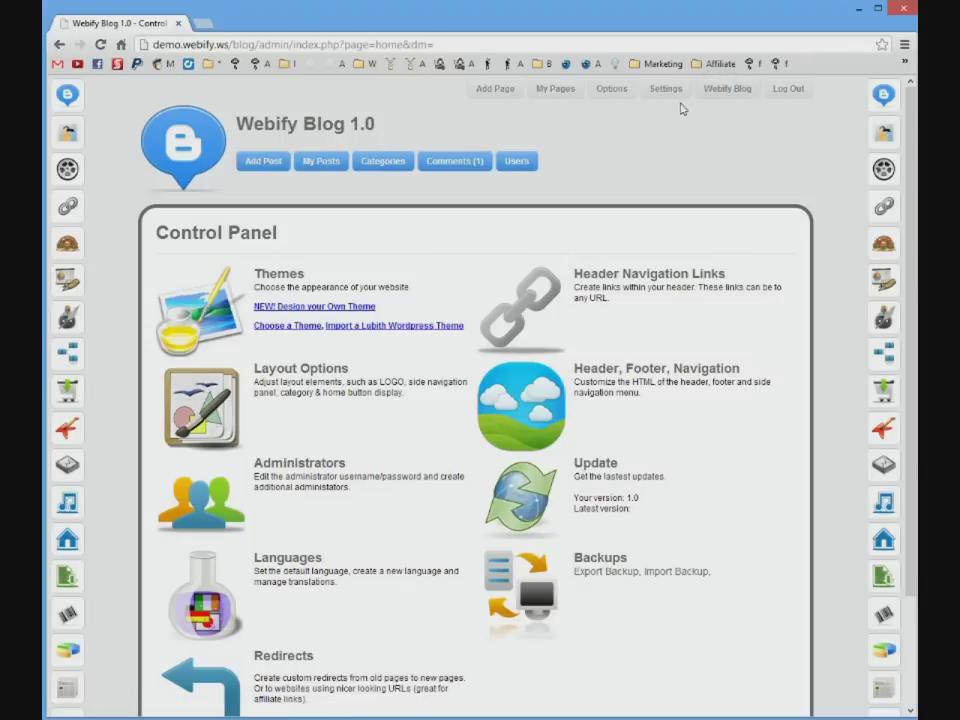
{"action": "left_click", "coordinate": [727, 95]}
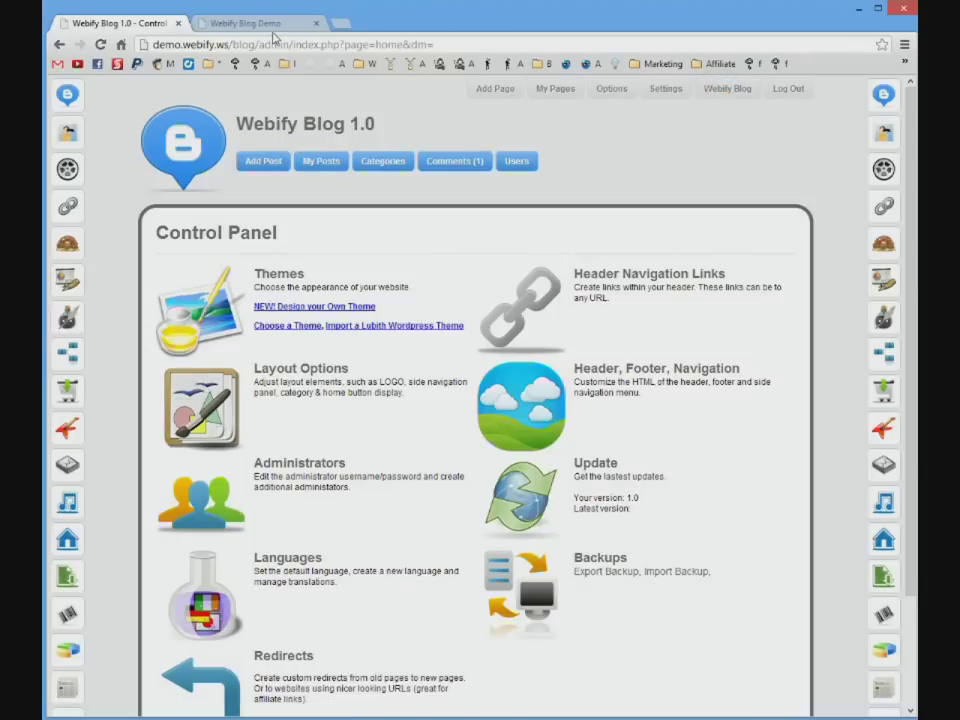
{"action": "left_click", "coordinate": [270, 24]}
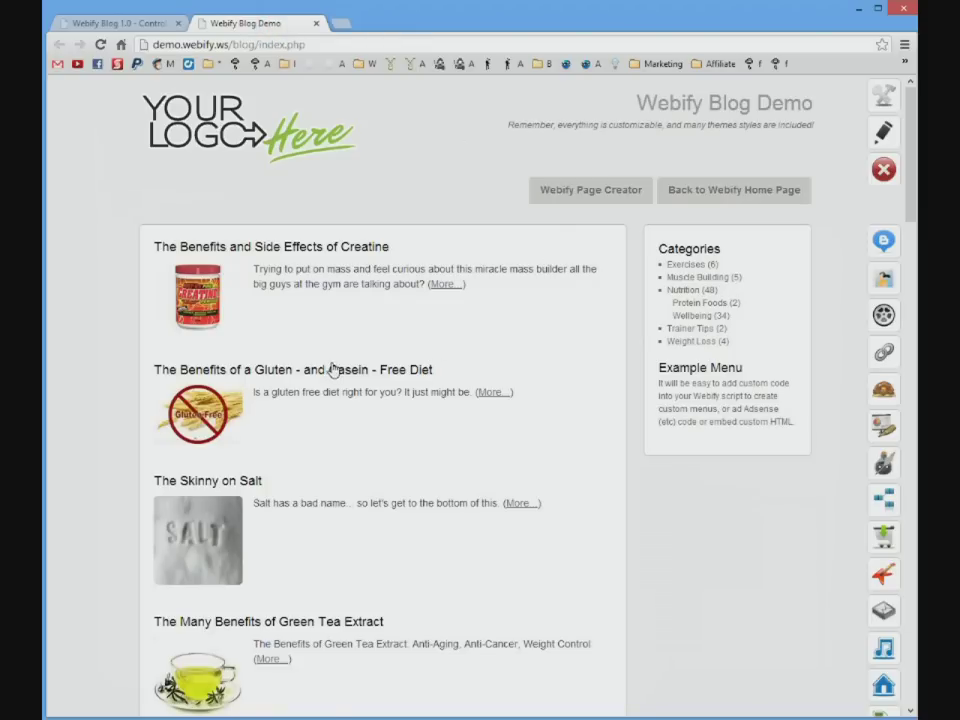
Step: View the article "The Benefits of a Gluten - and Casein - Free Diet" down to its comments, and return to the blog's home page
{"action": "scroll", "coordinate": [310, 379], "scroll_direction": "down", "scroll_amount": 1}
{"action": "left_click", "coordinate": [200, 400]}
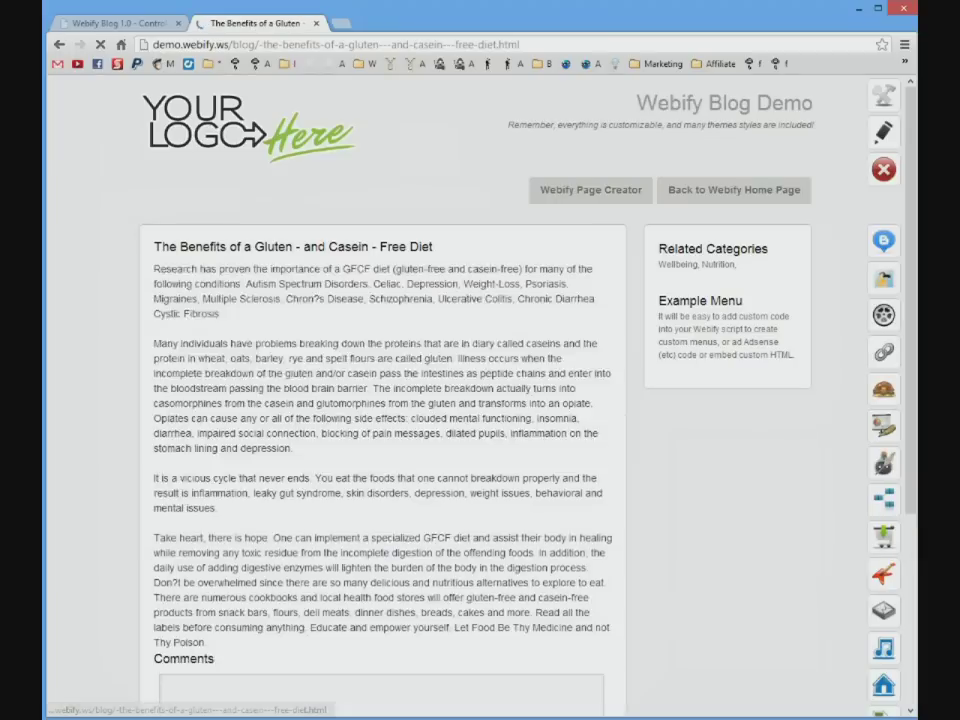
{"action": "scroll", "coordinate": [378, 281], "scroll_direction": "down", "scroll_amount": 4}
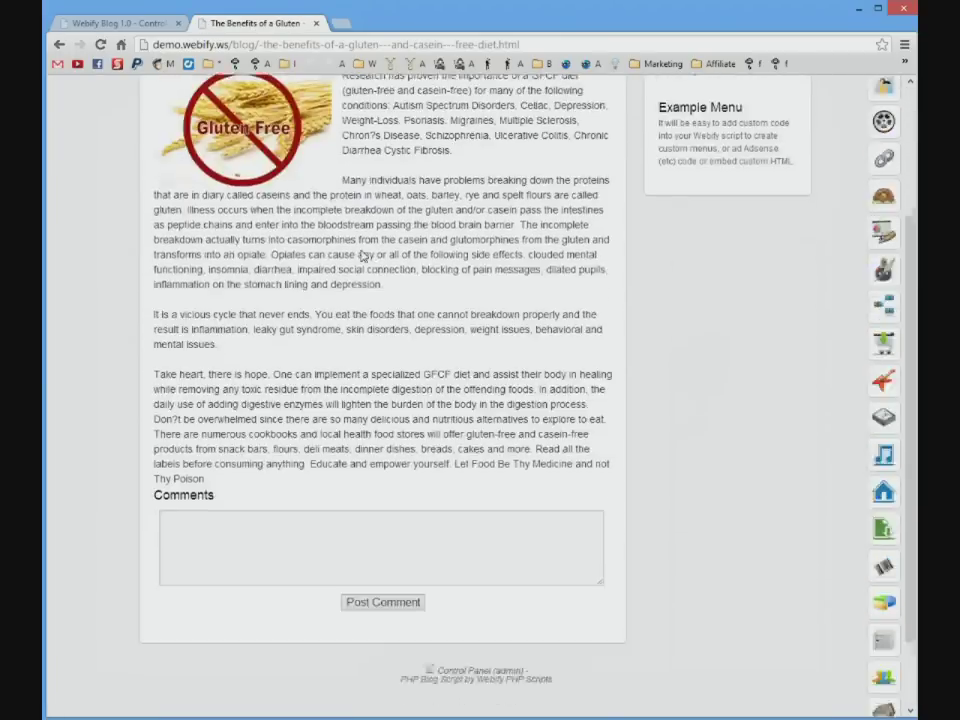
{"action": "scroll", "coordinate": [424, 259], "scroll_direction": "up", "scroll_amount": 4}
{"action": "left_click", "coordinate": [230, 136]}
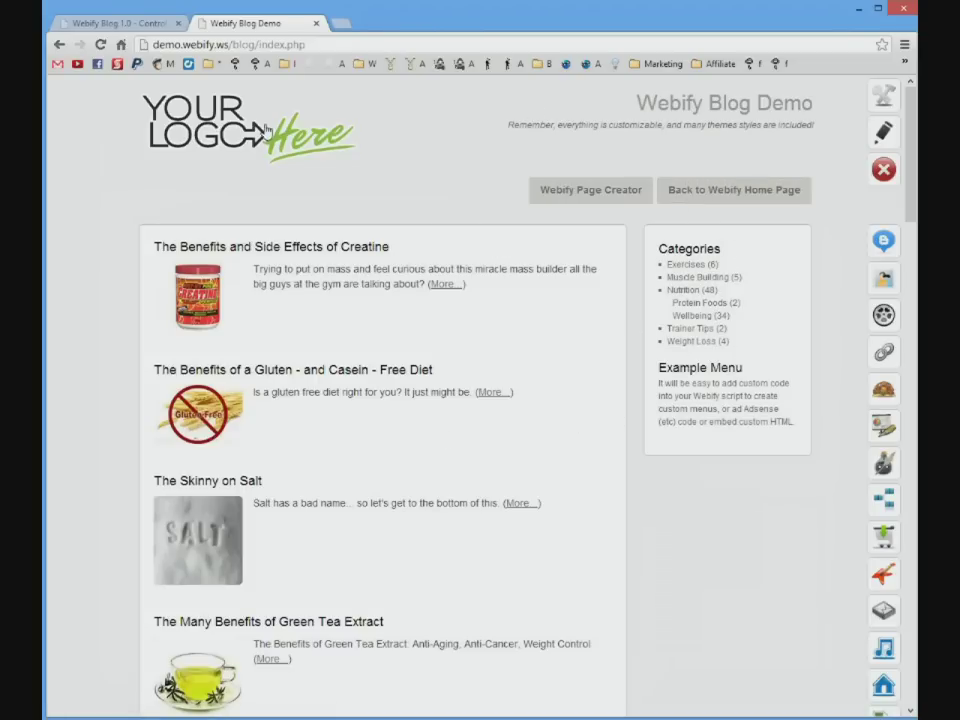
Step: Open the article "The Skinny on Salt" and look through its full text
{"action": "left_click", "coordinate": [310, 508]}
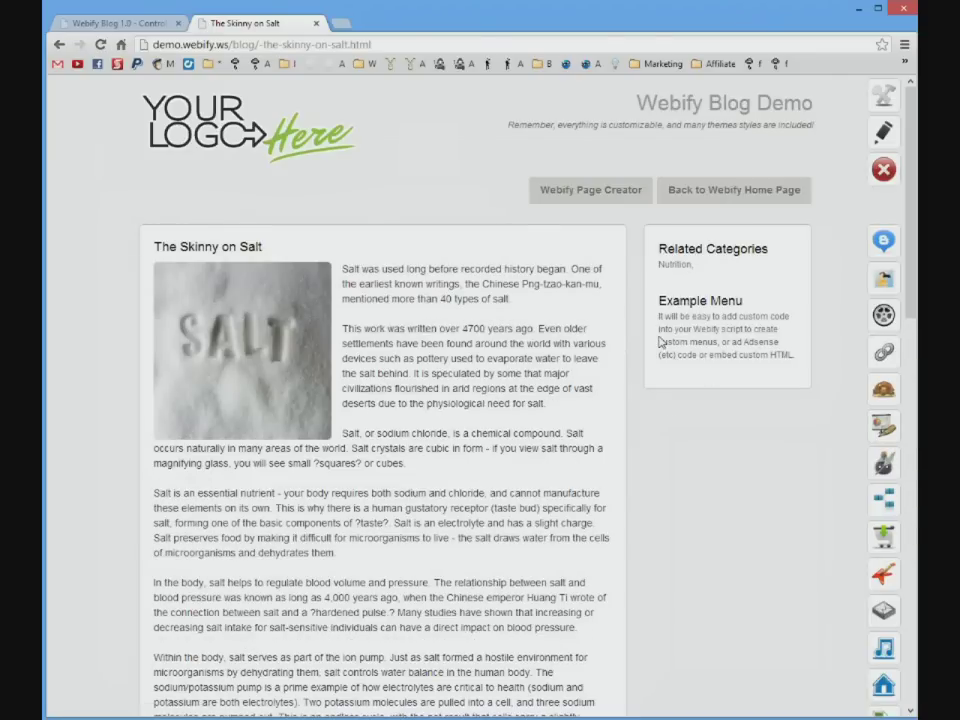
{"action": "scroll", "coordinate": [660, 342], "scroll_direction": "down", "scroll_amount": 15}
{"action": "scroll", "coordinate": [624, 430], "scroll_direction": "up", "scroll_amount": 3}
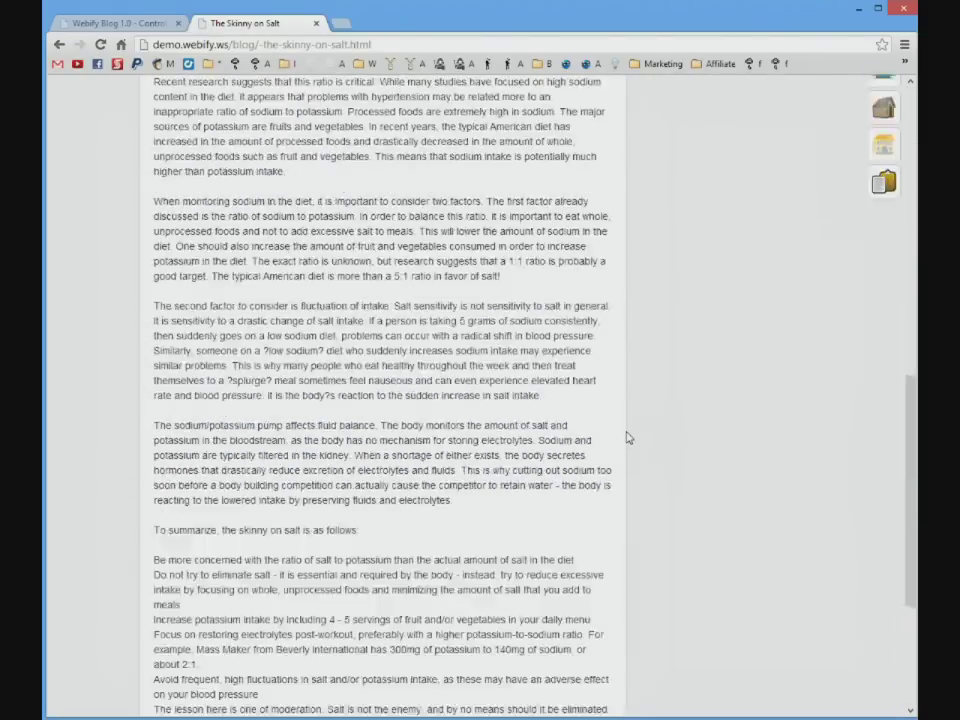
{"action": "scroll", "coordinate": [628, 437], "scroll_direction": "up", "scroll_amount": 15}
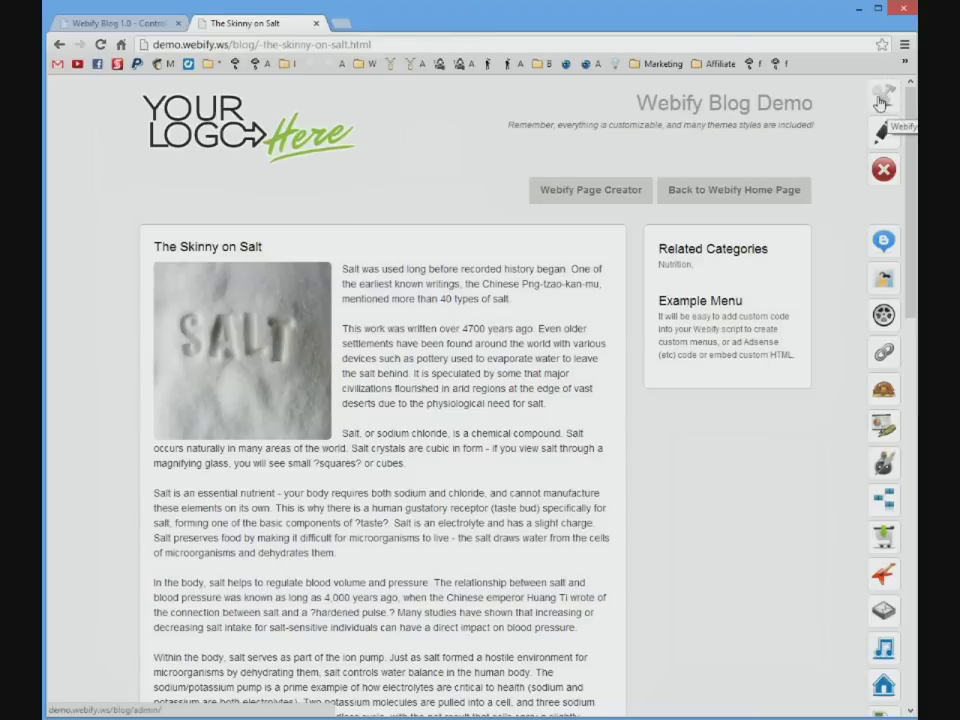
Step: Go through the blog's control panel to the Photo Gallery control panel and open the public Photo Gallery Demo site
{"action": "left_click", "coordinate": [883, 99]}
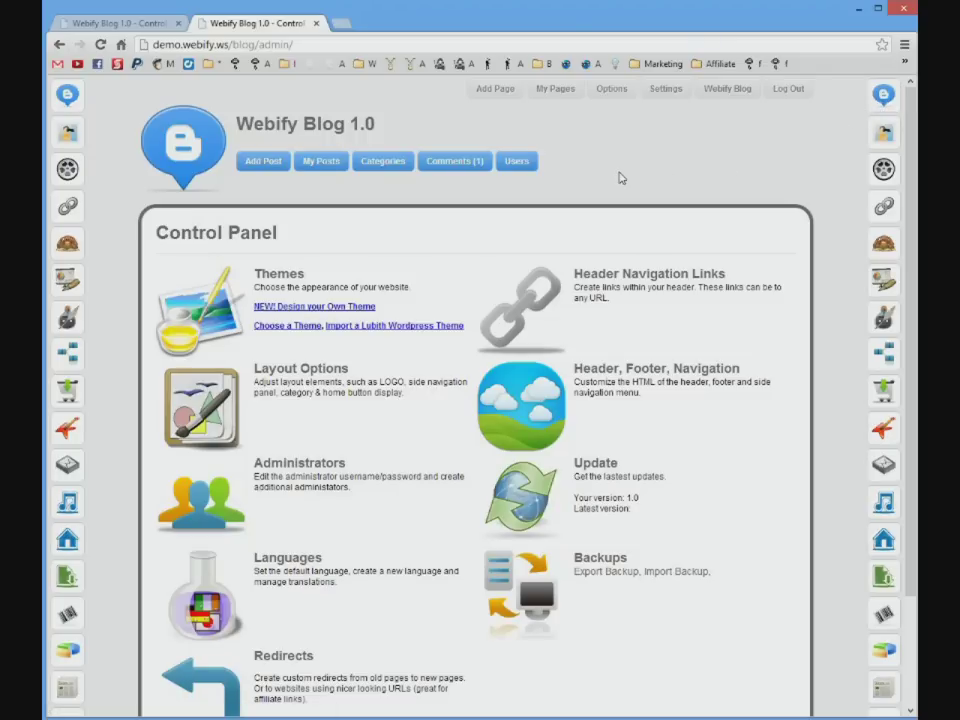
{"action": "left_click", "coordinate": [66, 133]}
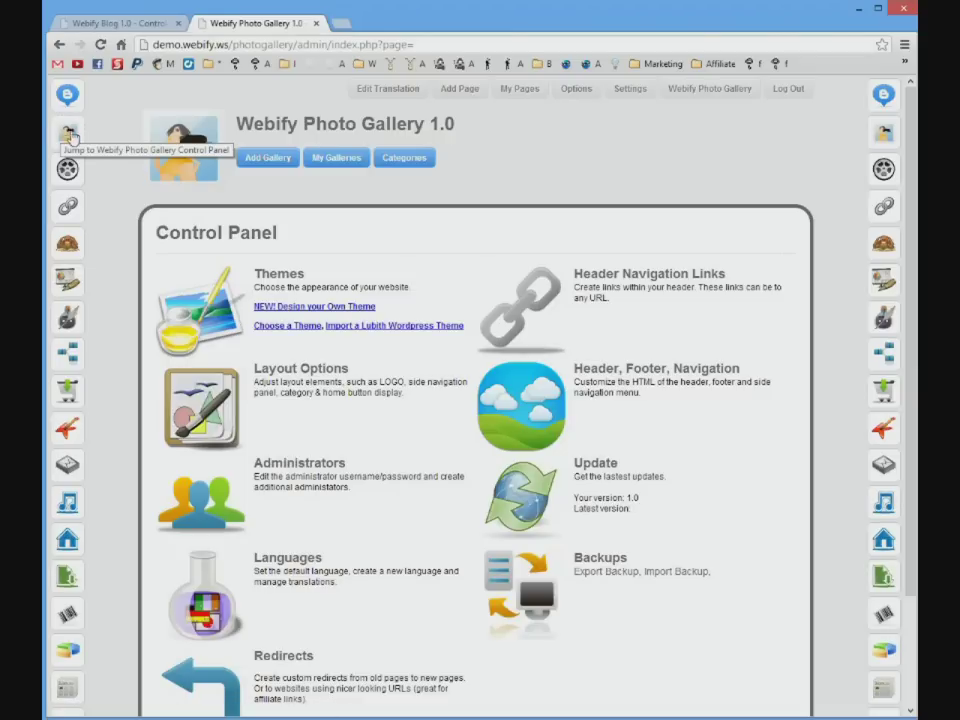
{"action": "left_click", "coordinate": [716, 92]}
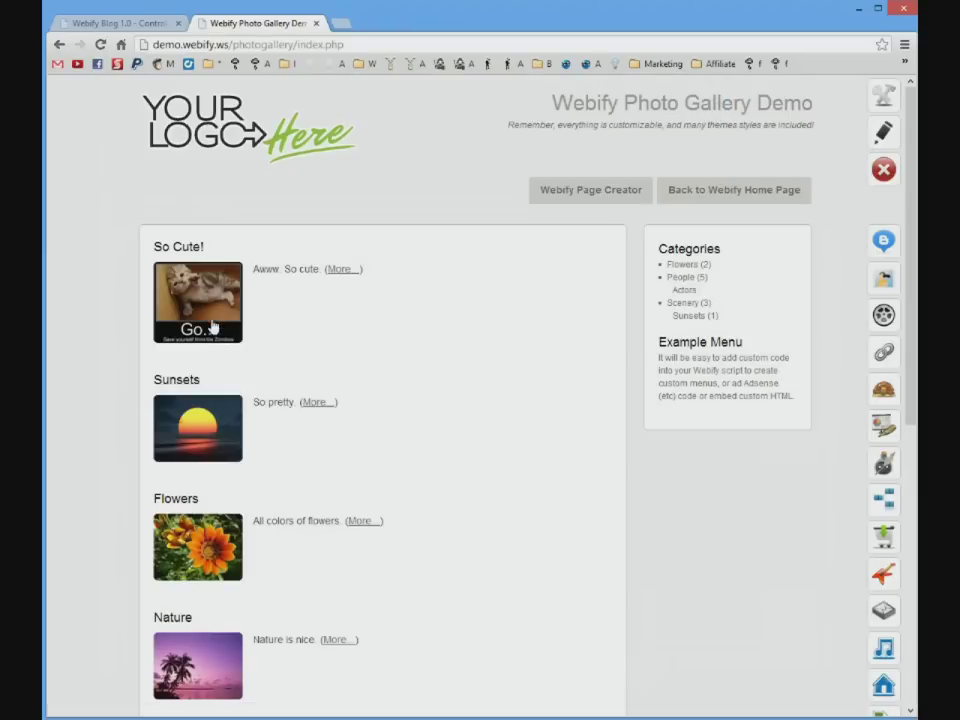
Step: Open the "So Cute!" gallery, enlarge the "Go..." kitten picture and close the enlarged view
{"action": "left_click", "coordinate": [197, 308]}
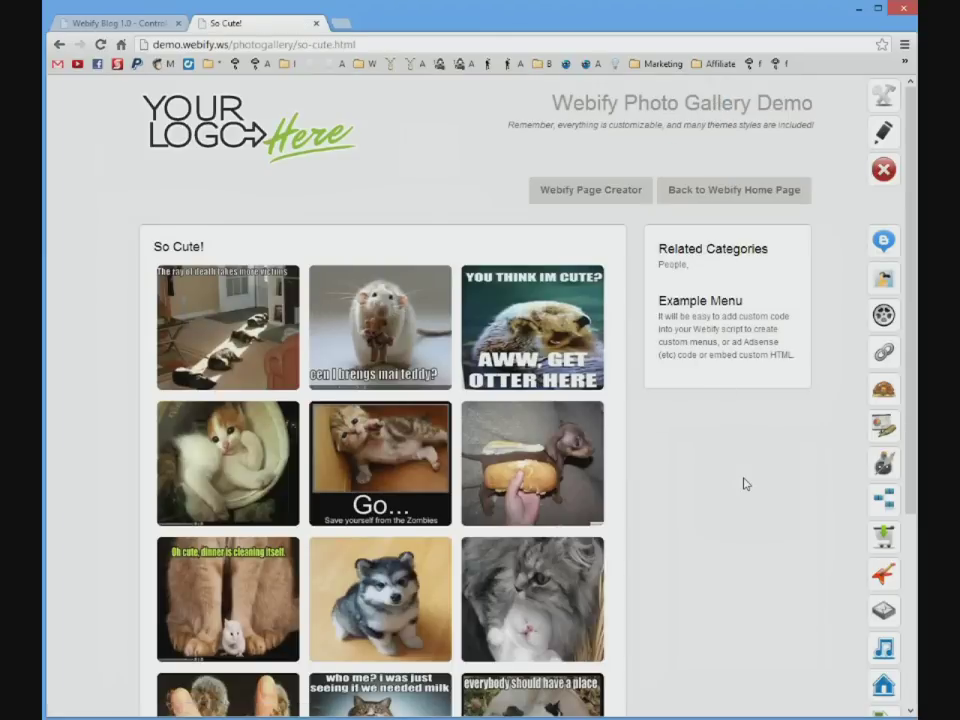
{"action": "scroll", "coordinate": [714, 467], "scroll_direction": "down", "scroll_amount": 1}
{"action": "left_click", "coordinate": [377, 370]}
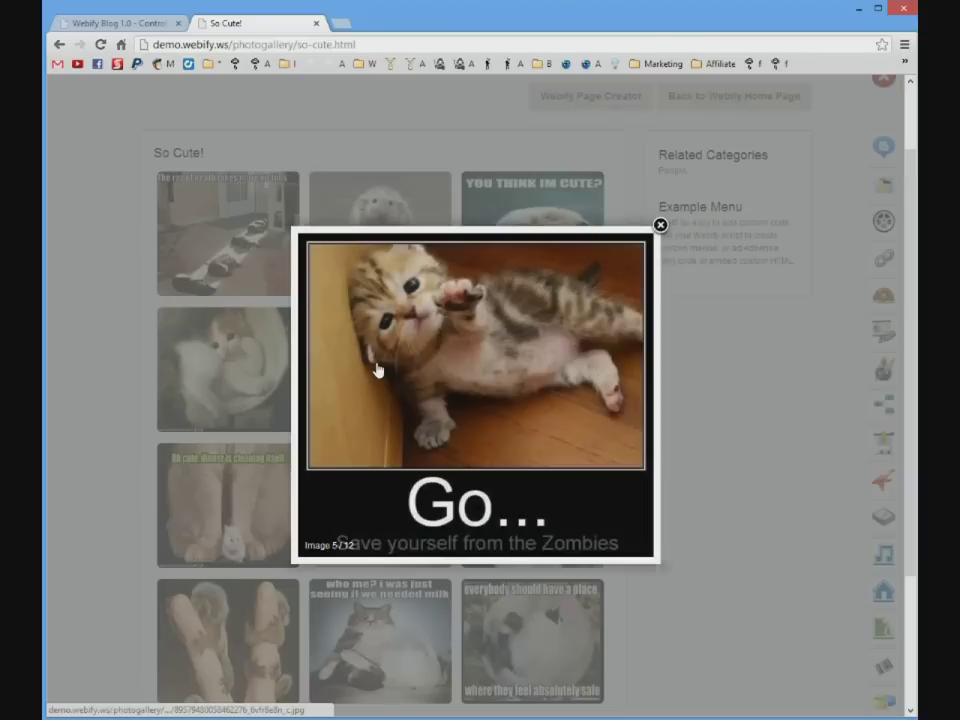
{"action": "left_click", "coordinate": [770, 404]}
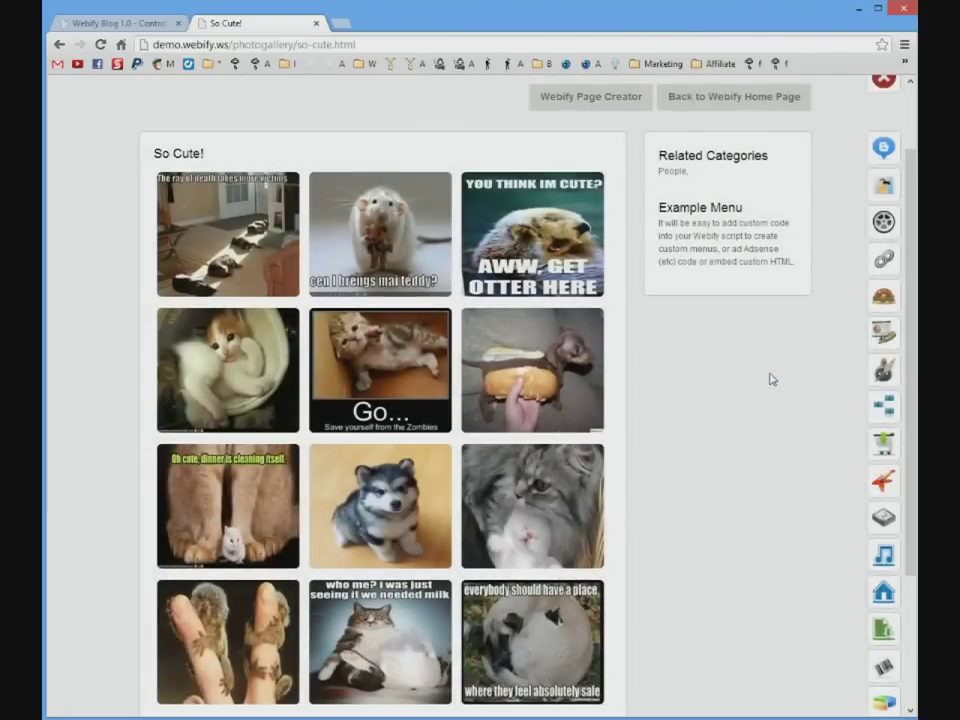
{"action": "scroll", "coordinate": [769, 379], "scroll_direction": "up", "scroll_amount": 1}
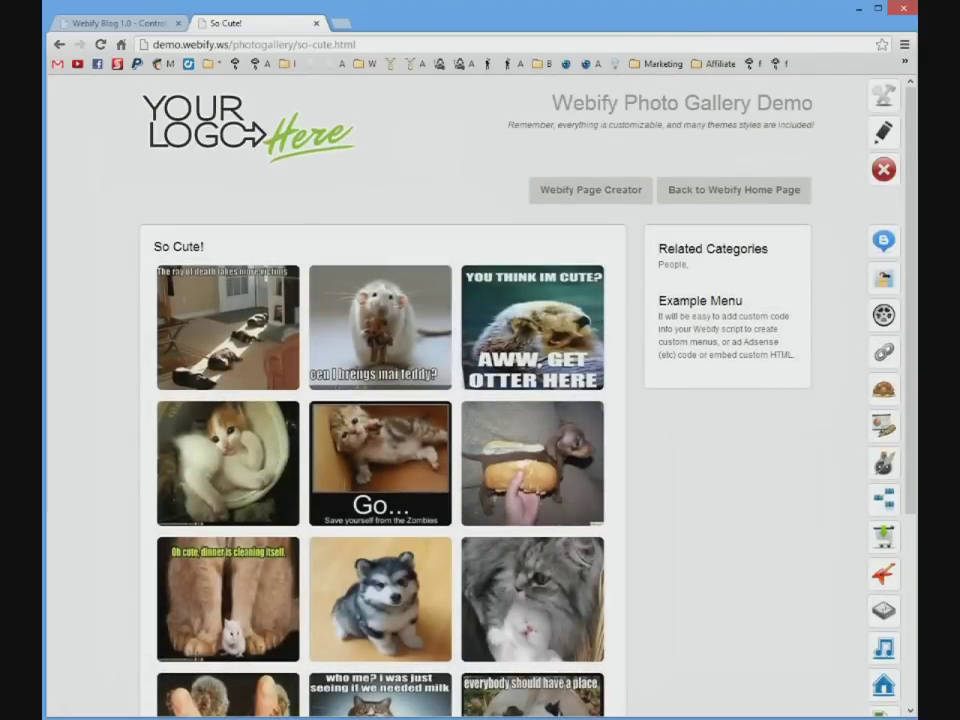
Step: Go through the photo gallery's control panel to the Video Gallery control panel and open the public Video Gallery Demo site
{"action": "left_click", "coordinate": [878, 104]}
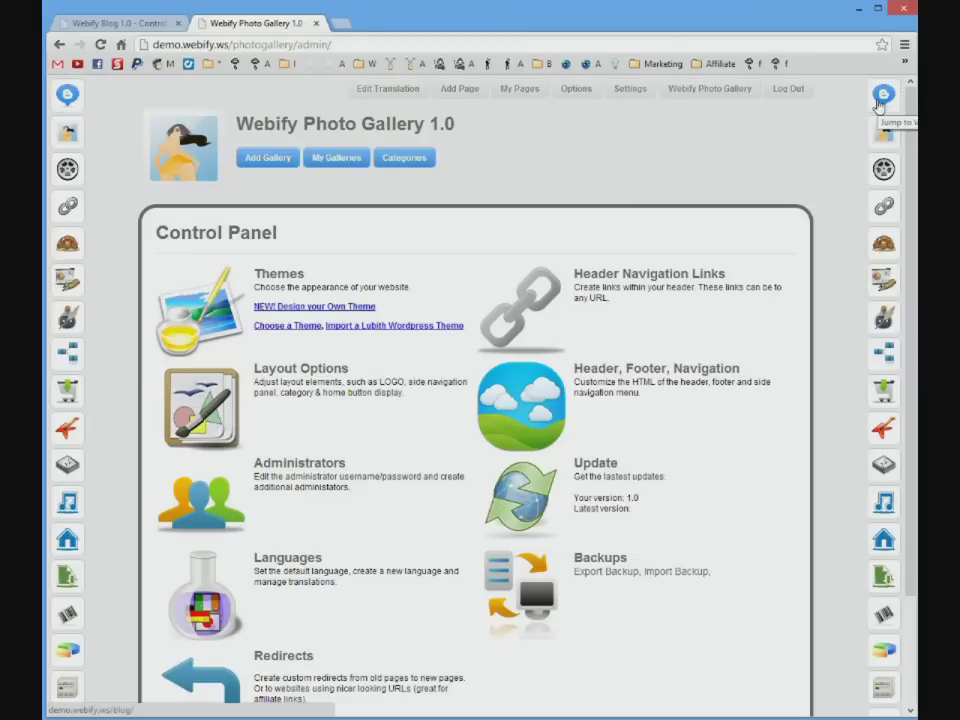
{"action": "left_click", "coordinate": [70, 173]}
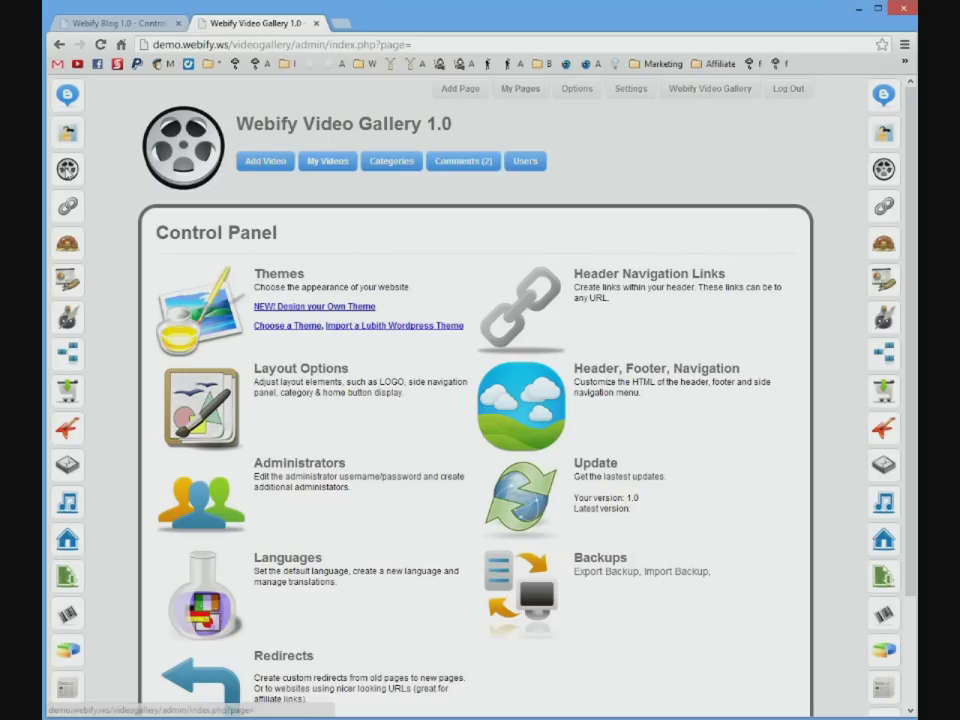
{"action": "left_click", "coordinate": [709, 89]}
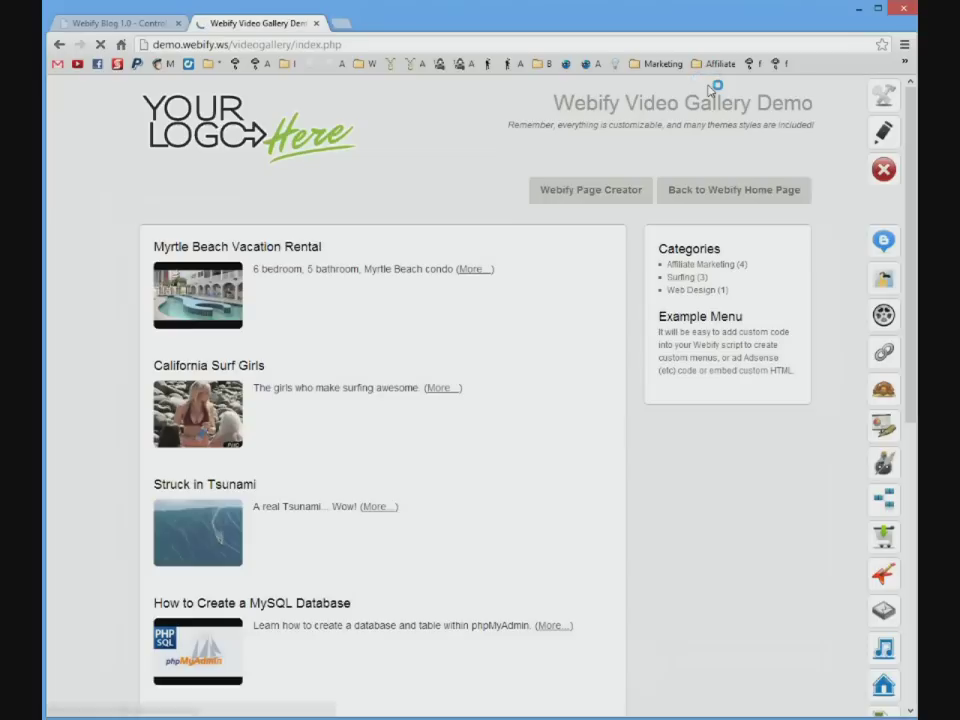
Step: Open the "California Surf Girls" video page and start playing the embedded video
{"action": "left_click", "coordinate": [210, 425]}
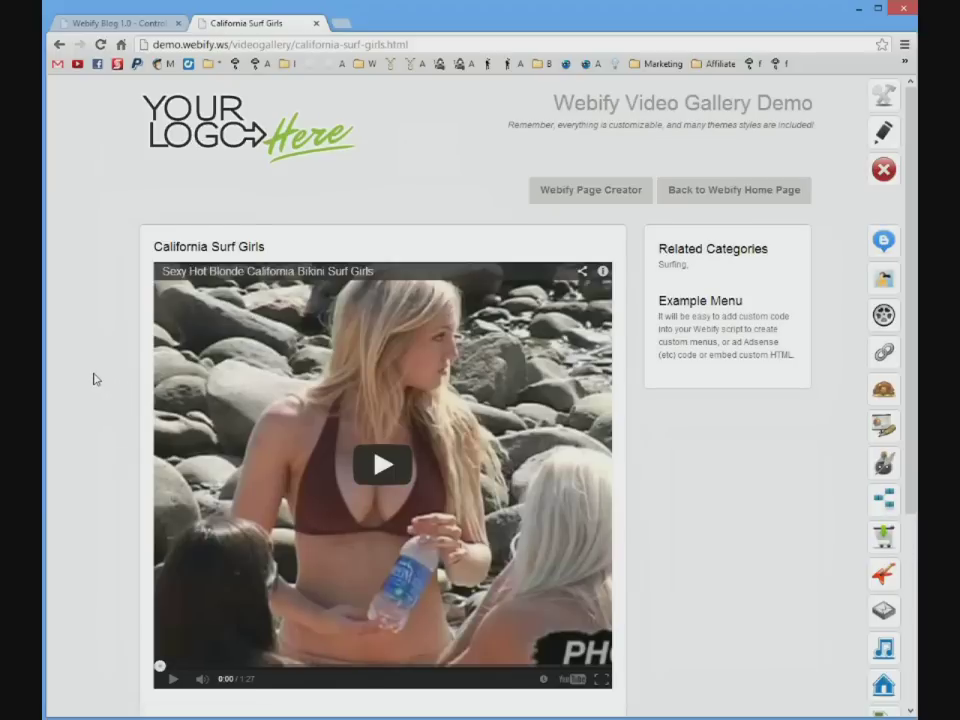
{"action": "scroll", "coordinate": [94, 379], "scroll_direction": "down", "scroll_amount": 1}
{"action": "scroll", "coordinate": [92, 390], "scroll_direction": "down", "scroll_amount": 1}
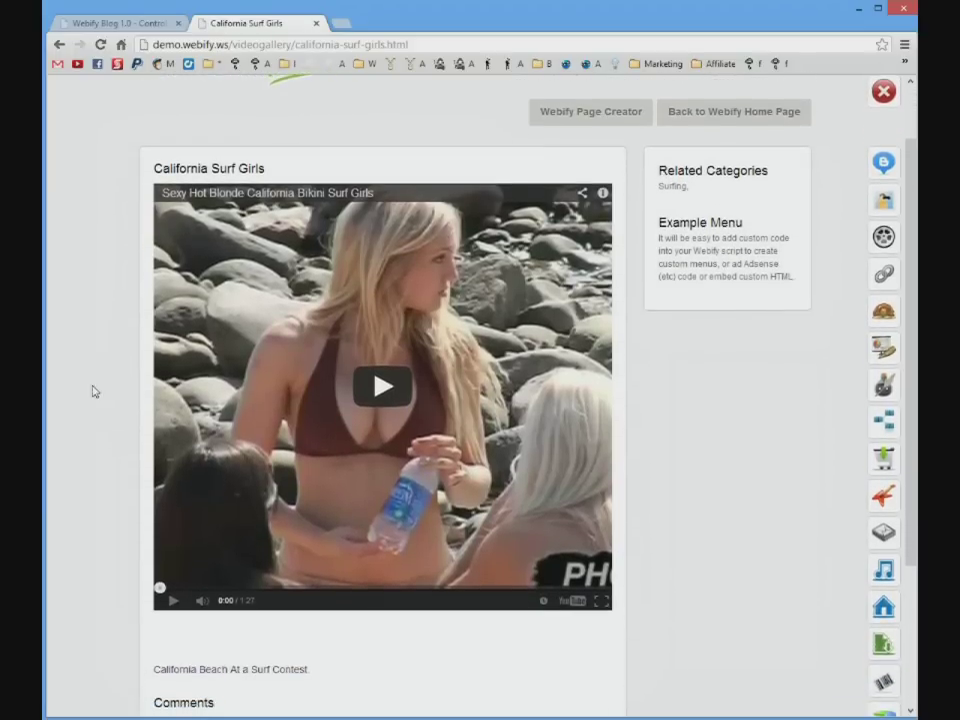
{"action": "left_click", "coordinate": [381, 381]}
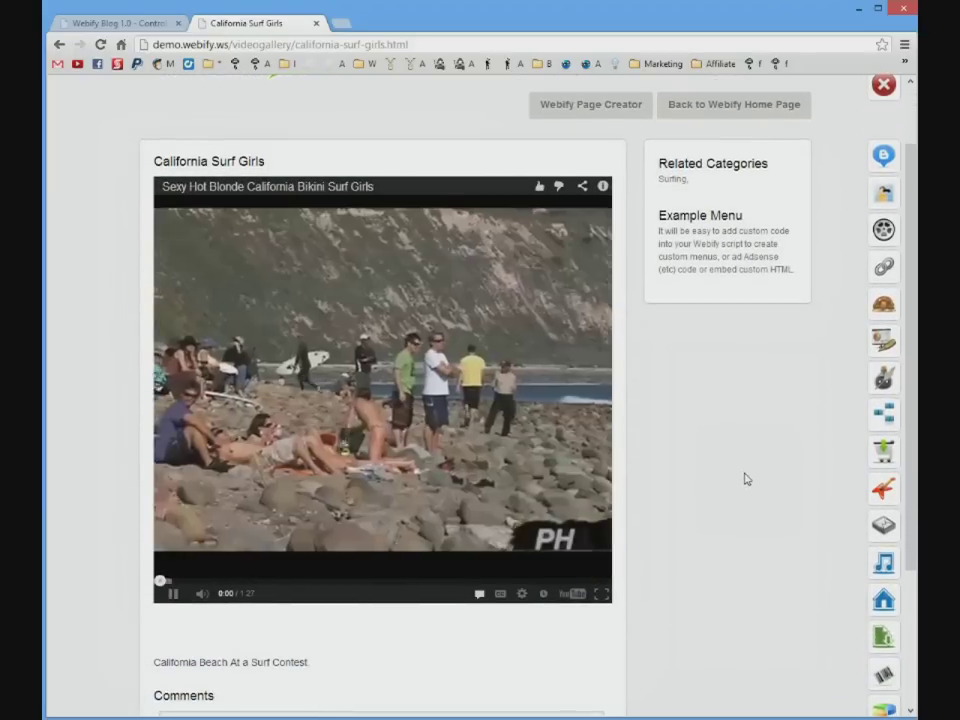
Step: Lower the playing video's volume and pause it
{"action": "left_click", "coordinate": [200, 597]}
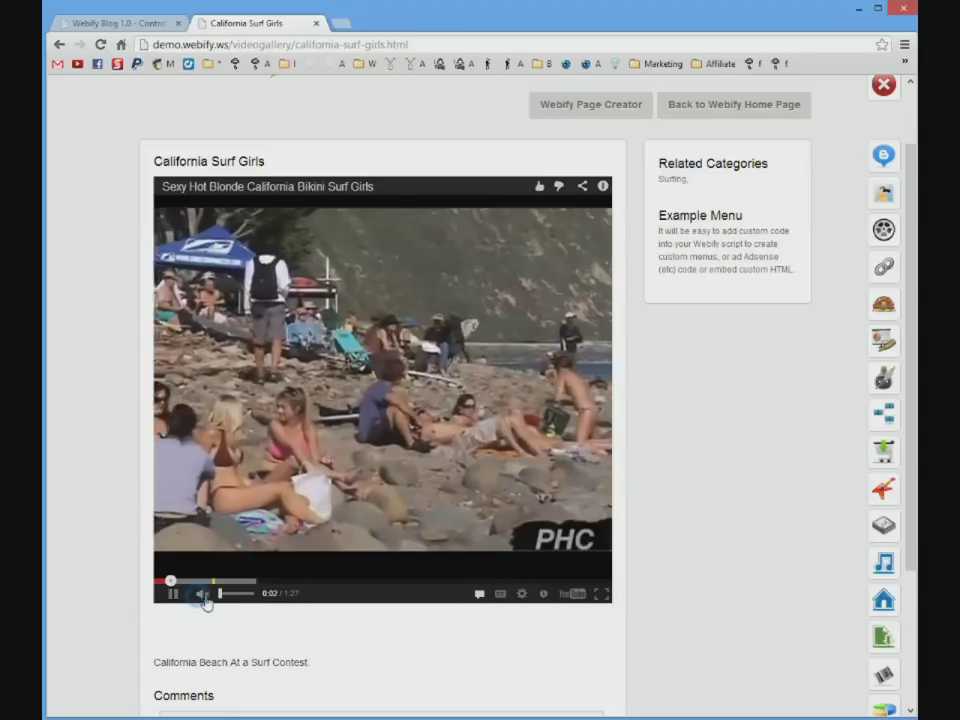
{"action": "left_click", "coordinate": [226, 596]}
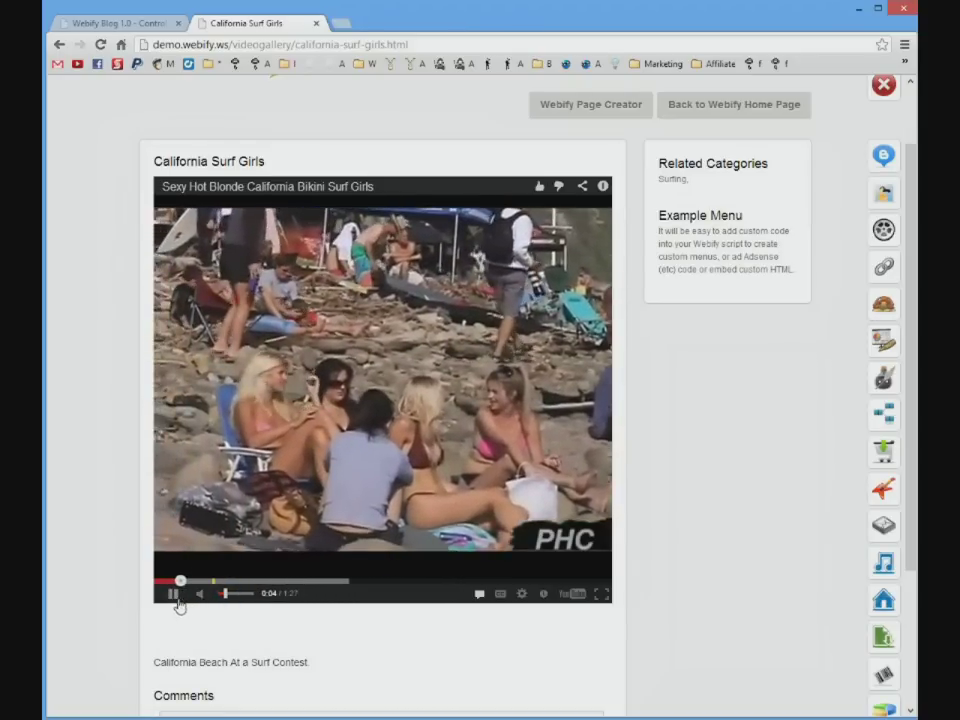
{"action": "left_click", "coordinate": [174, 596]}
{"action": "scroll", "coordinate": [95, 478], "scroll_direction": "up", "scroll_amount": 1}
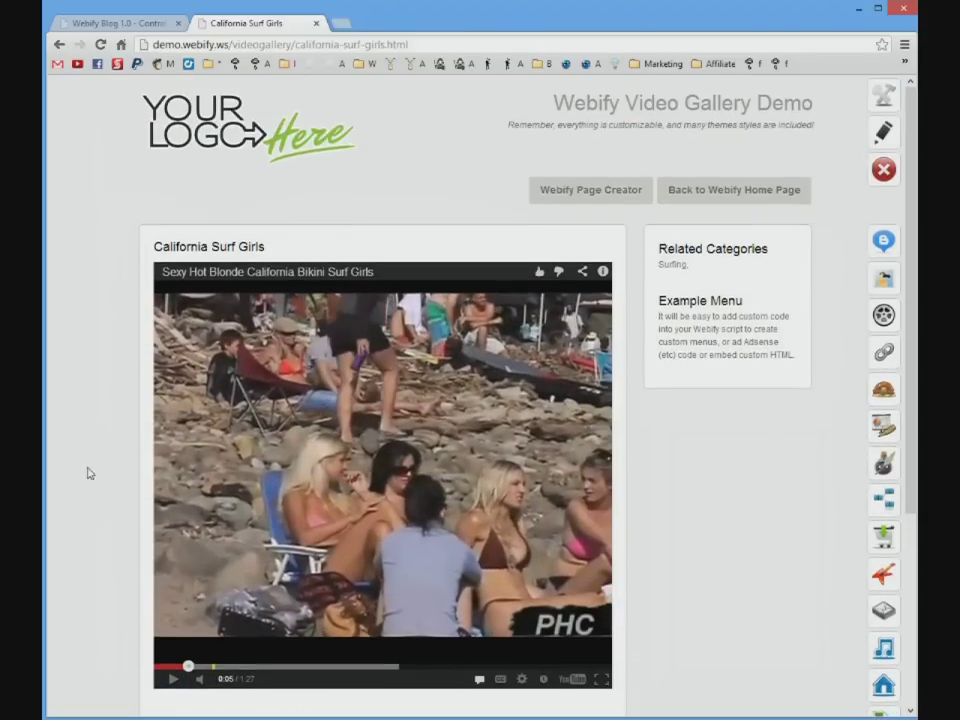
Step: Return to the Video Gallery Demo home page using the site logo
{"action": "left_click", "coordinate": [200, 137]}
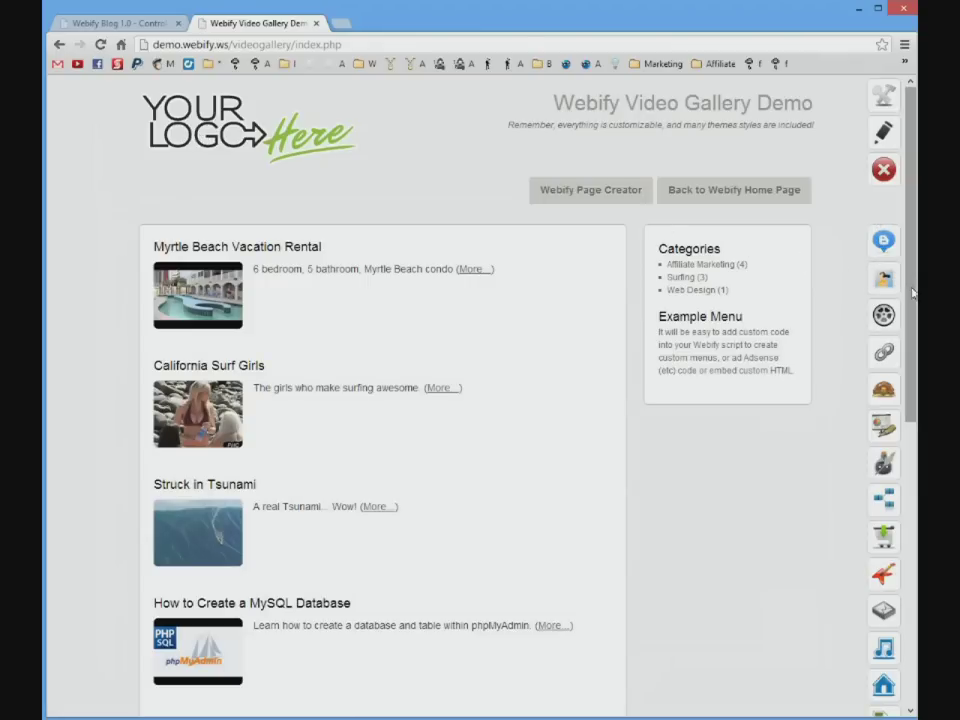
{"action": "scroll", "coordinate": [913, 325], "scroll_direction": "down", "scroll_amount": 1}
{"action": "mouse_move", "coordinate": [913, 326]}
{"action": "left_mouse_down"}
{"action": "mouse_move", "coordinate": [914, 552]}
{"action": "mouse_move", "coordinate": [914, 309]}
{"action": "left_mouse_up"}
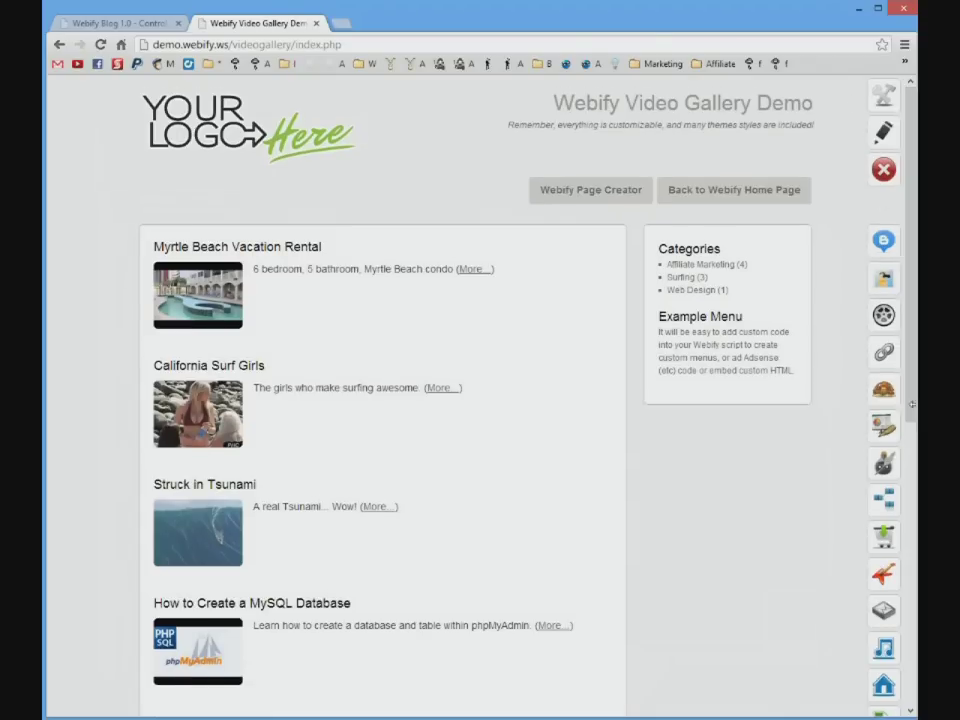
{"action": "left_click_drag", "start_coordinate": [909, 390], "coordinate": [915, 350]}
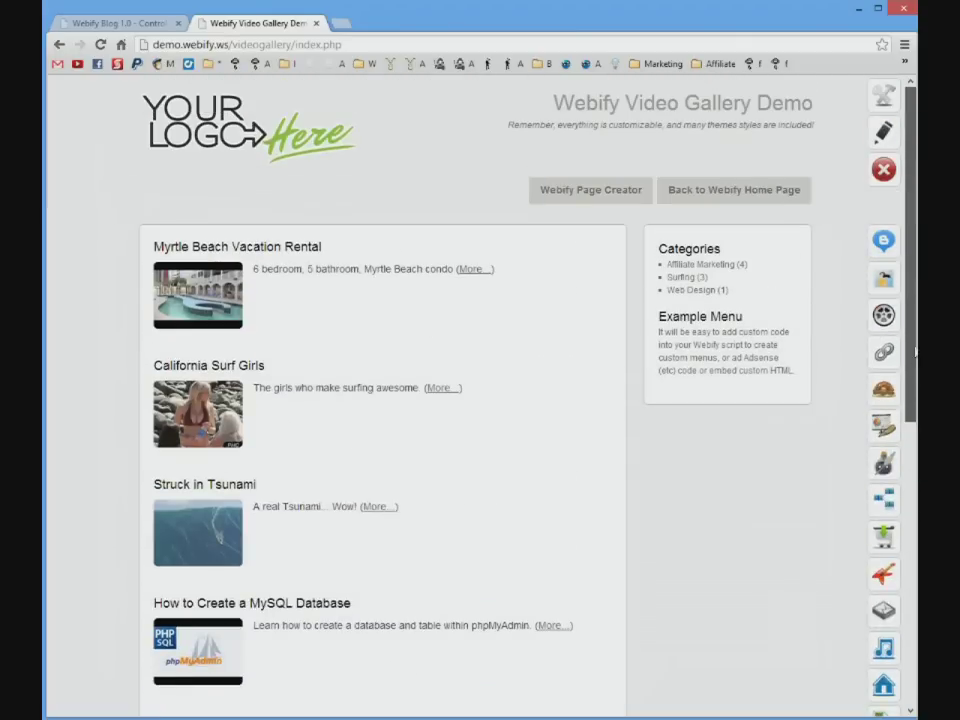
Step: Jump between the public demos of the Link Directory, Blog, Photo Gallery and Video Gallery, in that order
{"action": "left_click", "coordinate": [884, 352]}
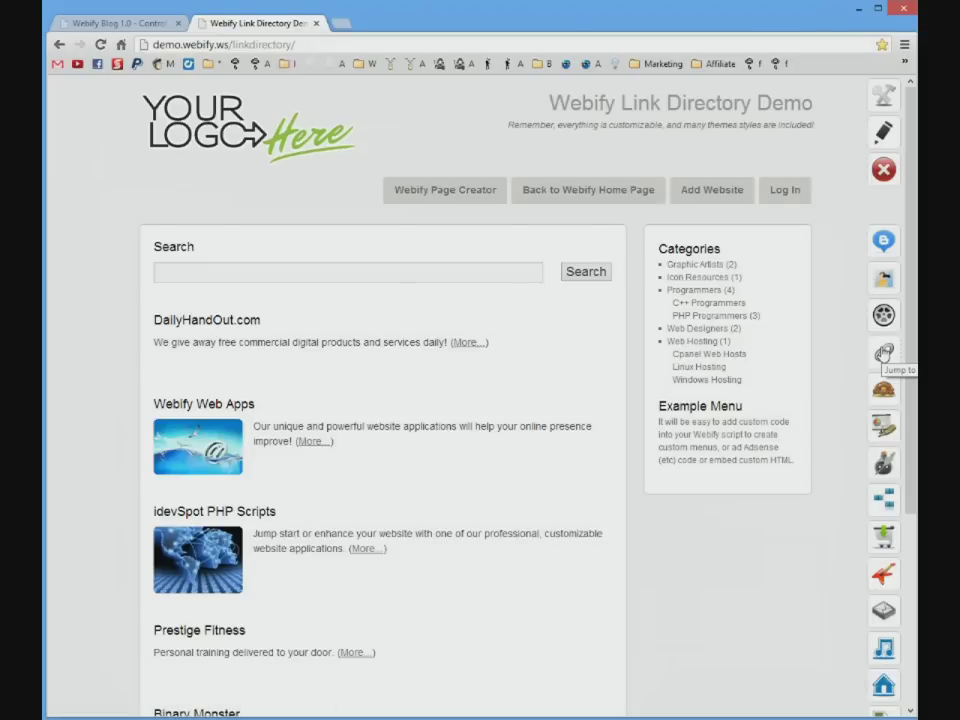
{"action": "left_click", "coordinate": [883, 240]}
{"action": "left_click", "coordinate": [884, 280]}
{"action": "left_click", "coordinate": [886, 316]}
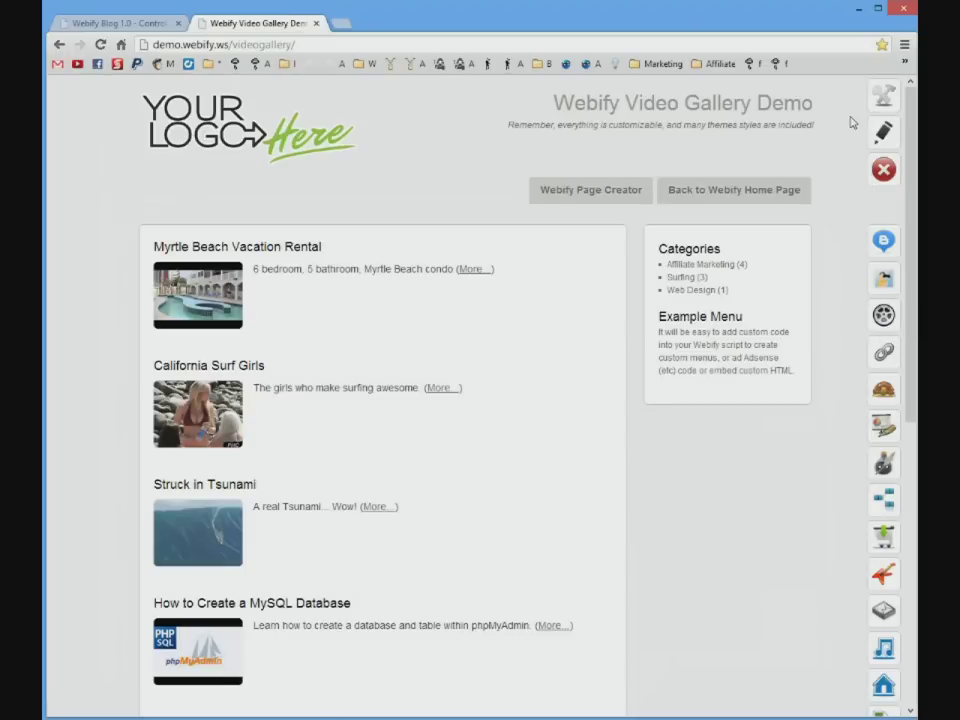
Step: Jump through the public demos of the Project Manager, Homepage, Digital Mall and Digital Store, in that order
{"action": "left_click", "coordinate": [883, 424]}
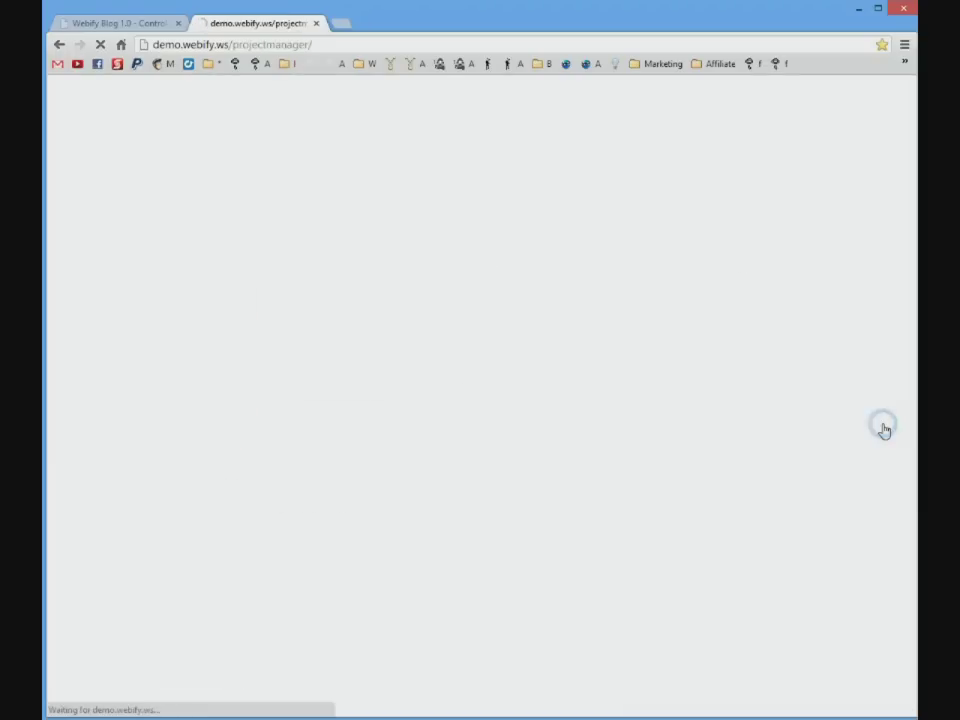
{"action": "left_click", "coordinate": [882, 463]}
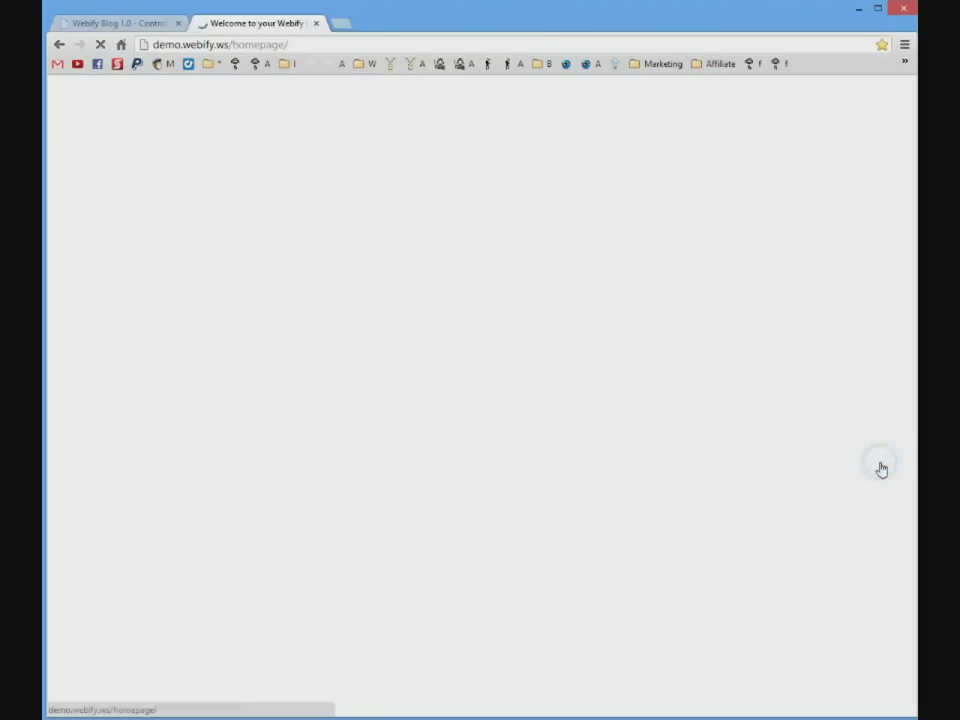
{"action": "left_click", "coordinate": [881, 497]}
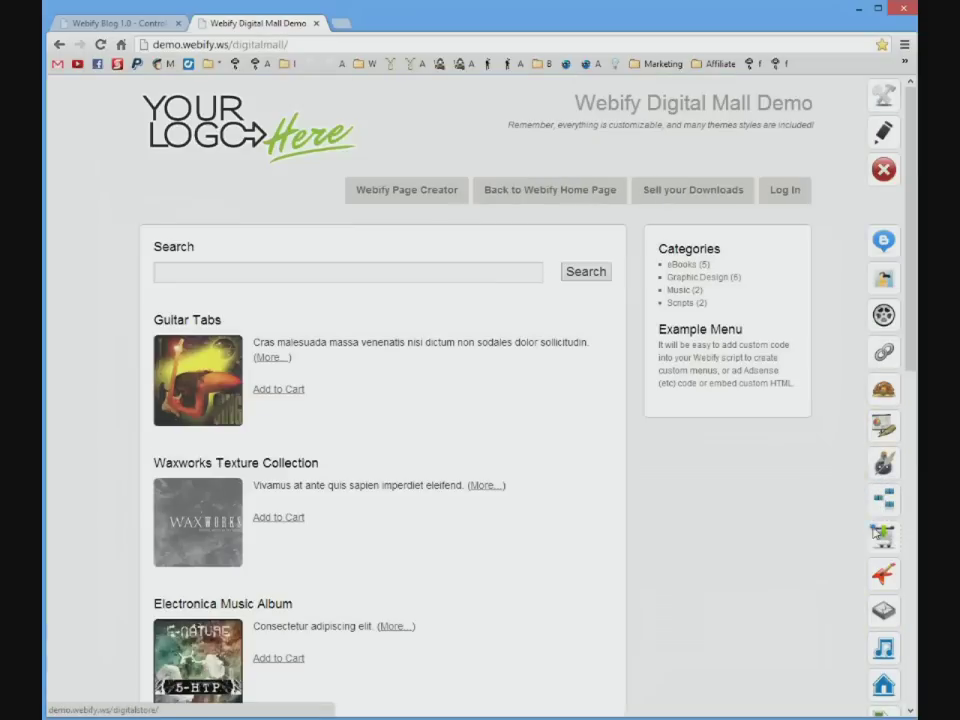
{"action": "left_click", "coordinate": [883, 537]}
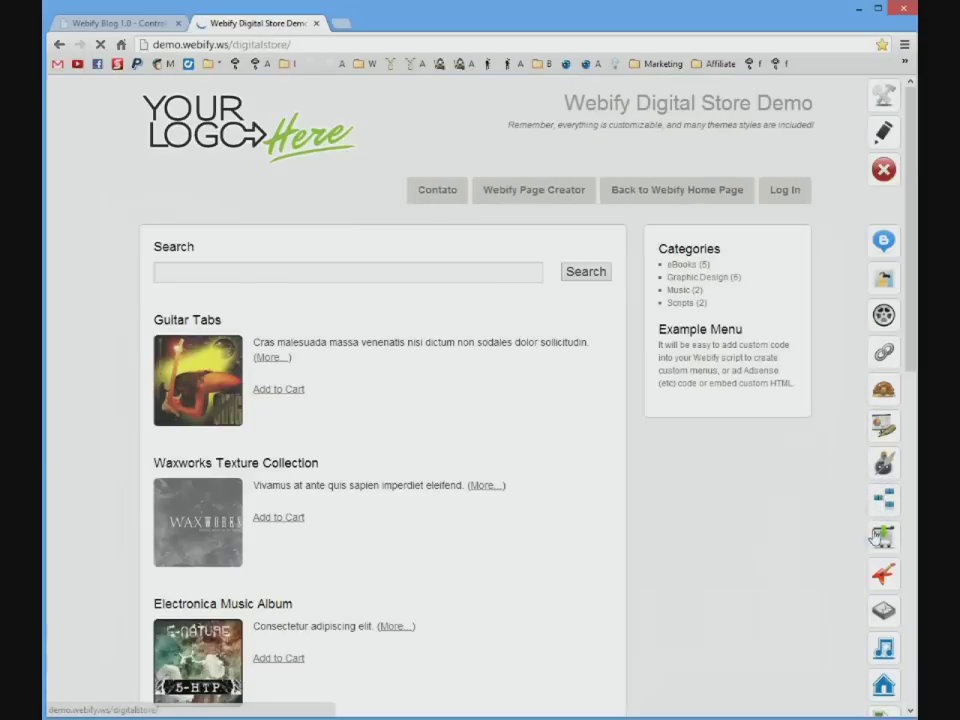
Step: Jump to the Music Store public demo and go from there to its control panel
{"action": "left_click", "coordinate": [880, 582]}
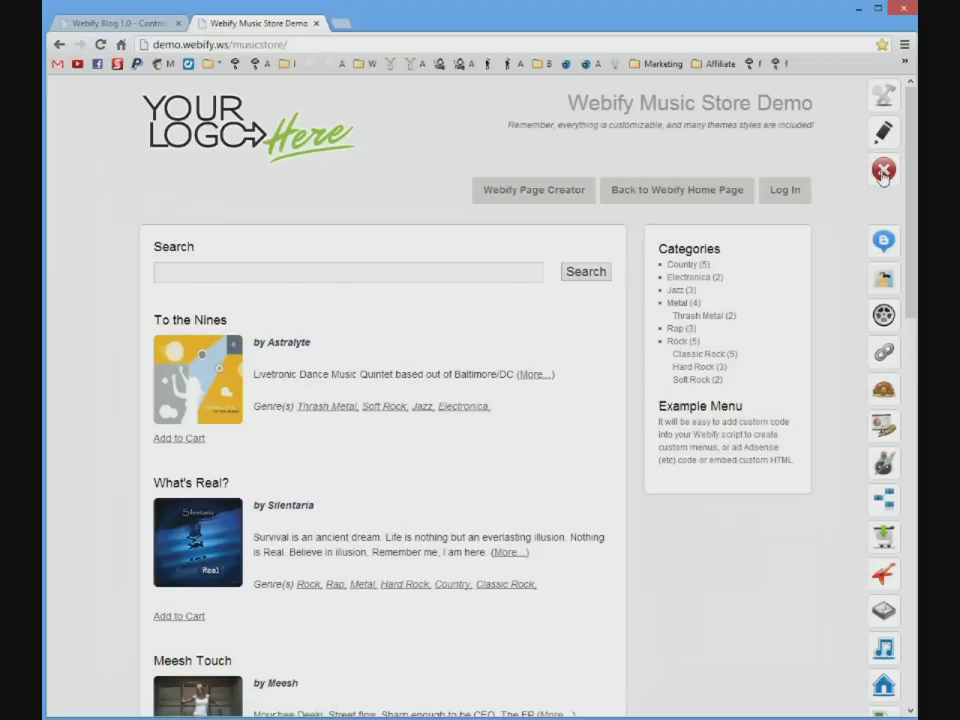
{"action": "left_click", "coordinate": [883, 97]}
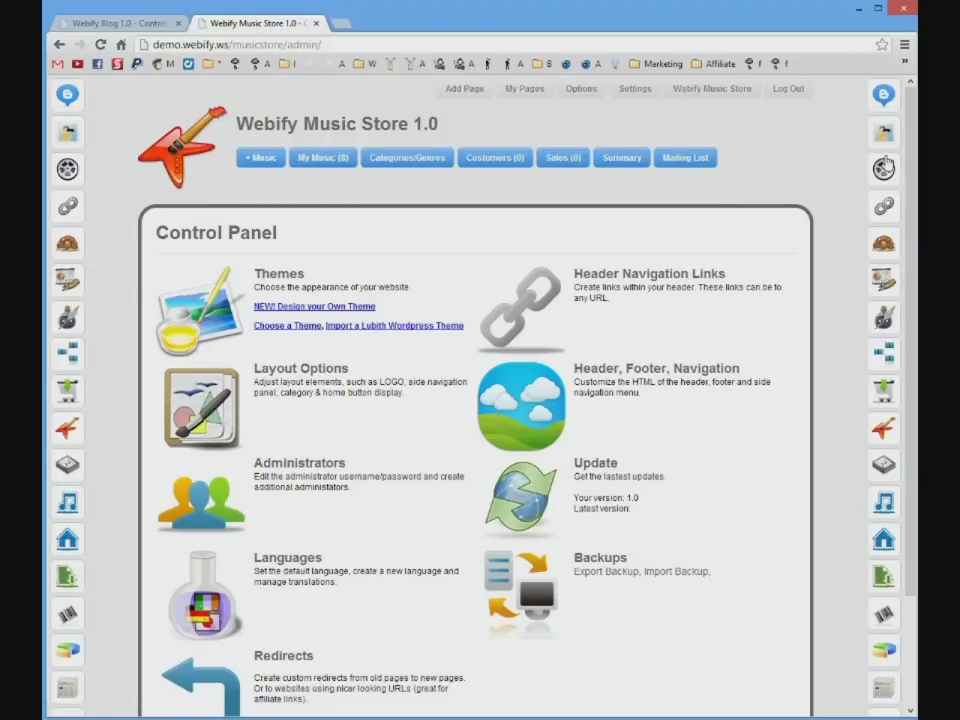
Step: Open the public Classifieds demo and look through the sample listings on its home page
{"action": "scroll", "coordinate": [846, 470], "scroll_direction": "down", "scroll_amount": 3}
{"action": "scroll", "coordinate": [848, 505], "scroll_direction": "up", "scroll_amount": 2}
{"action": "scroll", "coordinate": [846, 508], "scroll_direction": "up", "scroll_amount": 1}
{"action": "scroll", "coordinate": [849, 480], "scroll_direction": "down", "scroll_amount": 3}
{"action": "left_click", "coordinate": [882, 557]}
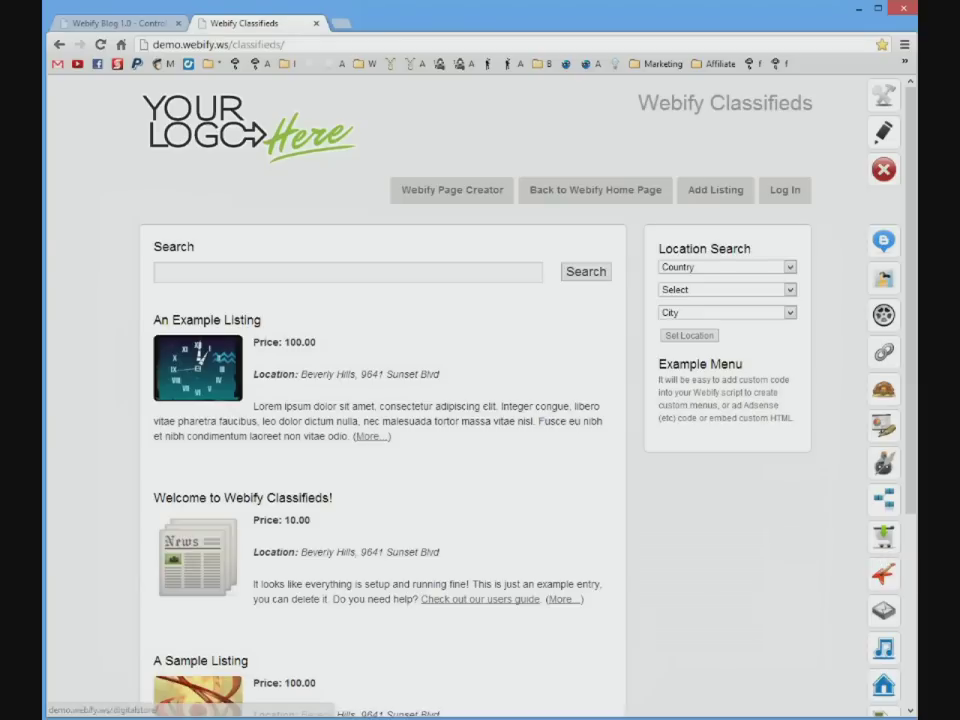
{"action": "scroll", "coordinate": [574, 439], "scroll_direction": "down", "scroll_amount": 3}
{"action": "scroll", "coordinate": [572, 442], "scroll_direction": "down", "scroll_amount": 3}
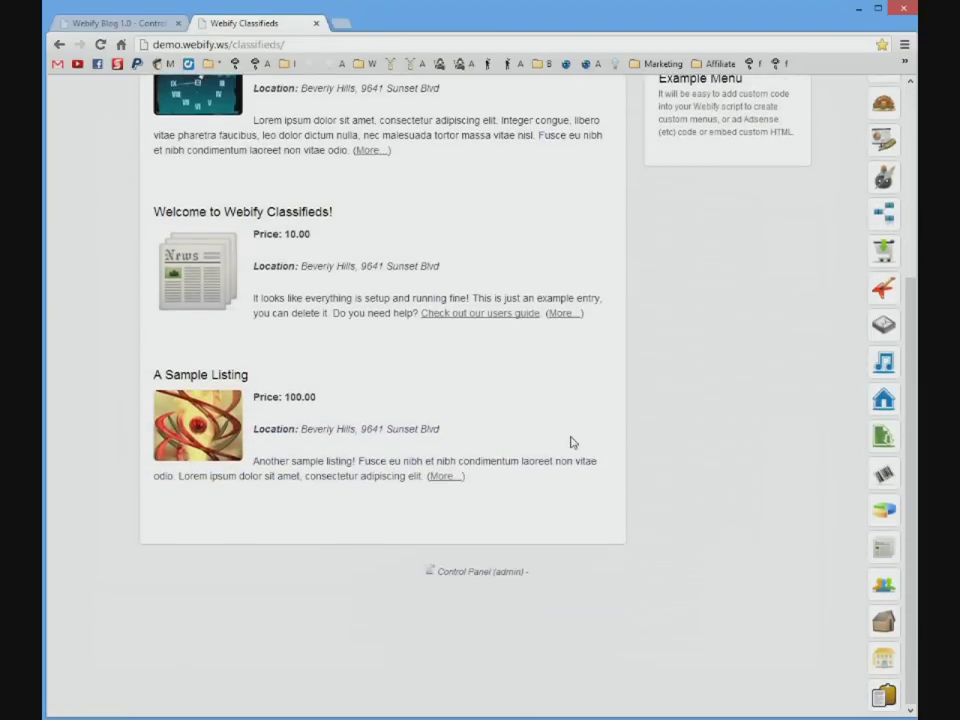
{"action": "scroll", "coordinate": [570, 436], "scroll_direction": "up", "scroll_amount": 6}
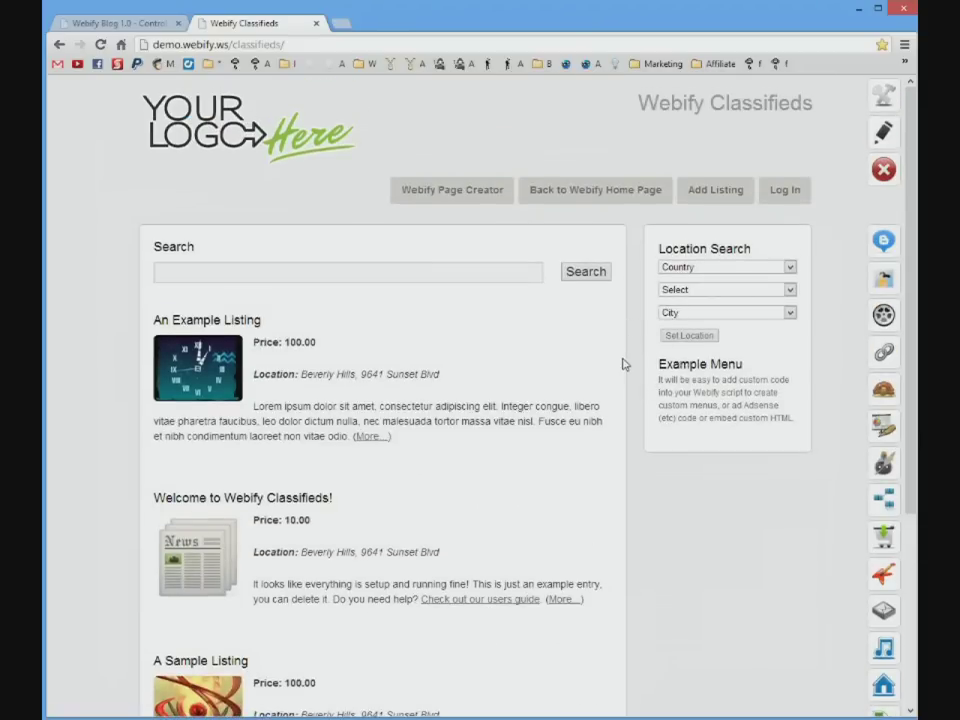
Step: Open the control panels of the Classifieds, Music Store, Realtor Website and Code Vendor, in that order
{"action": "left_click", "coordinate": [887, 98]}
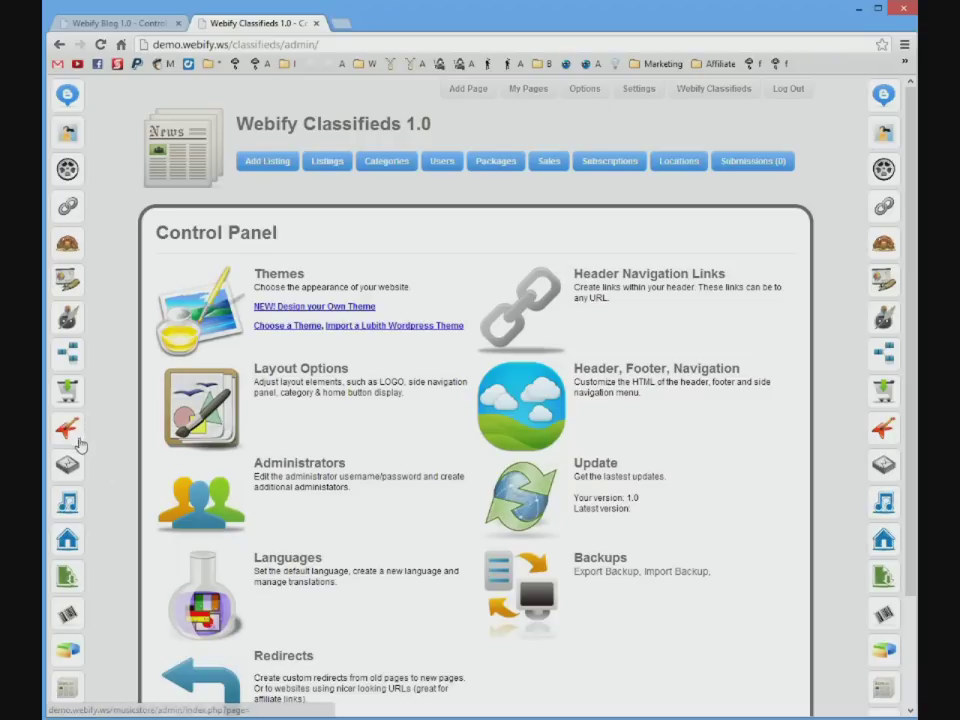
{"action": "left_click", "coordinate": [70, 438]}
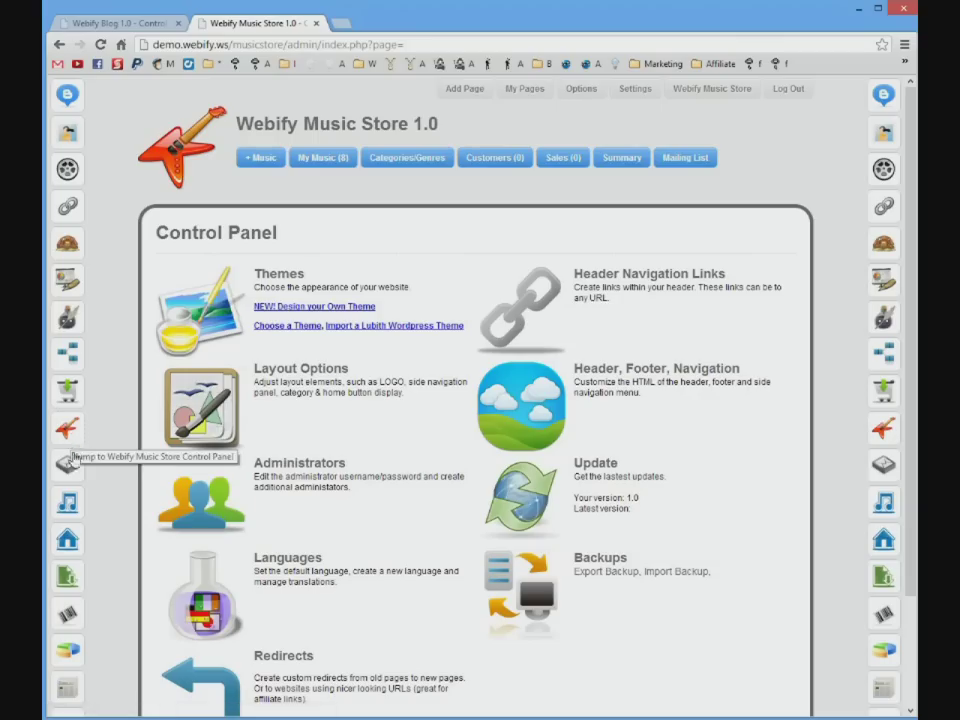
{"action": "left_click", "coordinate": [73, 540]}
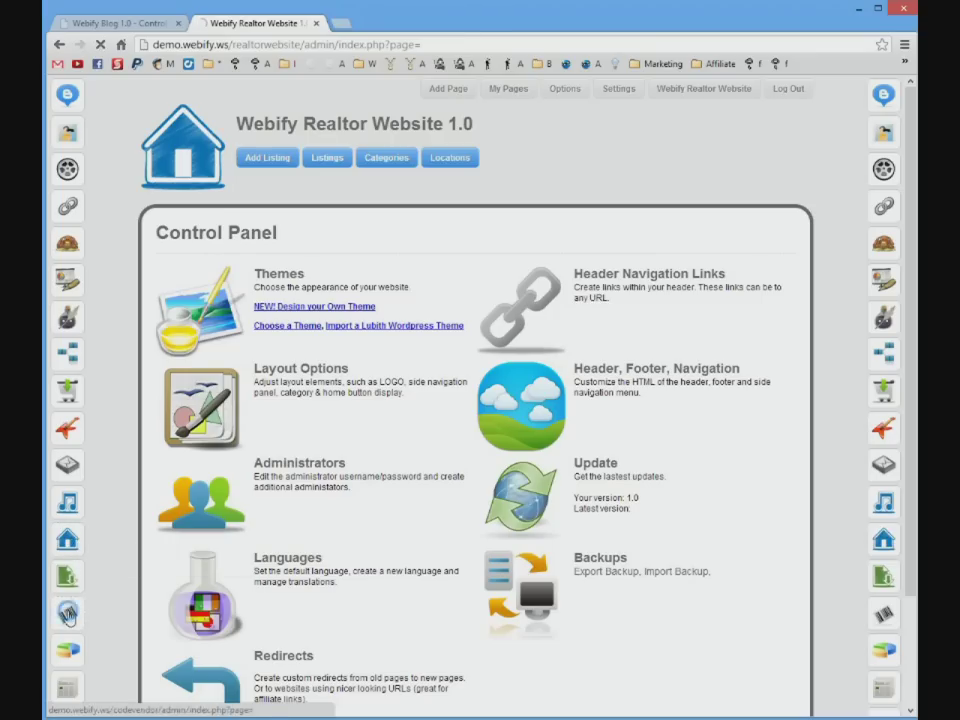
{"action": "left_click", "coordinate": [67, 612]}
{"action": "left_click", "coordinate": [189, 160]}
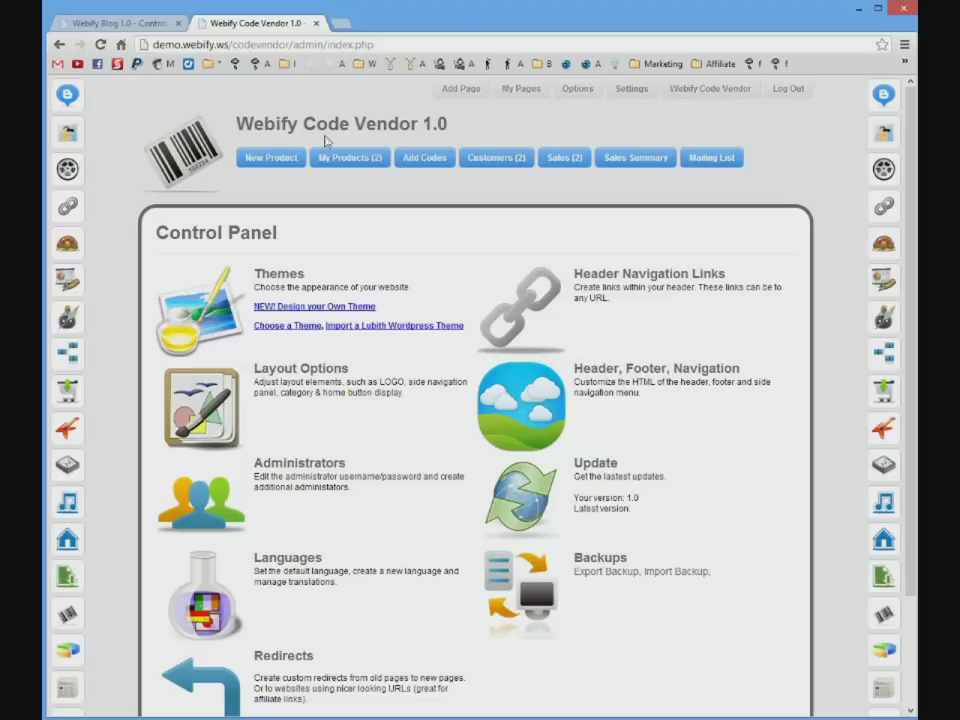
Step: Jump to the Photo Gallery control panel and highlight the admin/index.php?page= part of its address
{"action": "left_click", "coordinate": [66, 135]}
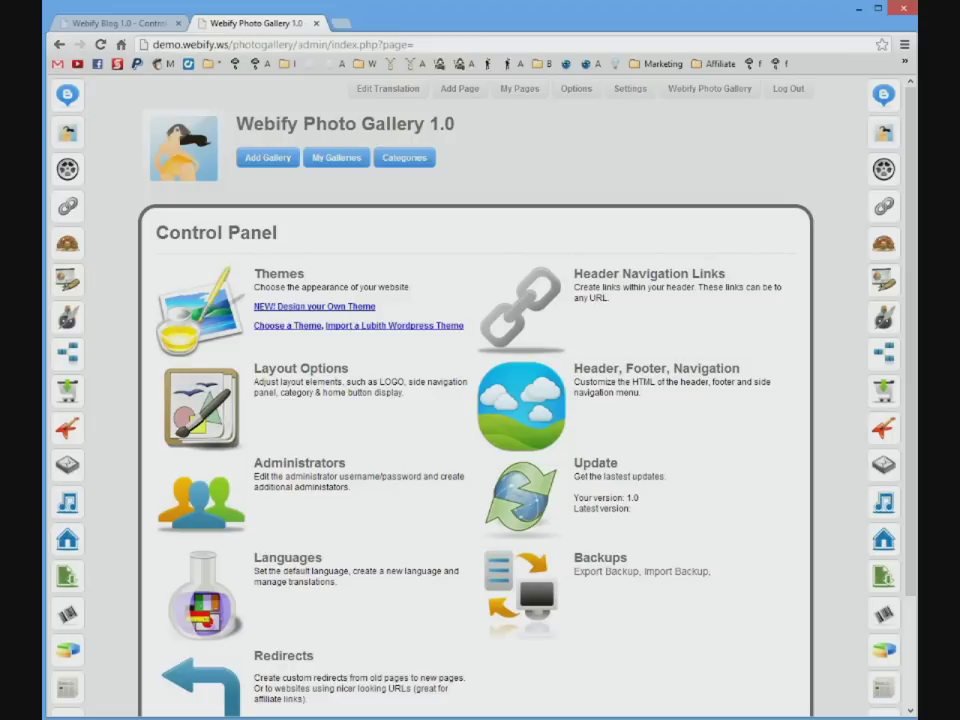
{"action": "left_click_drag", "start_coordinate": [413, 44], "coordinate": [298, 44]}
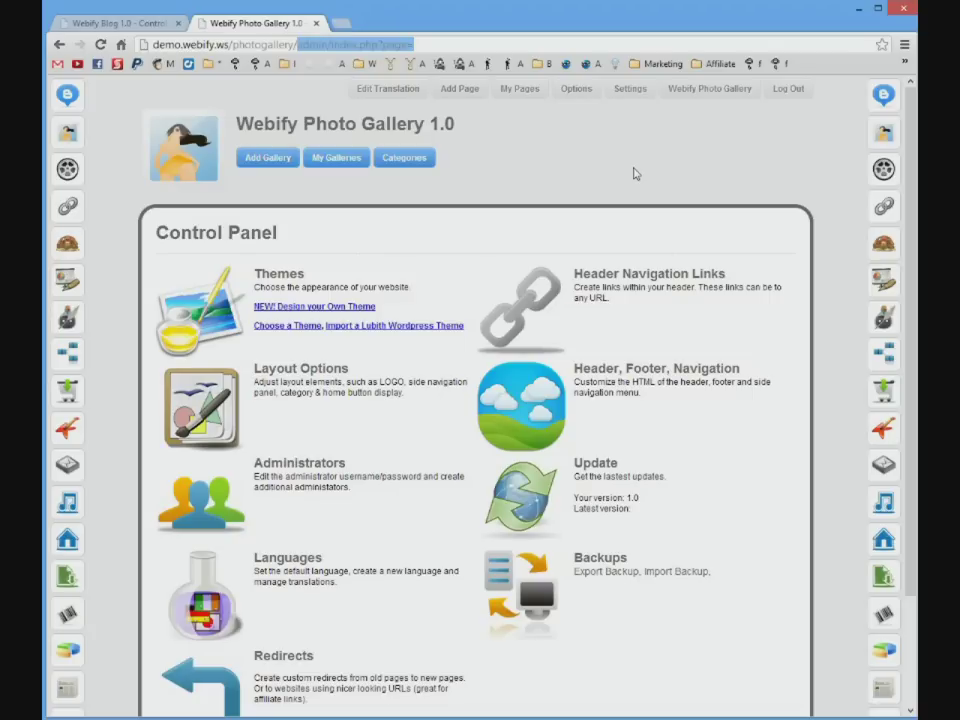
Step: Jump through the control panels of the Video Gallery, Link Directory, Business Directory, Project Manager, Homepage and Digital Mall, in that order
{"action": "left_click", "coordinate": [67, 170]}
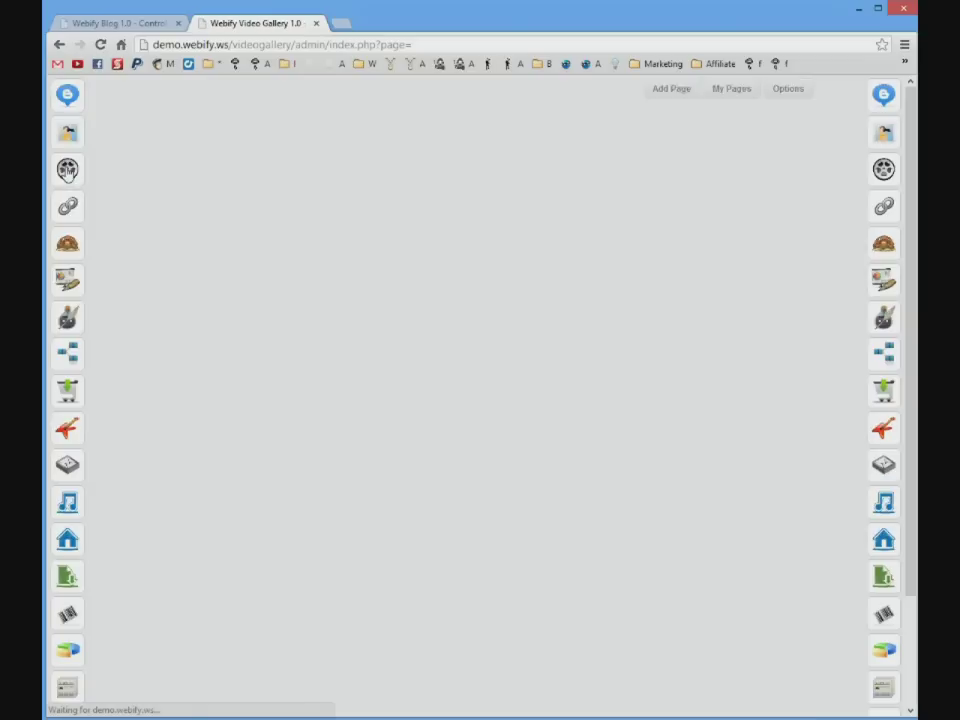
{"action": "left_click", "coordinate": [68, 208]}
{"action": "left_click", "coordinate": [70, 247]}
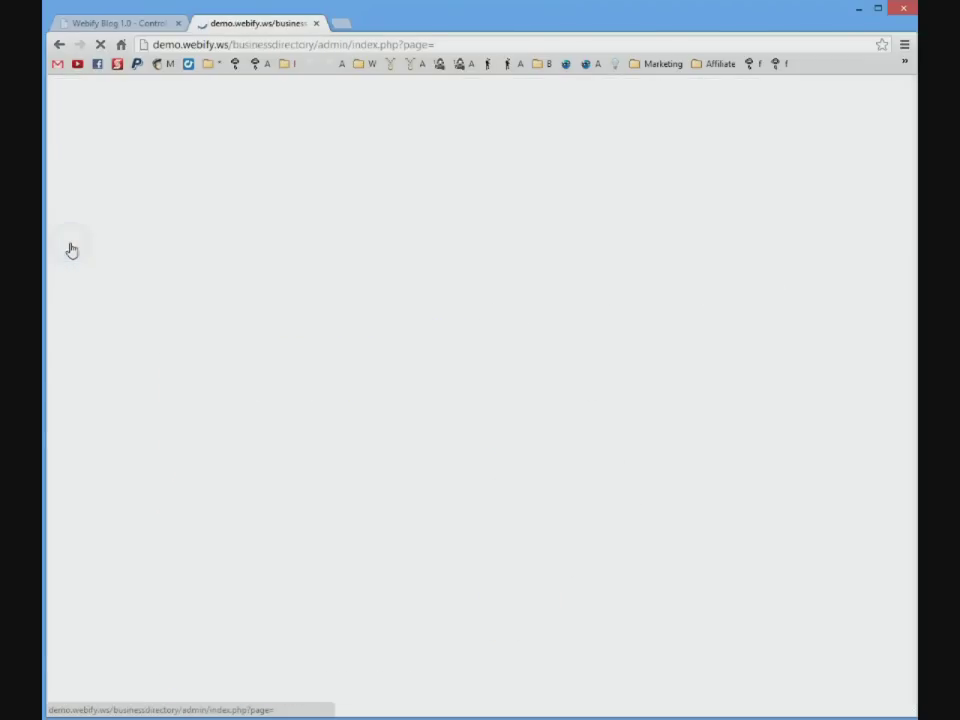
{"action": "left_click", "coordinate": [72, 287]}
{"action": "left_click", "coordinate": [73, 322]}
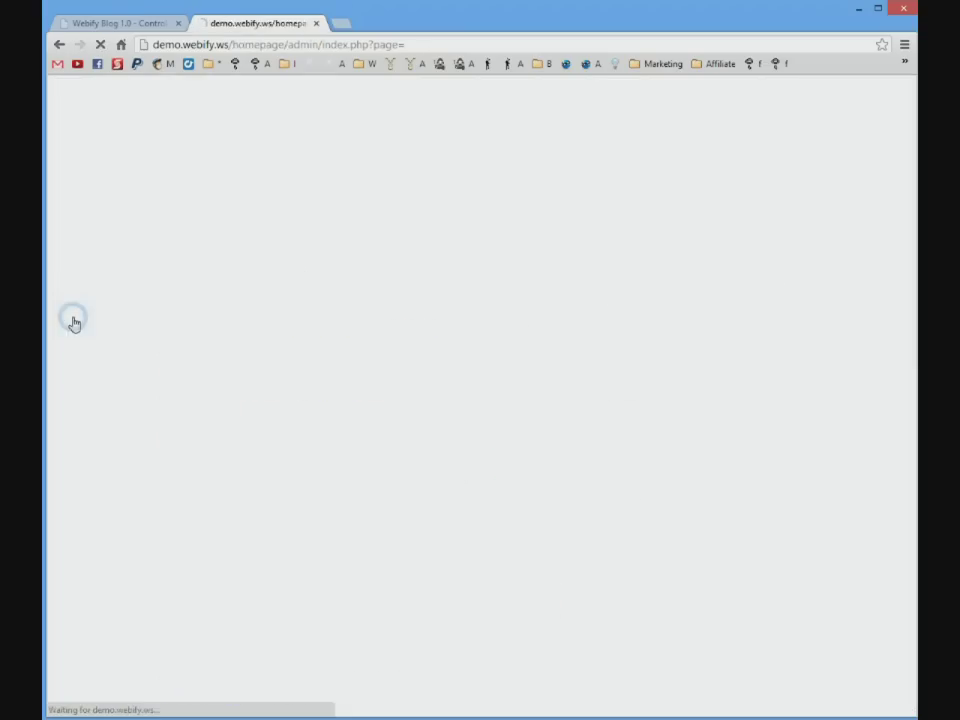
{"action": "left_click", "coordinate": [67, 358]}
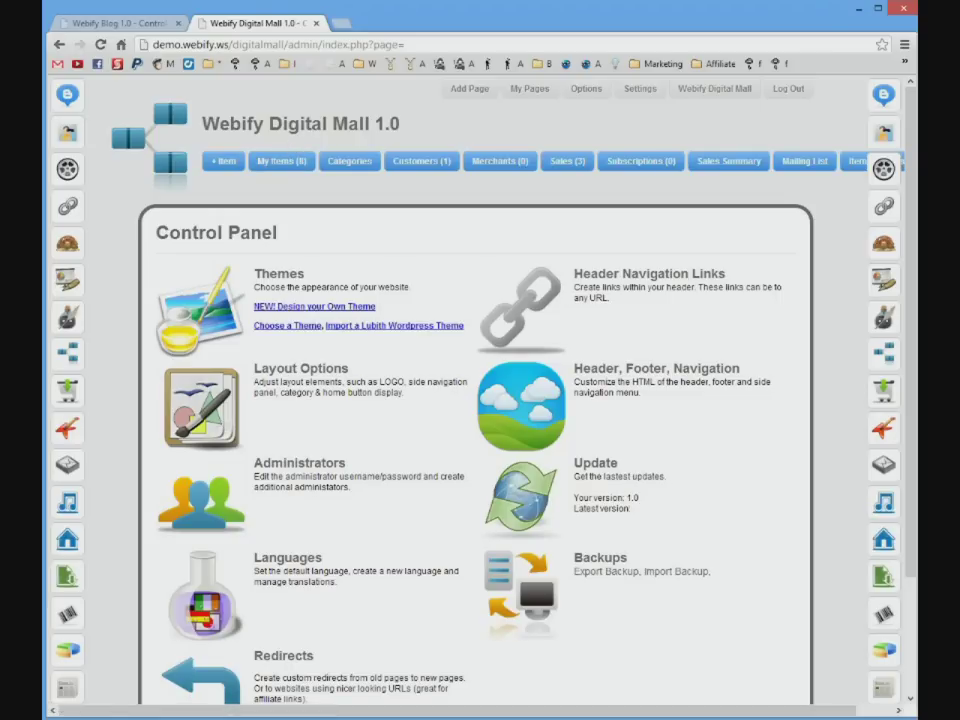
{"action": "double_click", "coordinate": [254, 125]}
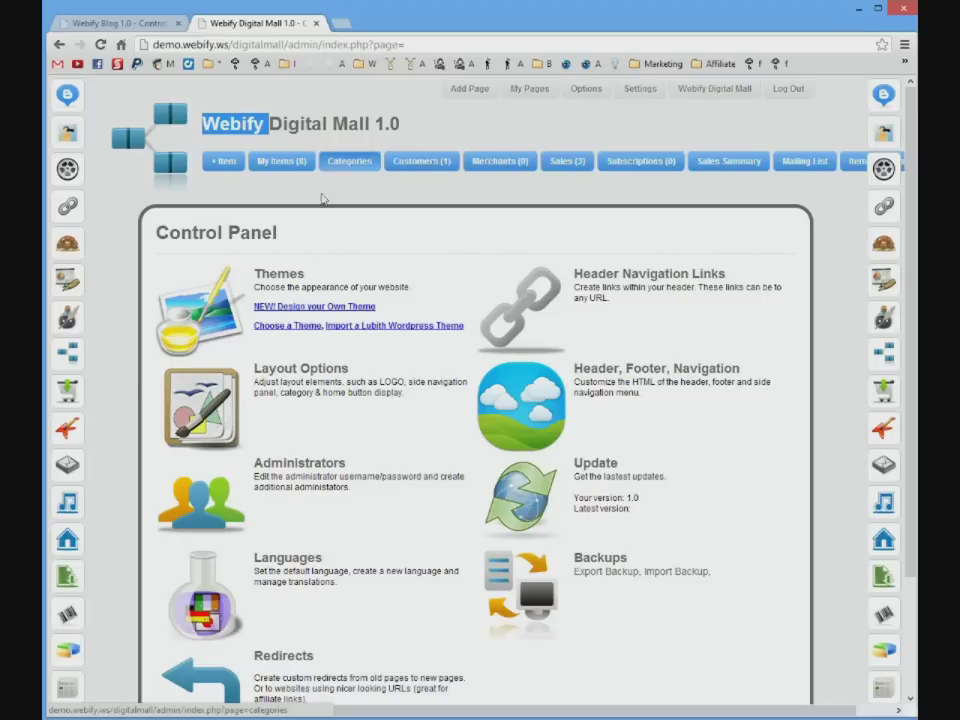
Step: Go to the Contact Page control panel and highlight the contactpage folder in its address
{"action": "left_click", "coordinate": [58, 352]}
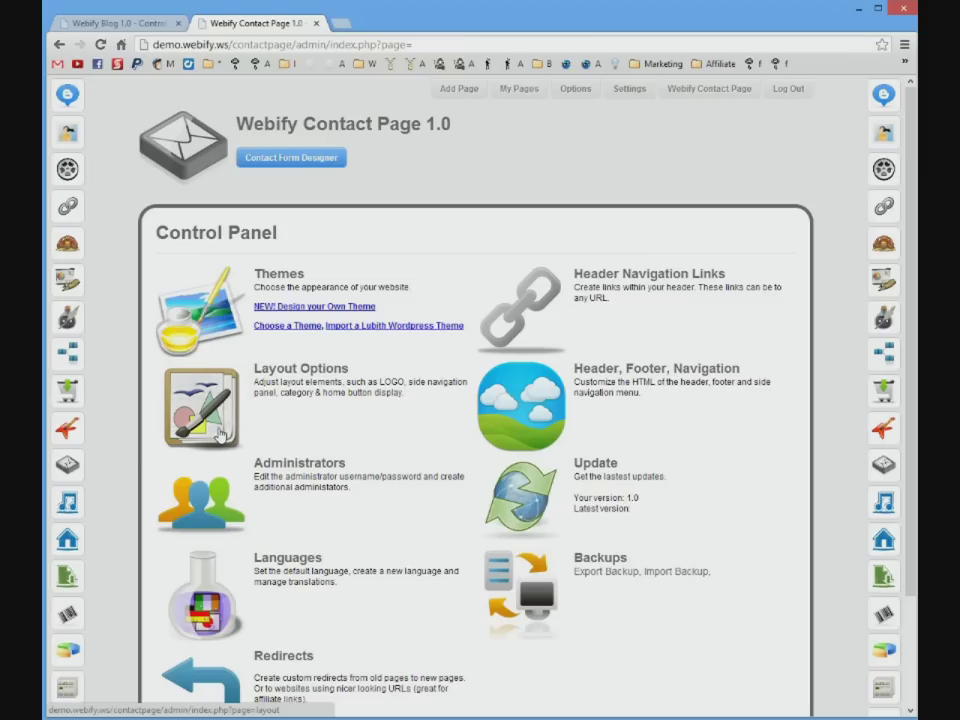
{"action": "left_click", "coordinate": [311, 163]}
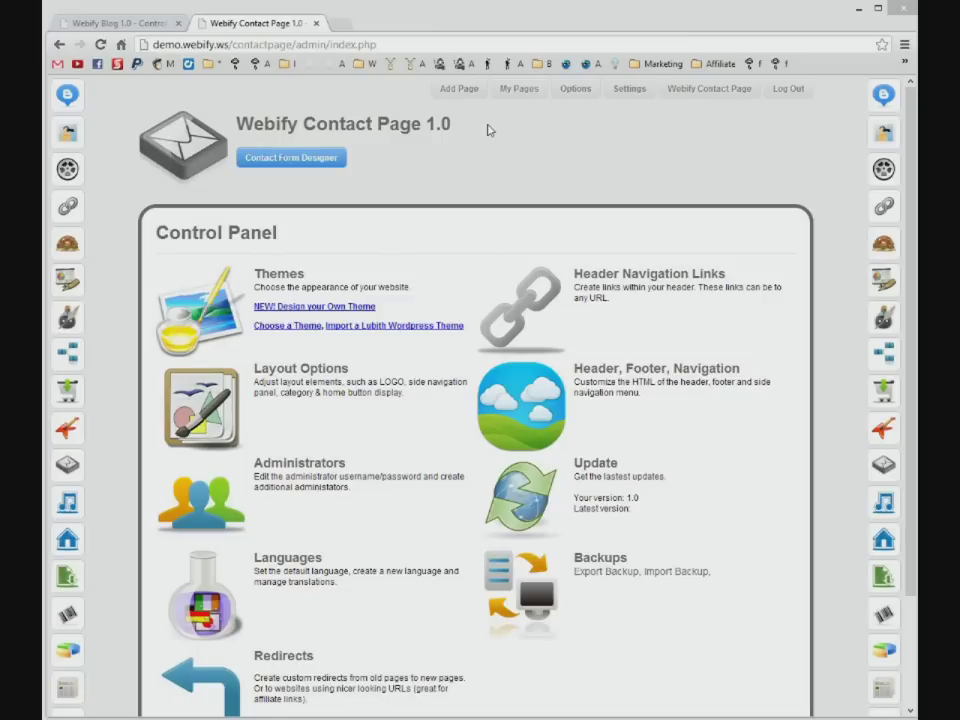
{"action": "double_click", "coordinate": [268, 45]}
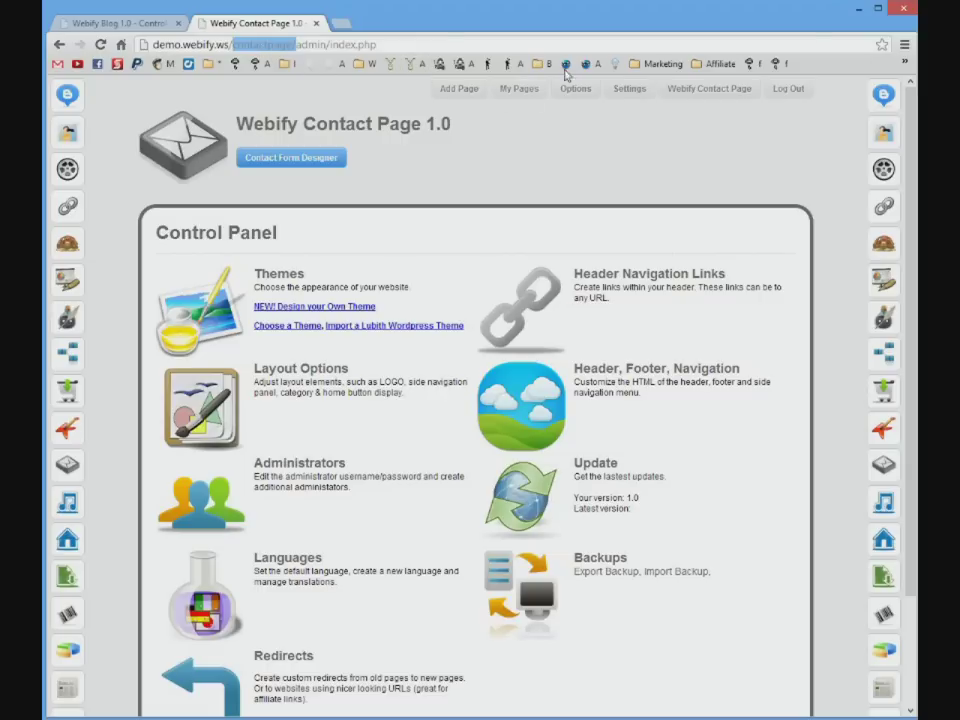
Step: Open the Contact Page's public demo and highlight the contactpage folder in its address
{"action": "left_click", "coordinate": [734, 90]}
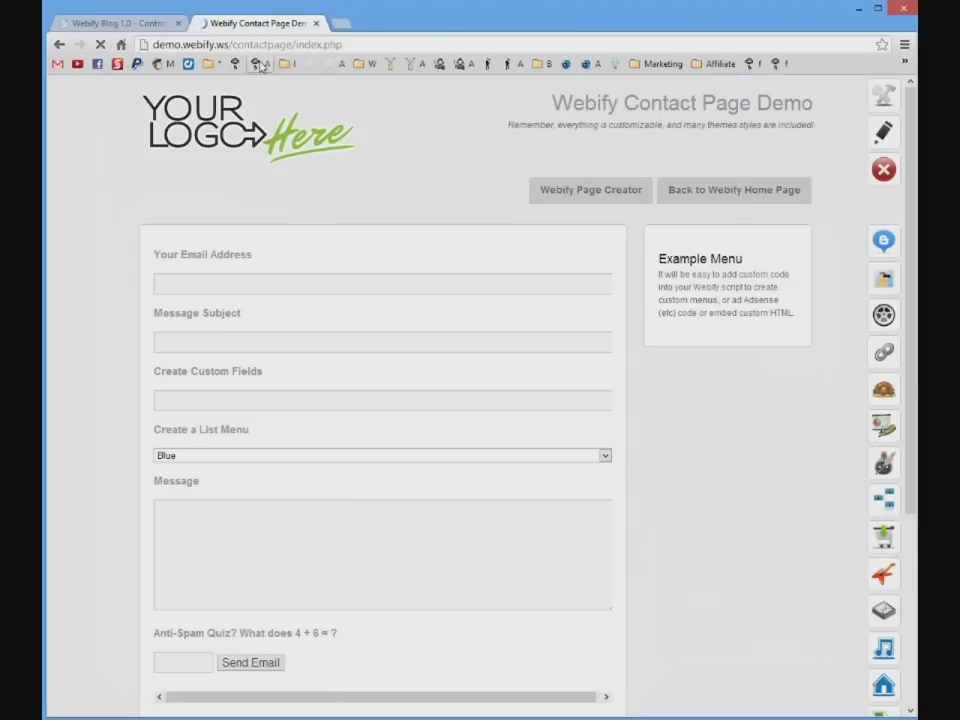
{"action": "double_click", "coordinate": [263, 45]}
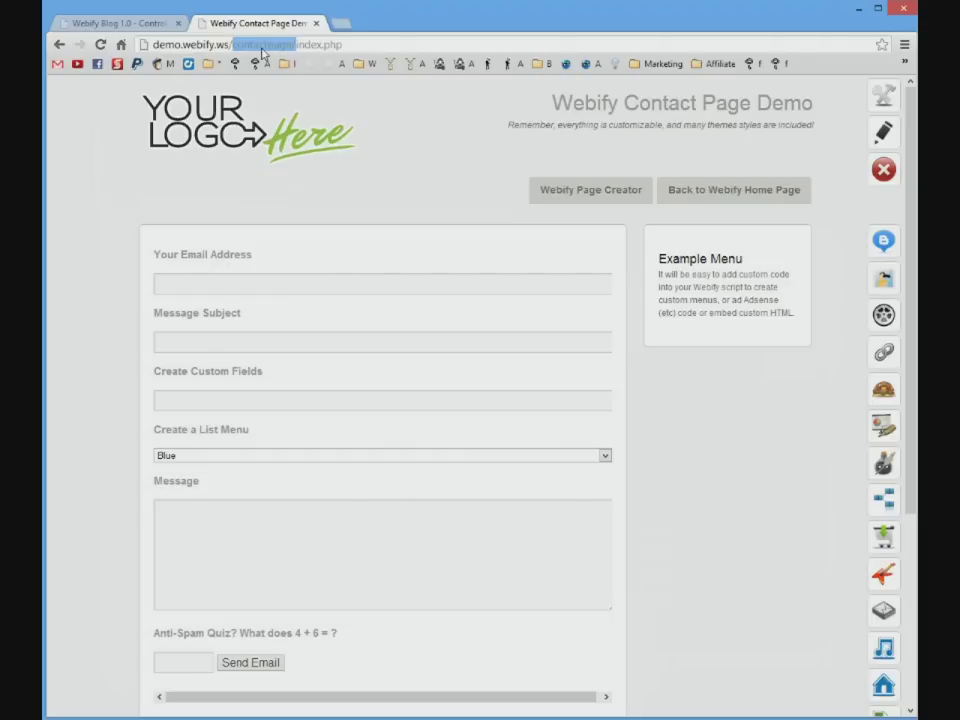
Step: Switch back and forth between the Blog control panel and the Contact Page demo, ending on the Blog control panel
{"action": "left_click", "coordinate": [121, 22]}
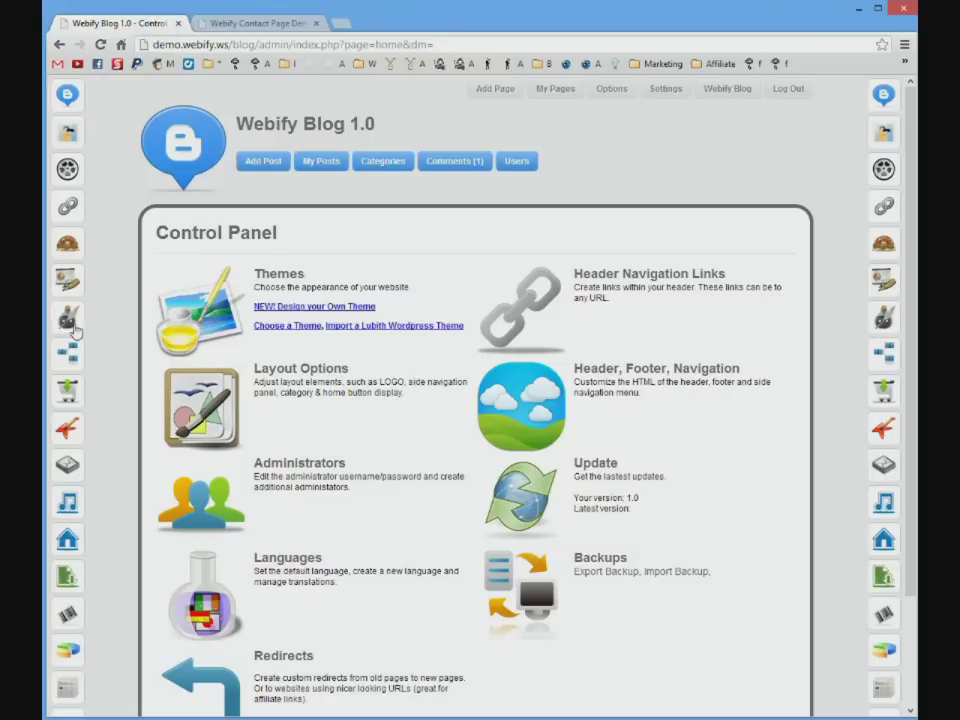
{"action": "left_click", "coordinate": [268, 24]}
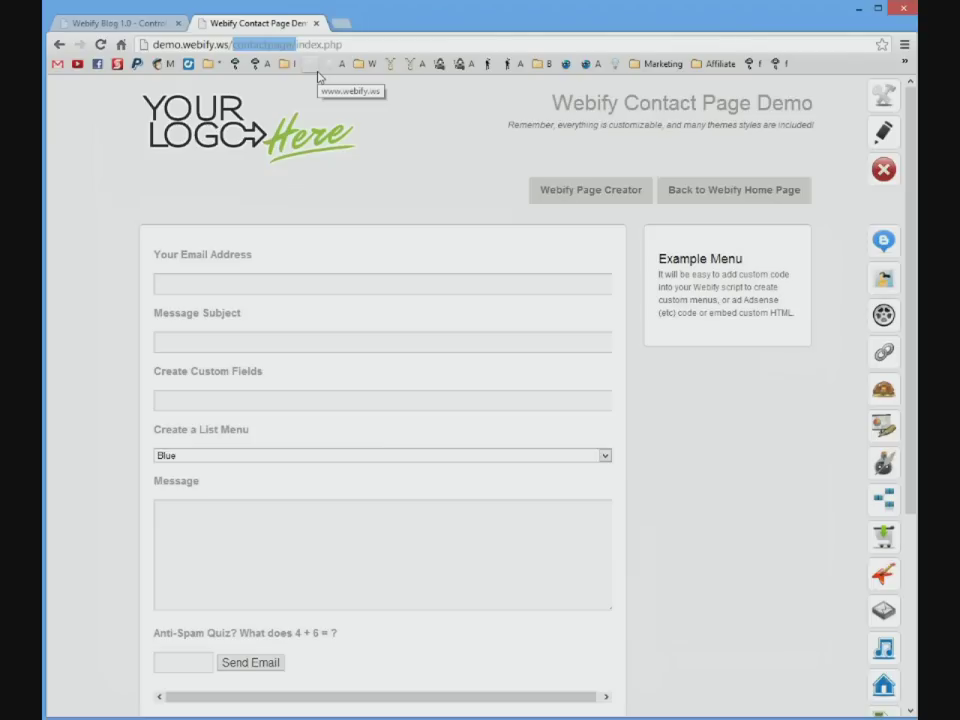
{"action": "left_click", "coordinate": [129, 24]}
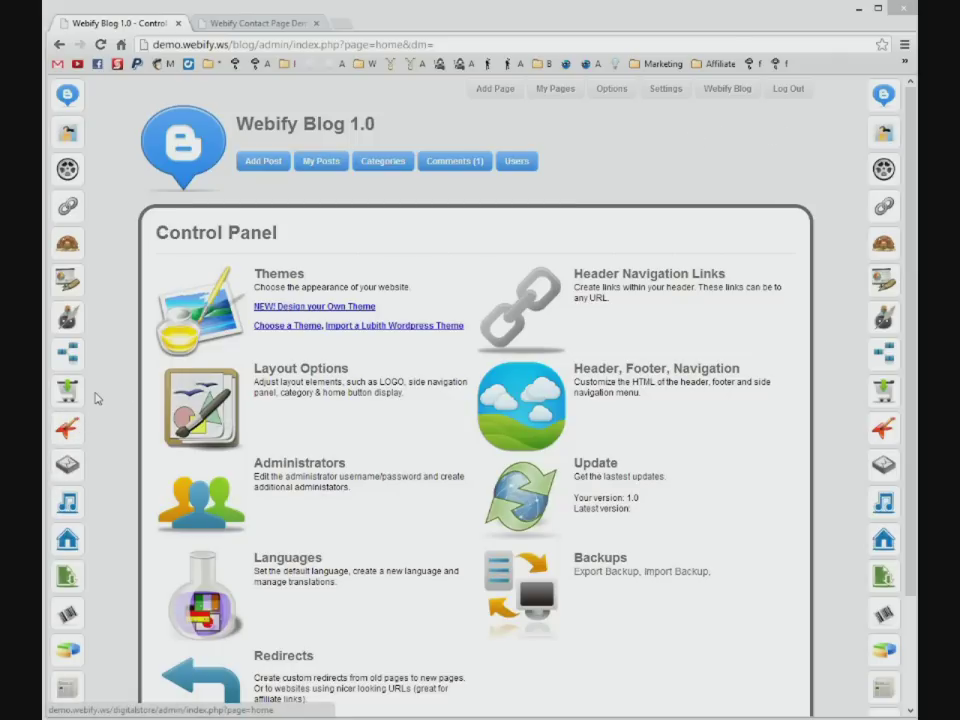
{"action": "left_click", "coordinate": [76, 326]}
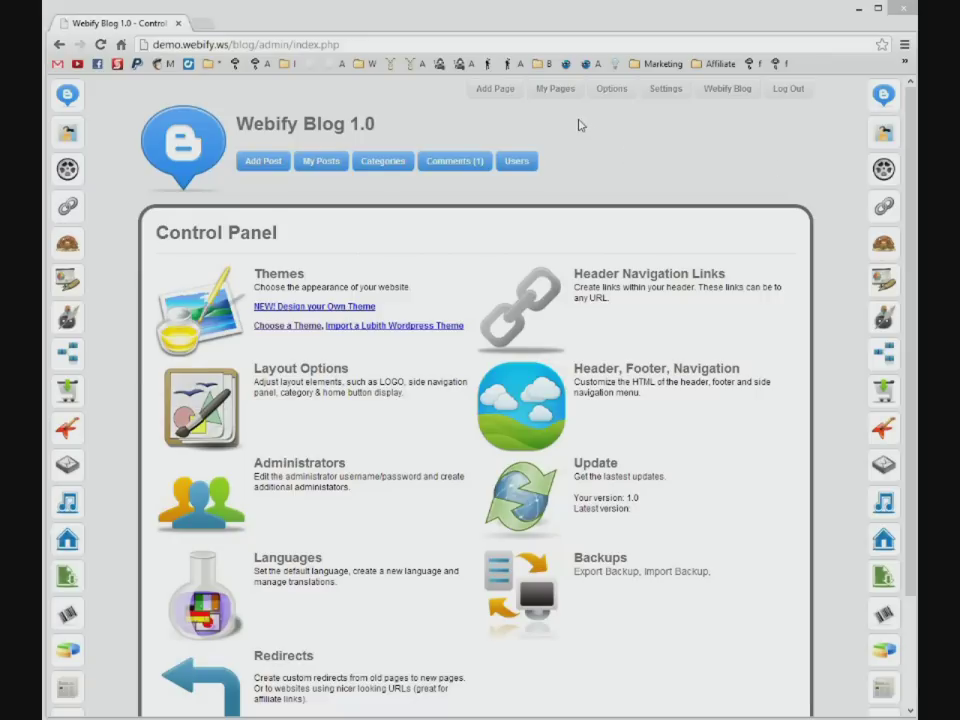
Step: Open the Blog's theme list and browse the available themes from start to end
{"action": "left_click", "coordinate": [203, 313]}
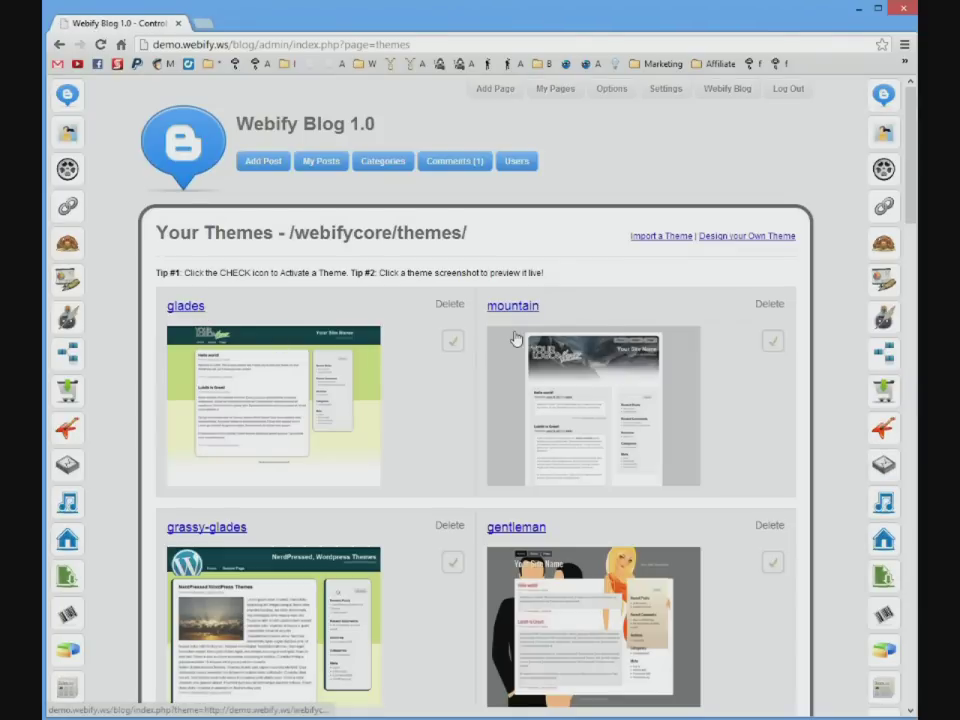
{"action": "scroll", "coordinate": [515, 340], "scroll_direction": "down", "scroll_amount": 5}
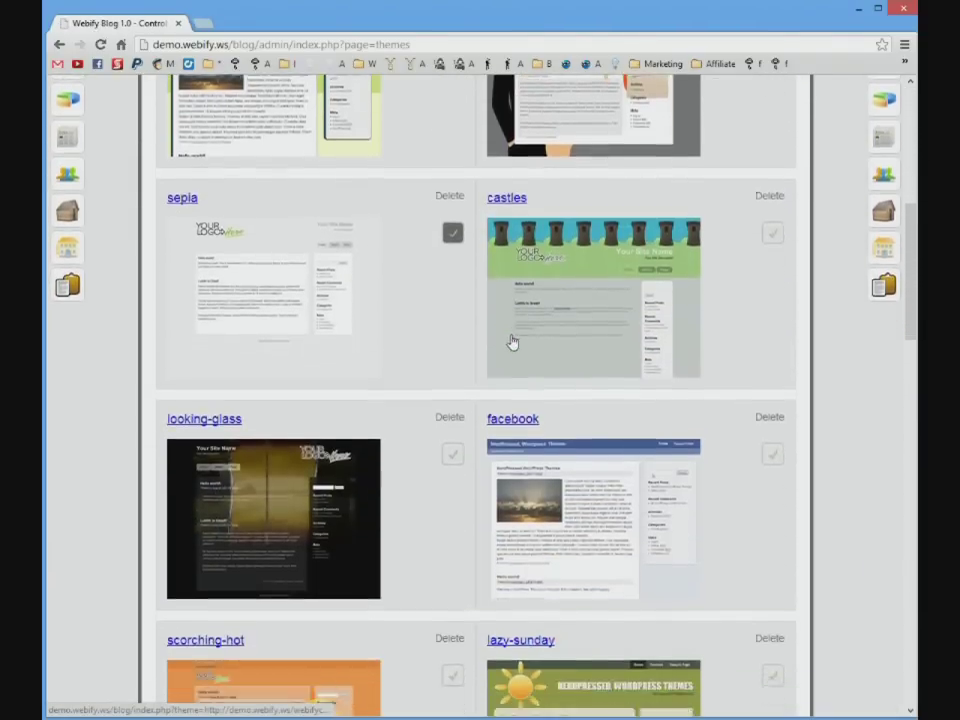
{"action": "scroll", "coordinate": [512, 343], "scroll_direction": "down", "scroll_amount": 7}
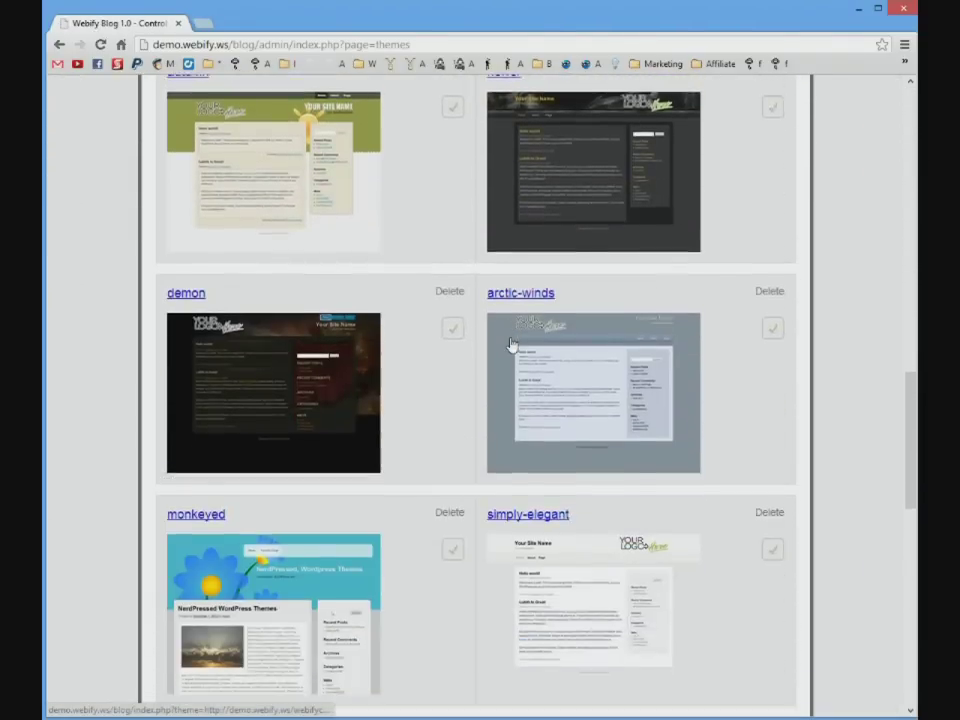
{"action": "scroll", "coordinate": [510, 345], "scroll_direction": "down", "scroll_amount": 5}
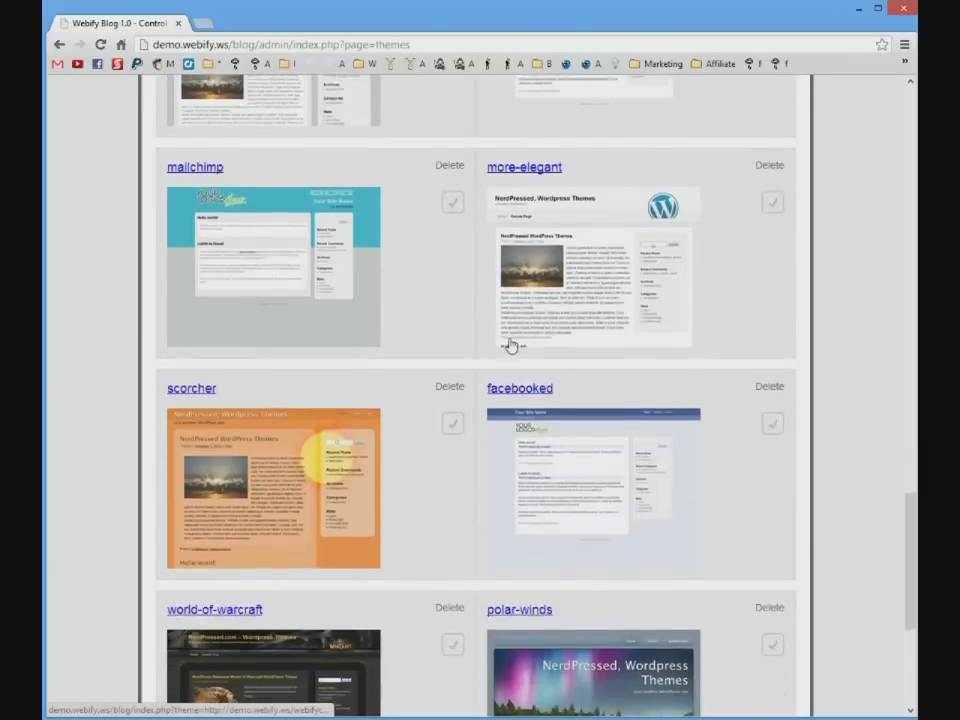
{"action": "scroll", "coordinate": [512, 350], "scroll_direction": "down", "scroll_amount": 4}
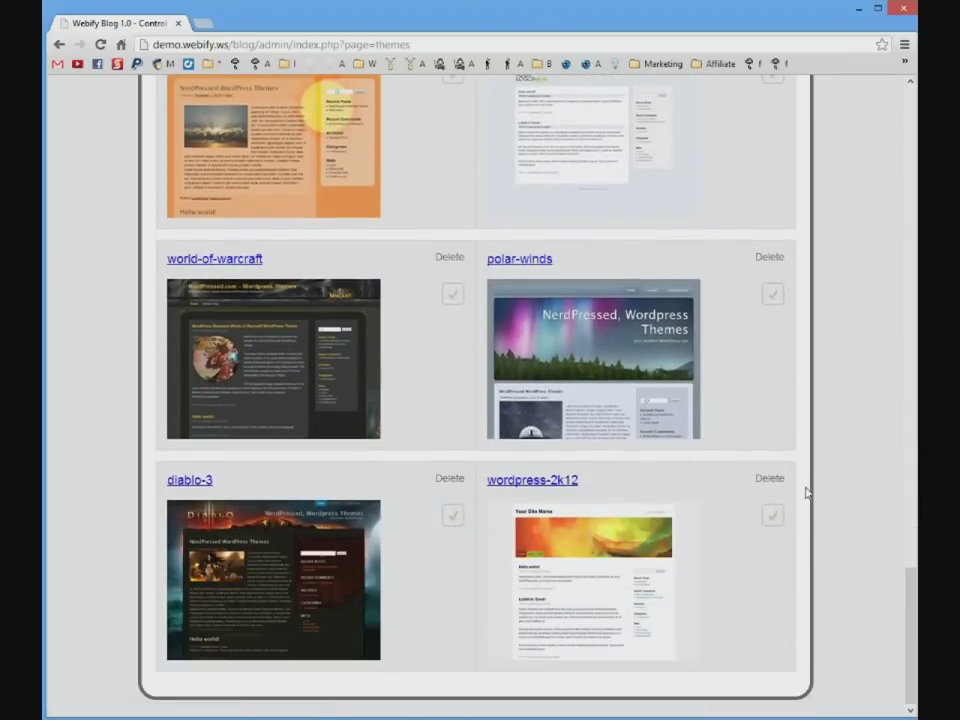
{"action": "scroll", "coordinate": [789, 459], "scroll_direction": "up", "scroll_amount": 20}
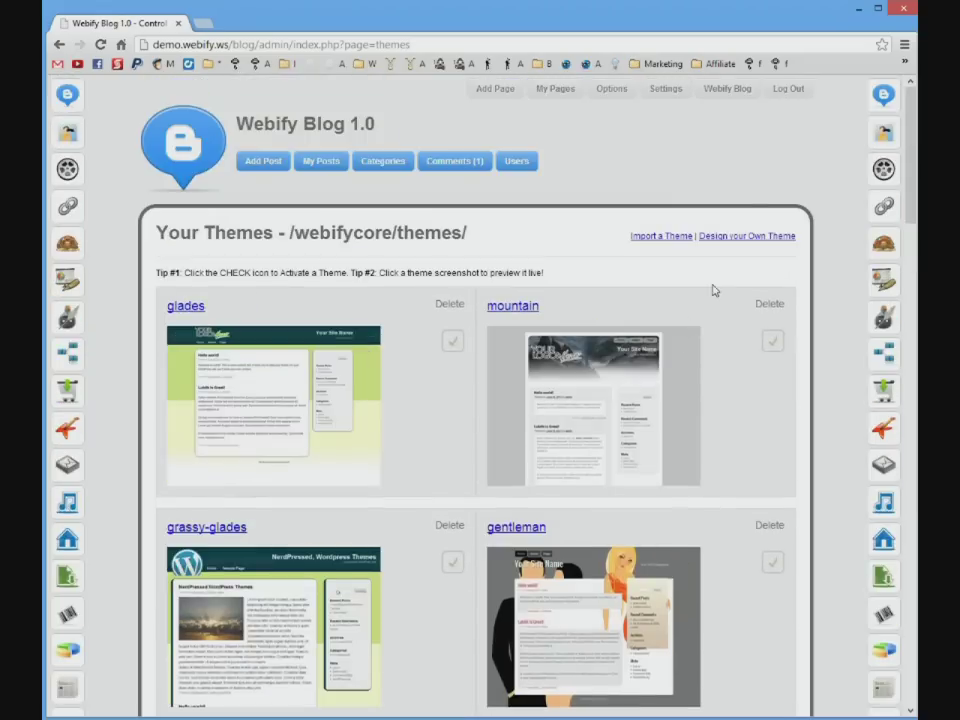
Step: Open the Blog's public site in a new browser tab and switch to it
{"action": "right_click", "coordinate": [724, 90]}
{"action": "left_click", "coordinate": [770, 103]}
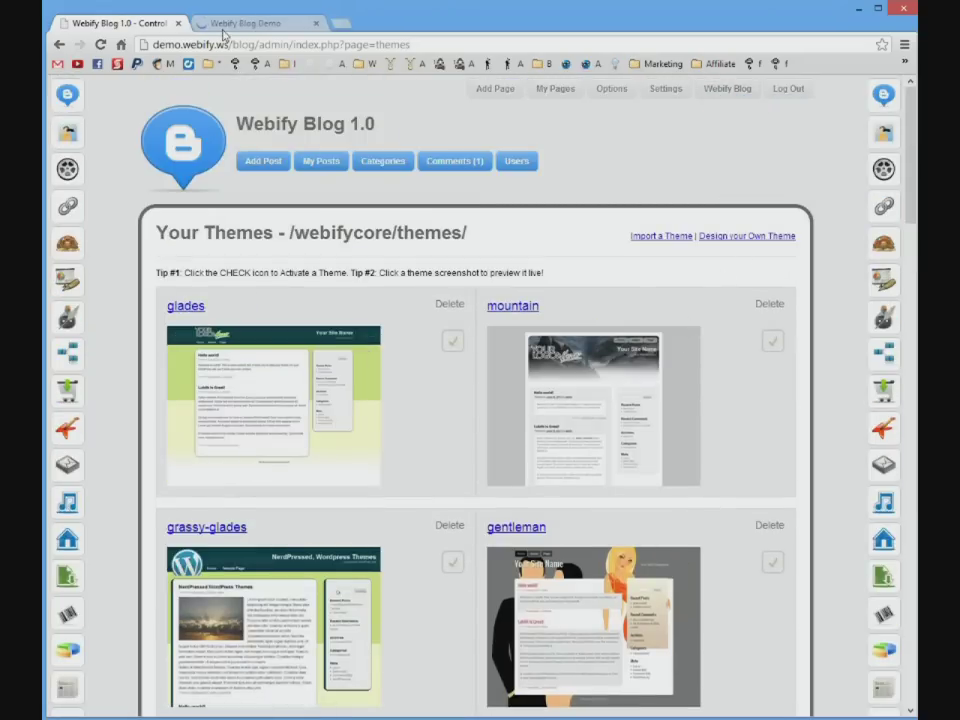
{"action": "left_click", "coordinate": [226, 23]}
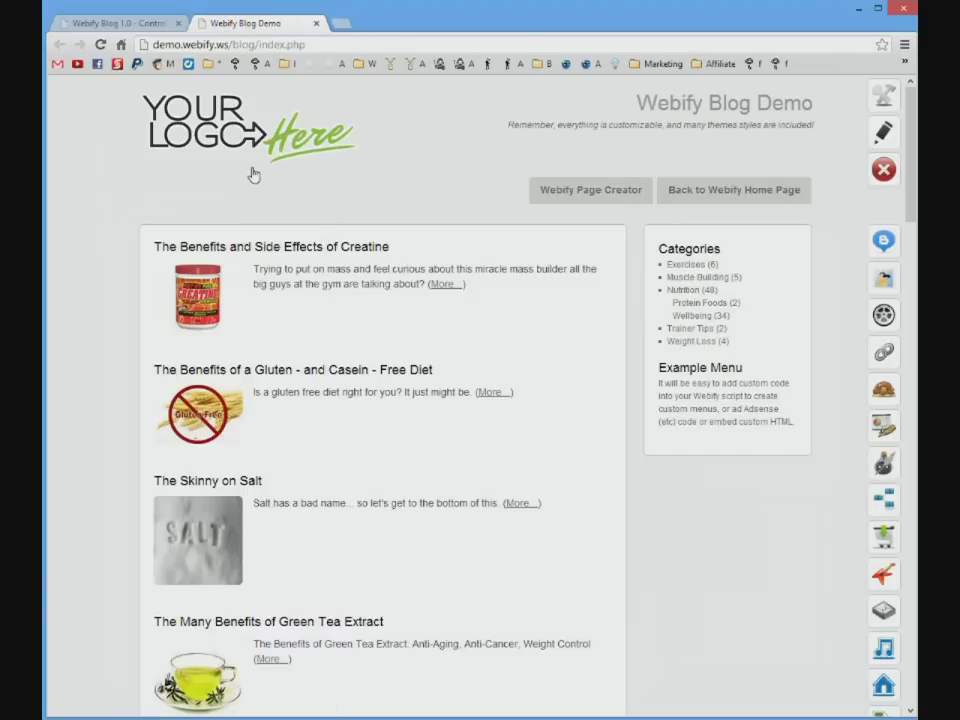
Step: Activate the glades theme for the Blog and reload its public site to view it
{"action": "left_click", "coordinate": [146, 29]}
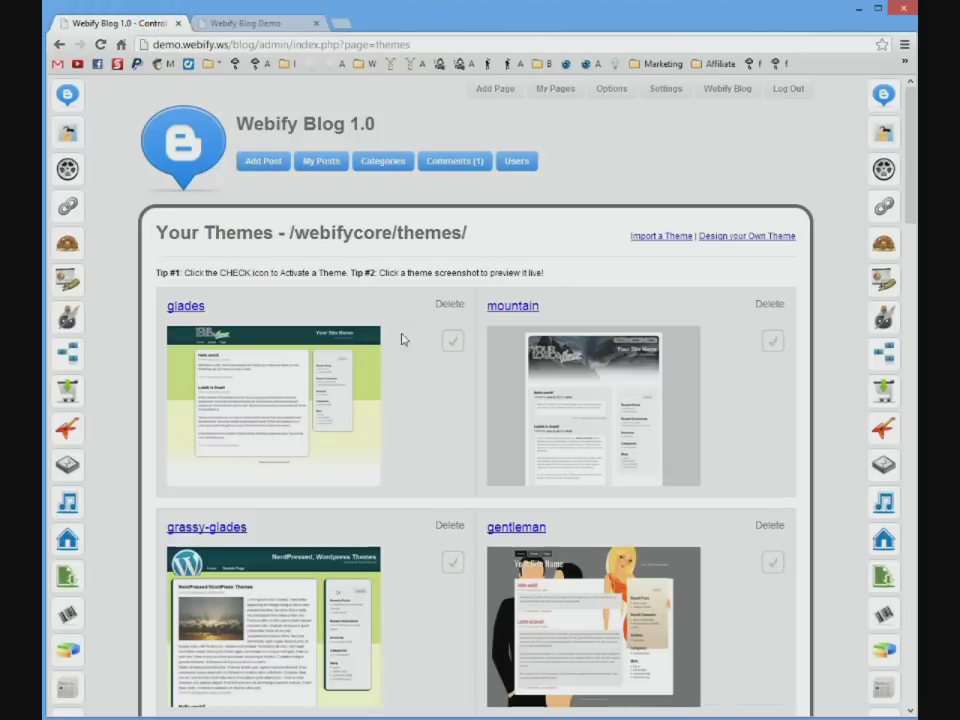
{"action": "scroll", "coordinate": [425, 395], "scroll_direction": "down", "scroll_amount": 2}
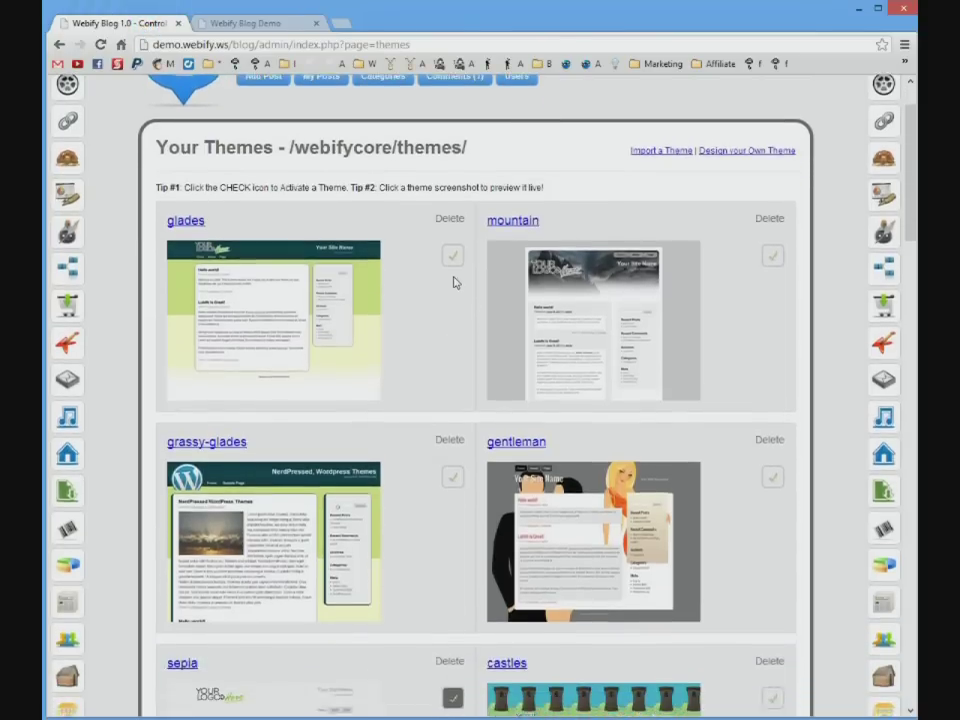
{"action": "left_click", "coordinate": [452, 258]}
{"action": "left_click", "coordinate": [205, 22]}
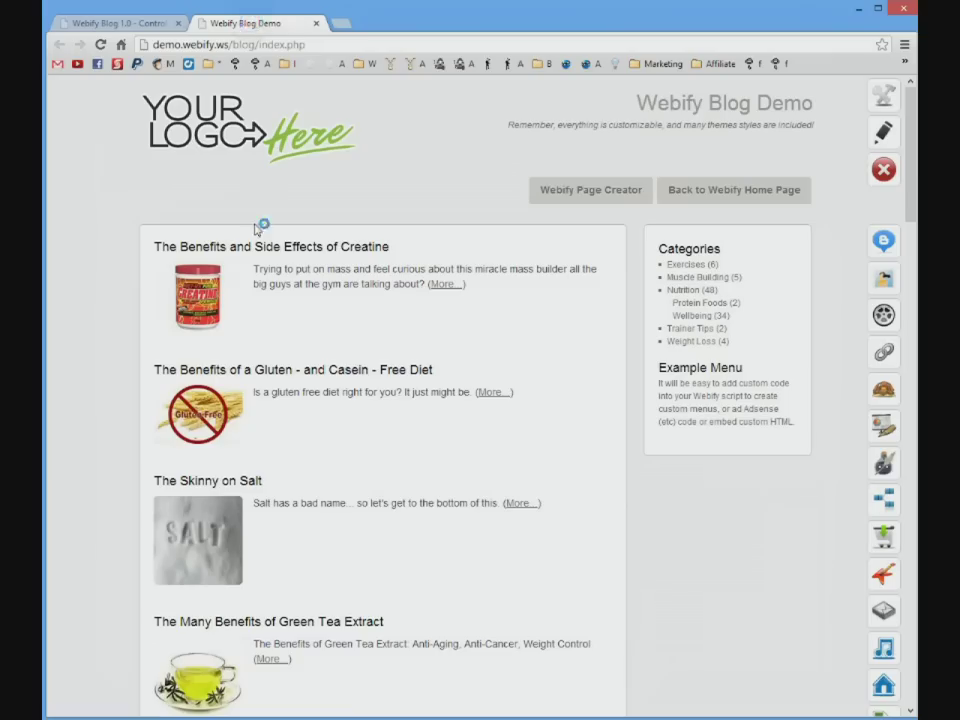
{"action": "key", "text": "F5"}
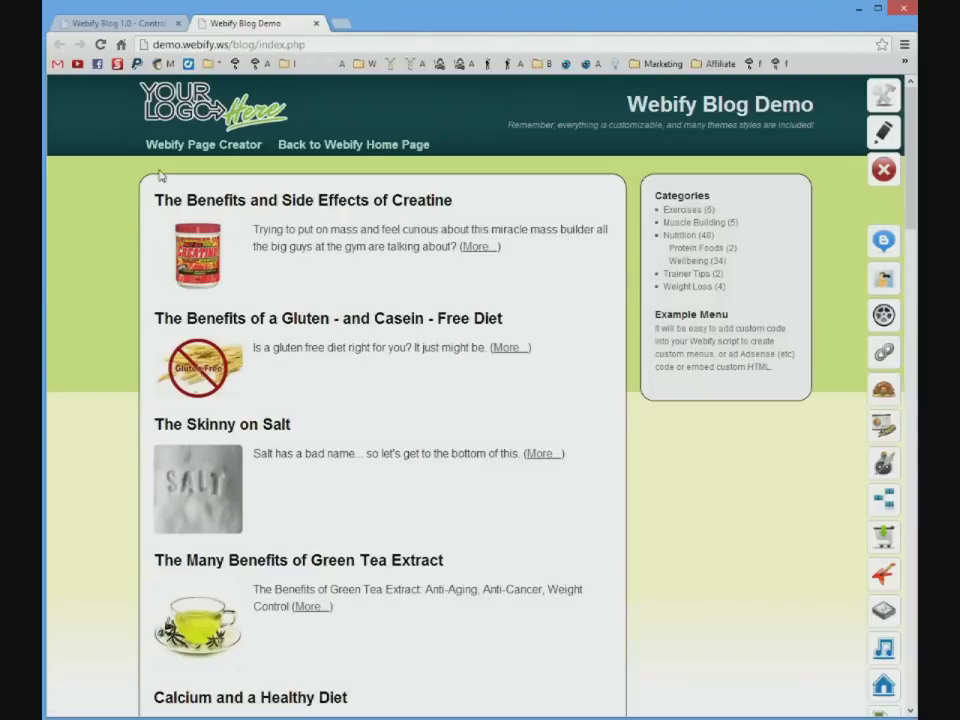
Step: Switch the Blog to the gentleman theme and reload the public site with it
{"action": "left_click", "coordinate": [105, 22]}
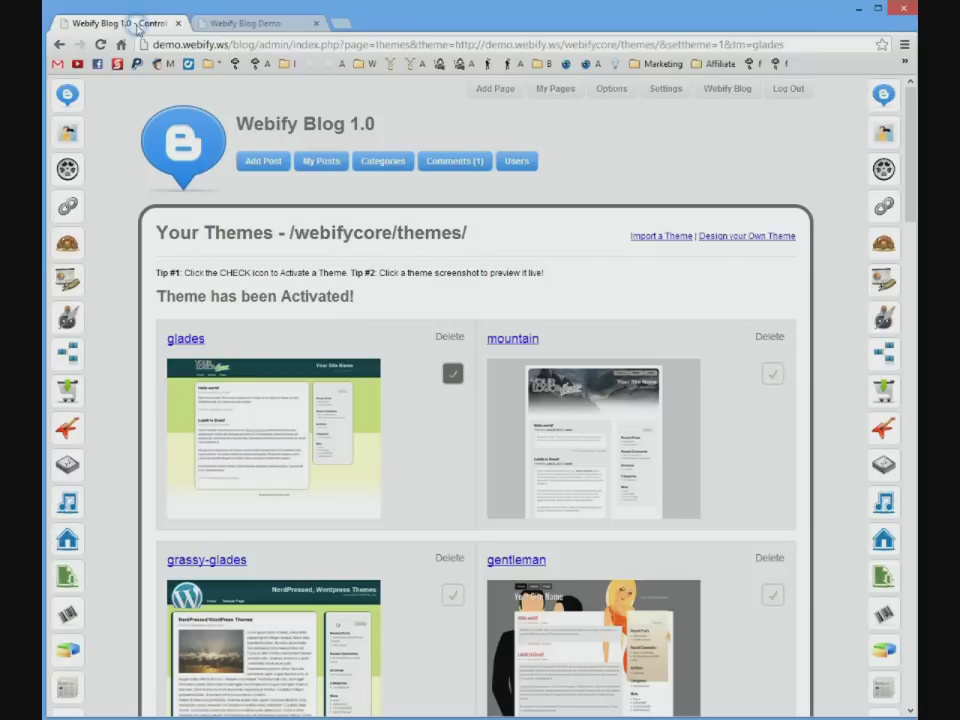
{"action": "scroll", "coordinate": [397, 425], "scroll_direction": "down", "scroll_amount": 3}
{"action": "scroll", "coordinate": [397, 425], "scroll_direction": "down", "scroll_amount": 2}
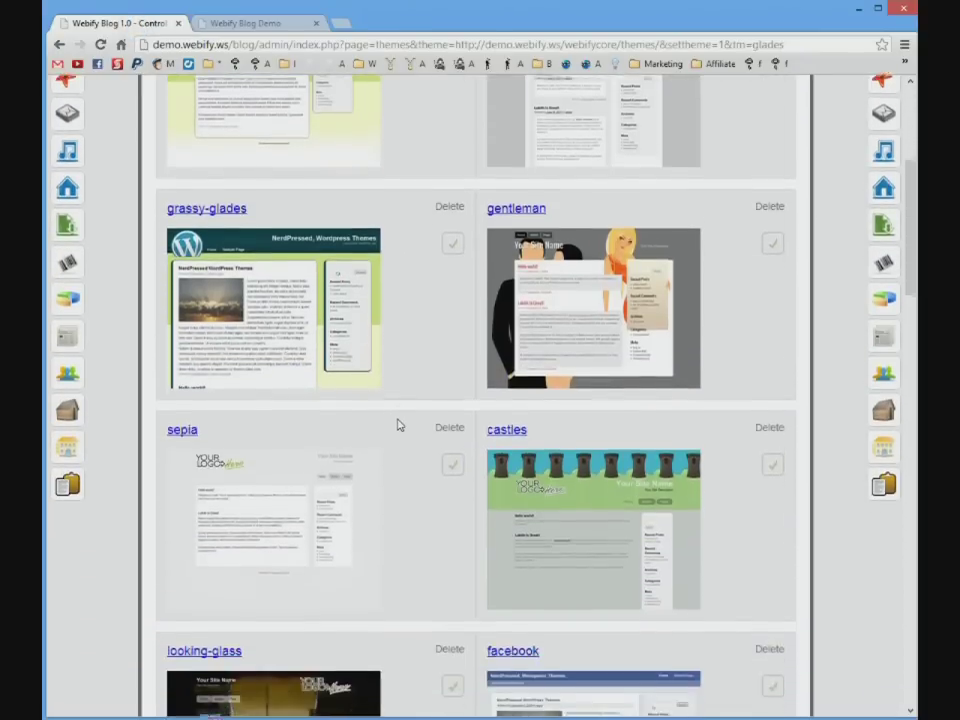
{"action": "left_click", "coordinate": [777, 207]}
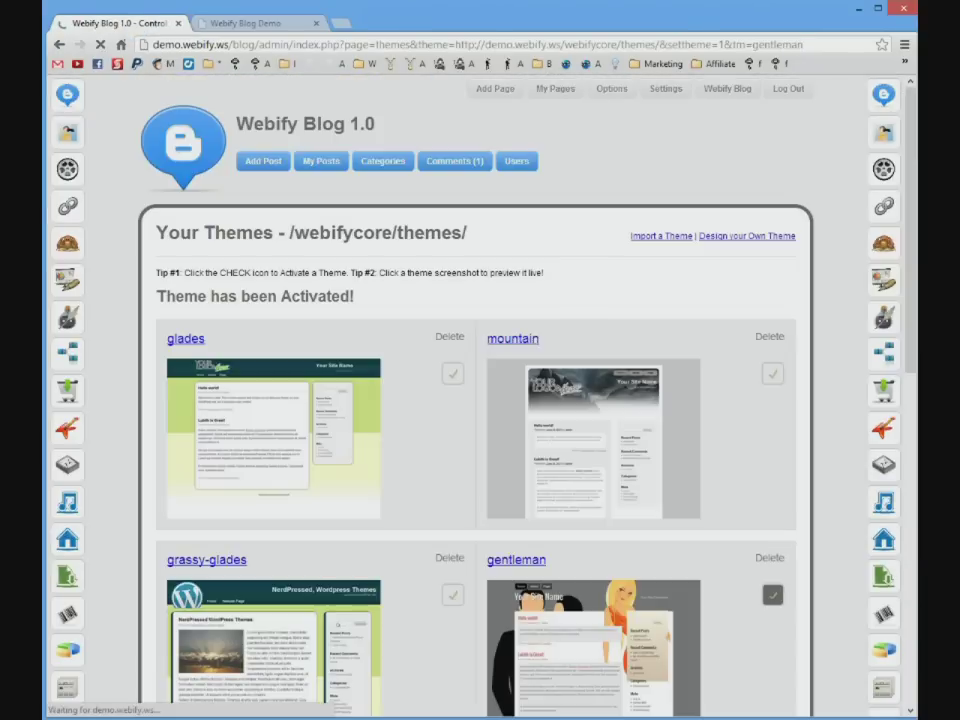
{"action": "left_click", "coordinate": [255, 22]}
{"action": "key", "text": "F5"}
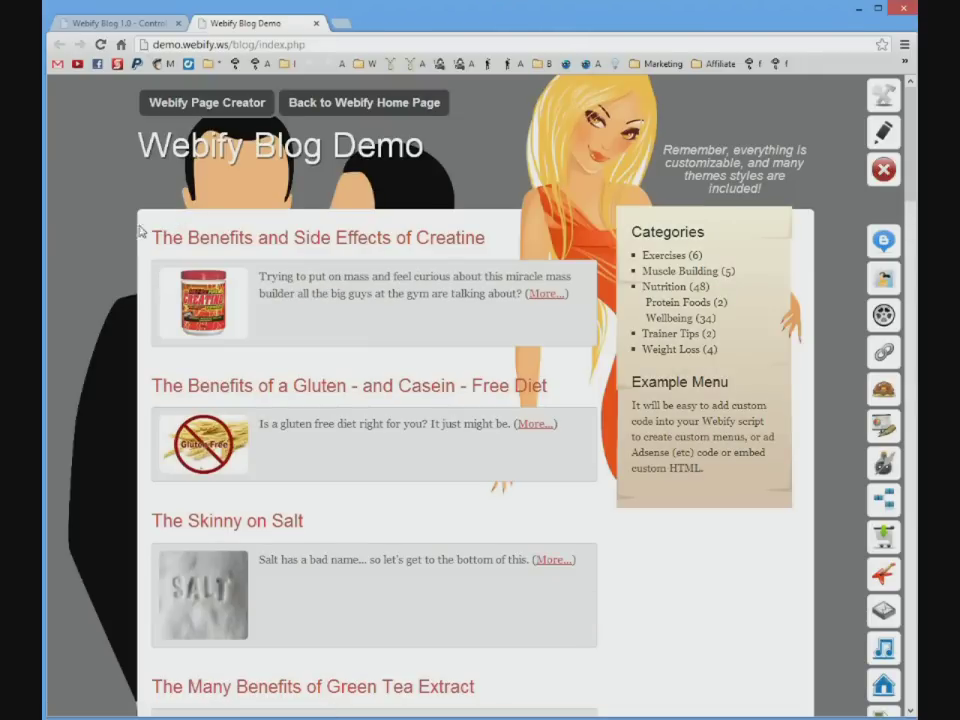
Step: Return to the Blog's theme list and preview the facebook theme in a new browser tab
{"action": "left_click", "coordinate": [100, 22]}
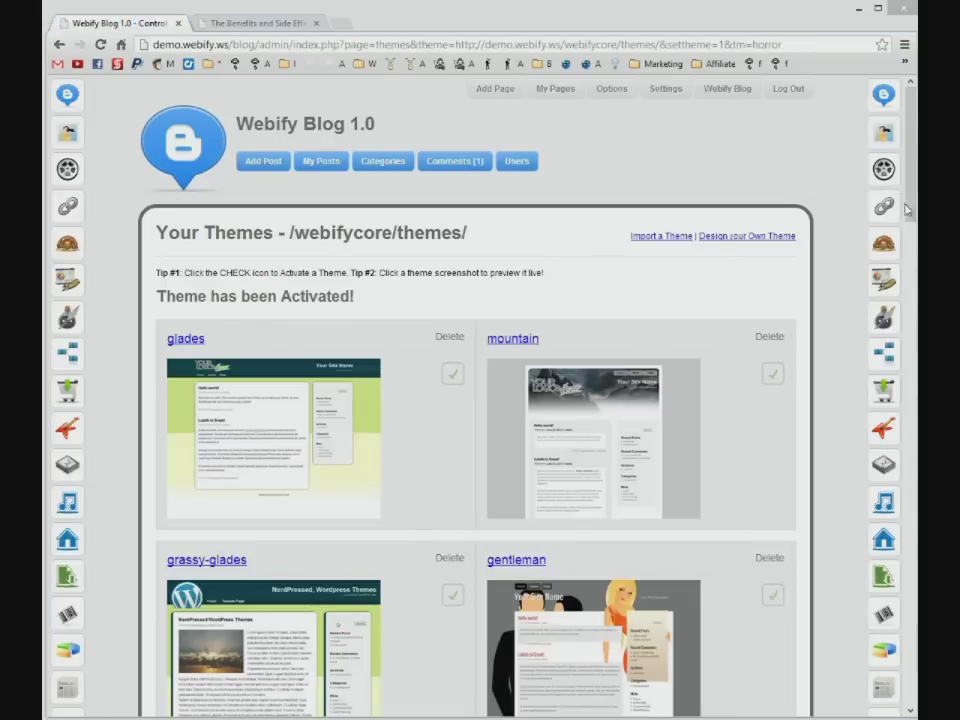
{"action": "scroll", "coordinate": [888, 230], "scroll_direction": "down", "scroll_amount": 3}
{"action": "scroll", "coordinate": [885, 350], "scroll_direction": "down", "scroll_amount": 6}
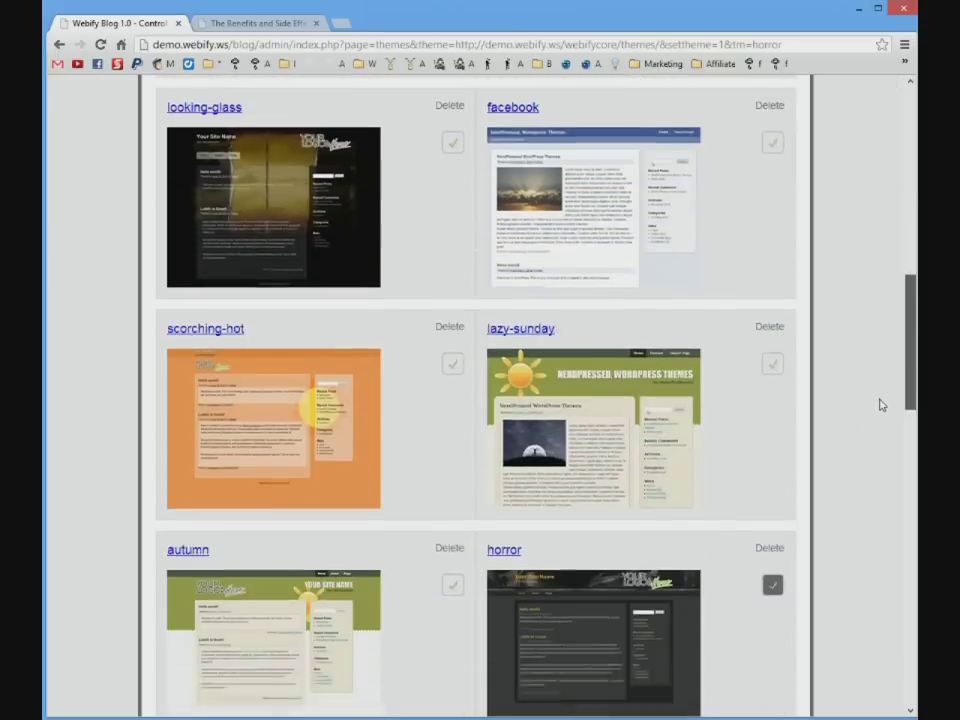
{"action": "scroll", "coordinate": [892, 400], "scroll_direction": "up", "scroll_amount": 1}
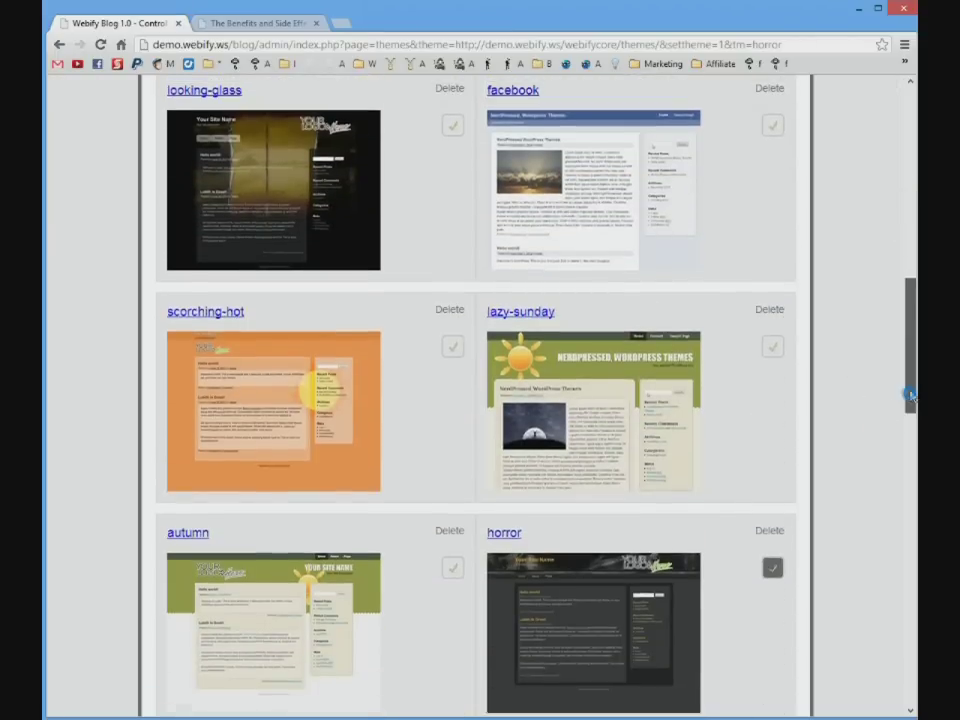
{"action": "right_click", "coordinate": [517, 148]}
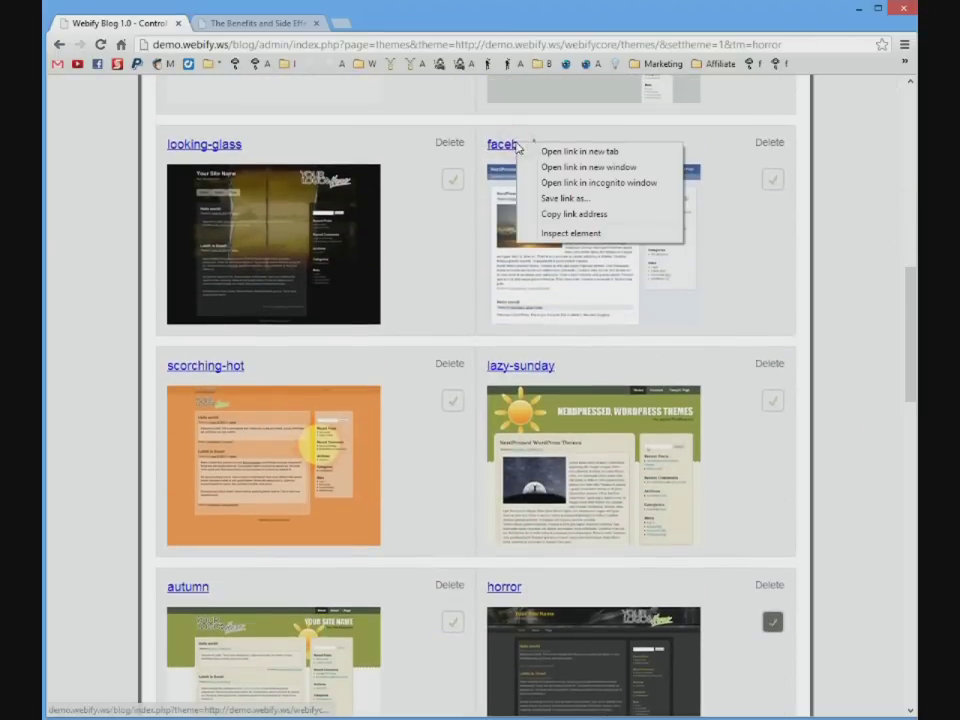
{"action": "left_click", "coordinate": [548, 153]}
{"action": "left_click", "coordinate": [384, 24]}
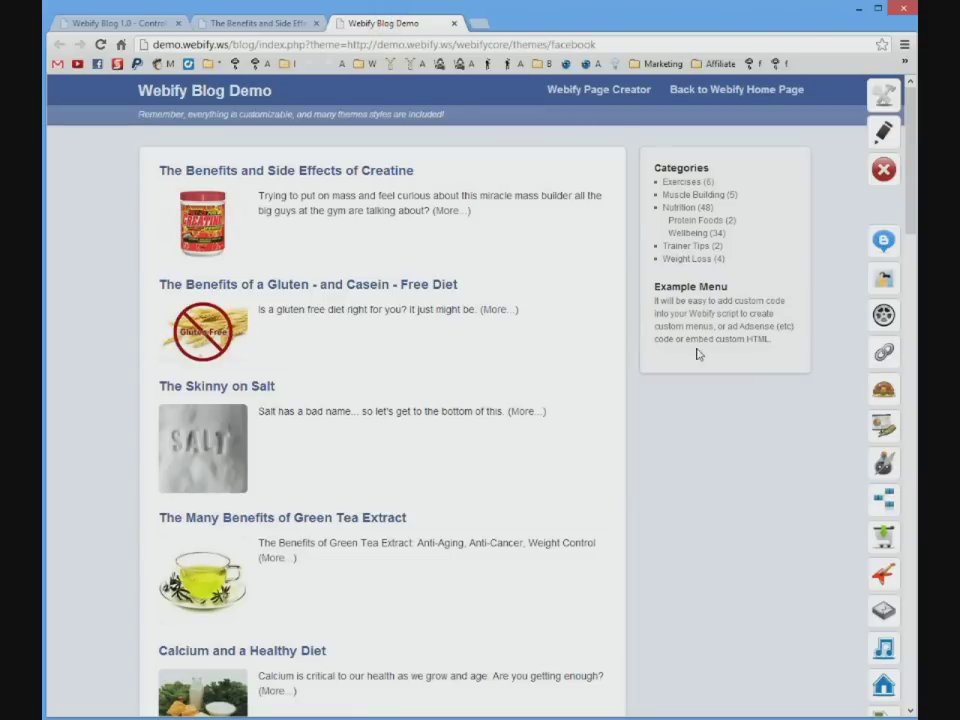
Step: Close the facebook preview and the Blog's public site, and go back to the start of the theme list
{"action": "mouse_move", "coordinate": [911, 195]}
{"action": "left_mouse_down"}
{"action": "mouse_move", "coordinate": [909, 261]}
{"action": "mouse_move", "coordinate": [908, 176]}
{"action": "left_mouse_up"}
{"action": "left_click", "coordinate": [454, 23]}
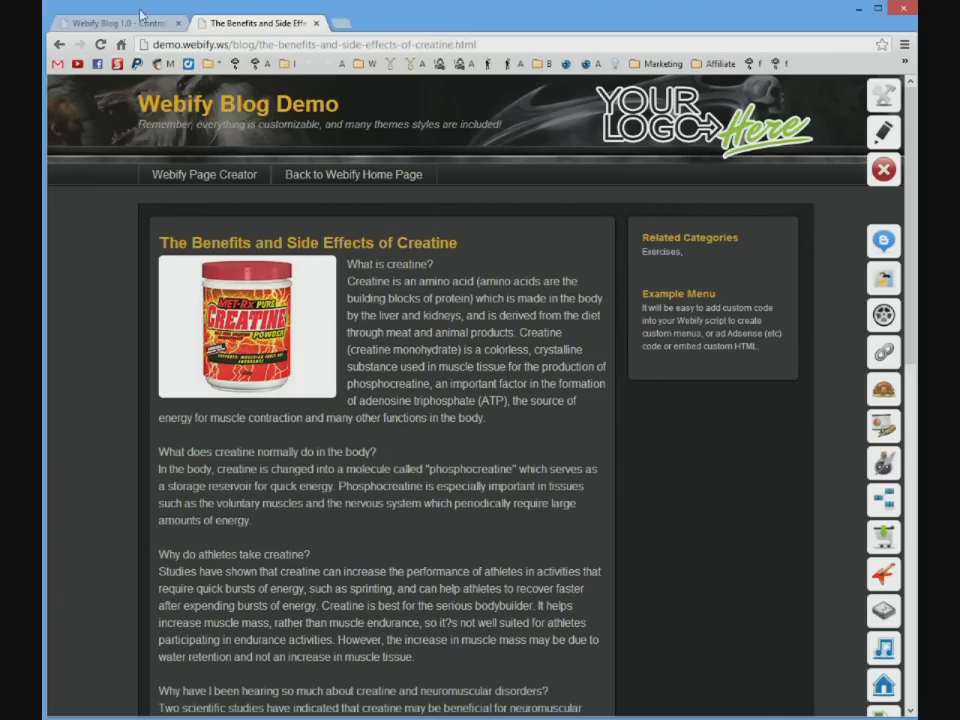
{"action": "left_click", "coordinate": [316, 23]}
{"action": "scroll", "coordinate": [285, 139], "scroll_direction": "up", "scroll_amount": 10}
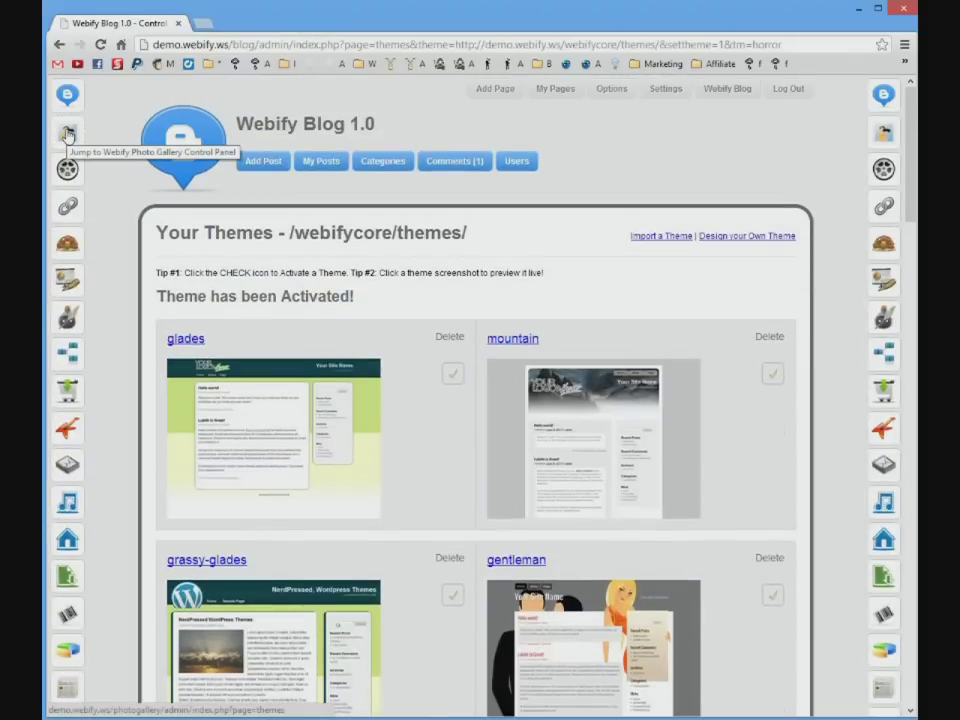
Step: Open the Photo Gallery's theme list and view its public site in a new browser tab
{"action": "left_click", "coordinate": [67, 133]}
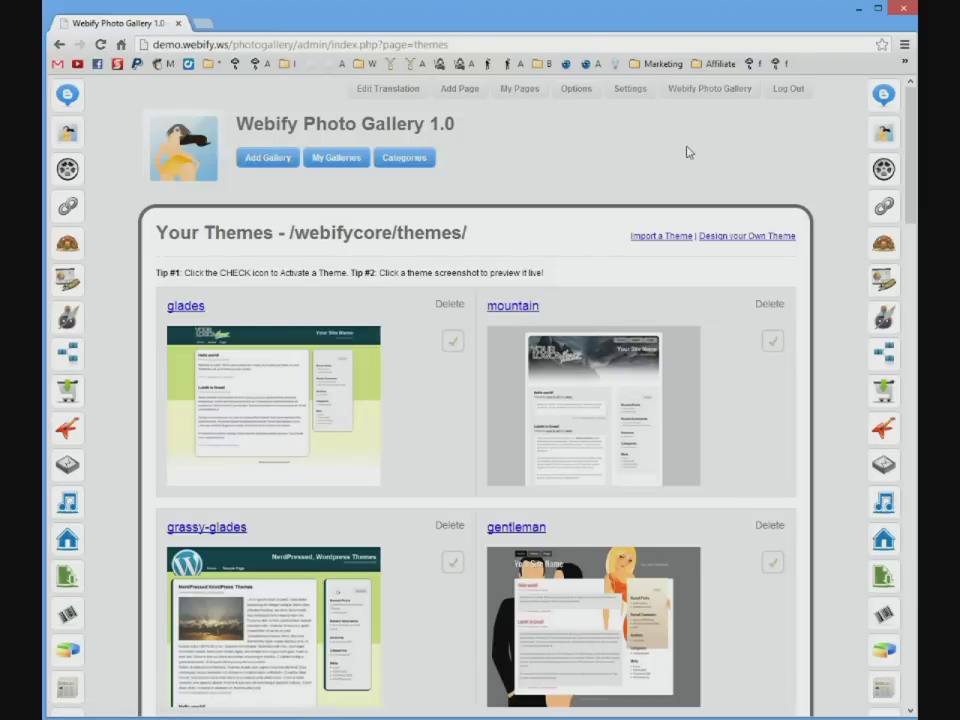
{"action": "right_click", "coordinate": [718, 90]}
{"action": "left_click", "coordinate": [743, 98]}
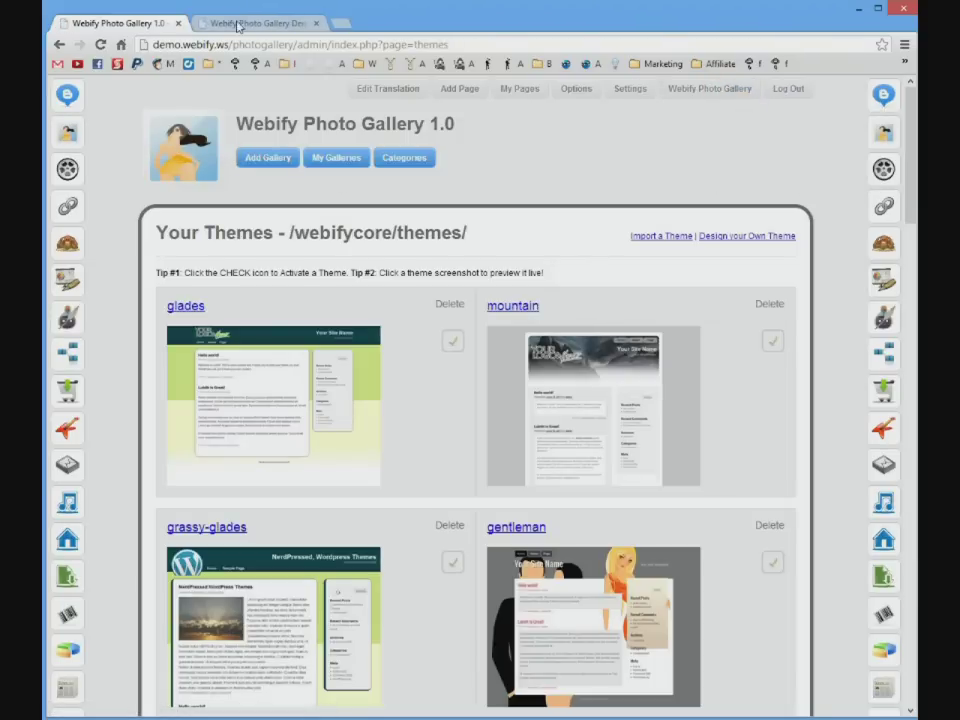
{"action": "left_click", "coordinate": [205, 22]}
Step: Activate the mountain theme for the Photo Gallery and reload its public site
{"action": "left_click", "coordinate": [107, 25]}
{"action": "left_click", "coordinate": [776, 346]}
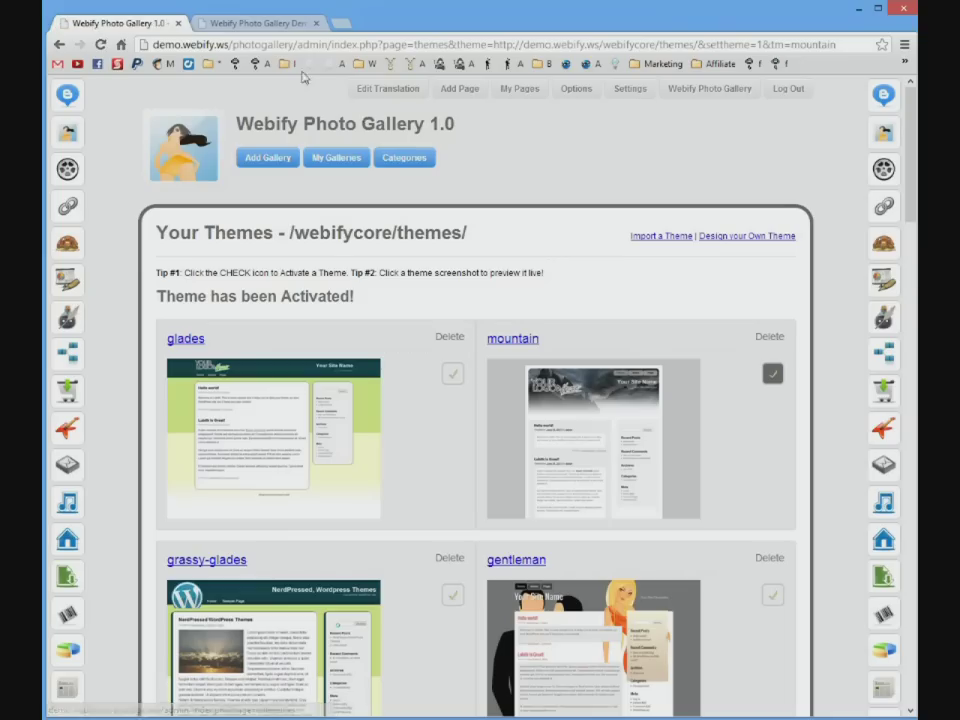
{"action": "left_click", "coordinate": [258, 23]}
{"action": "left_click", "coordinate": [100, 44]}
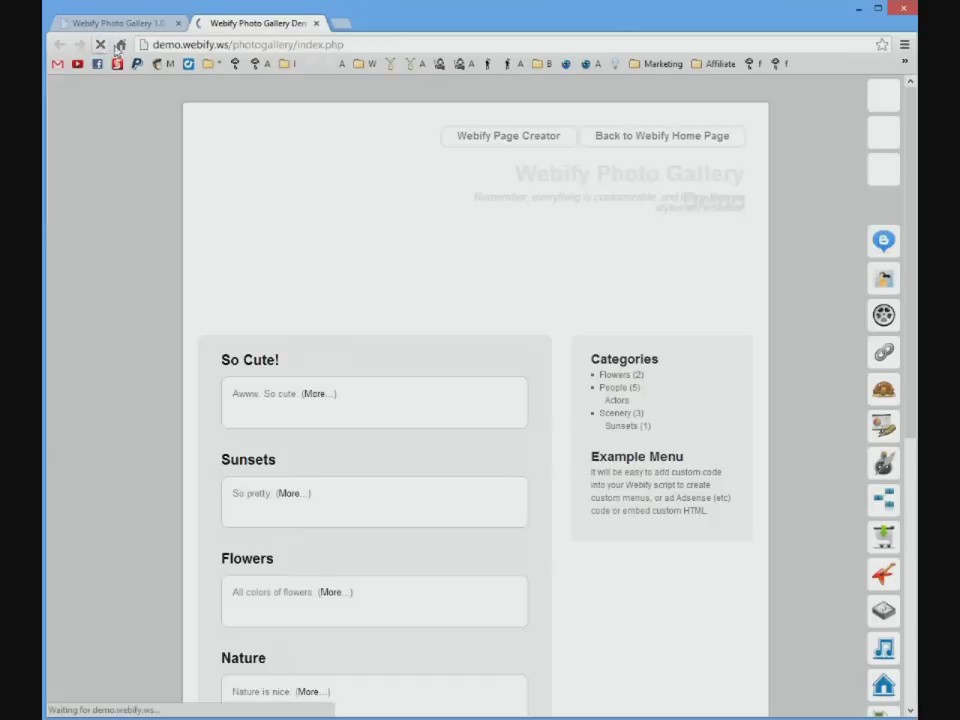
Step: From the Photo Gallery control panel, open the Video Gallery's theme list in a new browser tab and switch to it
{"action": "left_click", "coordinate": [145, 27]}
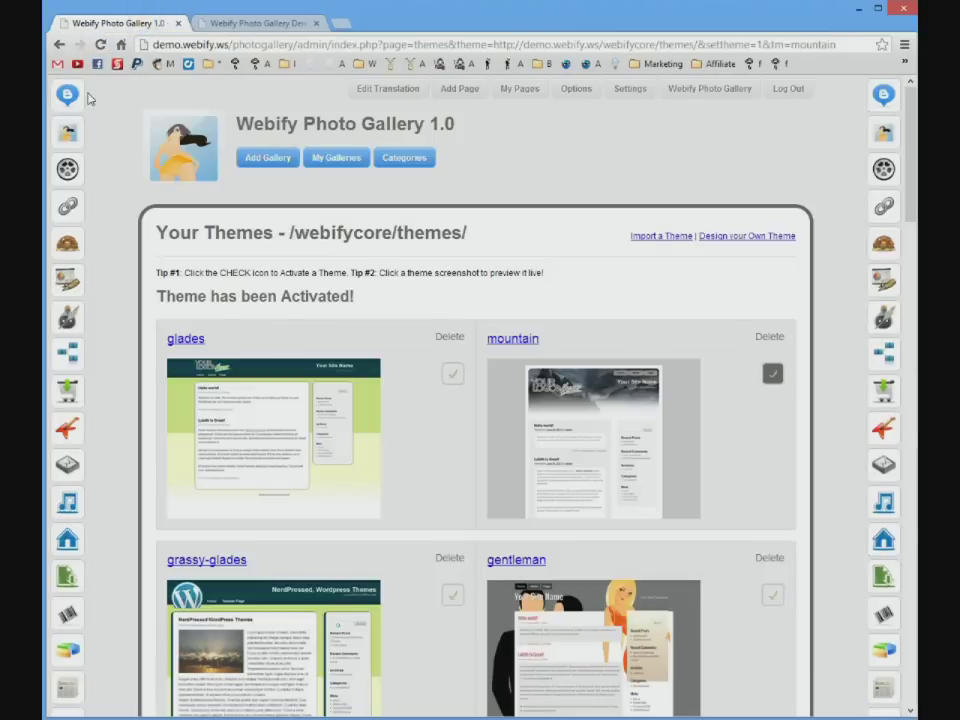
{"action": "right_click", "coordinate": [76, 168]}
{"action": "left_click", "coordinate": [120, 178]}
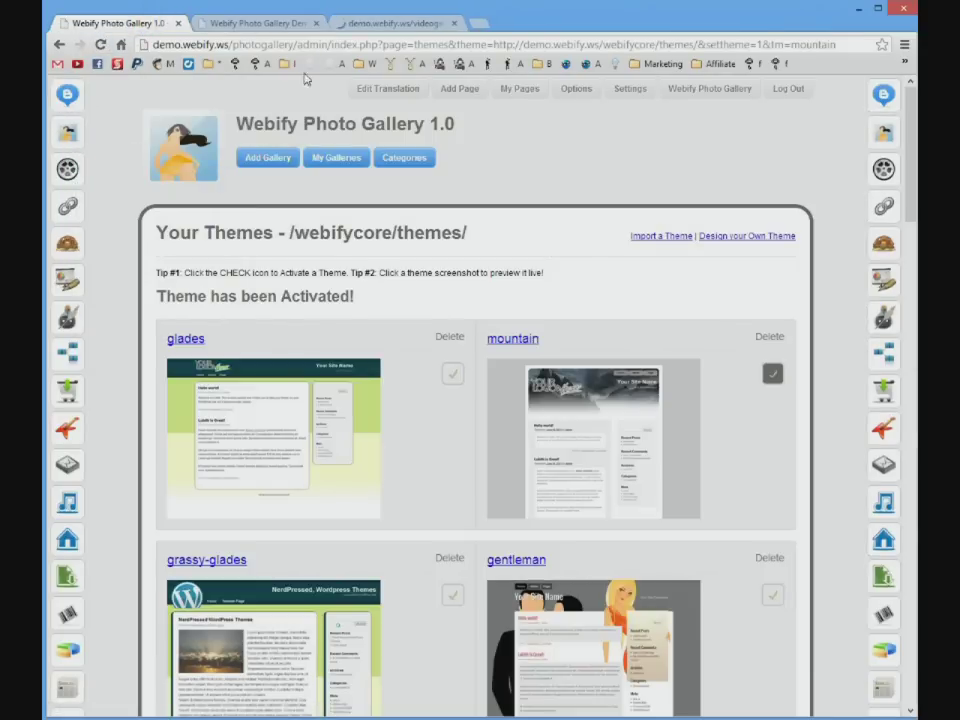
{"action": "left_click", "coordinate": [395, 23]}
Step: Activate the looking-glass theme for the Video Gallery and open its public site
{"action": "scroll", "coordinate": [380, 490], "scroll_direction": "down", "scroll_amount": 5}
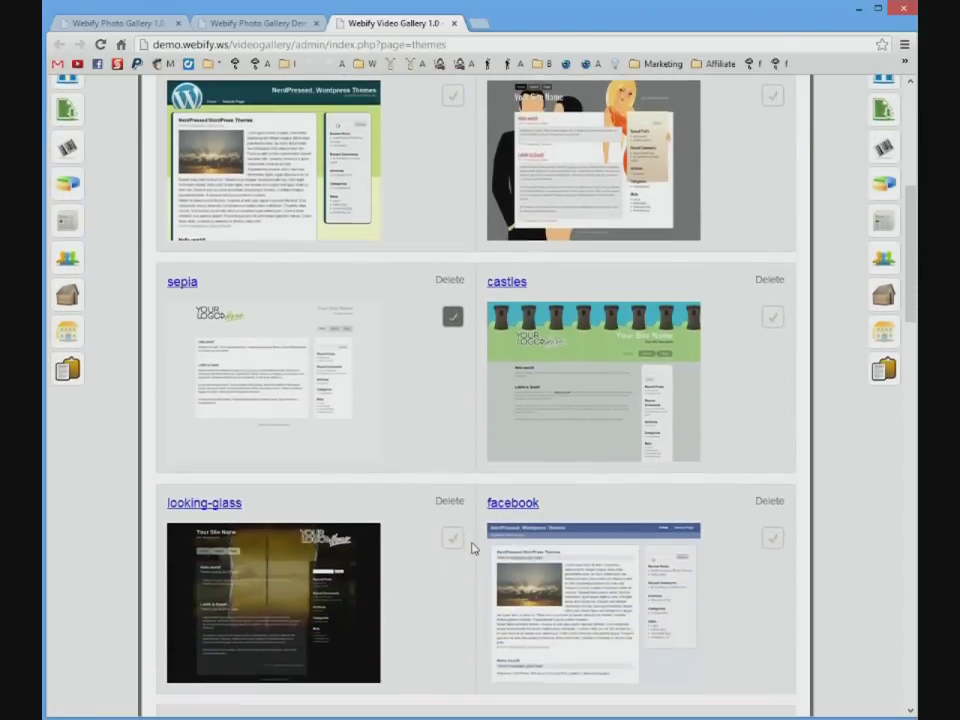
{"action": "left_click", "coordinate": [458, 538]}
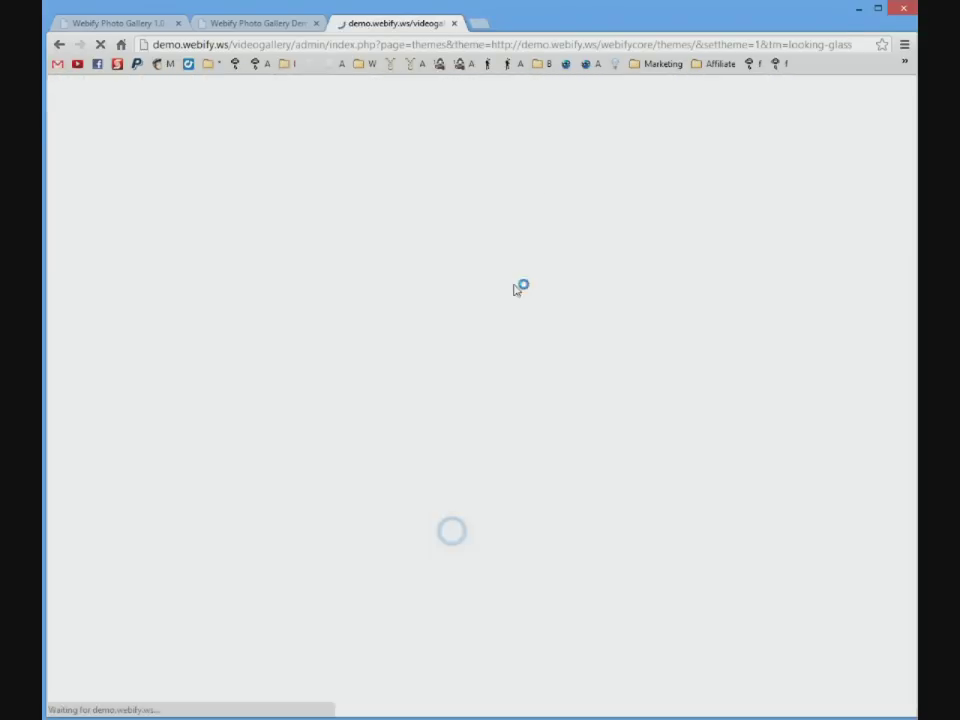
{"action": "left_click", "coordinate": [720, 90]}
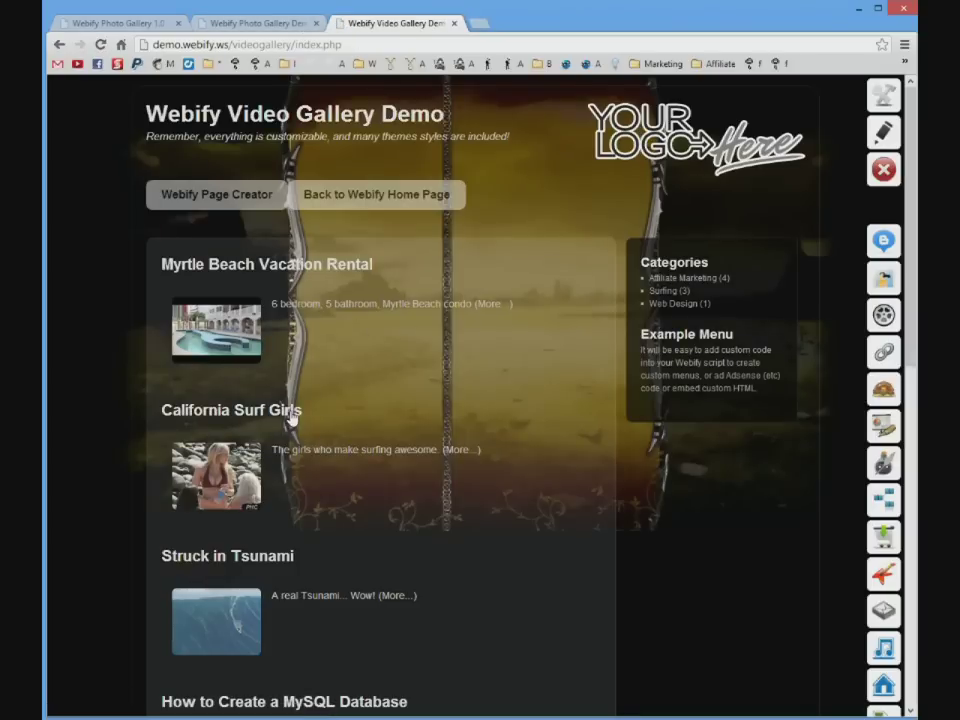
Step: Revisit the Photo Gallery's public site, return to its control panel and close all other browser tabs
{"action": "left_click", "coordinate": [291, 28]}
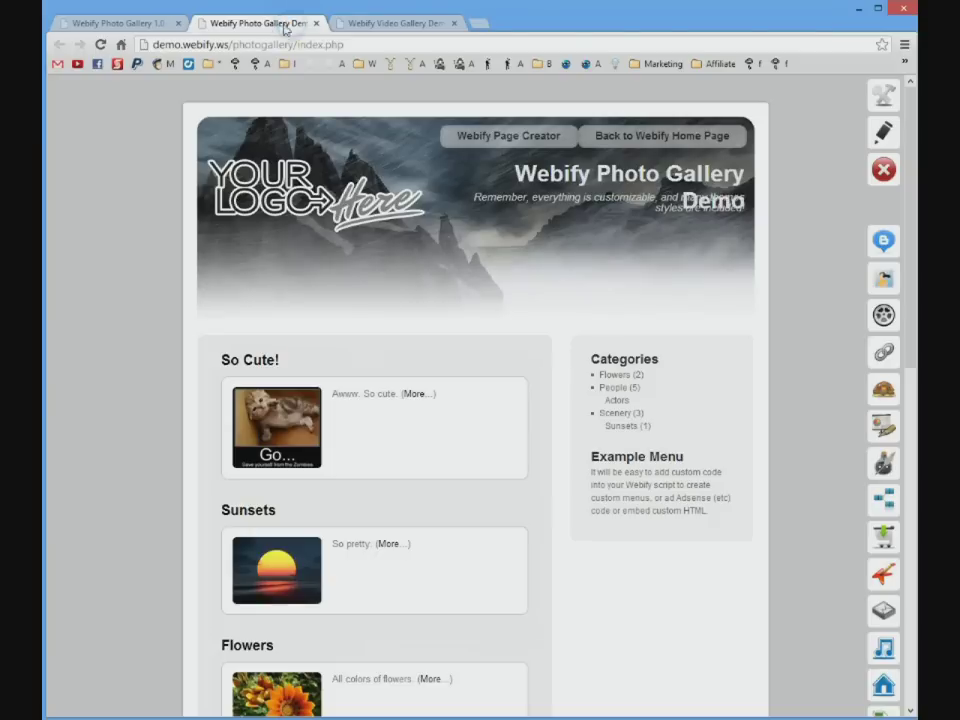
{"action": "left_click", "coordinate": [136, 25]}
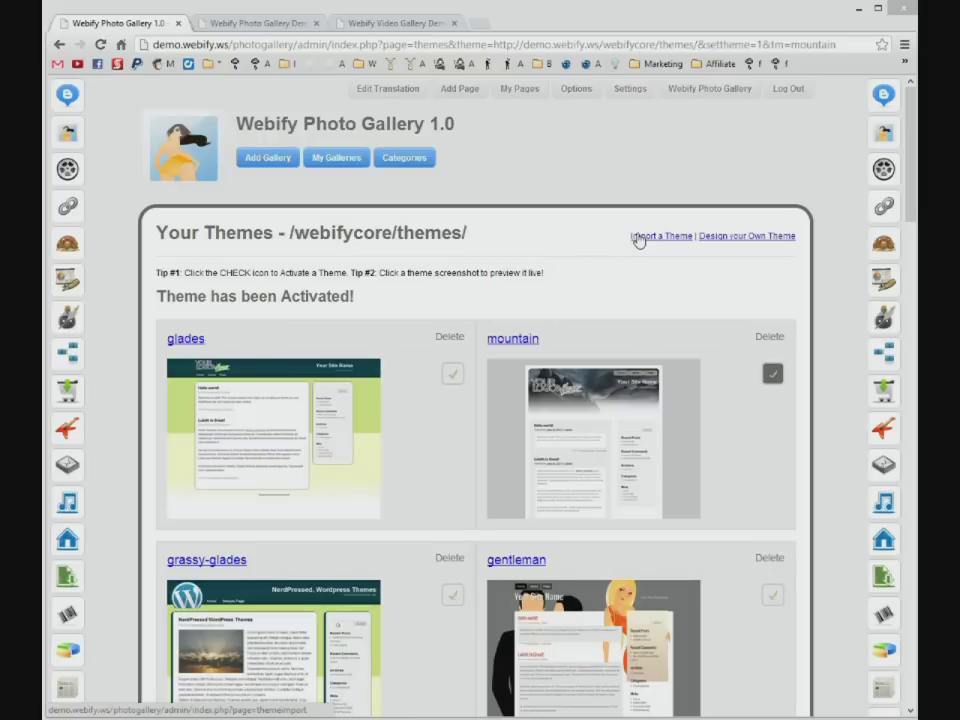
{"action": "right_click", "coordinate": [137, 24]}
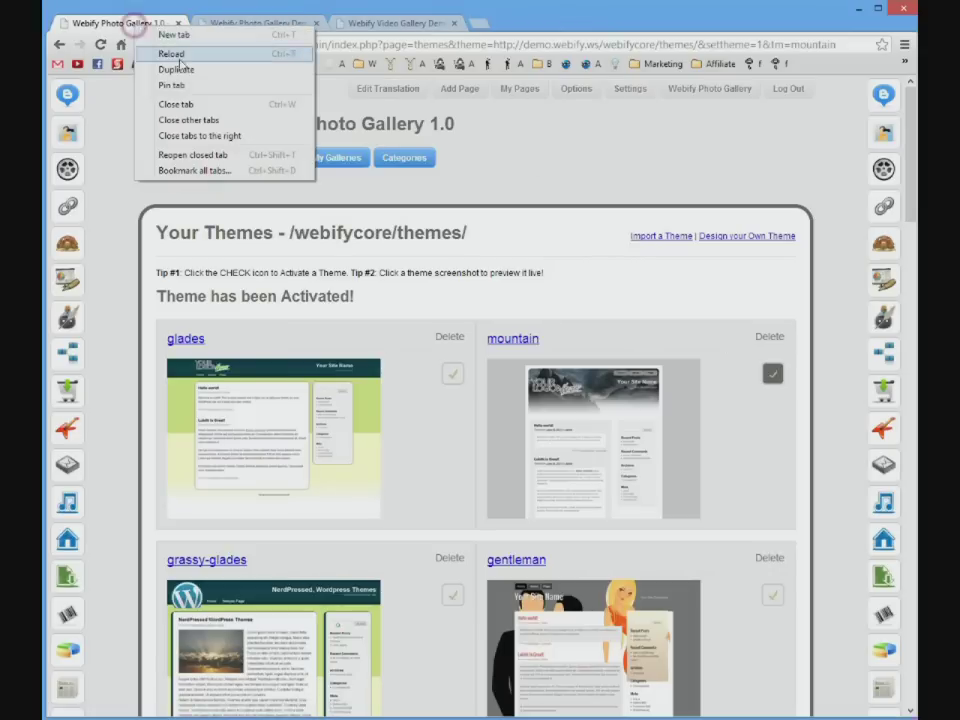
{"action": "left_click", "coordinate": [195, 120]}
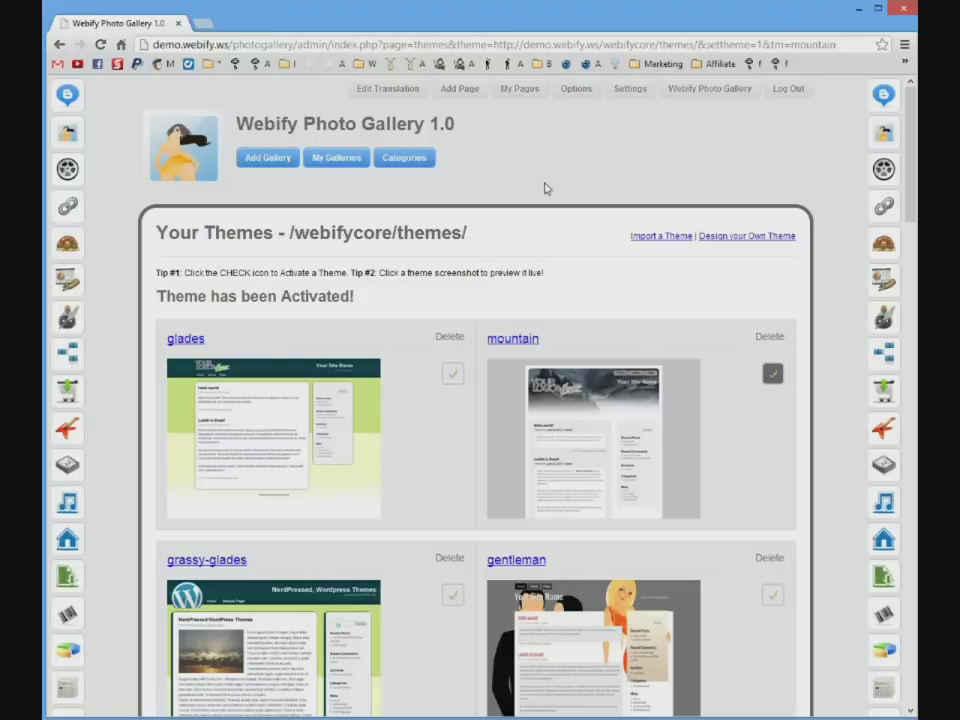
Step: Open the Photo Gallery's page for designing your own theme and launch the Lubith Theme Designer Tool
{"action": "left_click", "coordinate": [723, 242]}
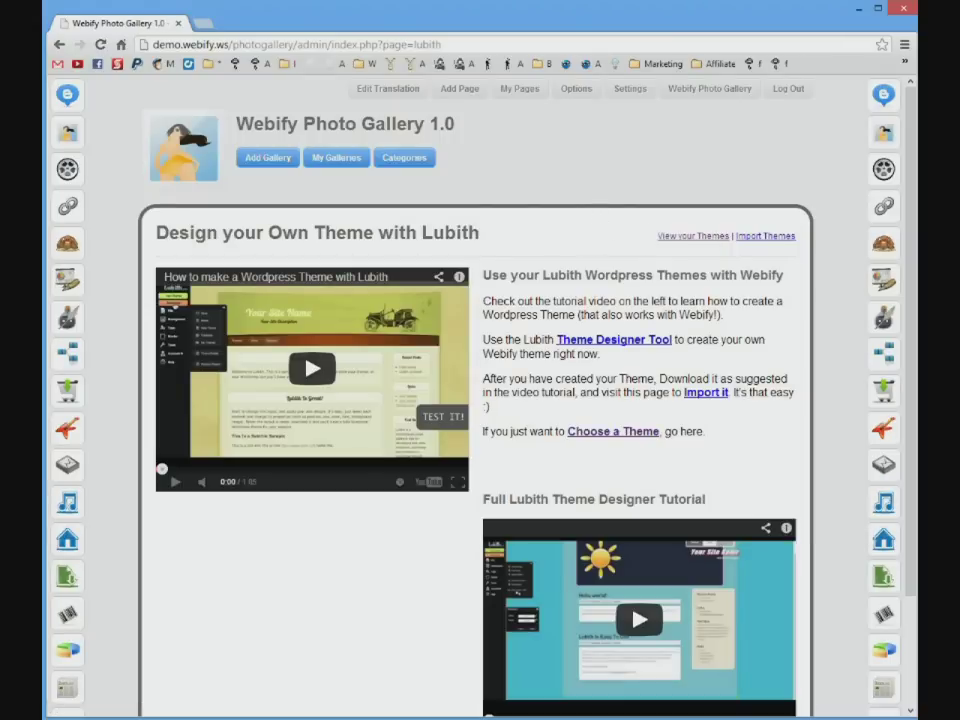
{"action": "left_click", "coordinate": [613, 340]}
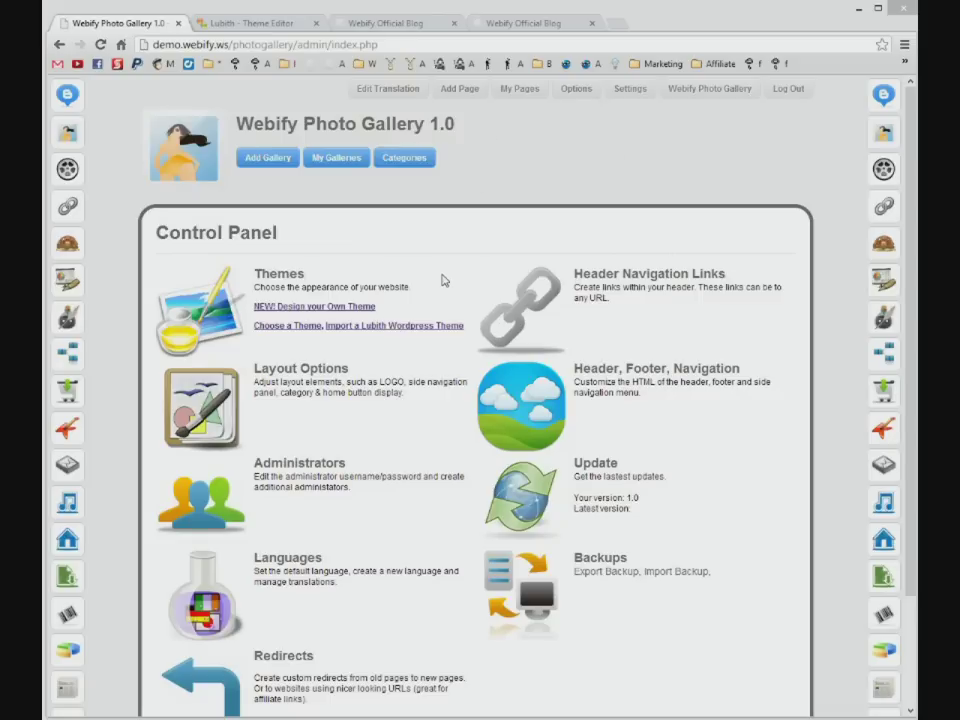
Step: Show the downloaded demo.zip in its folder, open the archive and look through its theme files
{"action": "left_click", "coordinate": [551, 183]}
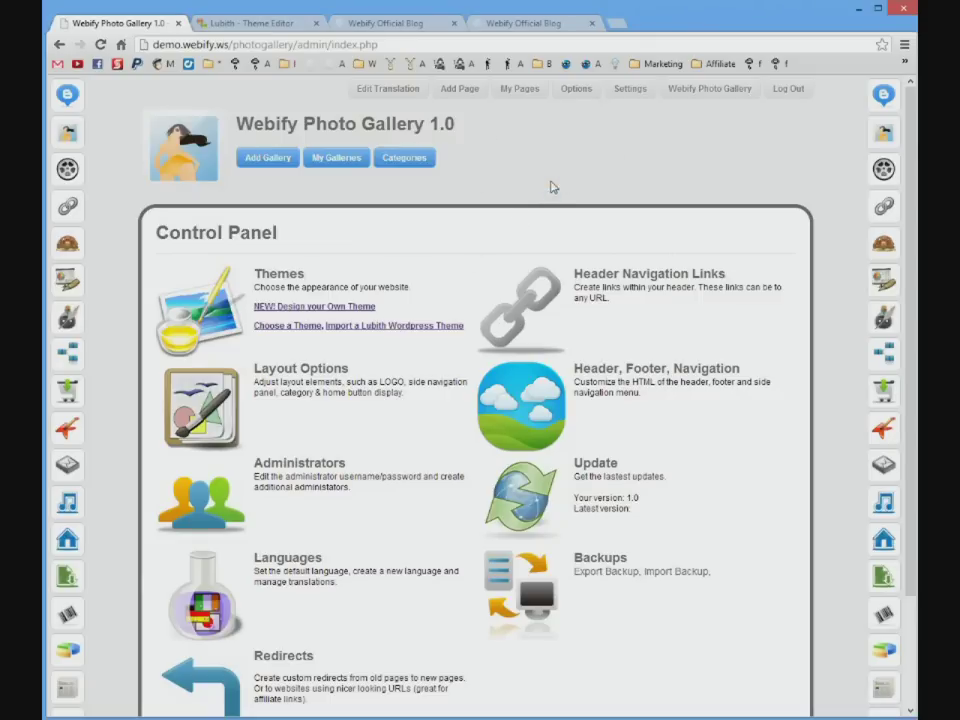
{"action": "key", "text": "ctrl+j"}
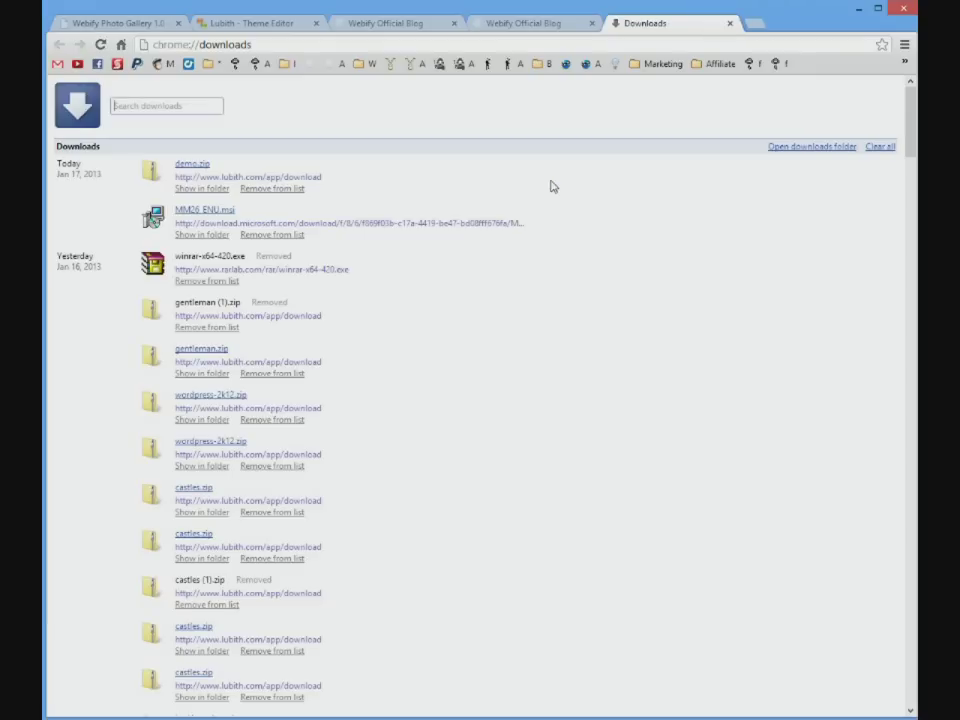
{"action": "left_click", "coordinate": [199, 189]}
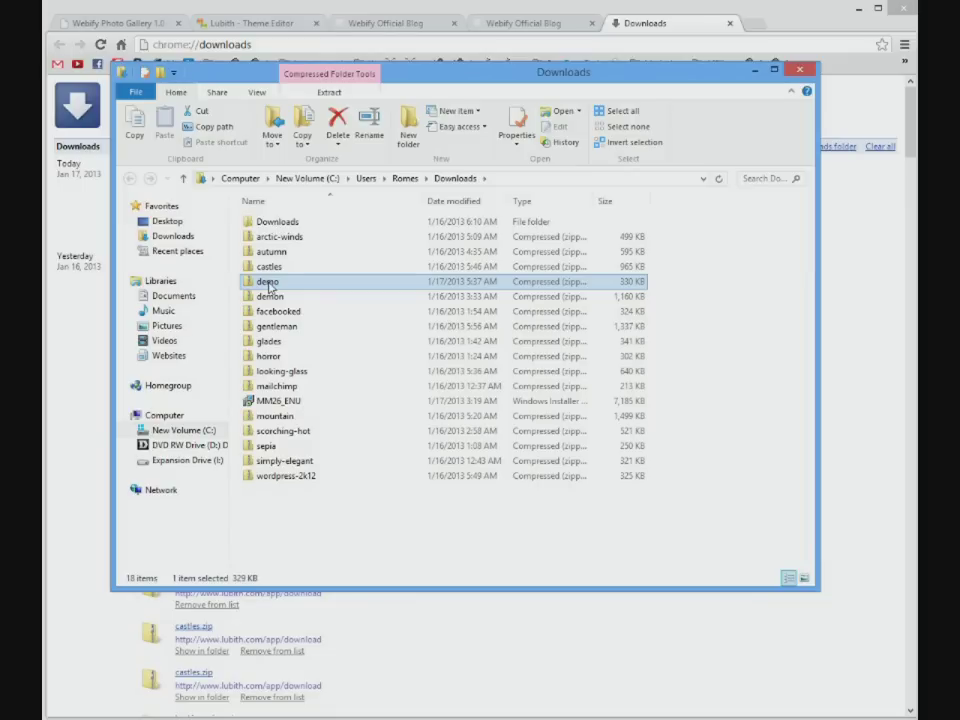
{"action": "double_click", "coordinate": [257, 284]}
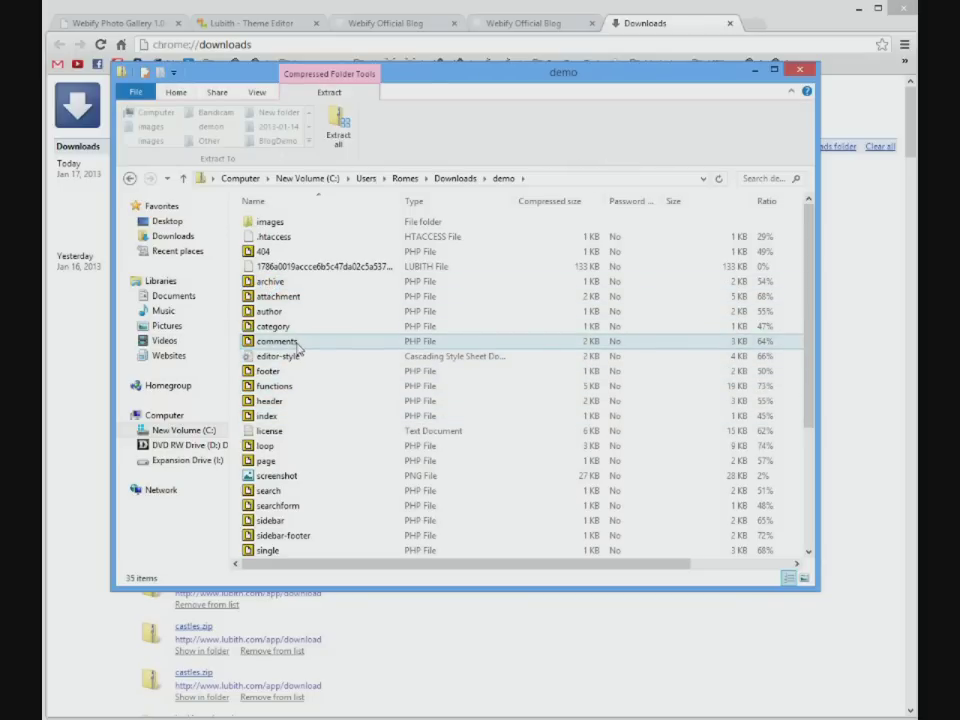
{"action": "scroll", "coordinate": [286, 438], "scroll_direction": "down", "scroll_amount": 3}
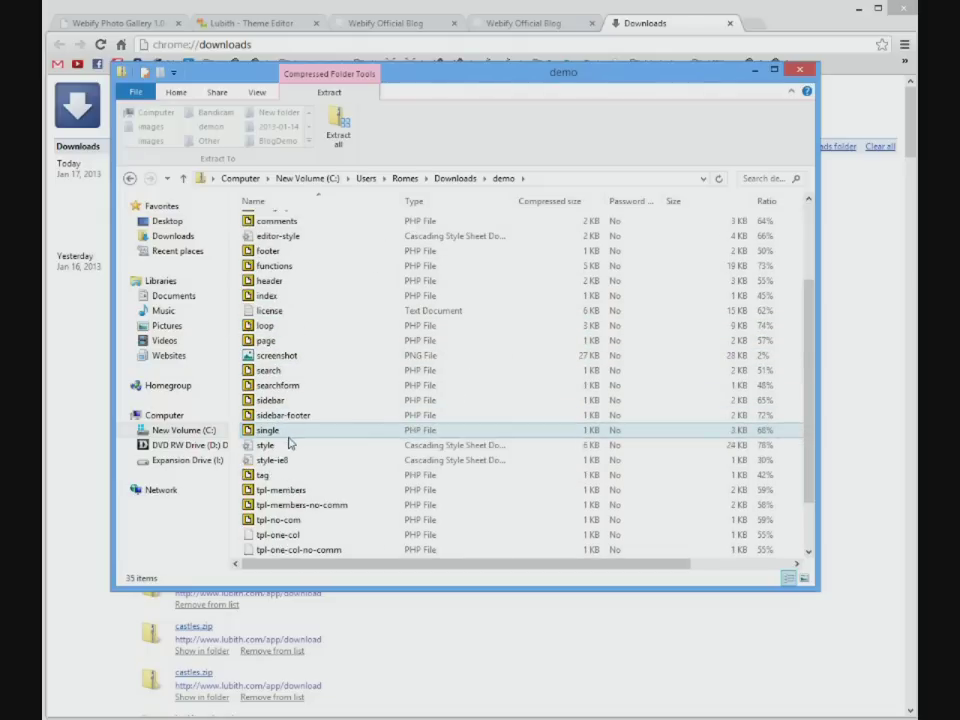
Step: Select the style stylesheet in the demo archive and look through the surrounding theme files
{"action": "left_click", "coordinate": [310, 447]}
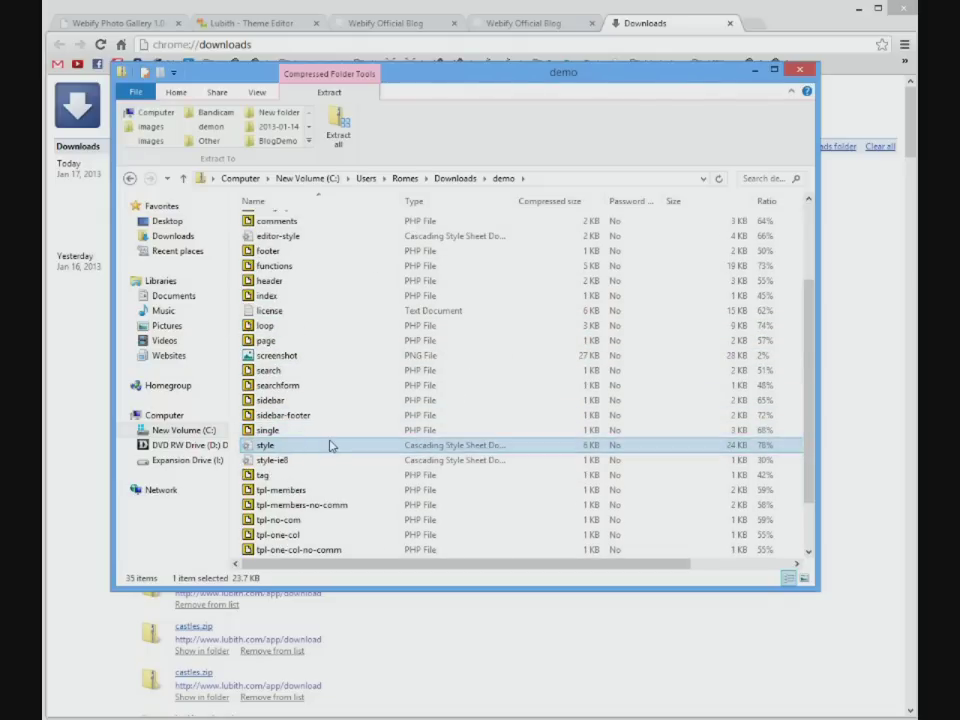
{"action": "scroll", "coordinate": [332, 446], "scroll_direction": "down", "scroll_amount": 1}
{"action": "scroll", "coordinate": [332, 446], "scroll_direction": "up", "scroll_amount": 1}
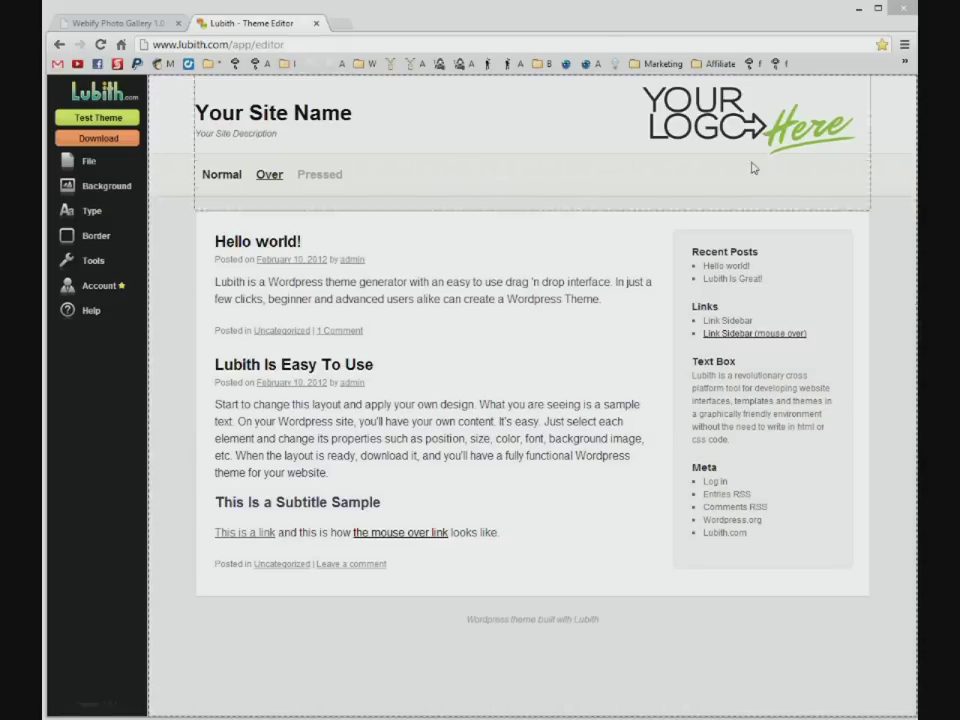
Step: Select the logo, content area, sidebar, site name and site description in turn to examine the layout's editable elements
{"action": "left_click", "coordinate": [731, 150]}
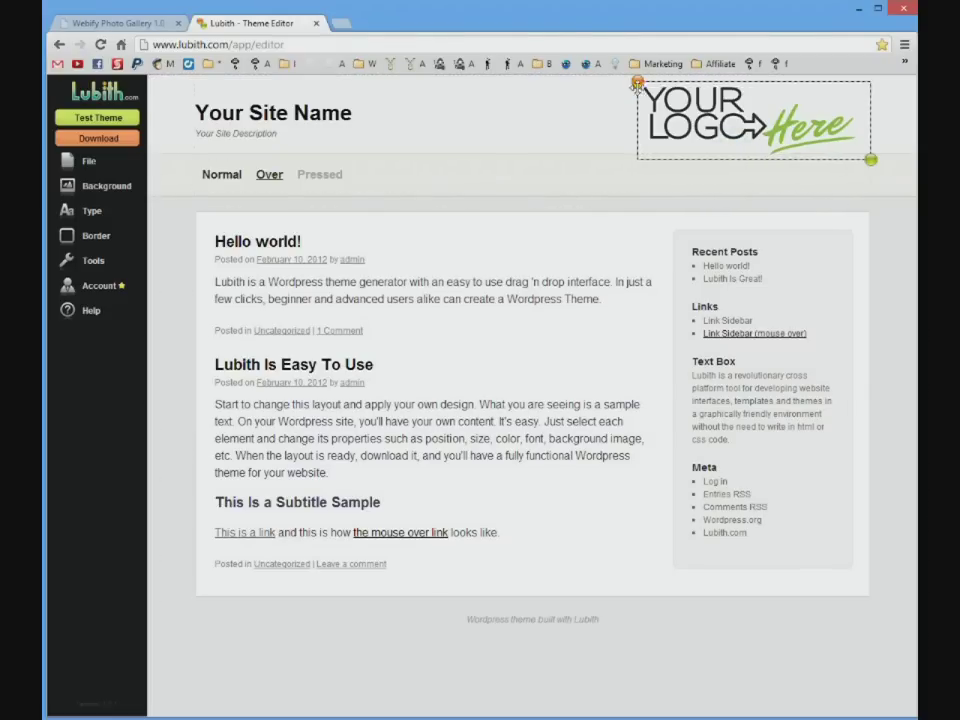
{"action": "left_click", "coordinate": [665, 228]}
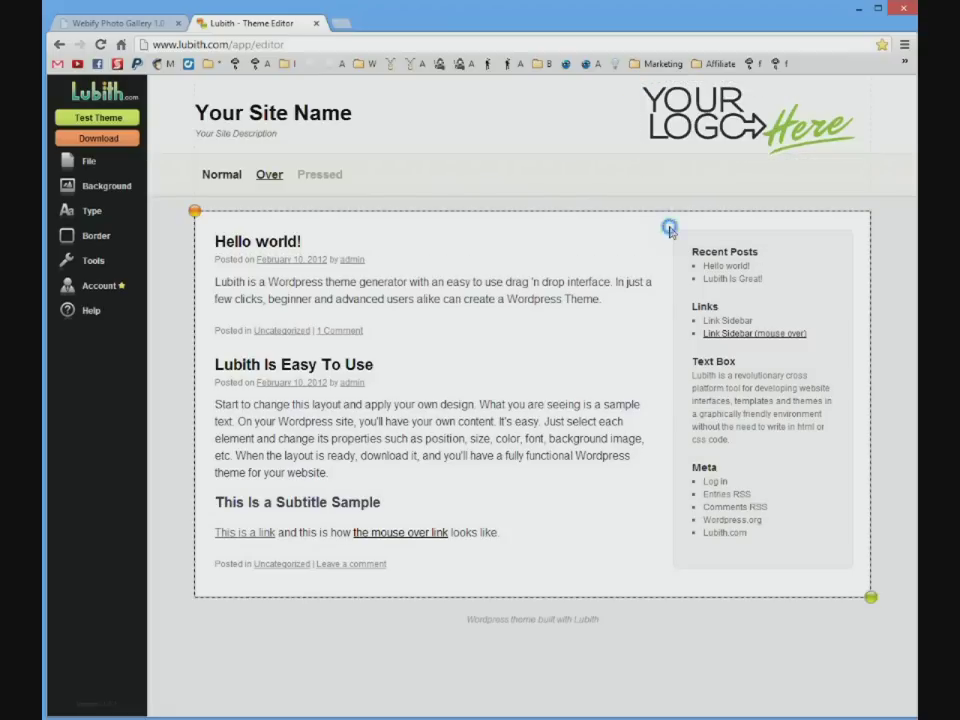
{"action": "left_click", "coordinate": [812, 521]}
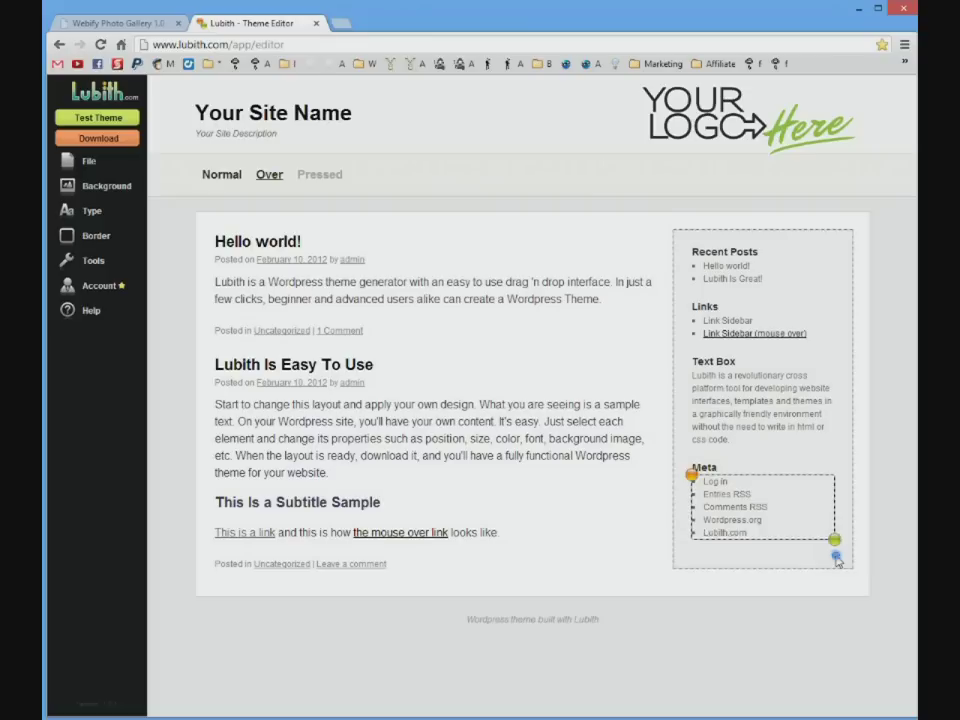
{"action": "left_click", "coordinate": [840, 562]}
{"action": "left_click", "coordinate": [863, 536]}
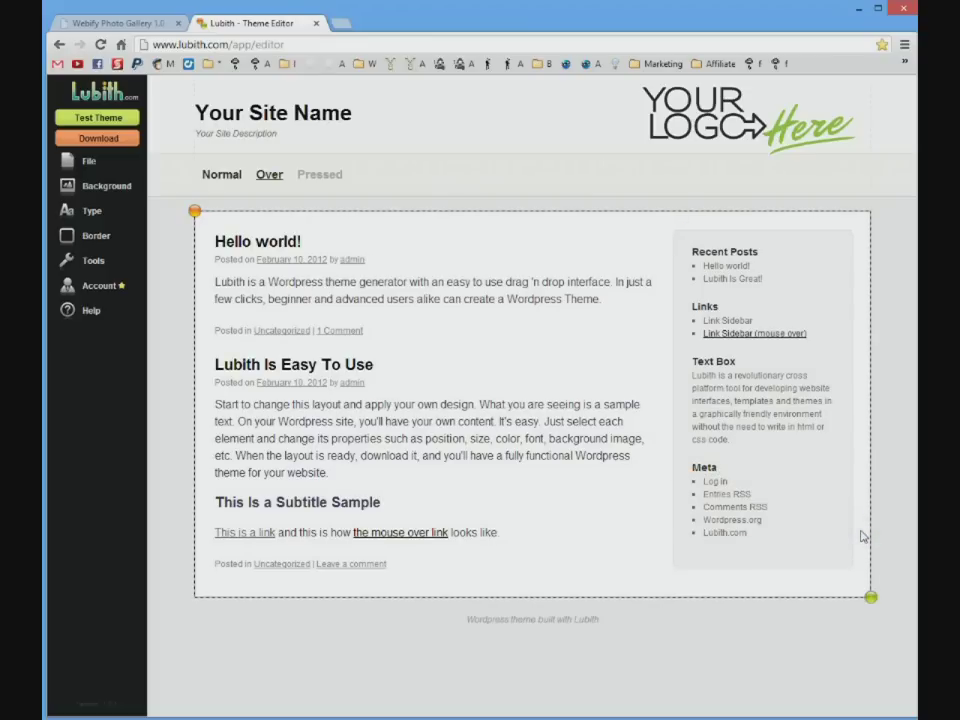
{"action": "left_click", "coordinate": [300, 114]}
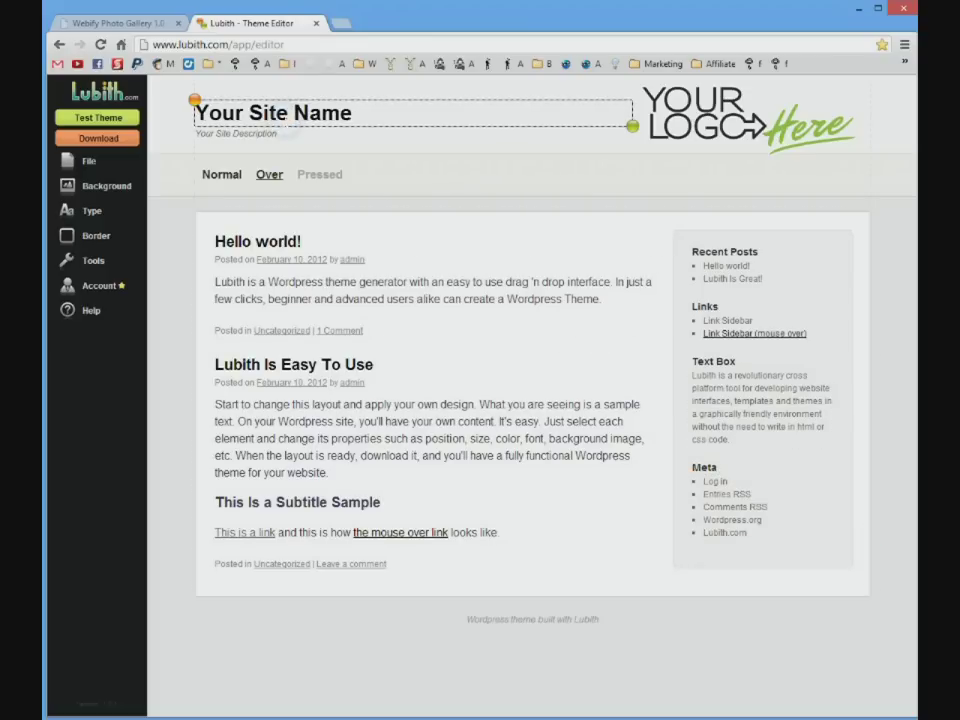
{"action": "left_click", "coordinate": [251, 133]}
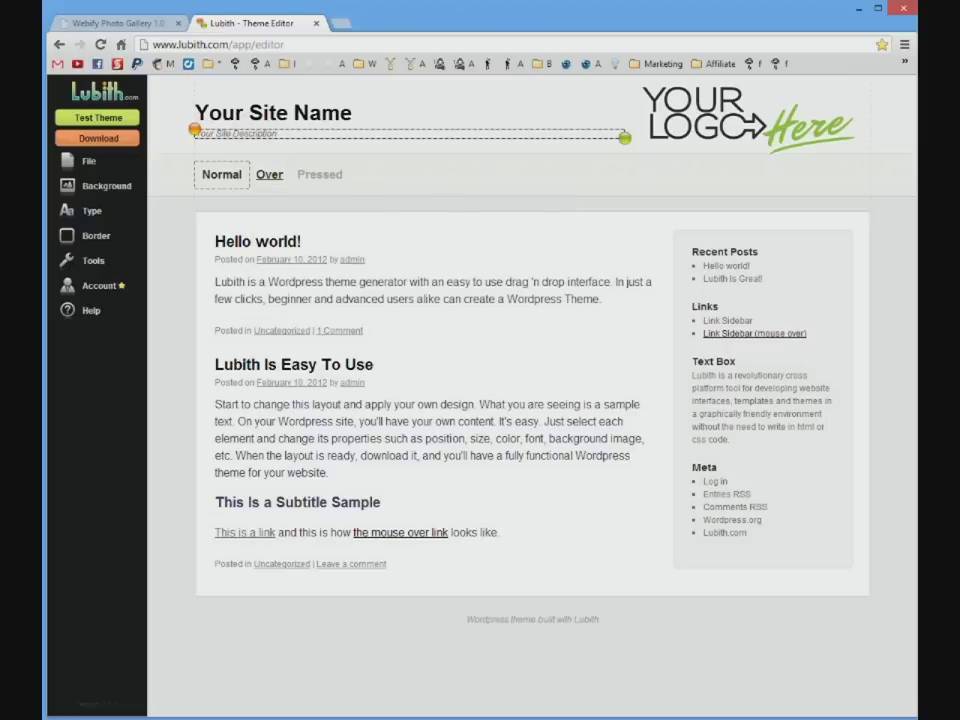
{"action": "mouse_move", "coordinate": [269, 175]}
Step: Move the logo to the centre of the header and the site name into the navigation row, beside the menu
{"action": "left_click", "coordinate": [640, 84]}
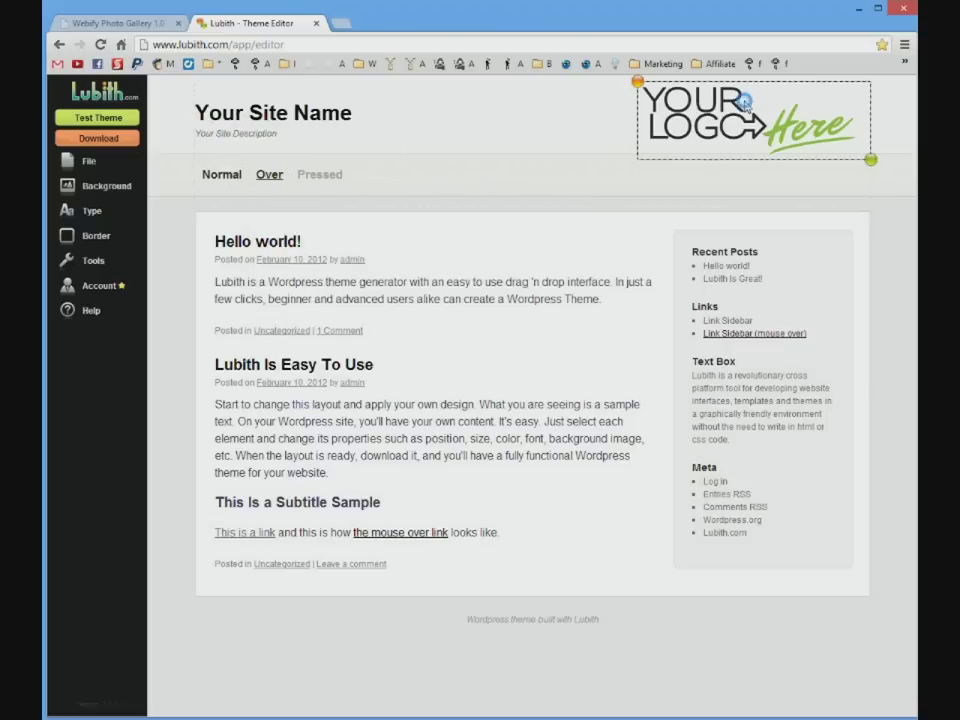
{"action": "left_click_drag", "start_coordinate": [638, 80], "coordinate": [377, 70]}
{"action": "left_click", "coordinate": [301, 112]}
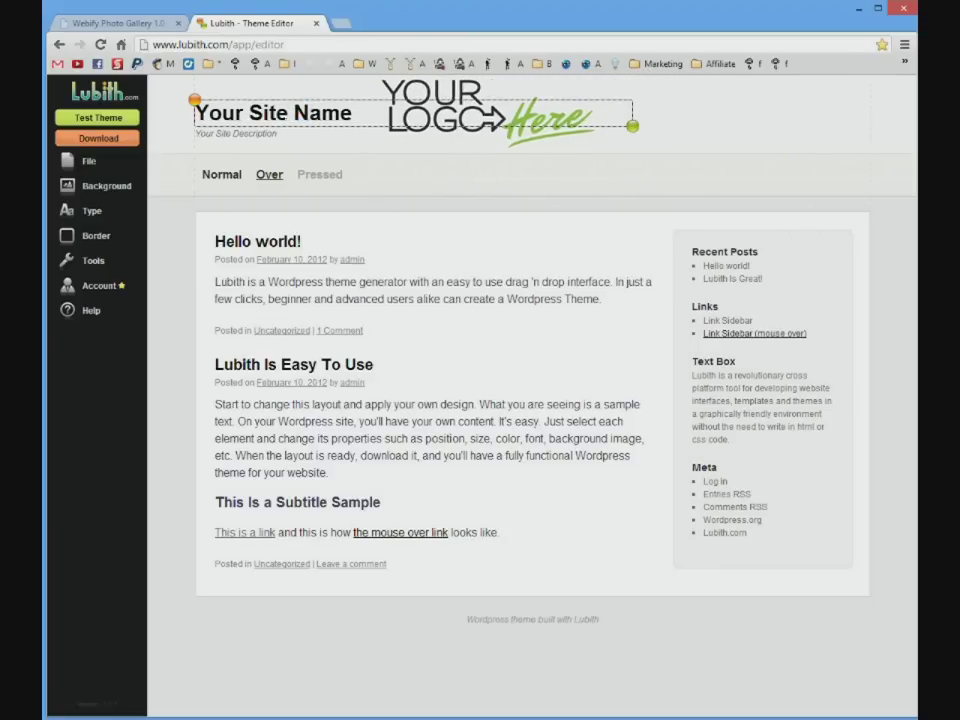
{"action": "left_click_drag", "start_coordinate": [196, 102], "coordinate": [433, 170]}
Step: Right-align the site name and site description, and place the description directly beneath the site name
{"action": "left_click", "coordinate": [91, 211]}
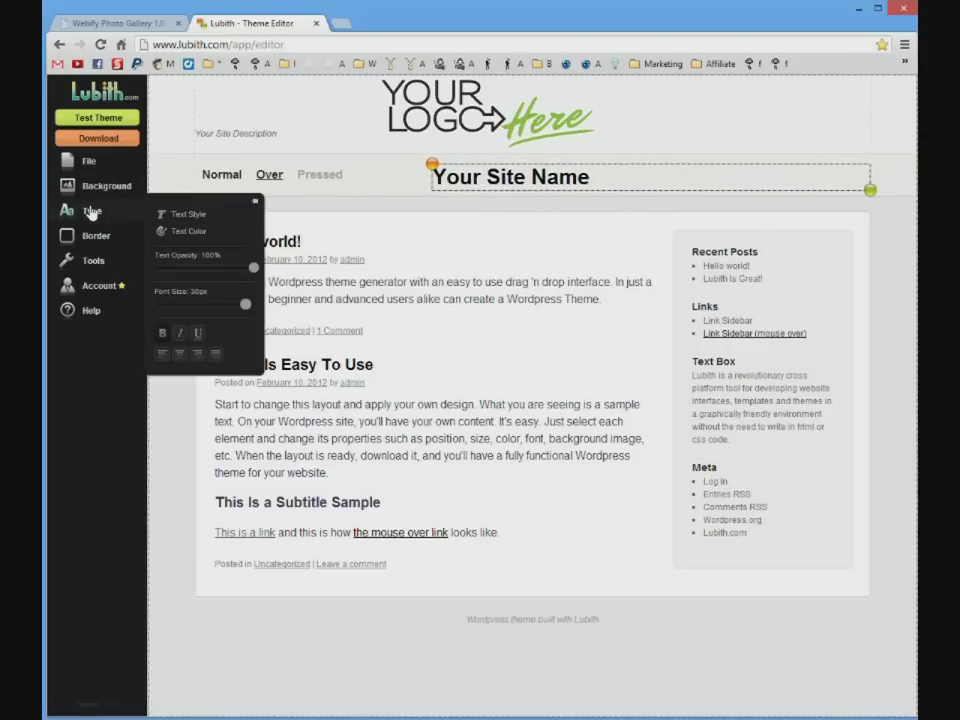
{"action": "left_click", "coordinate": [198, 354]}
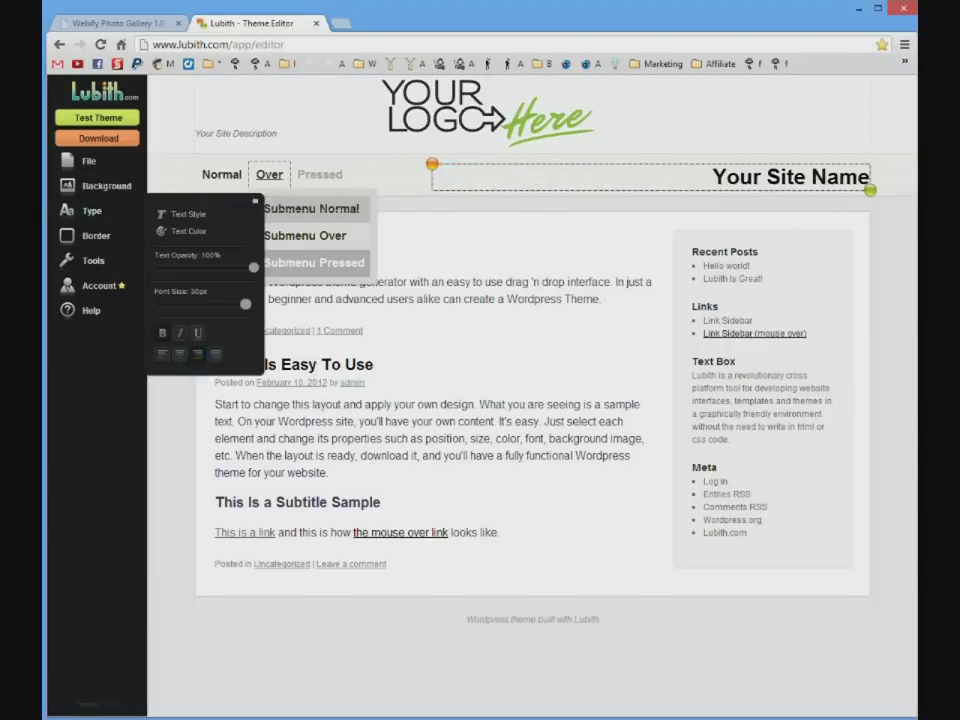
{"action": "left_click", "coordinate": [235, 133]}
{"action": "left_click", "coordinate": [93, 211]}
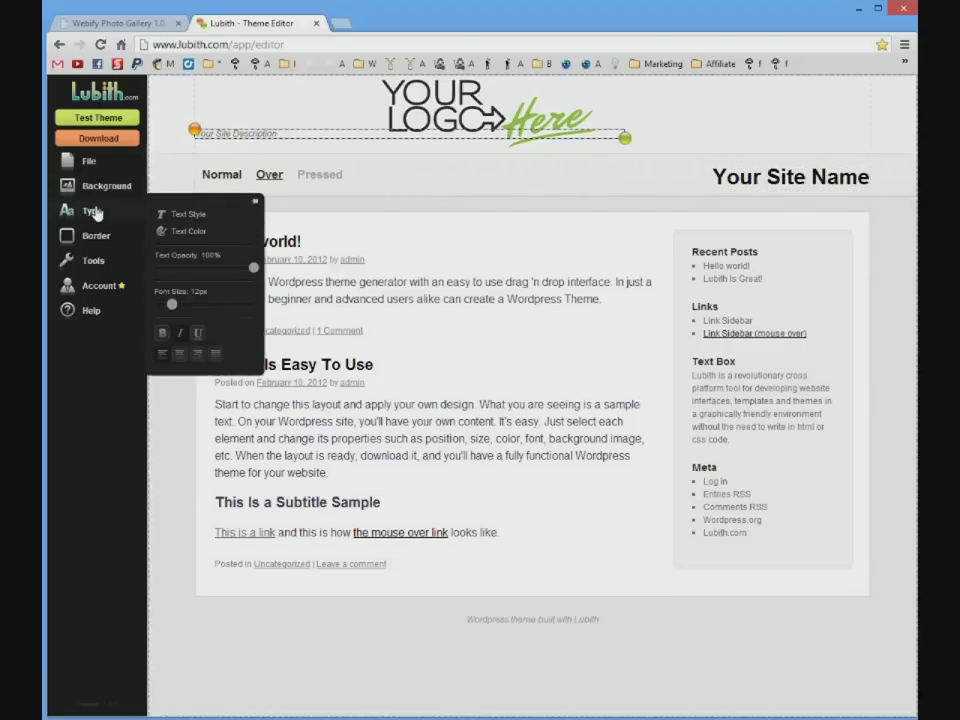
{"action": "left_click", "coordinate": [198, 354]}
{"action": "left_click_drag", "start_coordinate": [197, 132], "coordinate": [444, 197]}
Step: Move the navigation menu to the top of the header and the logo beneath it at the header's left edge
{"action": "left_click", "coordinate": [540, 172]}
{"action": "left_click_drag", "start_coordinate": [194, 161], "coordinate": [191, 76]}
{"action": "left_click", "coordinate": [415, 135]}
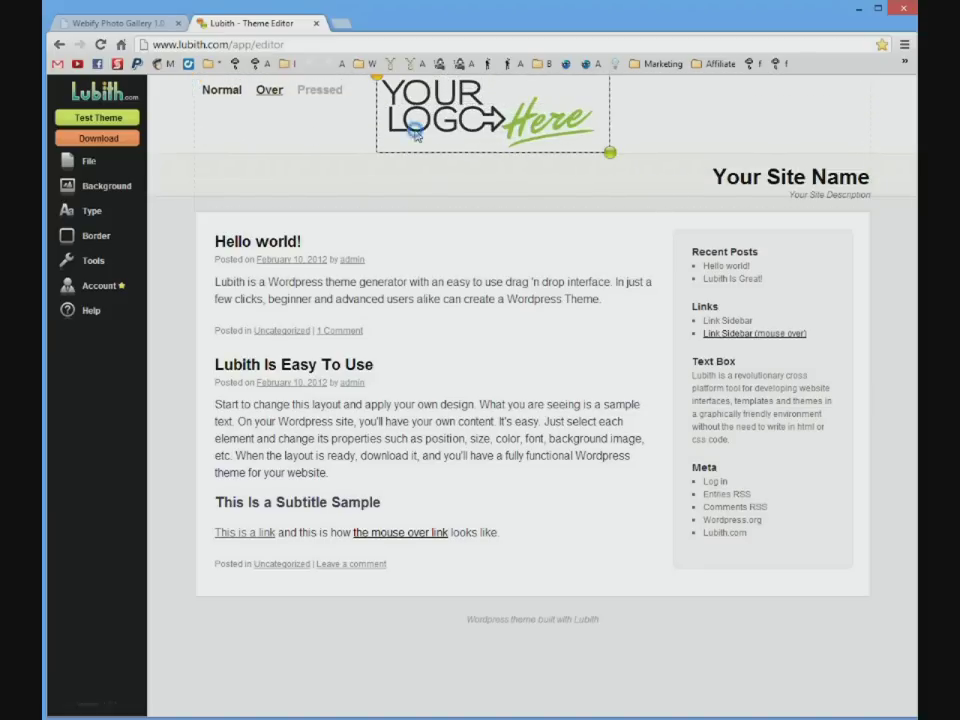
{"action": "left_click_drag", "start_coordinate": [377, 76], "coordinate": [170, 120]}
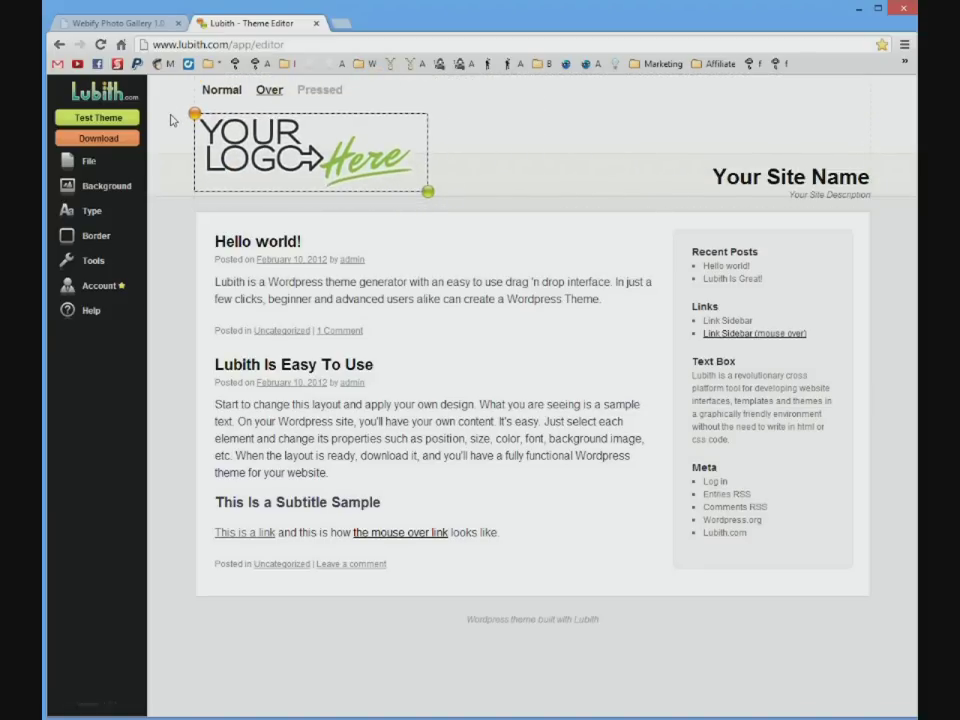
Step: Replace the logo with the webify image, resize its frame to fit the image, and move it up close to the menu
{"action": "left_click", "coordinate": [100, 186]}
{"action": "left_click", "coordinate": [178, 189]}
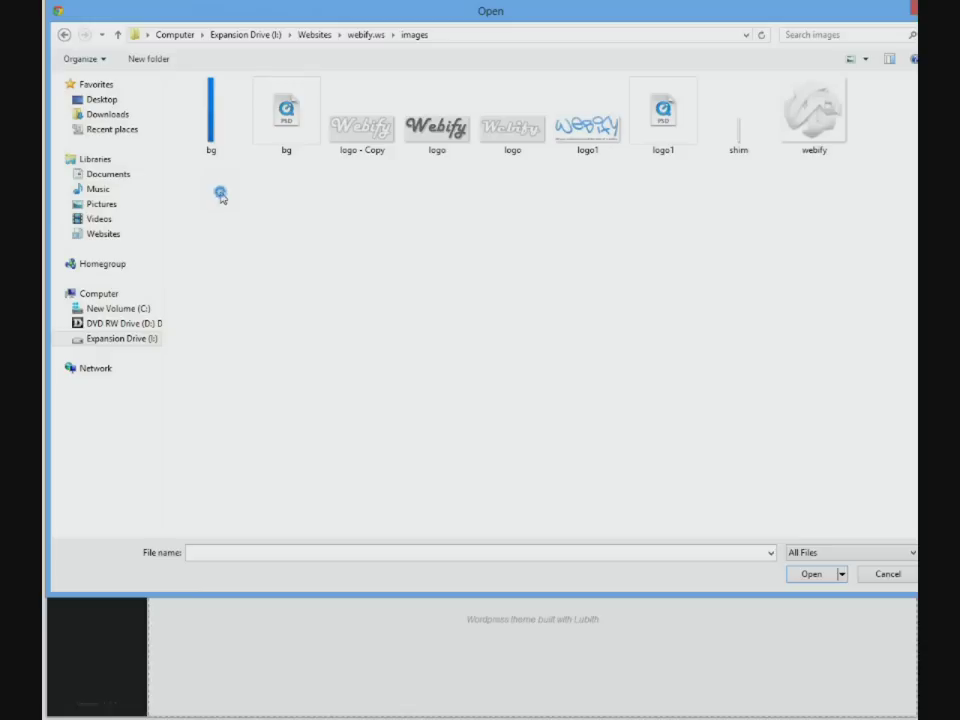
{"action": "left_click", "coordinate": [820, 126]}
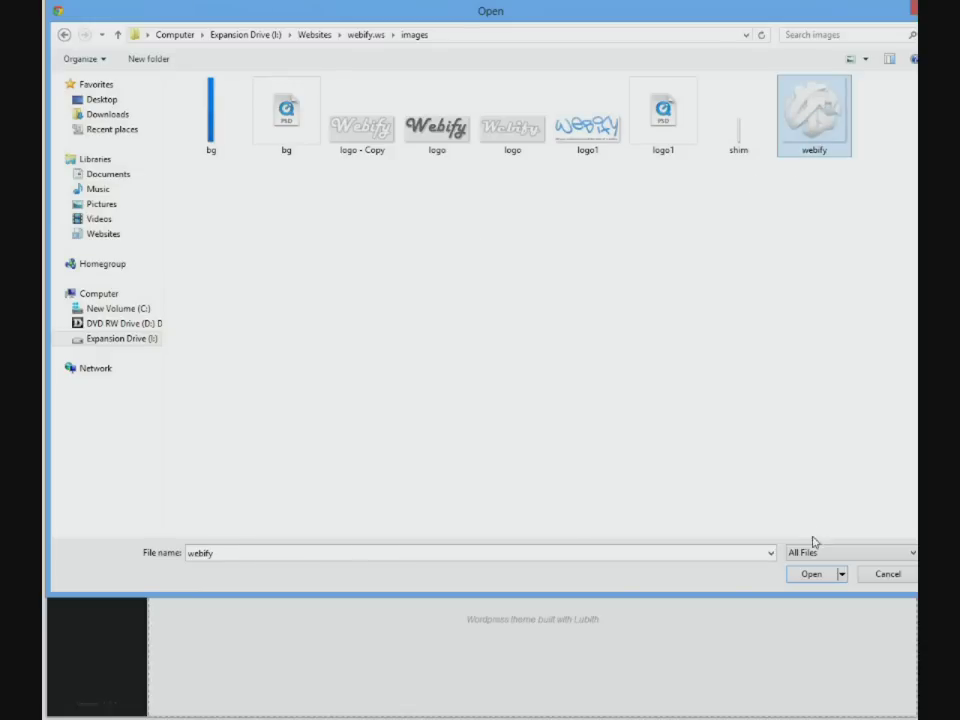
{"action": "left_click", "coordinate": [811, 575]}
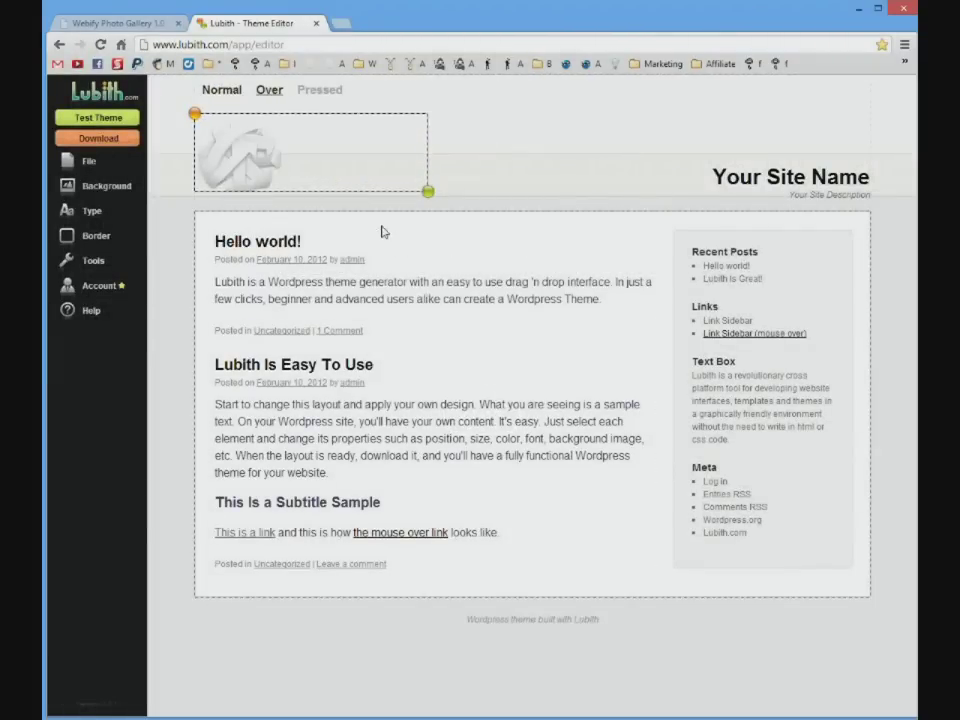
{"action": "left_click_drag", "start_coordinate": [428, 191], "coordinate": [283, 214]}
{"action": "left_click_drag", "start_coordinate": [196, 114], "coordinate": [195, 100]}
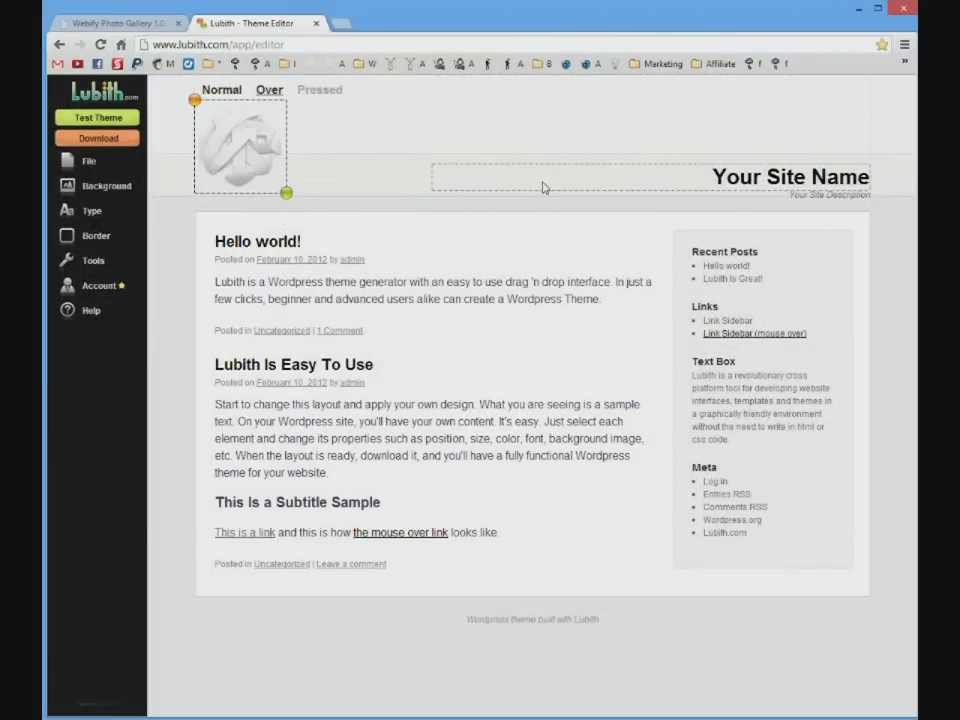
Step: Upload the bg image from the images folder as the background of the whole page
{"action": "left_click", "coordinate": [176, 234]}
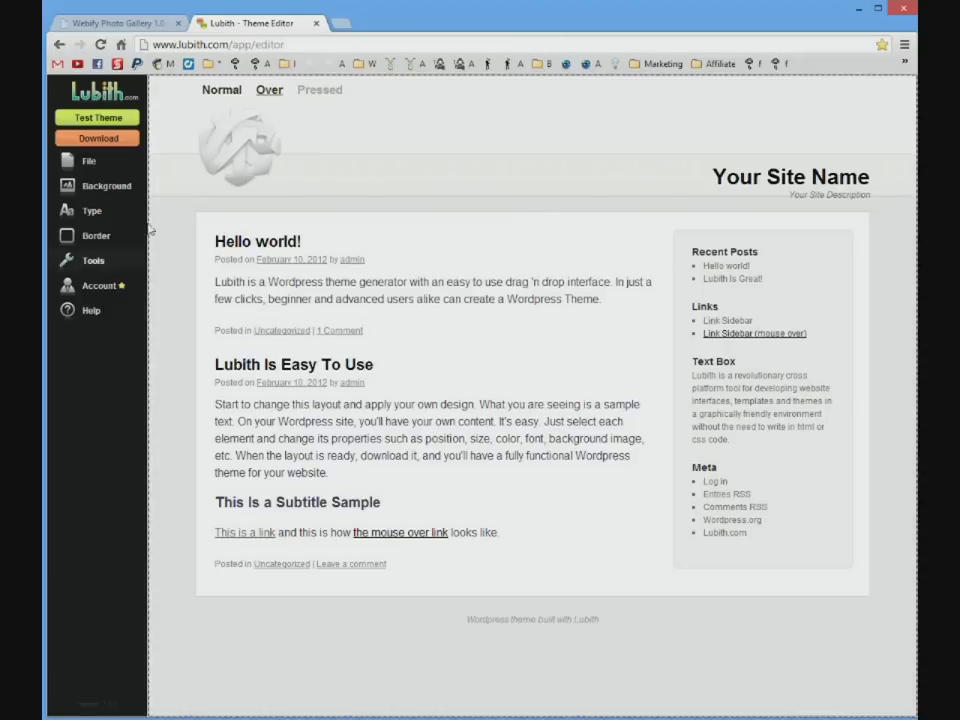
{"action": "left_click", "coordinate": [106, 187]}
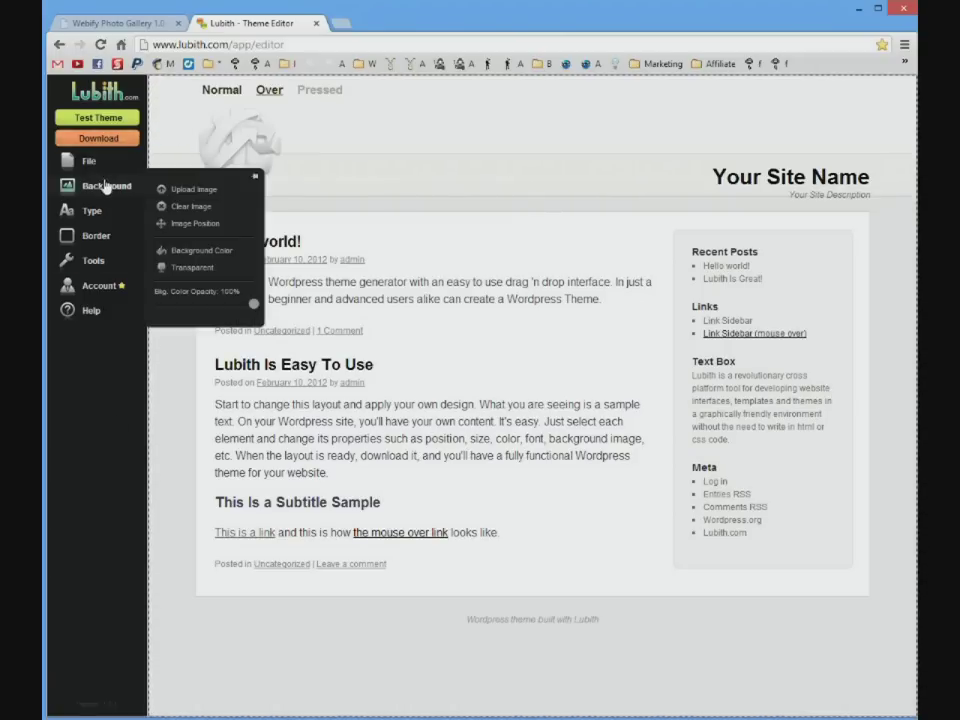
{"action": "left_click", "coordinate": [190, 189]}
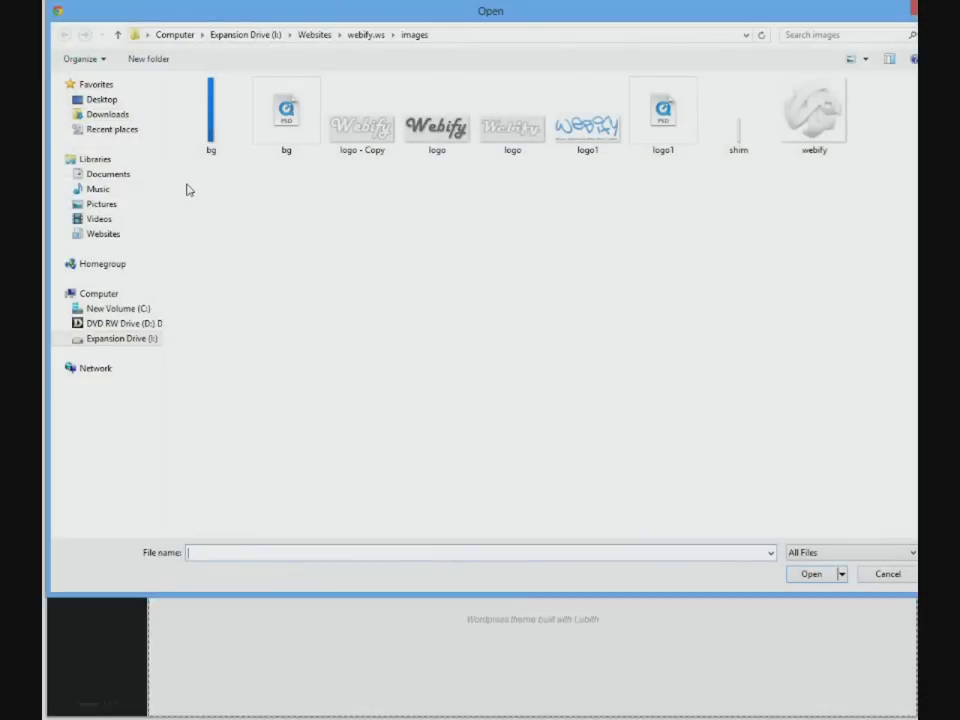
{"action": "left_click", "coordinate": [215, 130]}
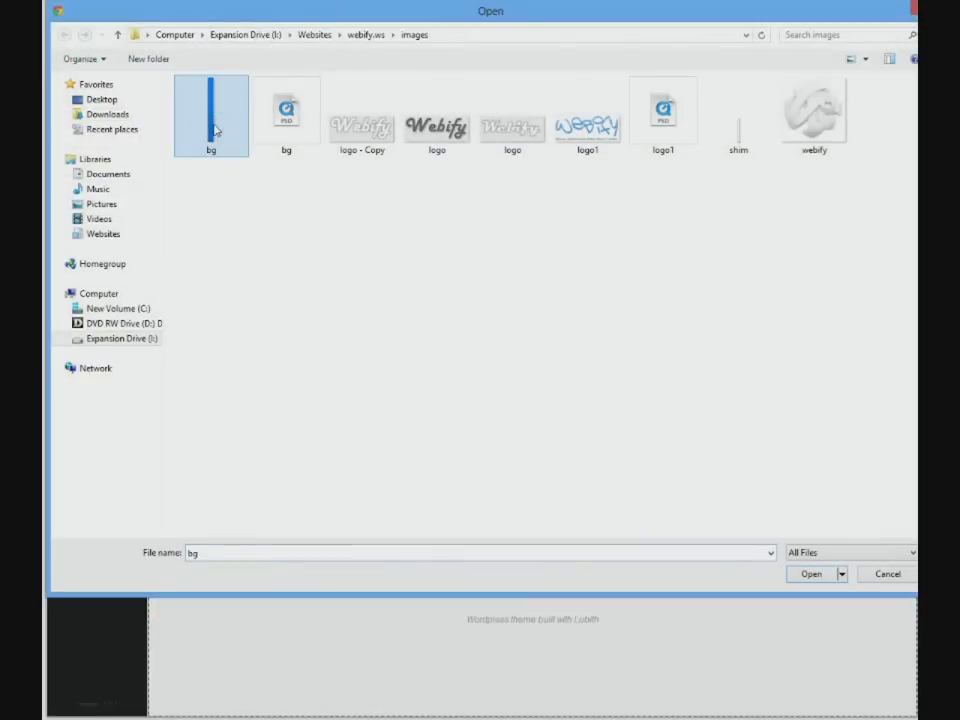
{"action": "left_click", "coordinate": [811, 573]}
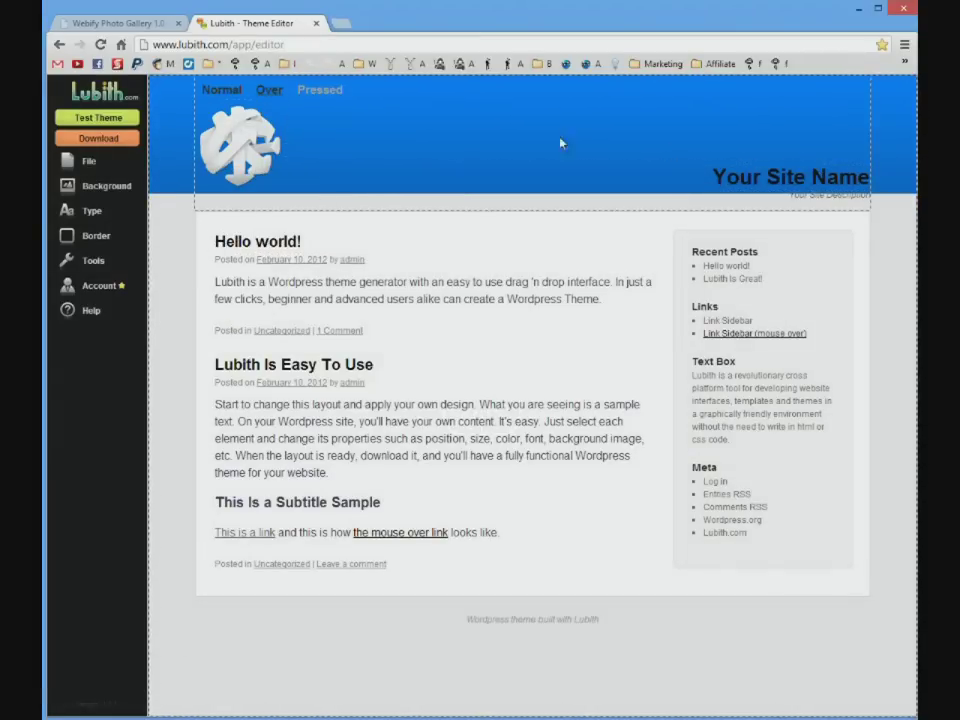
Step: Move the site name and site description up so both sit inside the blue header band
{"action": "left_click", "coordinate": [452, 161]}
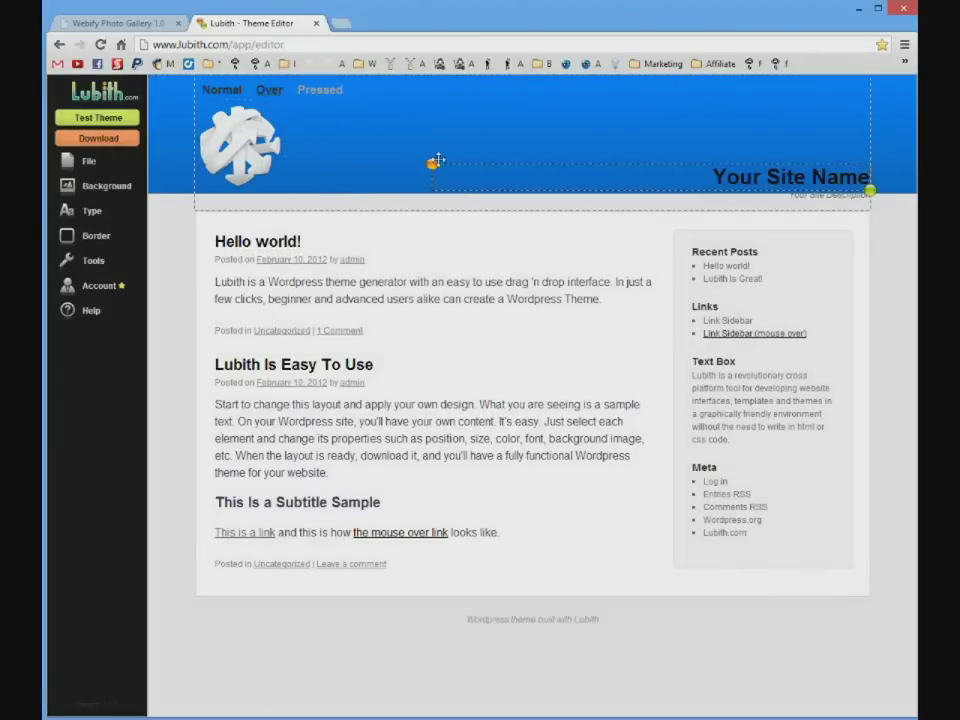
{"action": "left_click_drag", "start_coordinate": [431, 159], "coordinate": [431, 125]}
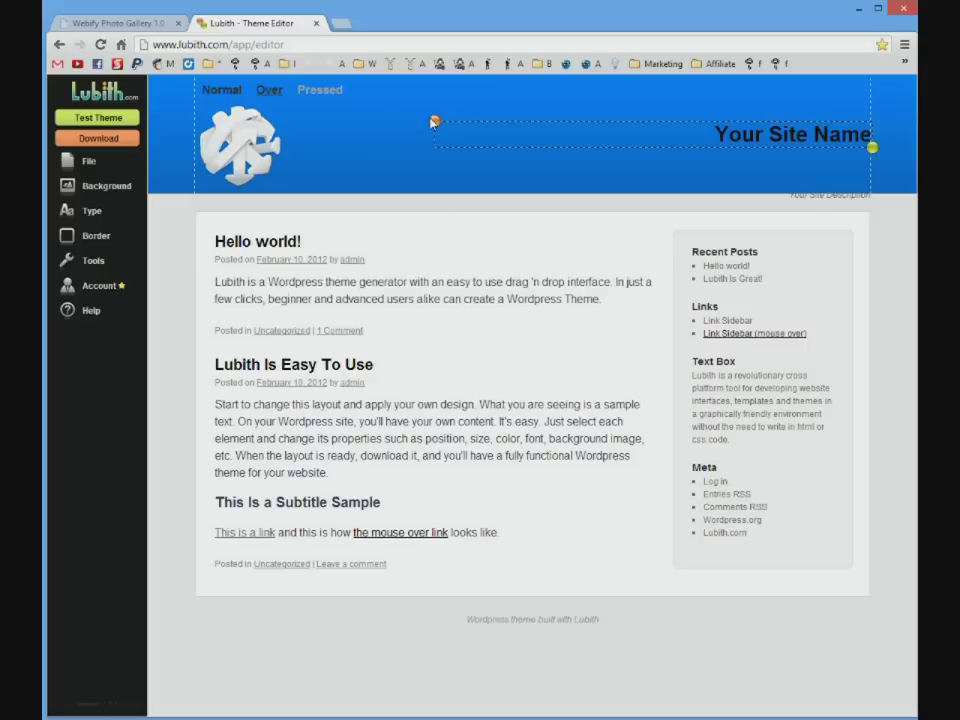
{"action": "left_click", "coordinate": [815, 196]}
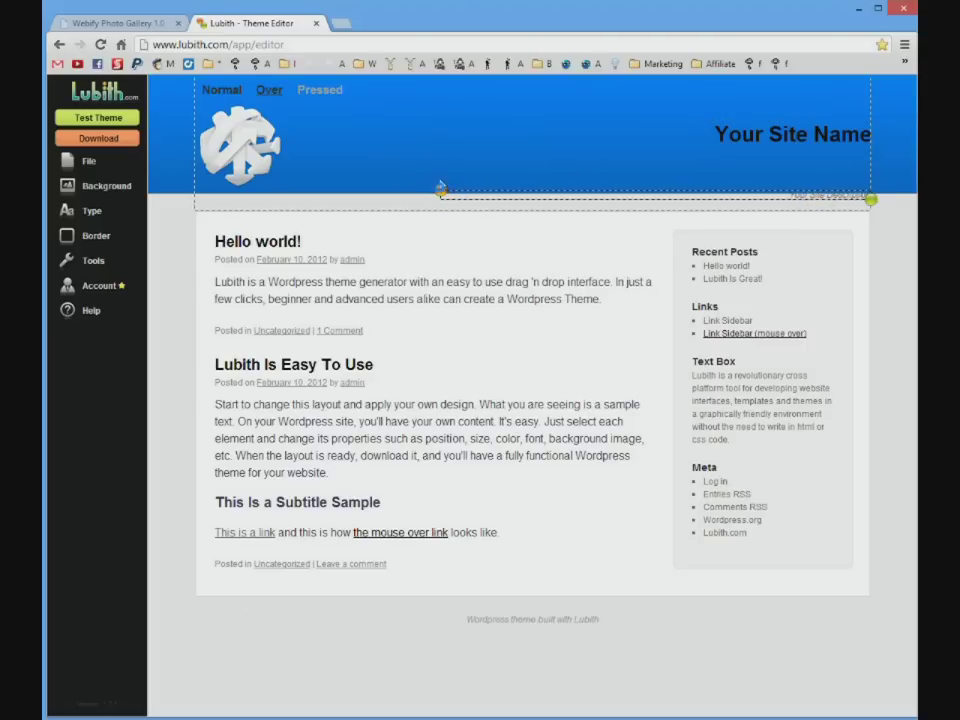
{"action": "left_click_drag", "start_coordinate": [441, 191], "coordinate": [437, 142]}
Step: Change the site name's text colour to white and move it slightly higher above the description
{"action": "left_click", "coordinate": [730, 141]}
{"action": "mouse_move", "coordinate": [98, 216]}
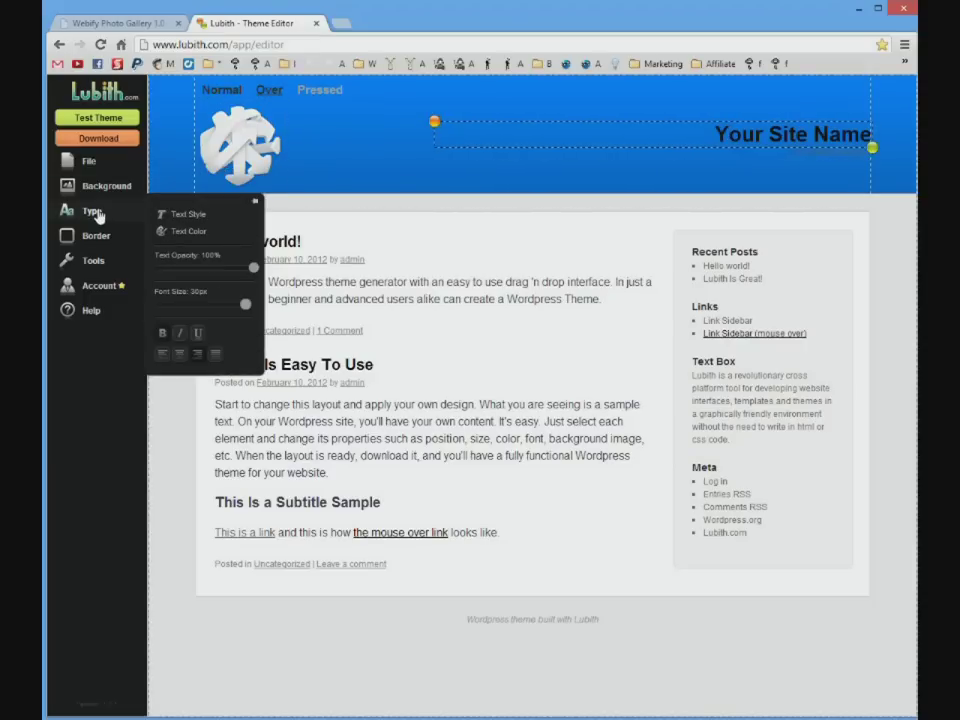
{"action": "left_click", "coordinate": [188, 231]}
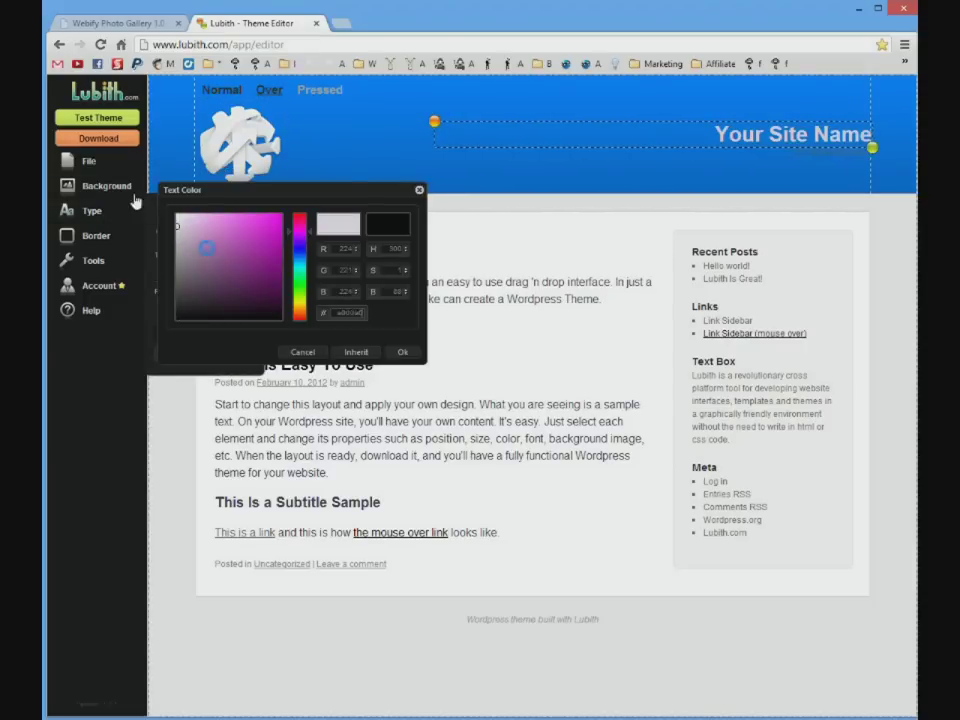
{"action": "left_click", "coordinate": [177, 215]}
{"action": "left_click", "coordinate": [402, 352]}
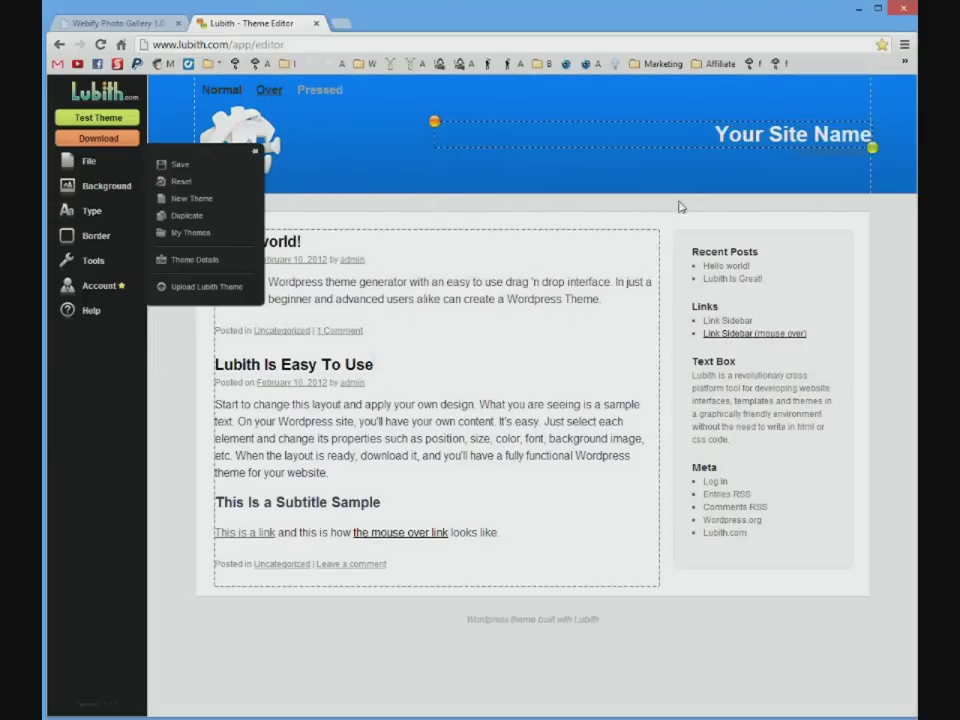
{"action": "left_click_drag", "start_coordinate": [435, 121], "coordinate": [436, 103]}
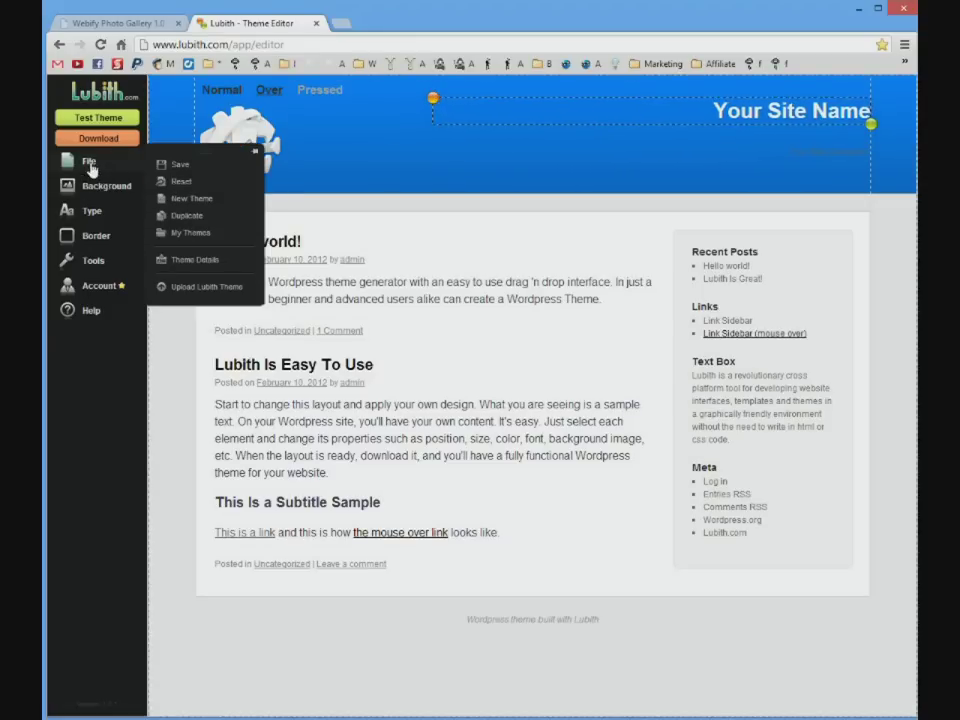
Step: Restyle the site name with the UPPERCASE transform and the Italic variant
{"action": "mouse_move", "coordinate": [86, 210]}
{"action": "left_click", "coordinate": [188, 214]}
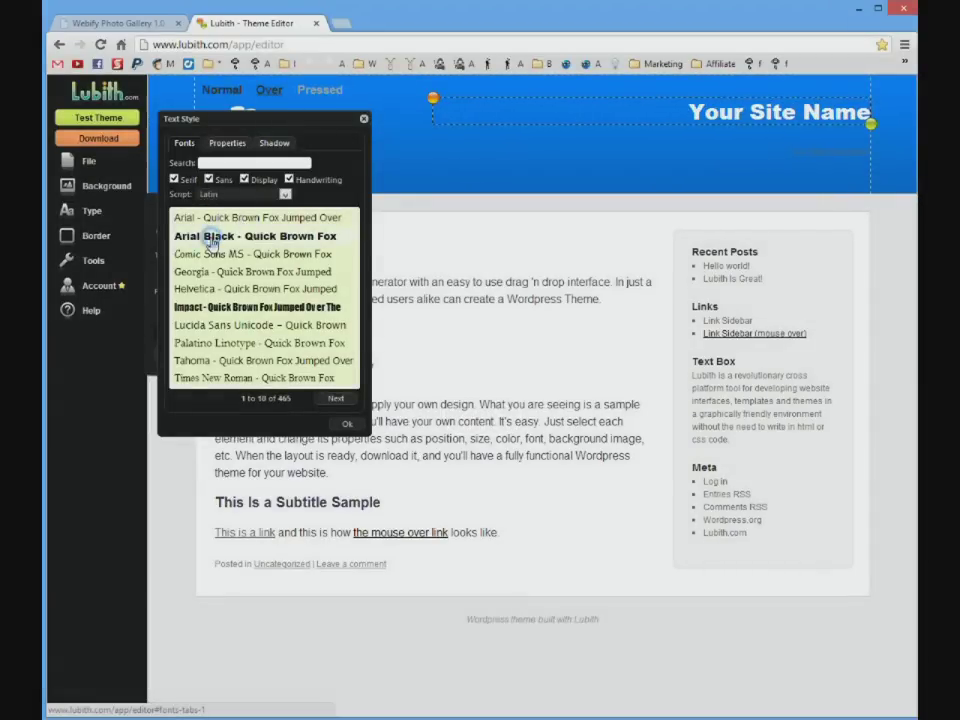
{"action": "left_click", "coordinate": [212, 255]}
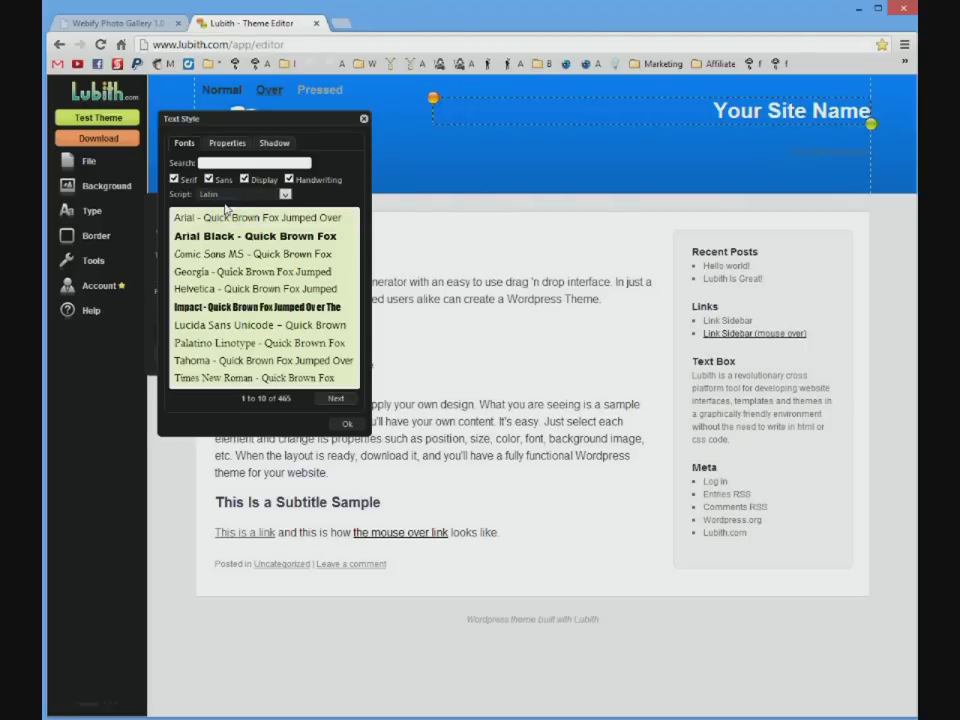
{"action": "left_click", "coordinate": [227, 143]}
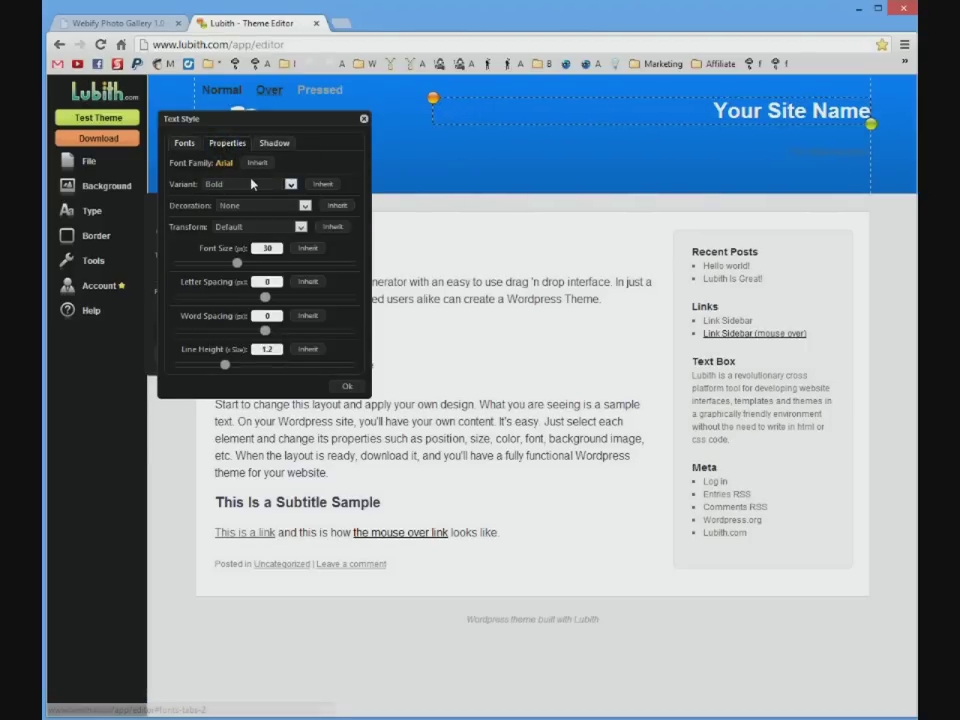
{"action": "left_click", "coordinate": [239, 228]}
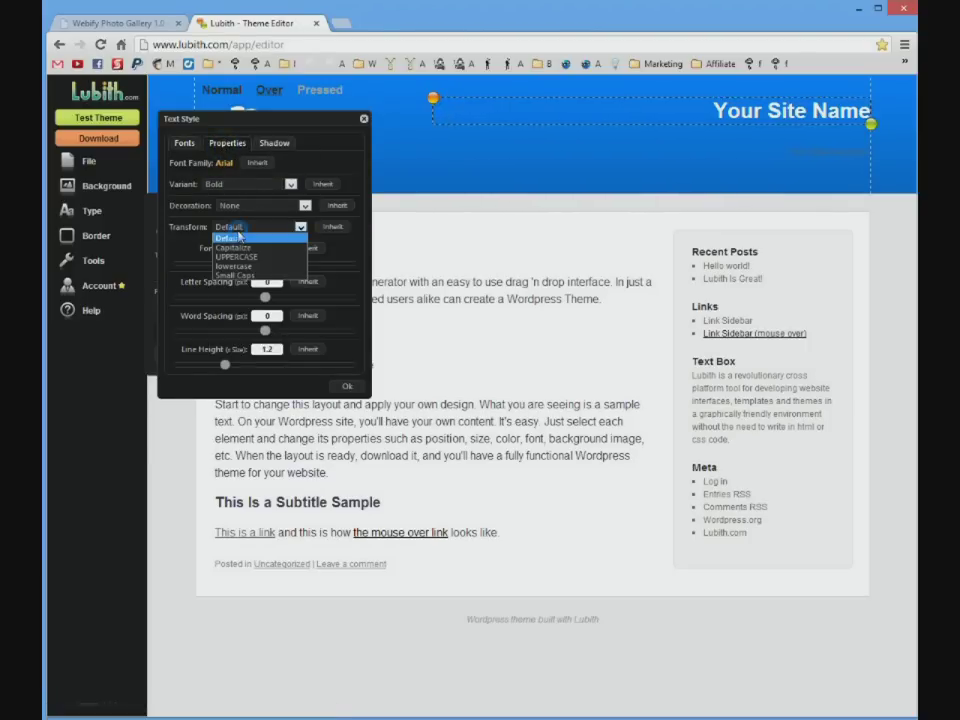
{"action": "left_click", "coordinate": [240, 258]}
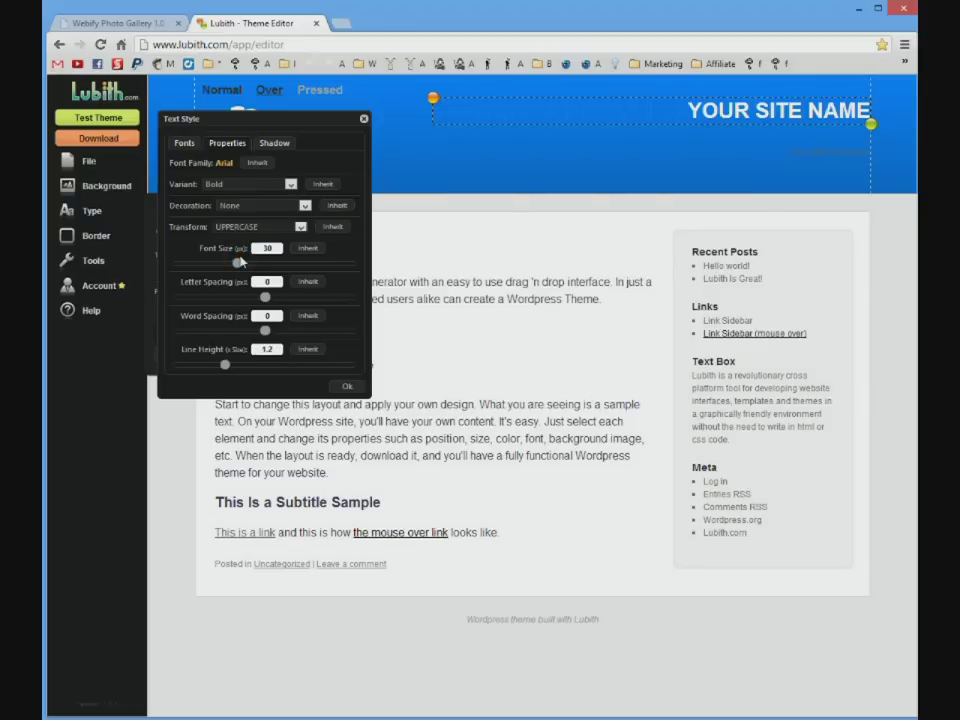
{"action": "left_click", "coordinate": [218, 185]}
{"action": "left_click", "coordinate": [230, 215]}
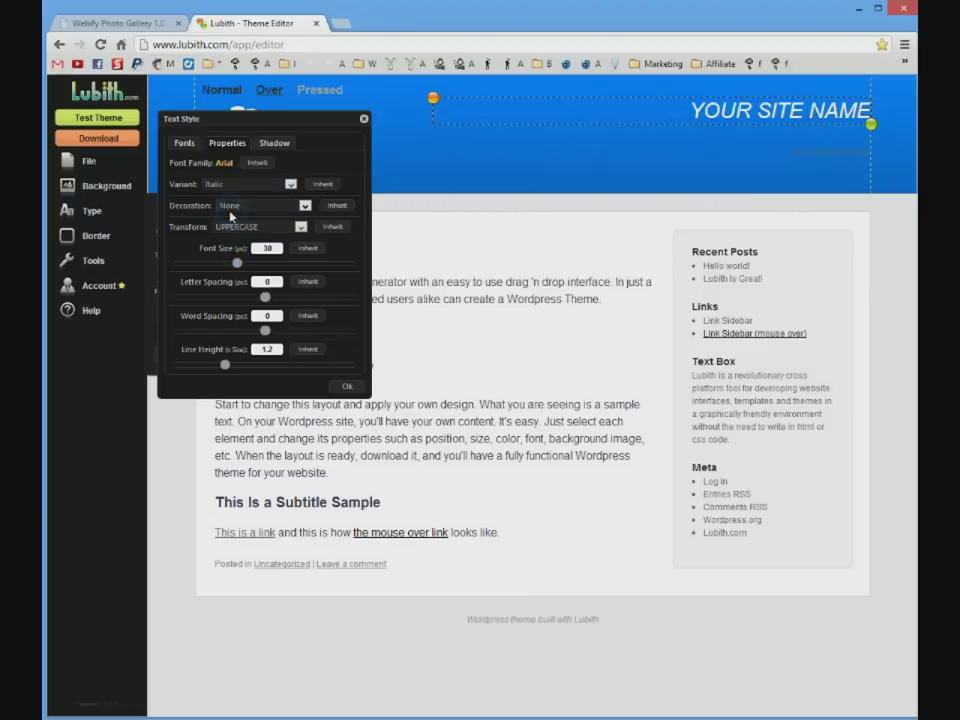
Step: Add a near-black drop shadow to the site name with a 4px horizontal position, 3px vertical position and 10px blur radius
{"action": "left_click", "coordinate": [270, 147]}
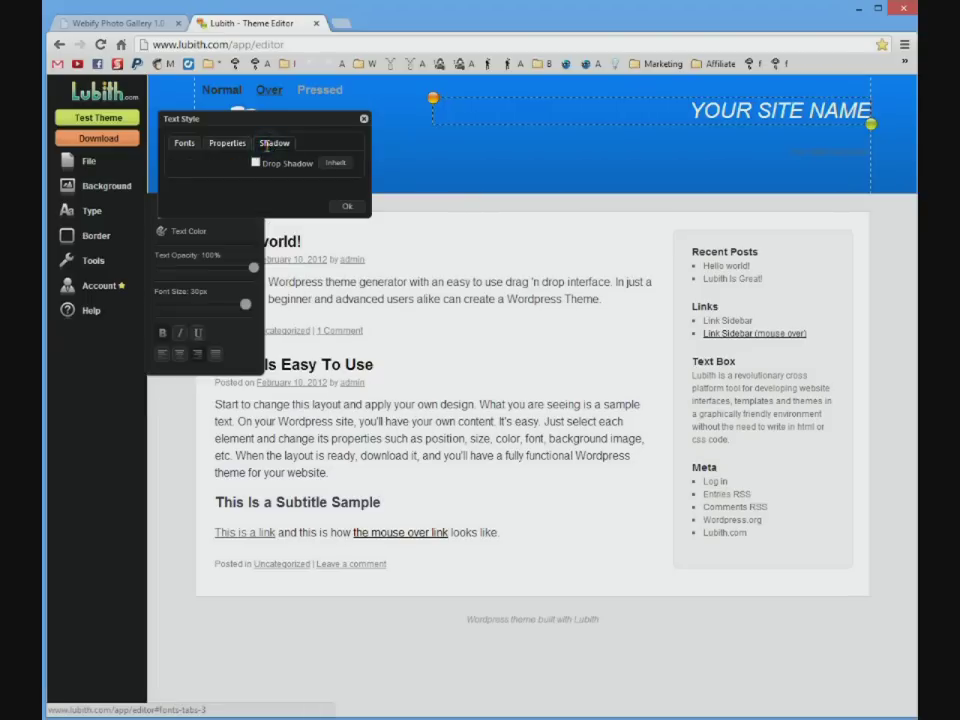
{"action": "left_click", "coordinate": [256, 163]}
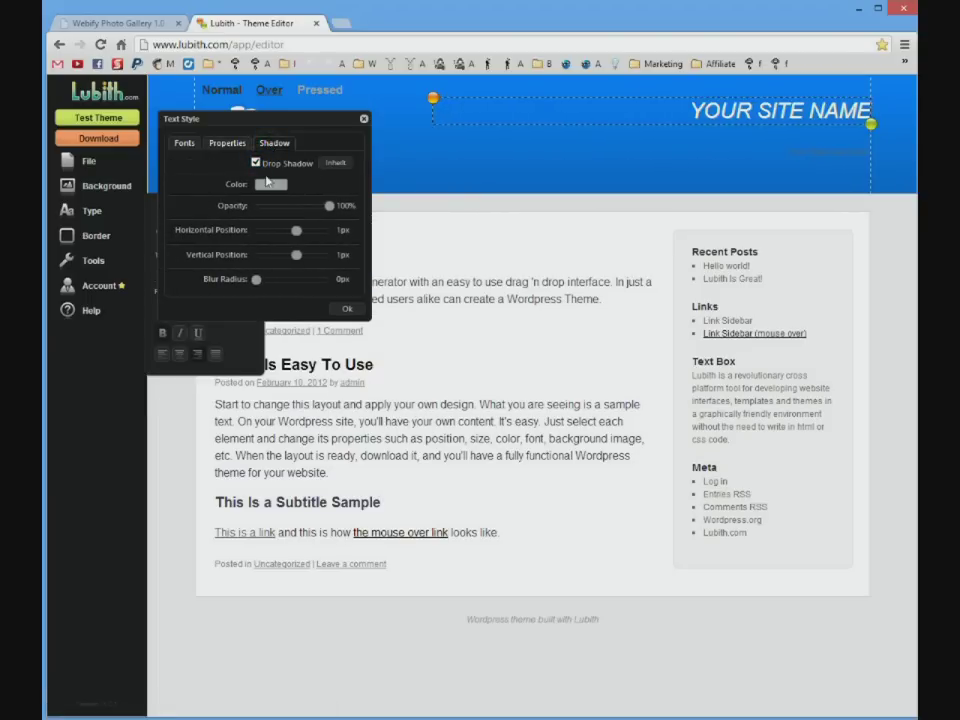
{"action": "left_click", "coordinate": [266, 186]}
{"action": "left_click_drag", "start_coordinate": [240, 233], "coordinate": [282, 320]}
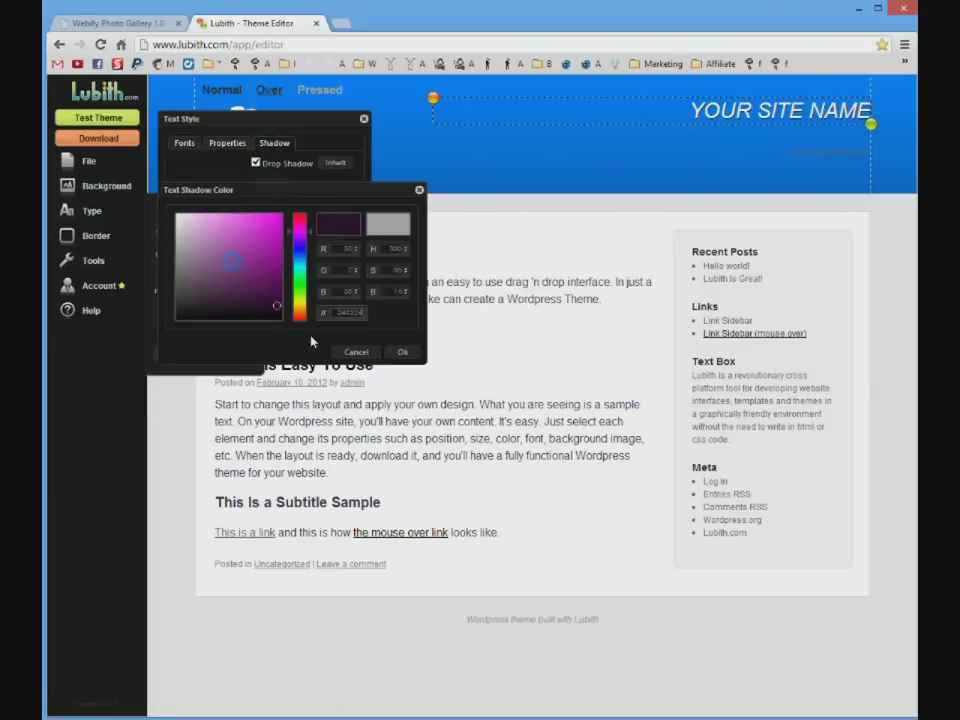
{"action": "left_click", "coordinate": [357, 353]}
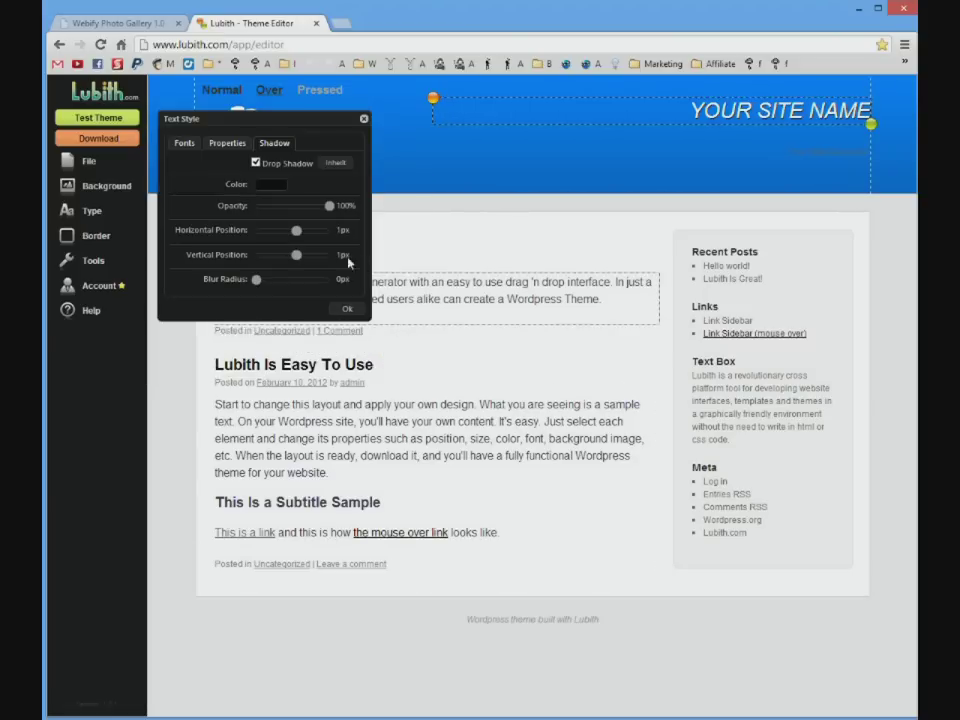
{"action": "left_click_drag", "start_coordinate": [298, 236], "coordinate": [304, 238]}
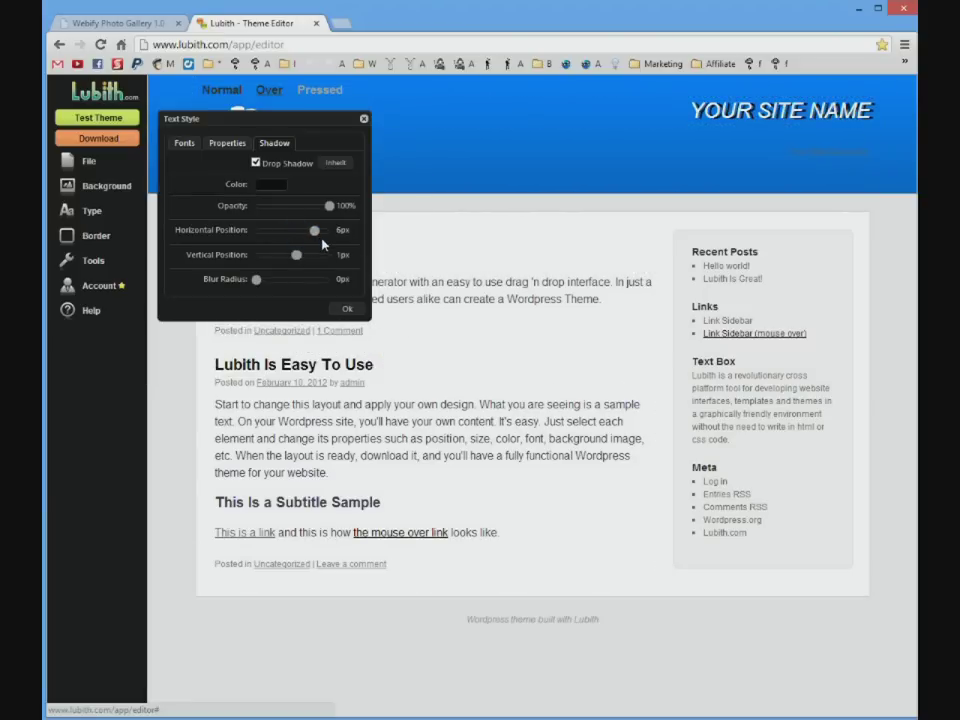
{"action": "left_click_drag", "start_coordinate": [308, 247], "coordinate": [306, 254]}
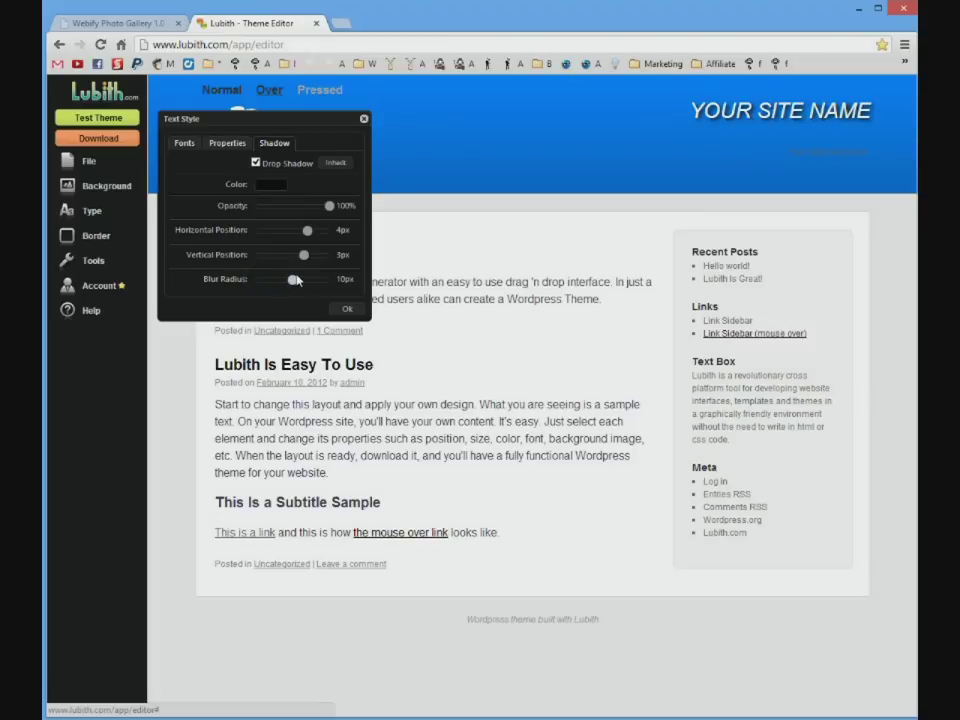
Step: Change the site name's font to Arial Black and apply the text style
{"action": "left_click", "coordinate": [184, 143]}
{"action": "left_click", "coordinate": [212, 237]}
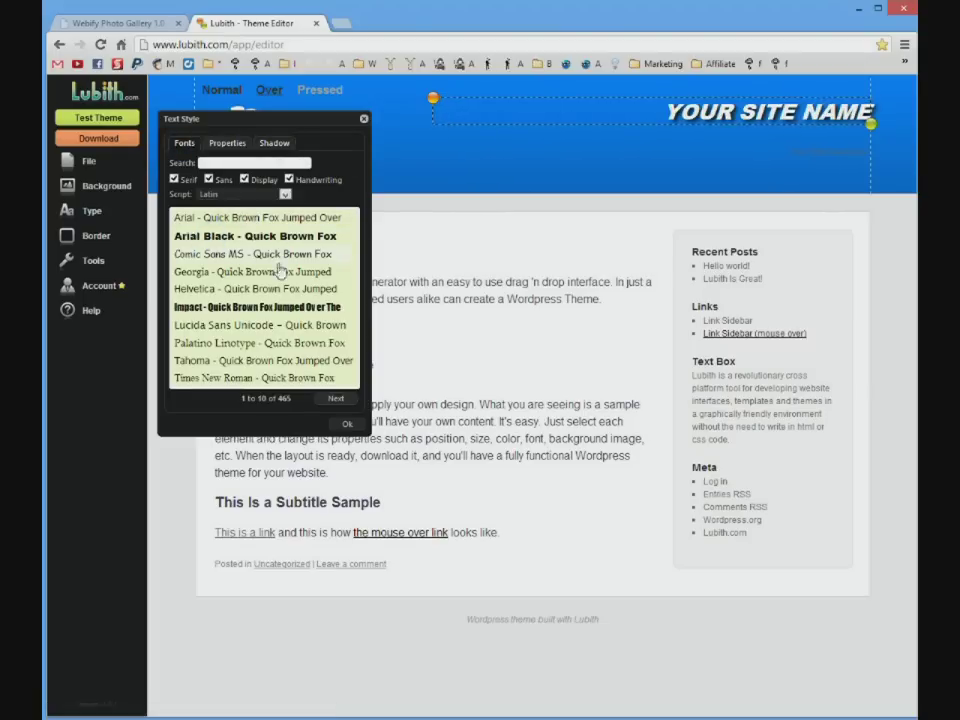
{"action": "left_click", "coordinate": [340, 425]}
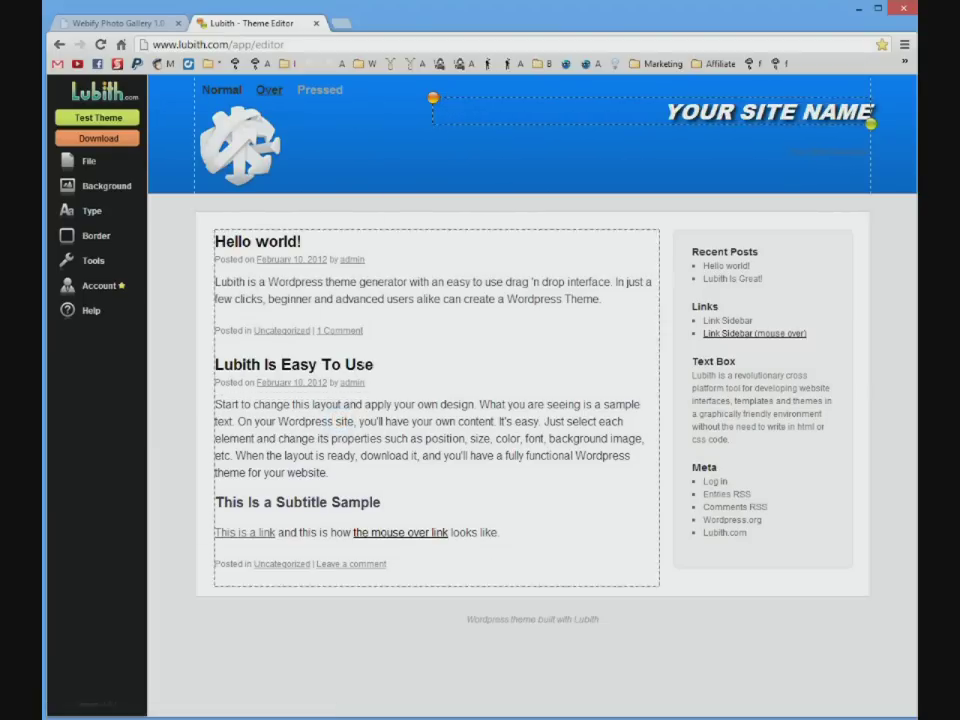
Step: Set the text colour of the menu's Normal item to white
{"action": "left_click", "coordinate": [112, 187]}
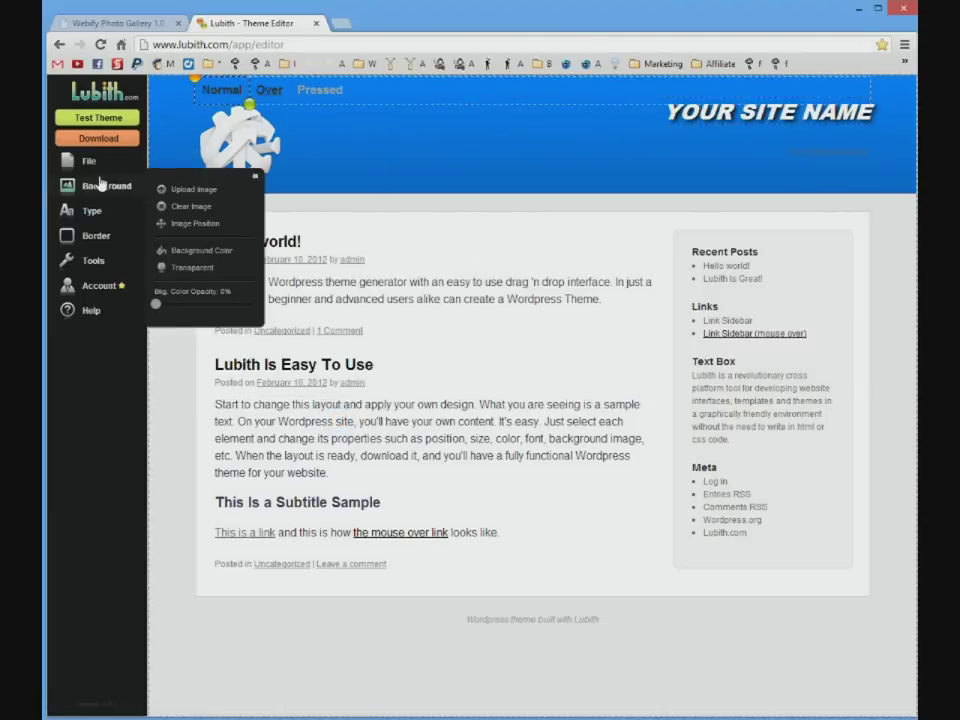
{"action": "mouse_move", "coordinate": [97, 211]}
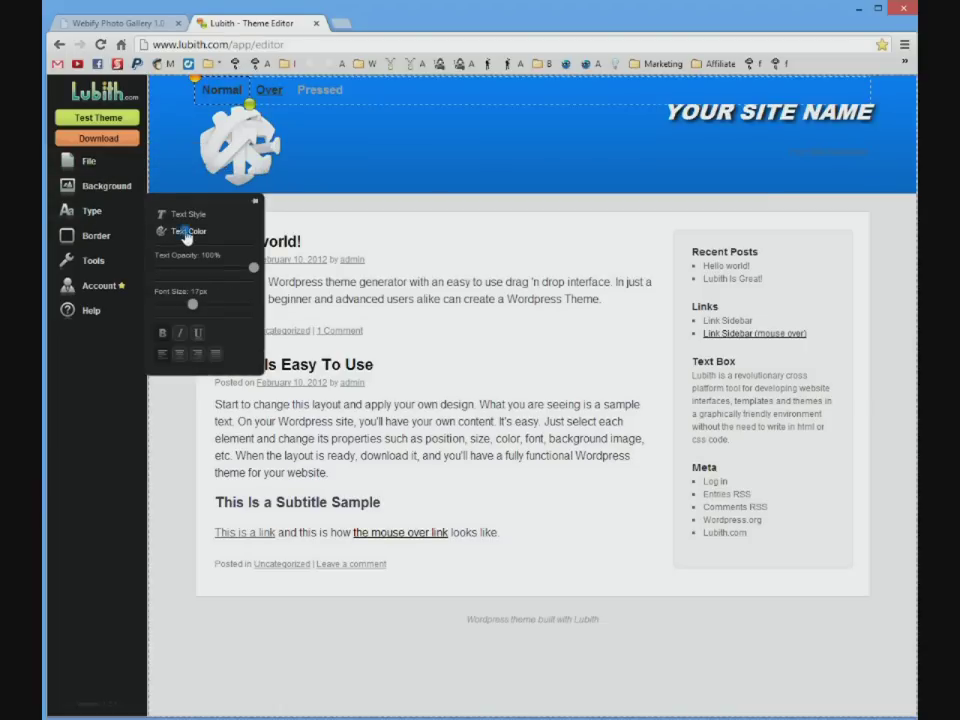
{"action": "left_click", "coordinate": [186, 236]}
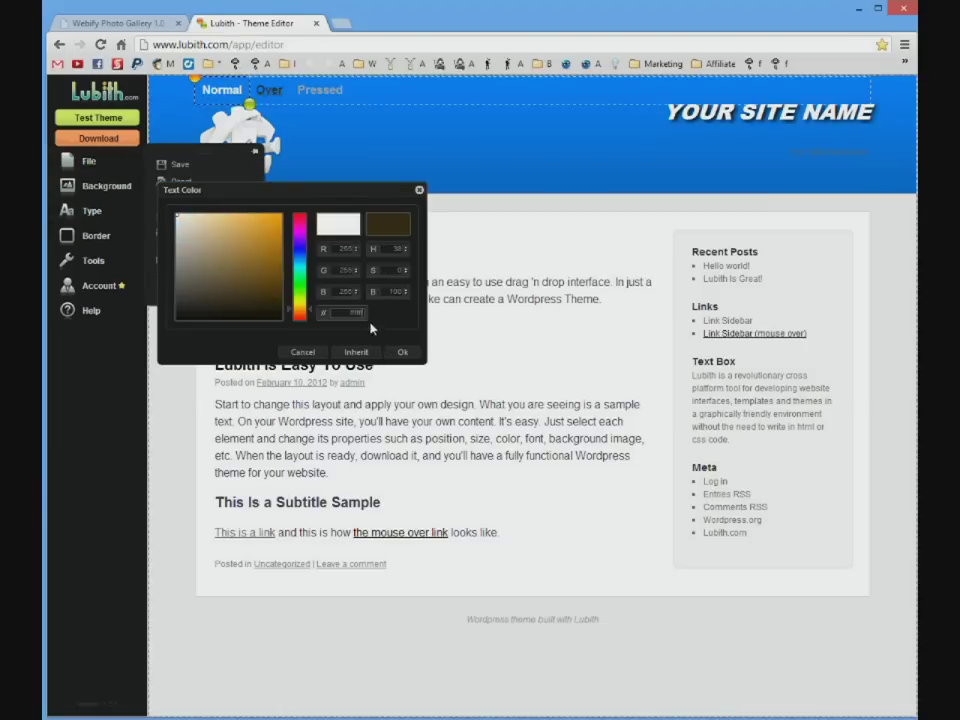
{"action": "left_click", "coordinate": [402, 352]}
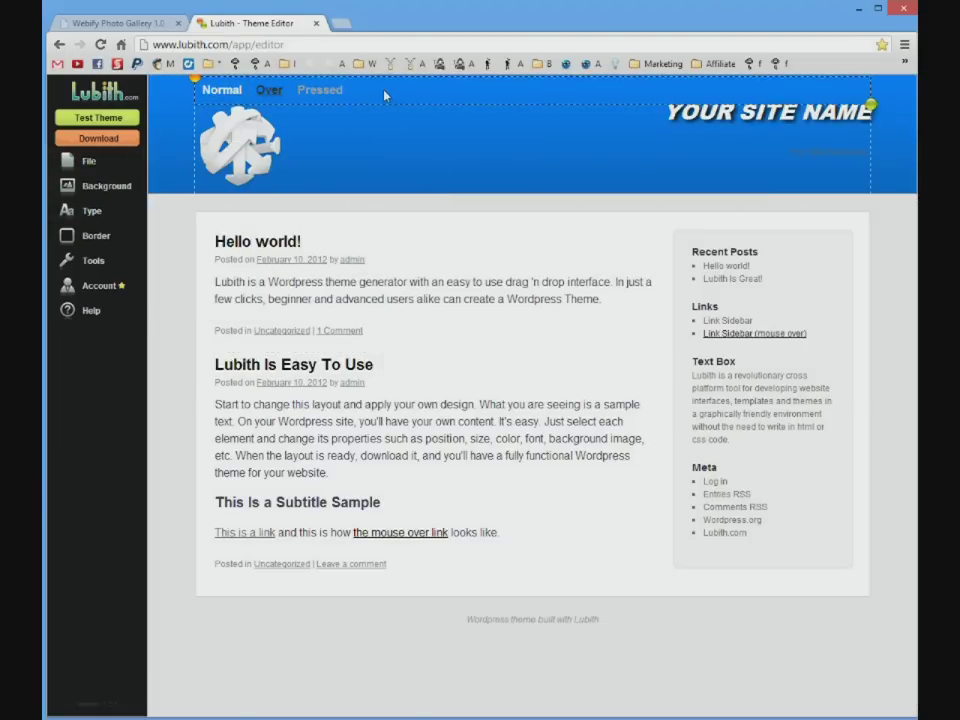
Step: Nudge the menu bar up to the header's top edge and give it a light grey background, RGB 184, 184, 184
{"action": "mouse_move", "coordinate": [195, 79]}
{"action": "left_mouse_down"}
{"action": "mouse_move", "coordinate": [196, 92]}
{"action": "mouse_move", "coordinate": [189, 66]}
{"action": "left_mouse_up"}
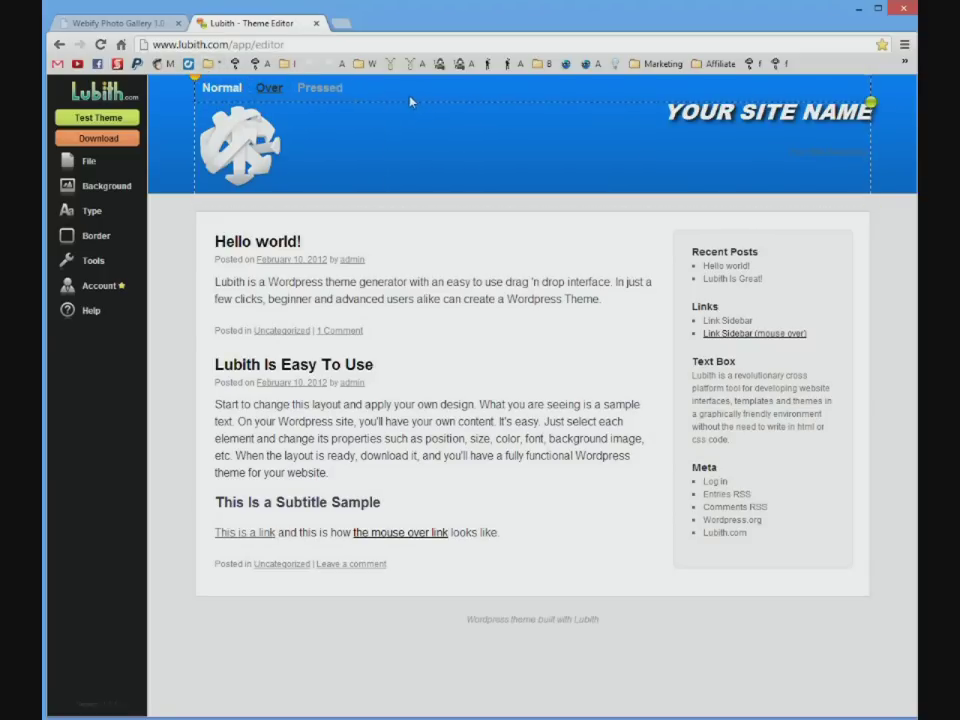
{"action": "mouse_move", "coordinate": [101, 190]}
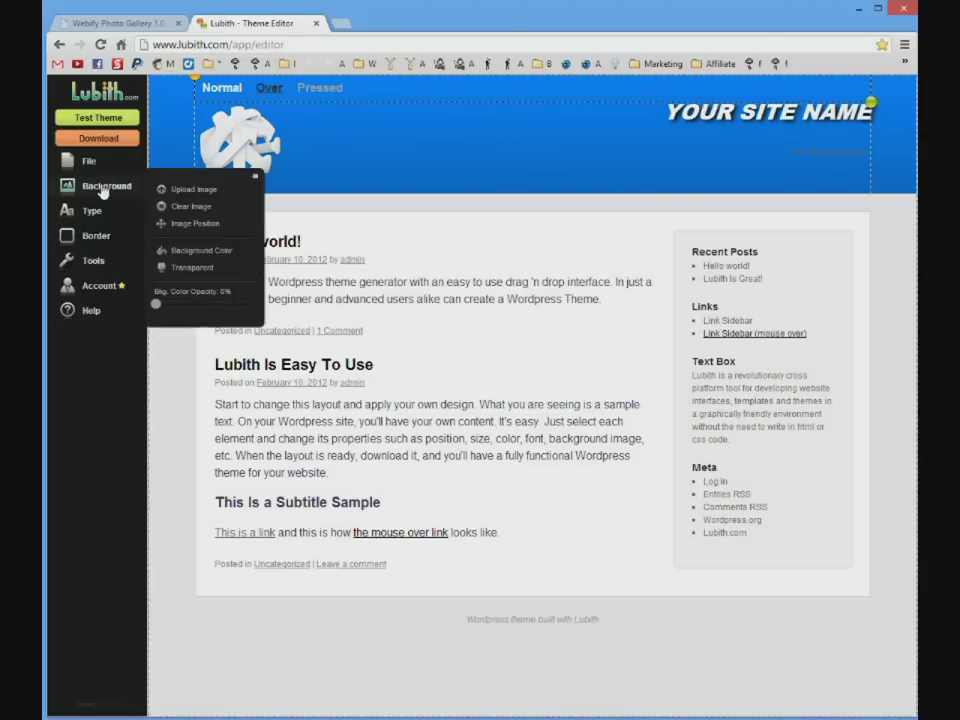
{"action": "left_click", "coordinate": [193, 249]}
{"action": "left_click_drag", "start_coordinate": [213, 248], "coordinate": [165, 243]}
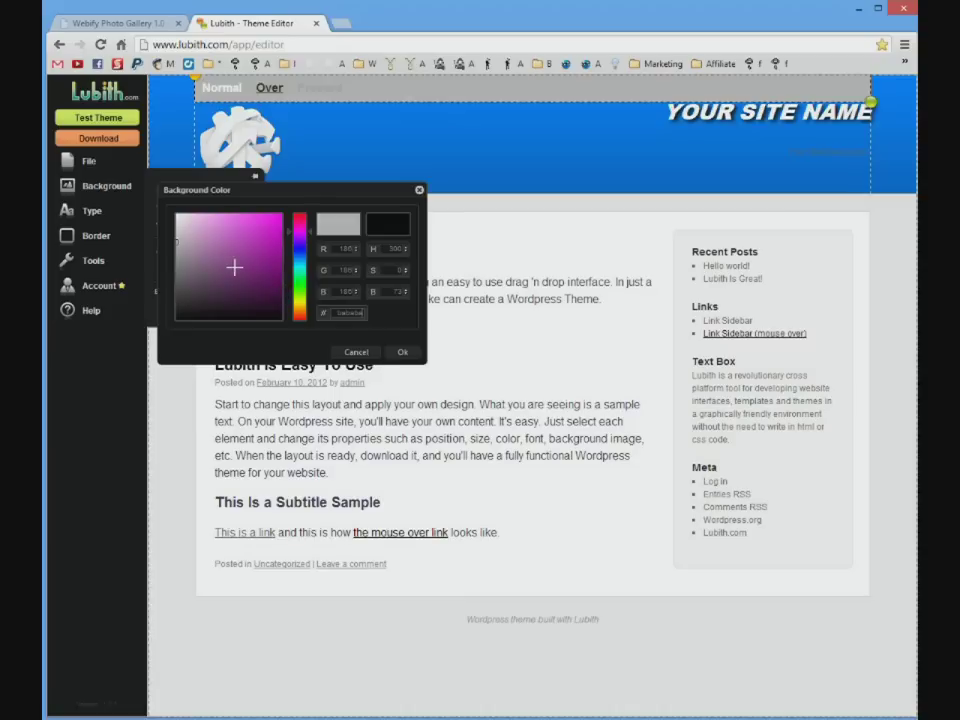
{"action": "left_click_drag", "start_coordinate": [234, 268], "coordinate": [117, 167]}
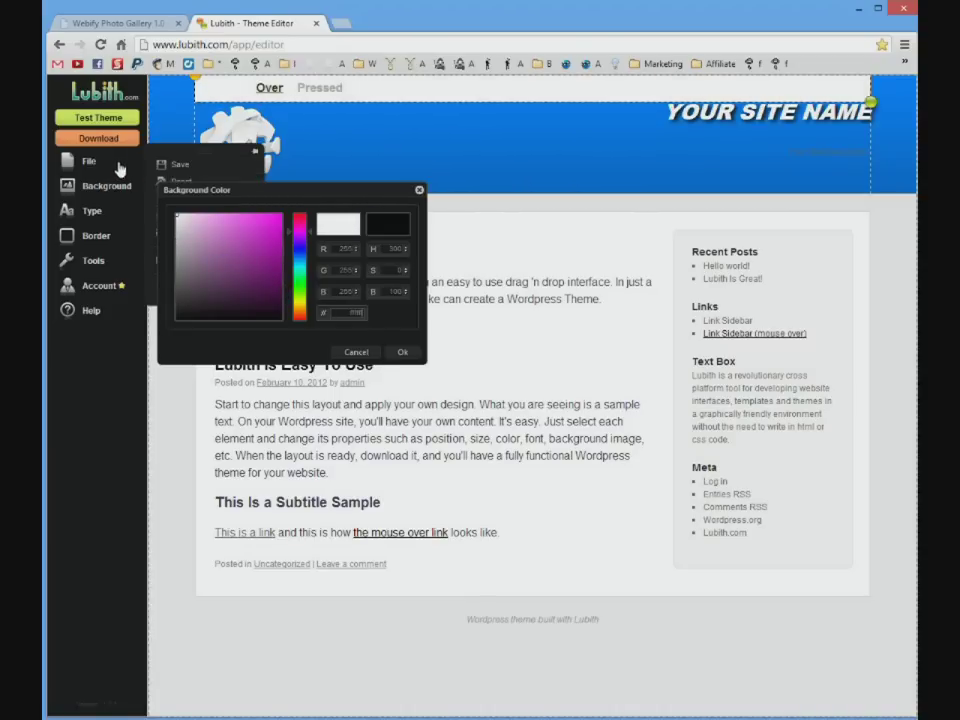
{"action": "left_click_drag", "start_coordinate": [193, 241], "coordinate": [298, 308]}
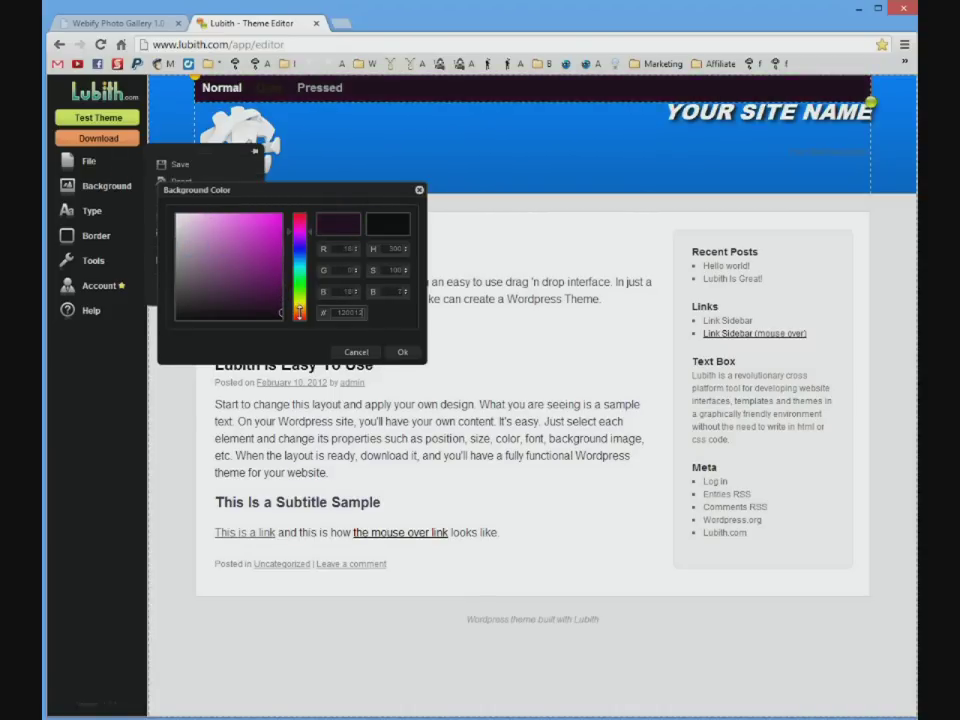
{"action": "mouse_move", "coordinate": [253, 272]}
{"action": "left_mouse_down"}
{"action": "mouse_move", "coordinate": [274, 238]}
{"action": "mouse_move", "coordinate": [176, 248]}
{"action": "left_mouse_up"}
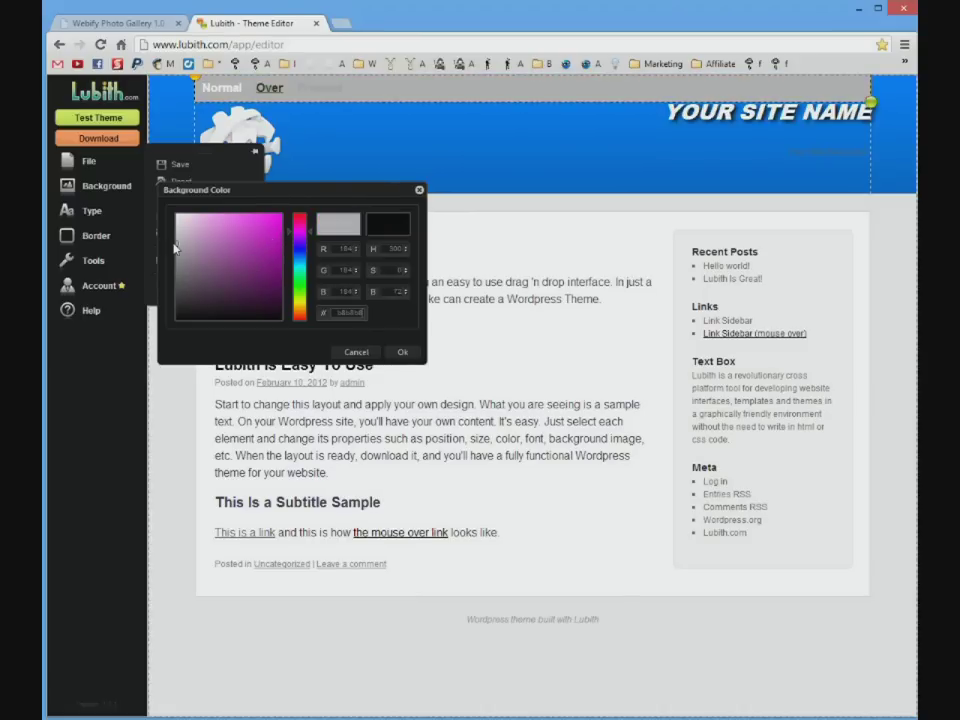
{"action": "left_click", "coordinate": [400, 352]}
Step: Move the menu bar down to the header's lower edge and give it a 3px border with fully rounded corners
{"action": "mouse_move", "coordinate": [100, 236]}
{"action": "left_click_drag", "start_coordinate": [184, 160], "coordinate": [180, 184]}
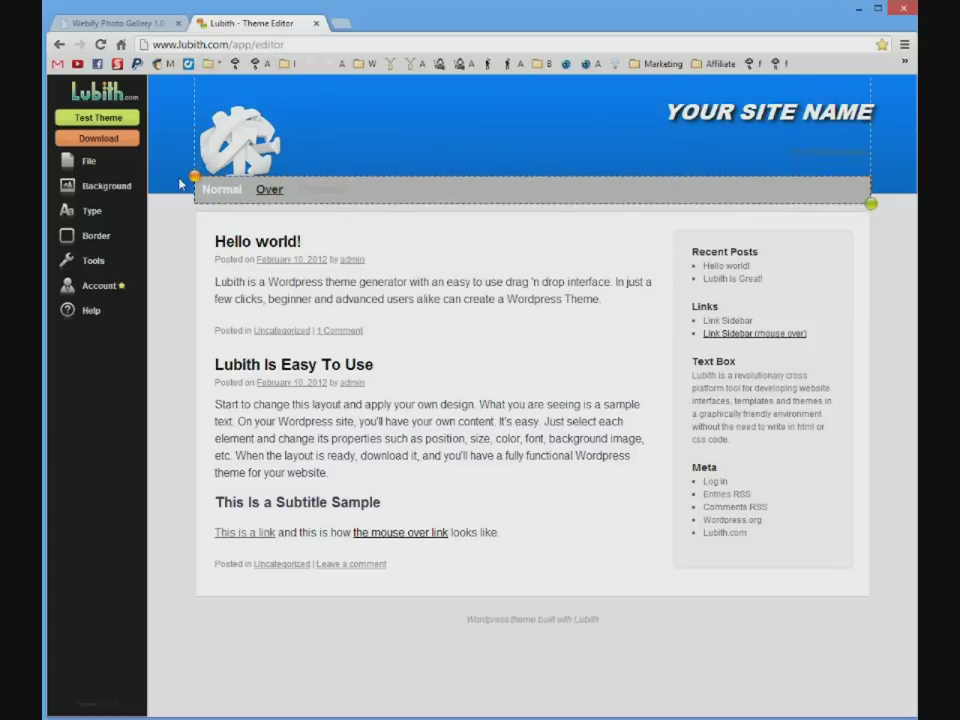
{"action": "left_click", "coordinate": [98, 238]}
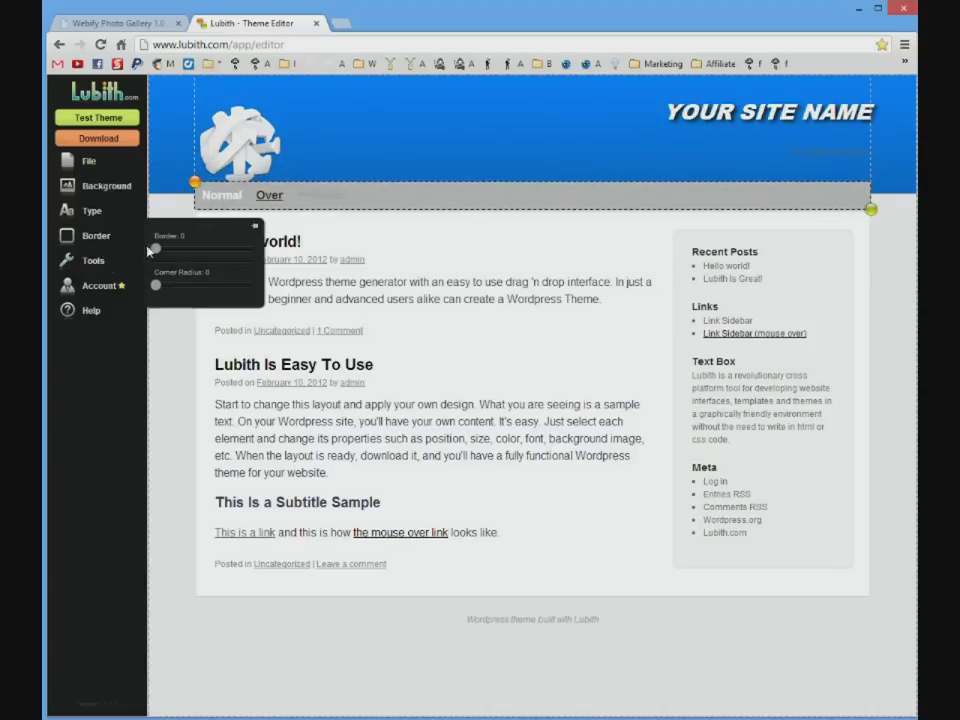
{"action": "left_click_drag", "start_coordinate": [157, 249], "coordinate": [185, 249]}
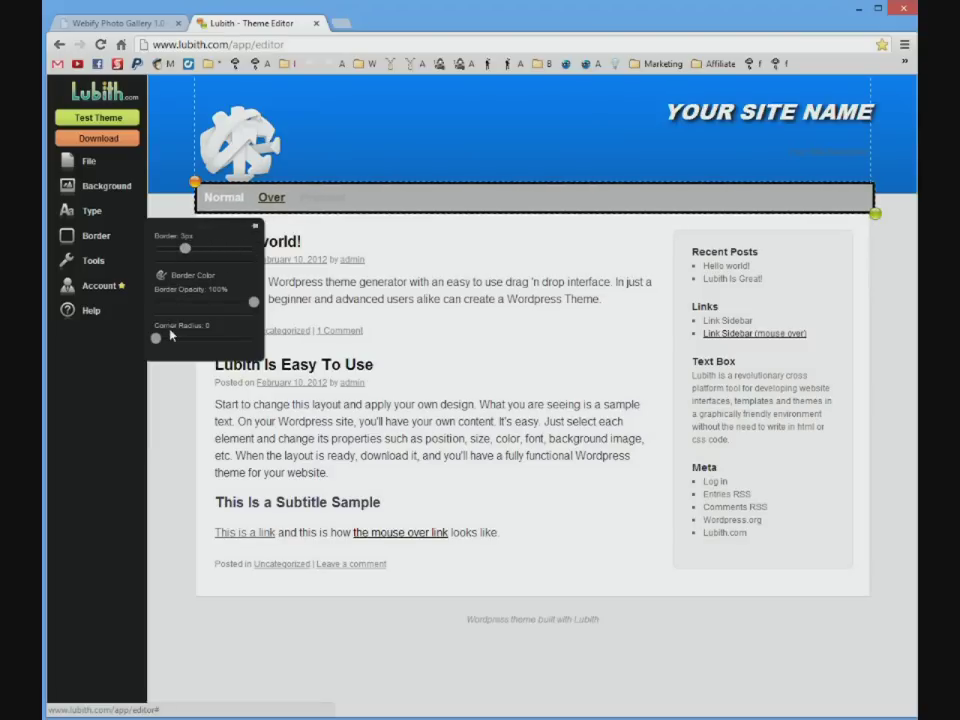
{"action": "left_click_drag", "start_coordinate": [156, 341], "coordinate": [256, 333]}
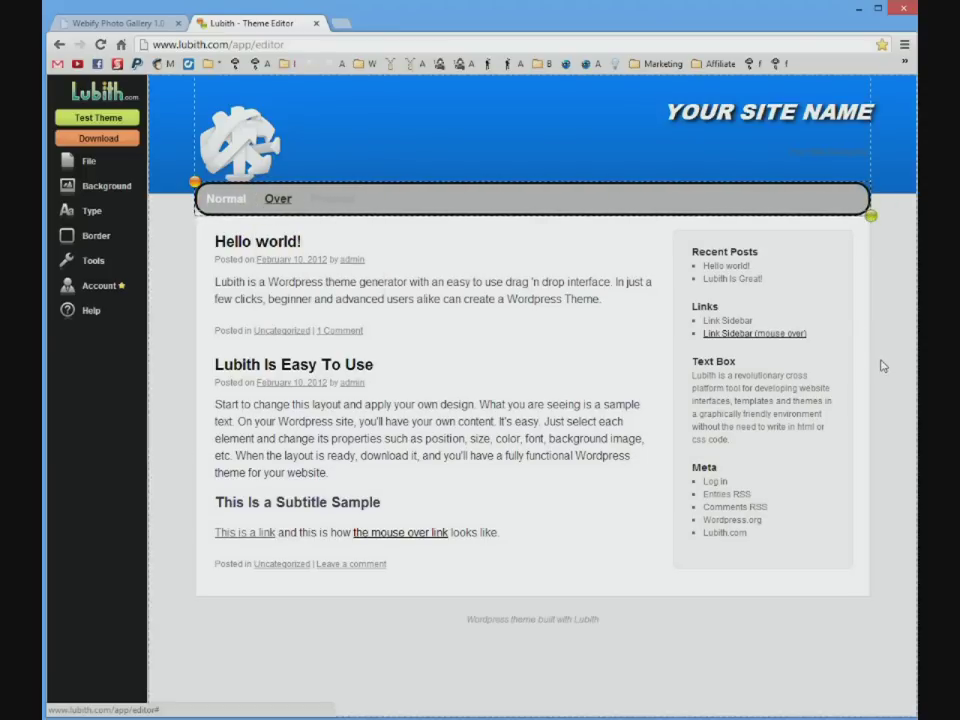
Step: Move the content area down and place the menu bar in the gap between the blue header and the content
{"action": "left_click_drag", "start_coordinate": [194, 212], "coordinate": [190, 244]}
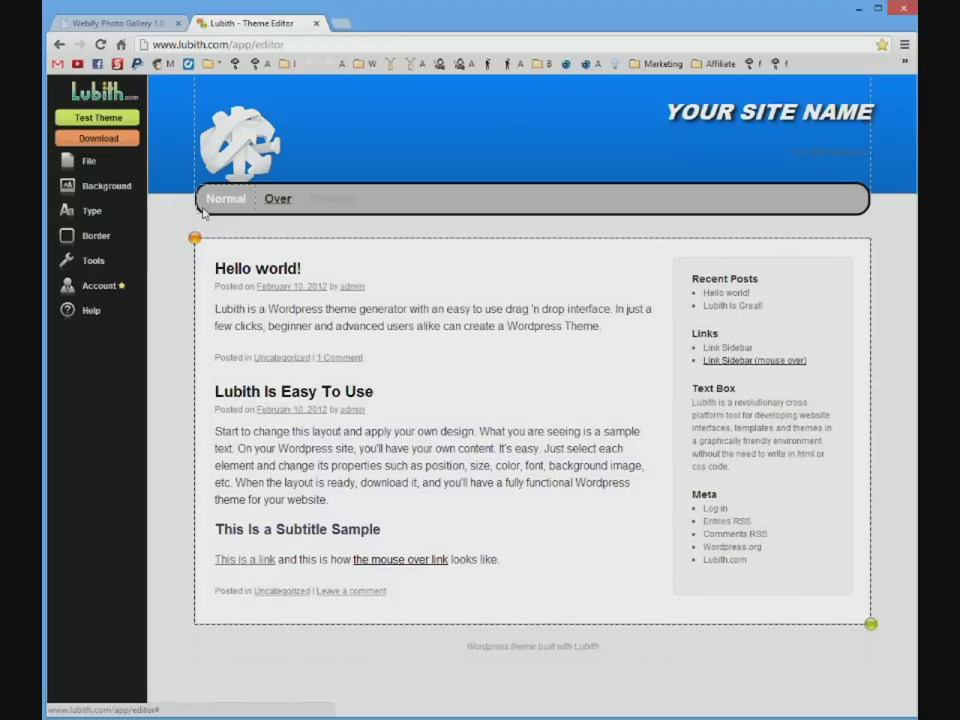
{"action": "left_click", "coordinate": [194, 192]}
{"action": "left_click_drag", "start_coordinate": [192, 190], "coordinate": [192, 202]}
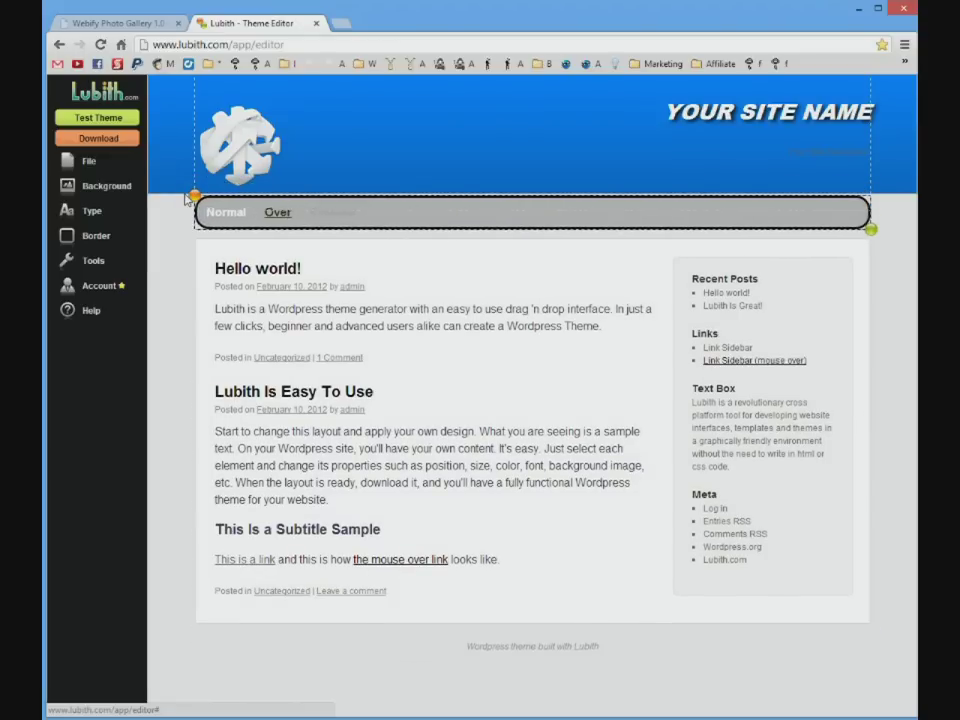
Step: Move the logo up to the top edge of the blue header
{"action": "left_click", "coordinate": [232, 138]}
{"action": "left_click_drag", "start_coordinate": [192, 100], "coordinate": [192, 75]}
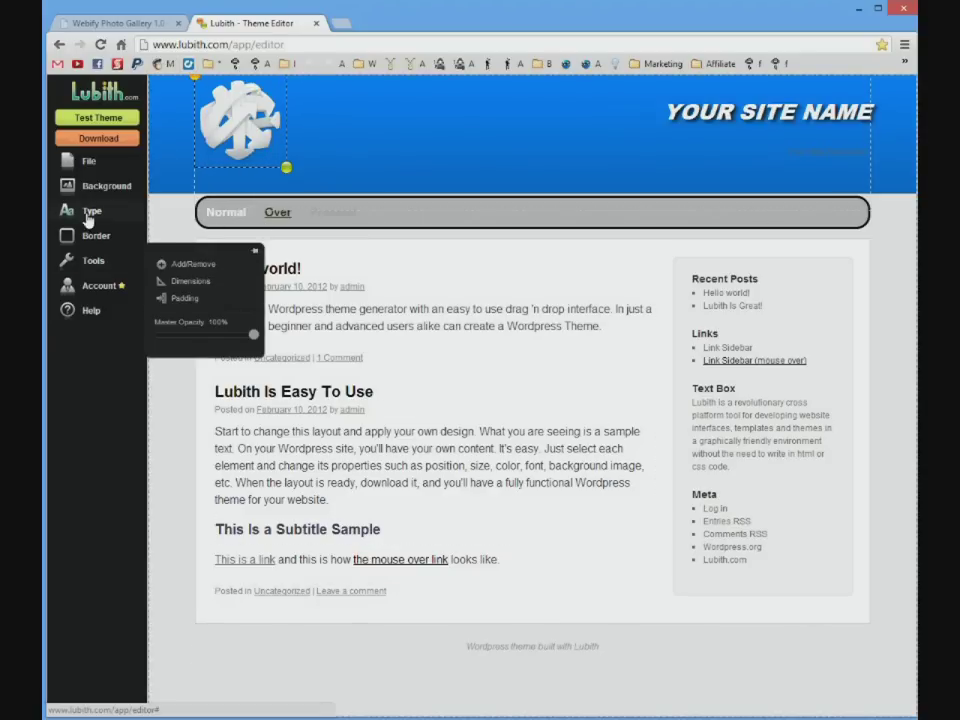
{"action": "mouse_move", "coordinate": [93, 191]}
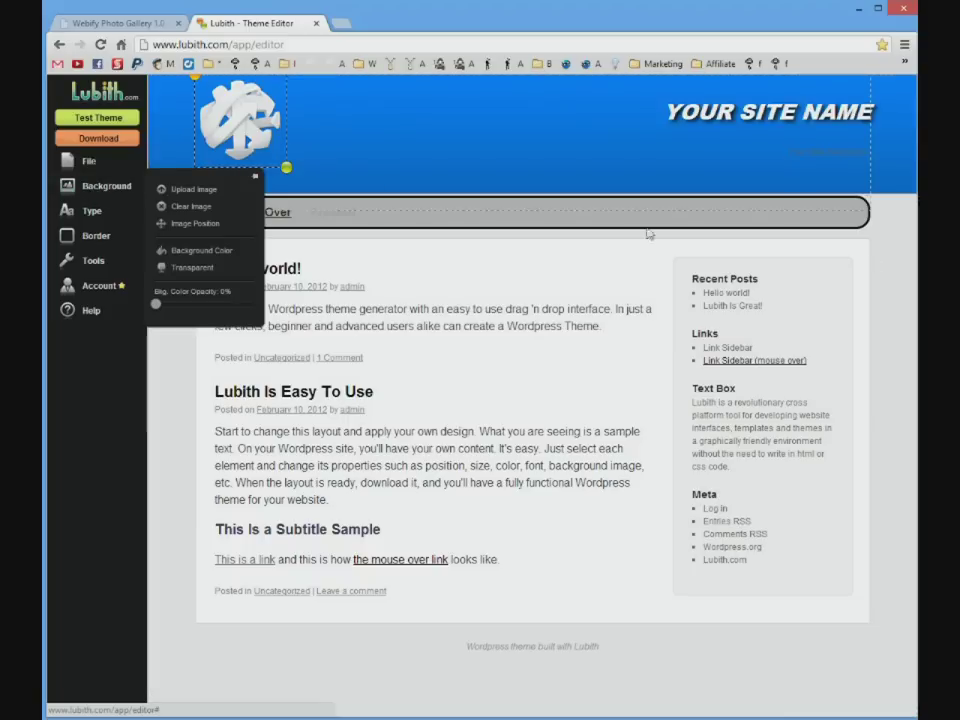
{"action": "mouse_move", "coordinate": [94, 166]}
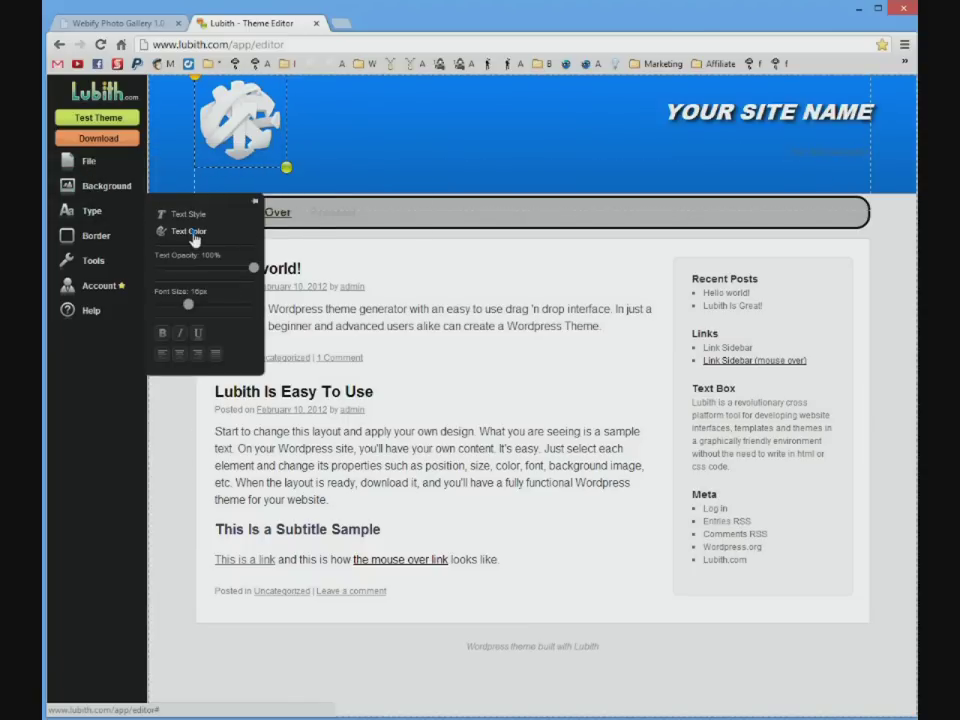
{"action": "left_click", "coordinate": [186, 231]}
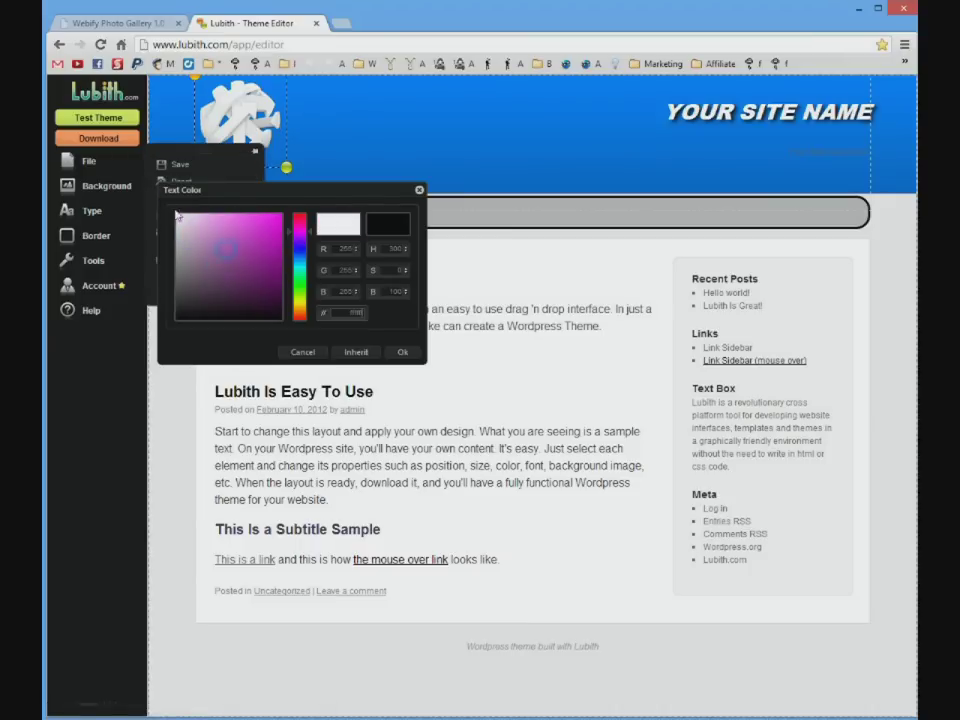
{"action": "left_click", "coordinate": [304, 352]}
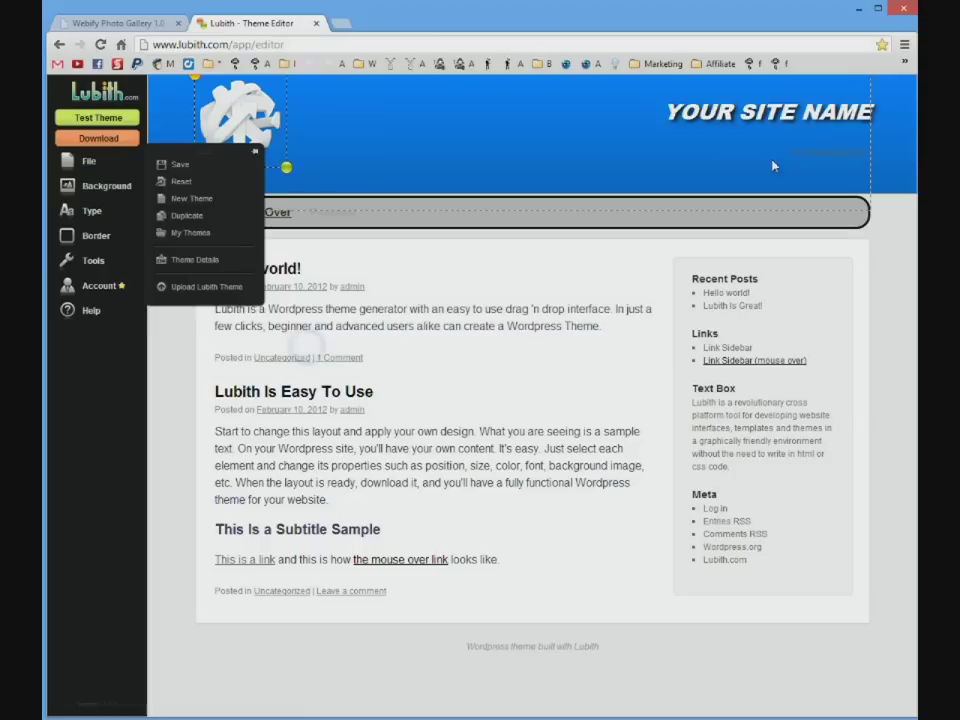
Step: Change the site description's text color to white
{"action": "left_click", "coordinate": [810, 153]}
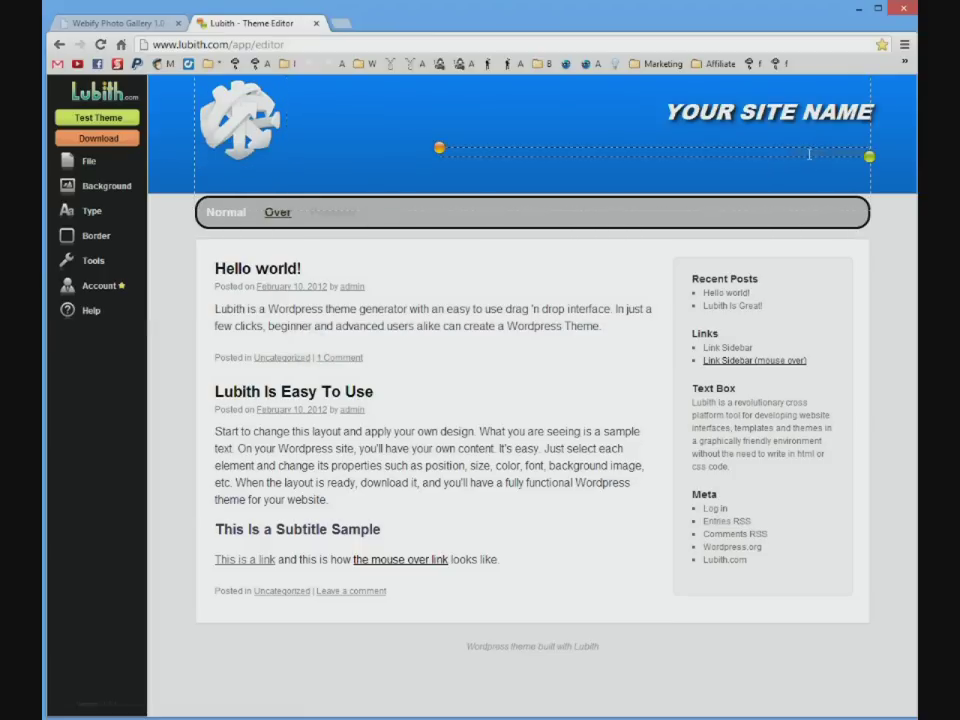
{"action": "mouse_move", "coordinate": [87, 168]}
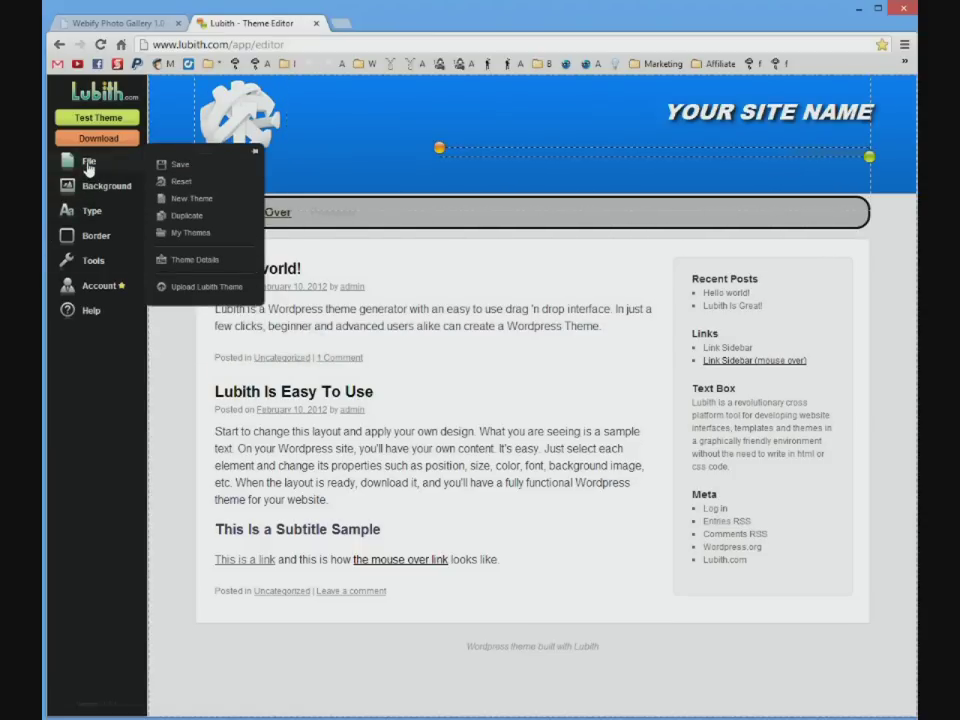
{"action": "mouse_move", "coordinate": [94, 210]}
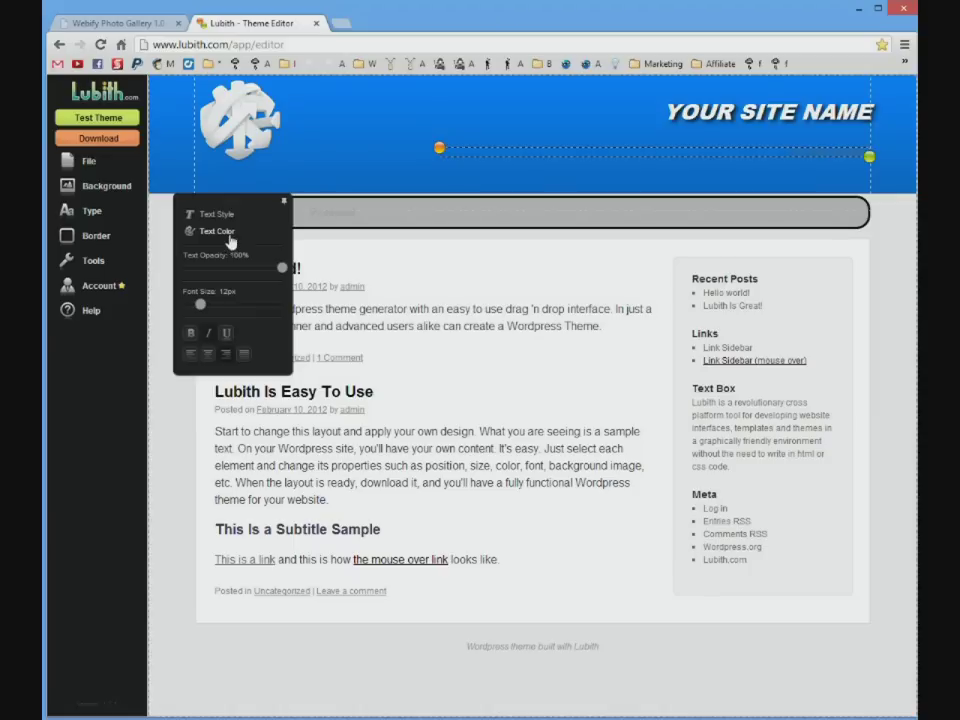
{"action": "left_click", "coordinate": [230, 242]}
{"action": "left_click", "coordinate": [181, 213]}
{"action": "left_click", "coordinate": [404, 350]}
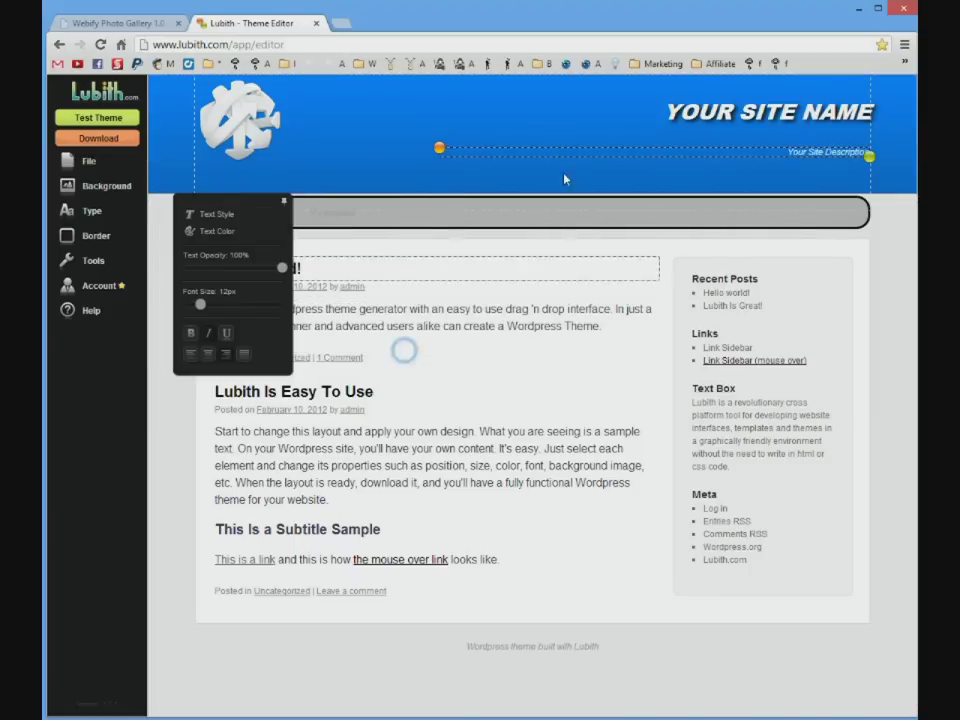
Step: Move the site description up beneath the site name, nudge the site name slightly up, and move the text settings off the page preview
{"action": "left_click_drag", "start_coordinate": [439, 148], "coordinate": [428, 96]}
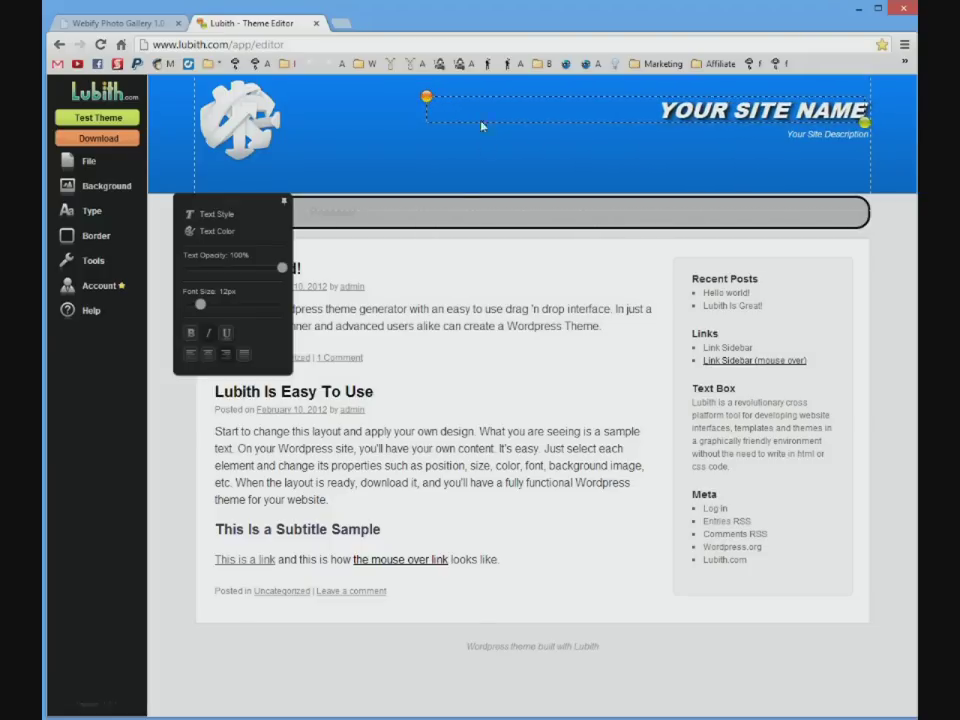
{"action": "left_click_drag", "start_coordinate": [284, 205], "coordinate": [157, 398]}
{"action": "left_click", "coordinate": [178, 317]}
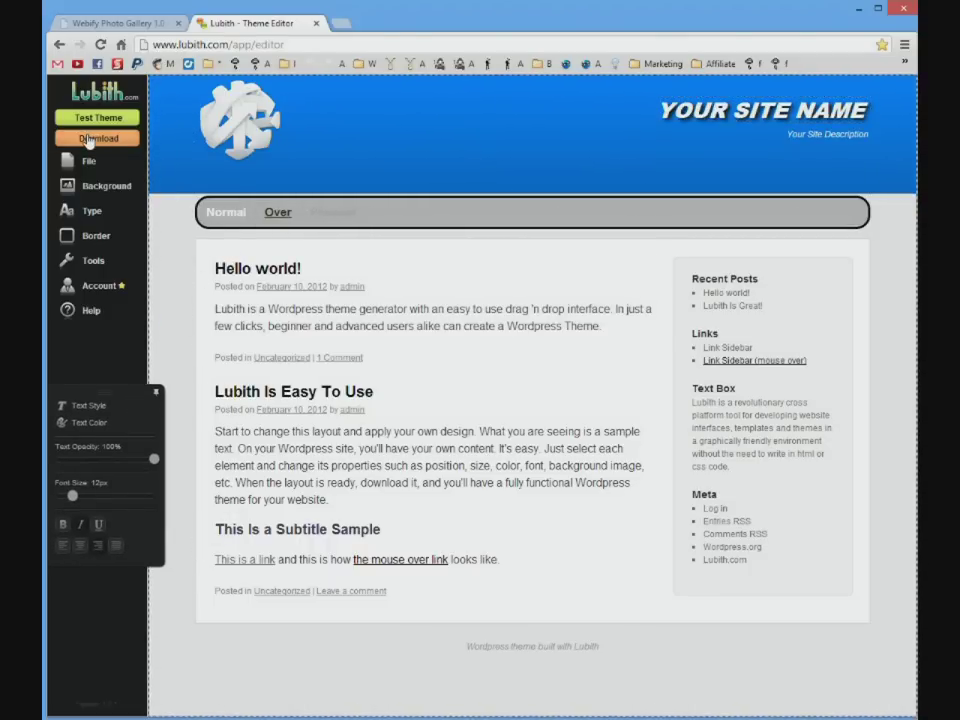
Step: Download the finished theme and go to the theme import page of Webify Photo Gallery
{"action": "left_click", "coordinate": [88, 139]}
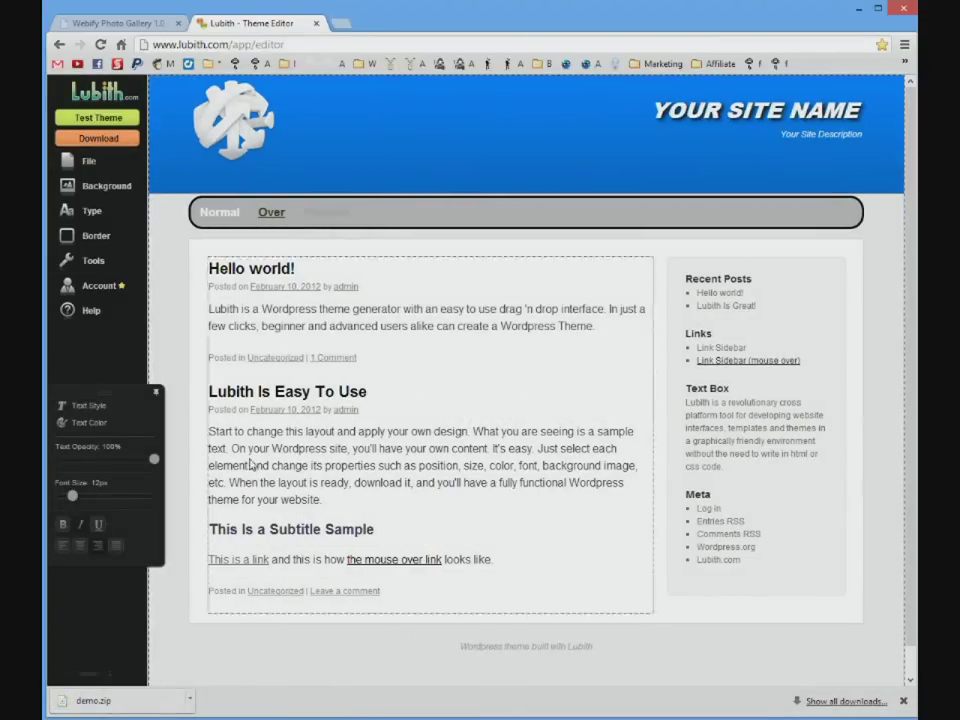
{"action": "left_click", "coordinate": [136, 27]}
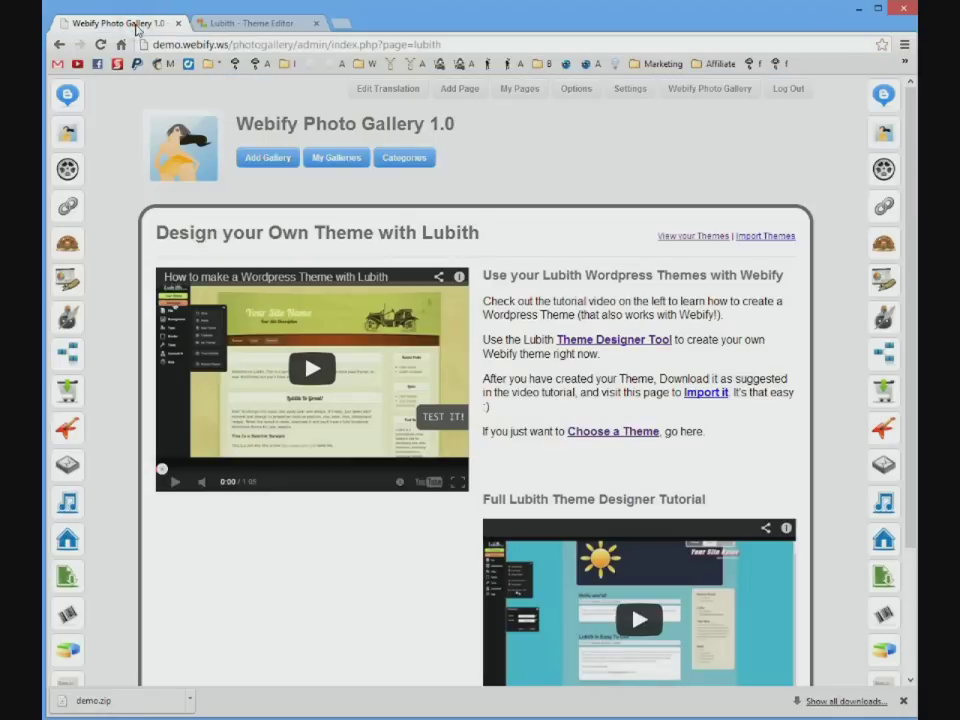
{"action": "left_click", "coordinate": [766, 240]}
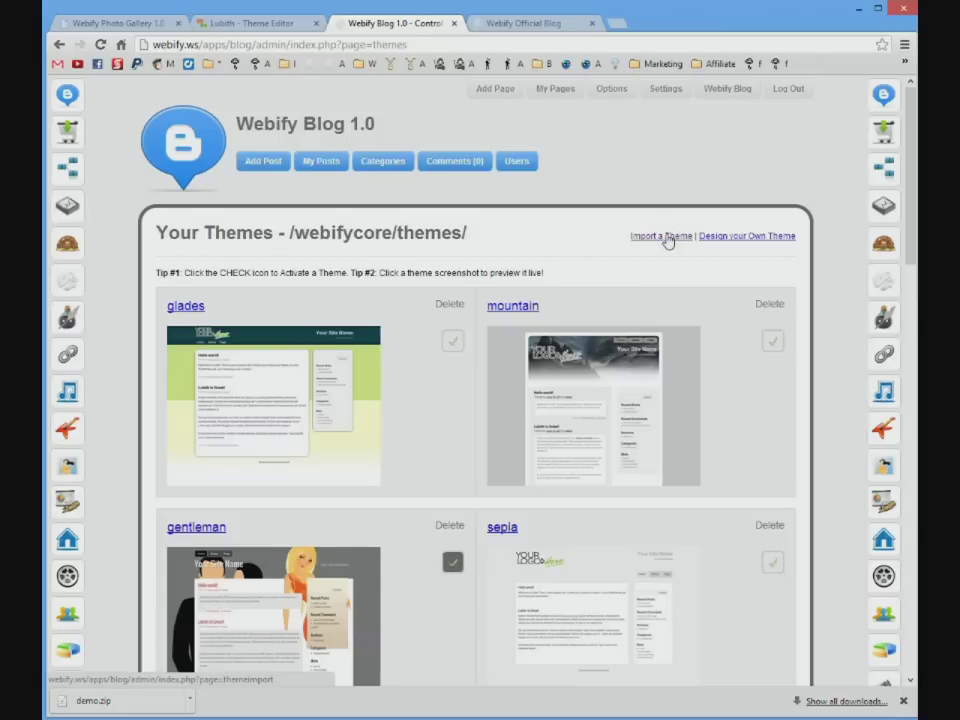
Step: Import the downloaded demo.zip as a new theme in Webify Blog
{"action": "left_click", "coordinate": [662, 237]}
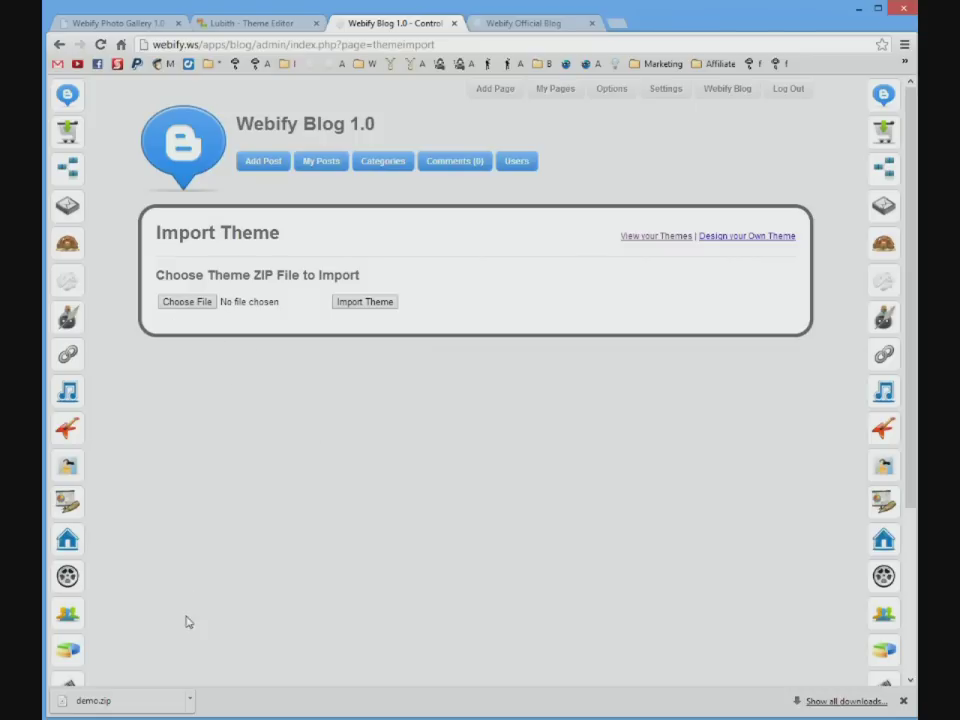
{"action": "left_click_drag", "start_coordinate": [90, 700], "coordinate": [186, 230]}
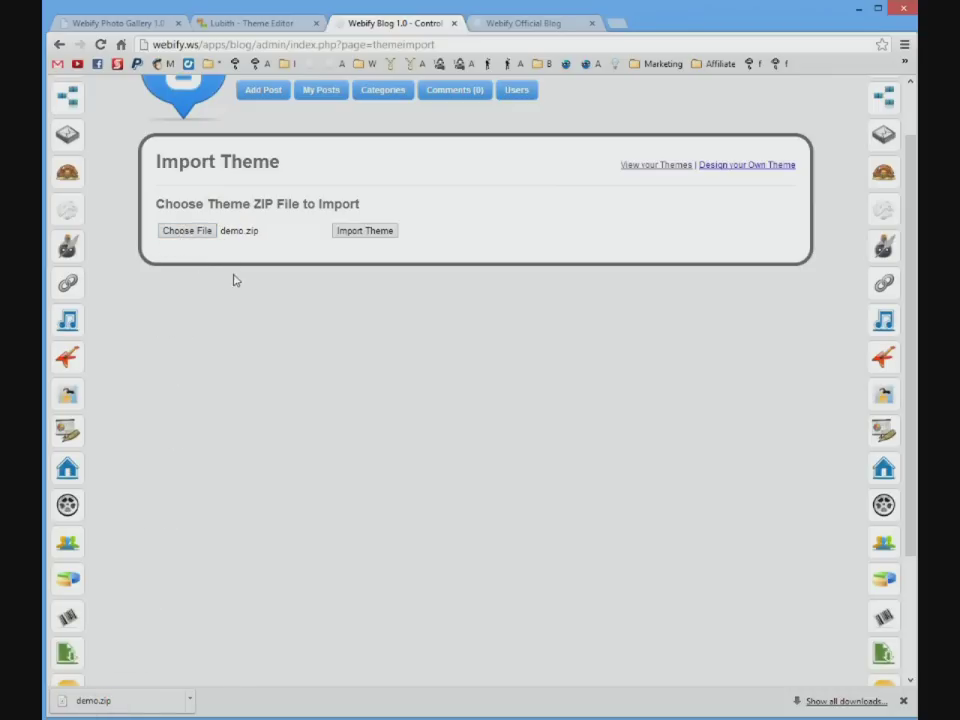
{"action": "scroll", "coordinate": [234, 274], "scroll_direction": "up", "scroll_amount": 1}
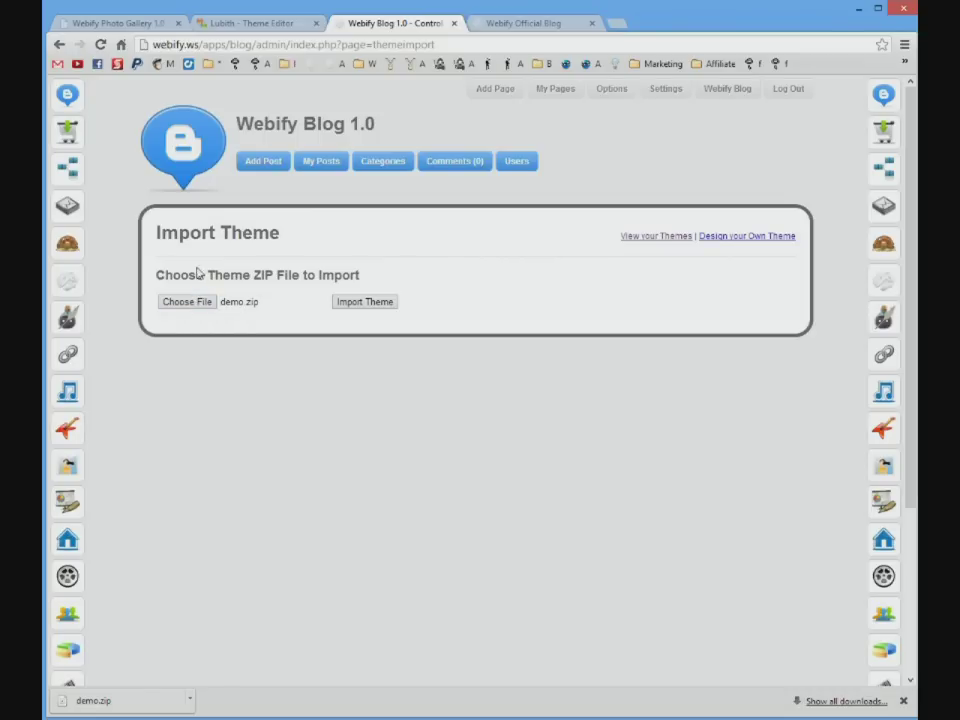
{"action": "left_click", "coordinate": [352, 309]}
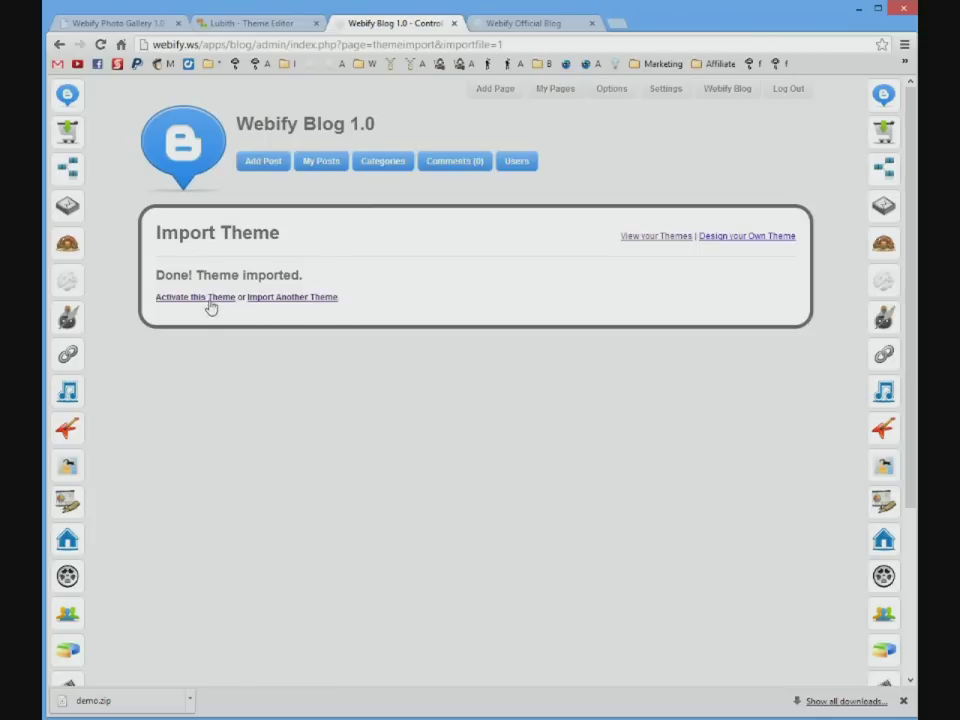
Step: Activate the imported "demo" theme from the blog's theme list and go to the blog's public site
{"action": "left_click", "coordinate": [208, 299]}
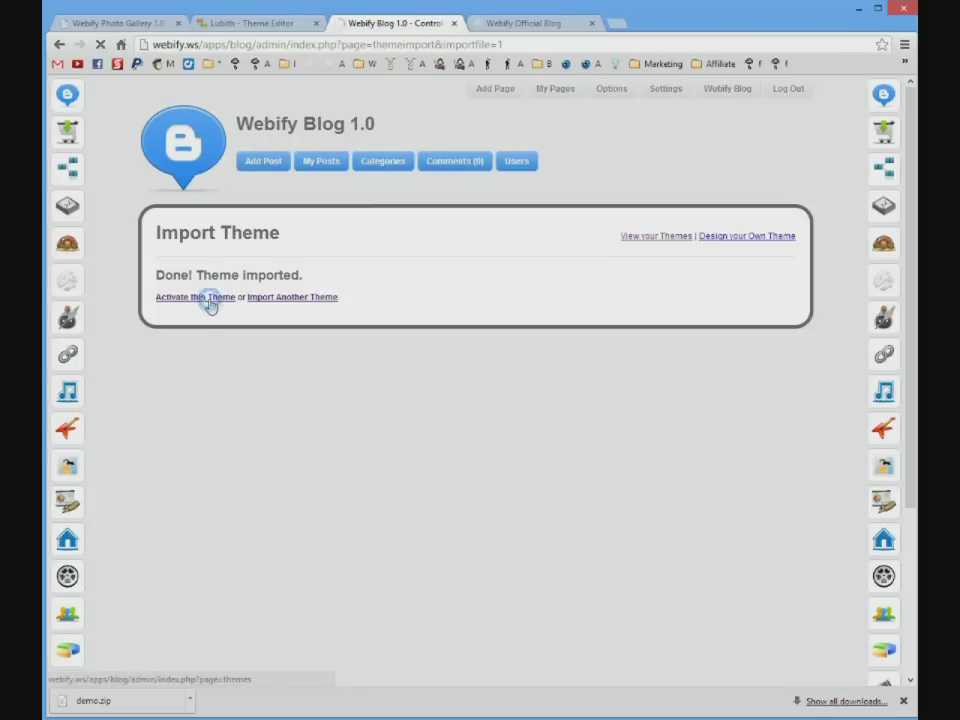
{"action": "scroll", "coordinate": [428, 463], "scroll_direction": "down", "scroll_amount": 3}
{"action": "scroll", "coordinate": [427, 462], "scroll_direction": "down", "scroll_amount": 10}
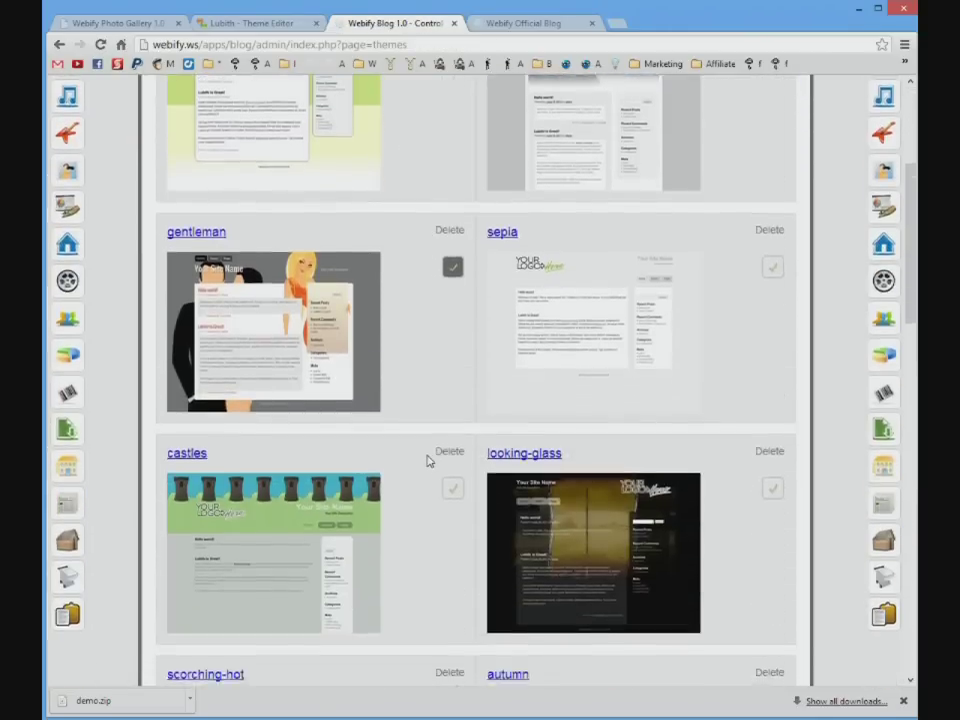
{"action": "scroll", "coordinate": [427, 461], "scroll_direction": "down", "scroll_amount": 1}
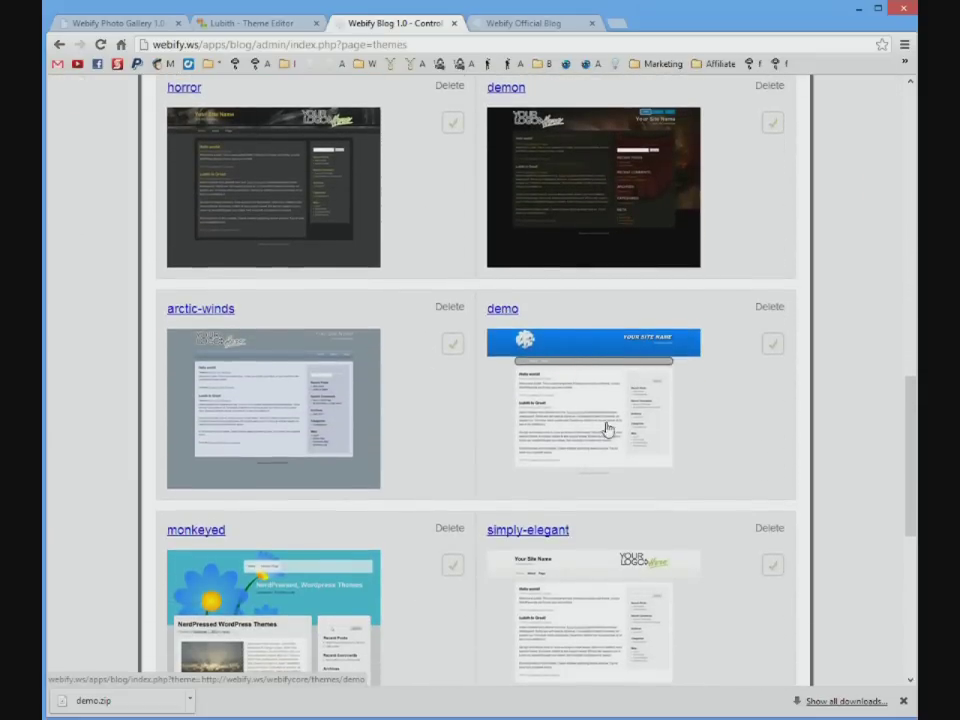
{"action": "double_click", "coordinate": [510, 309]}
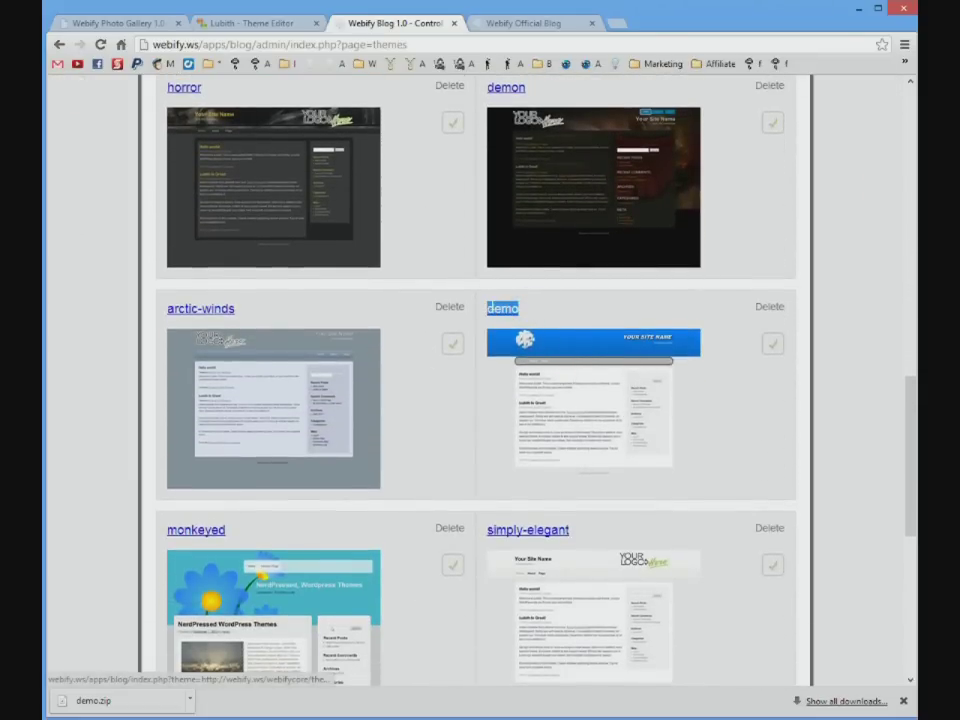
{"action": "left_click", "coordinate": [769, 346]}
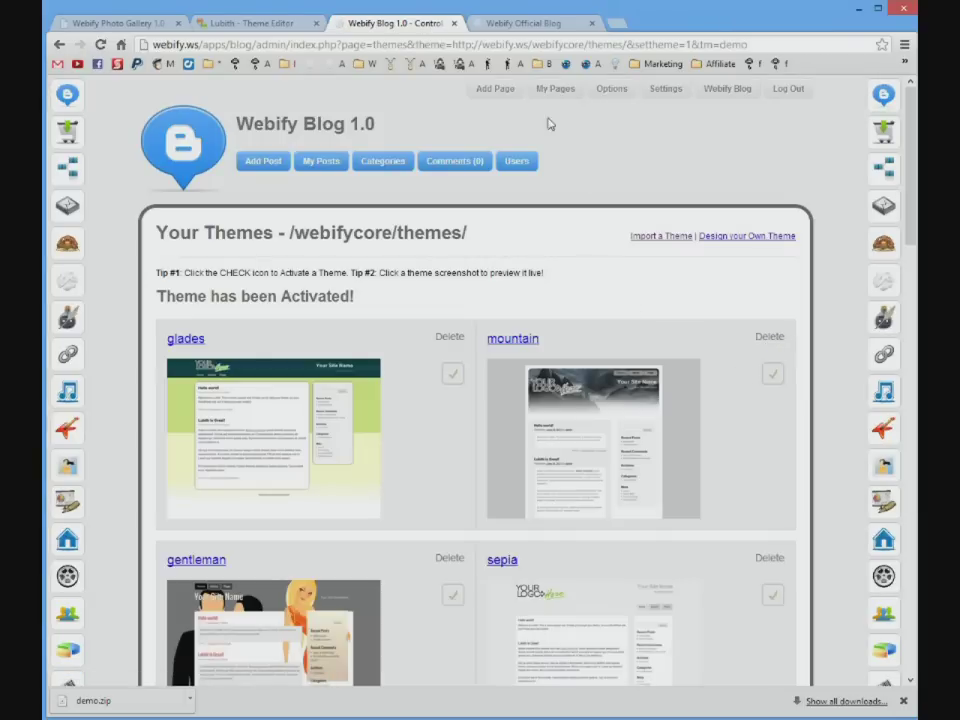
{"action": "left_click", "coordinate": [711, 91]}
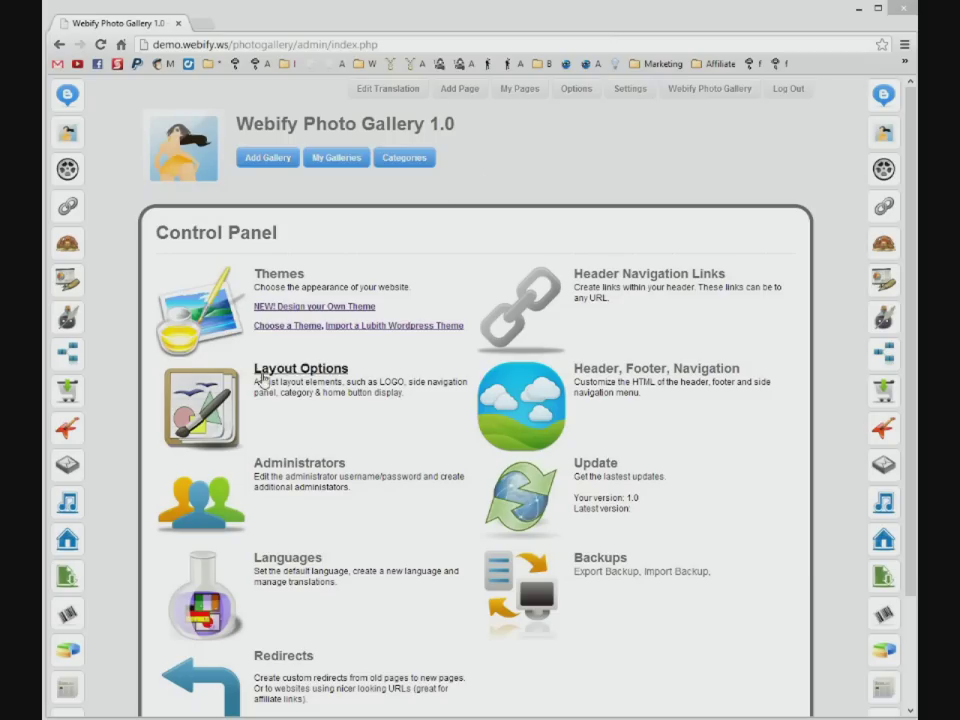
Step: Set the maximum characters to show in summaries to 10 in Photo Gallery's layout options and save
{"action": "left_click", "coordinate": [214, 398]}
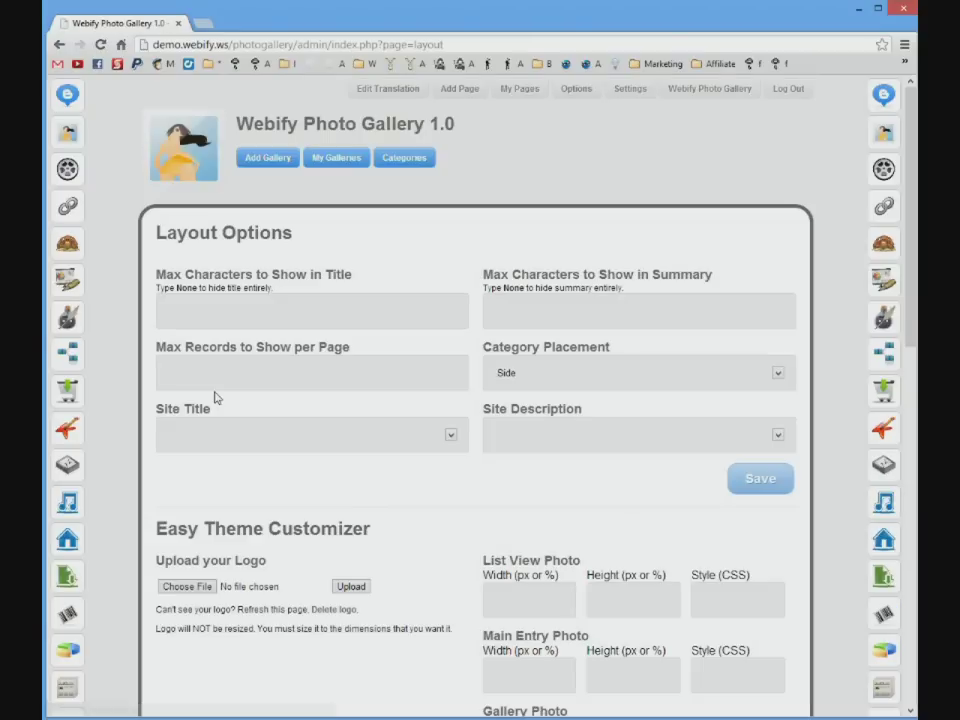
{"action": "scroll", "coordinate": [214, 398], "scroll_direction": "down", "scroll_amount": 1}
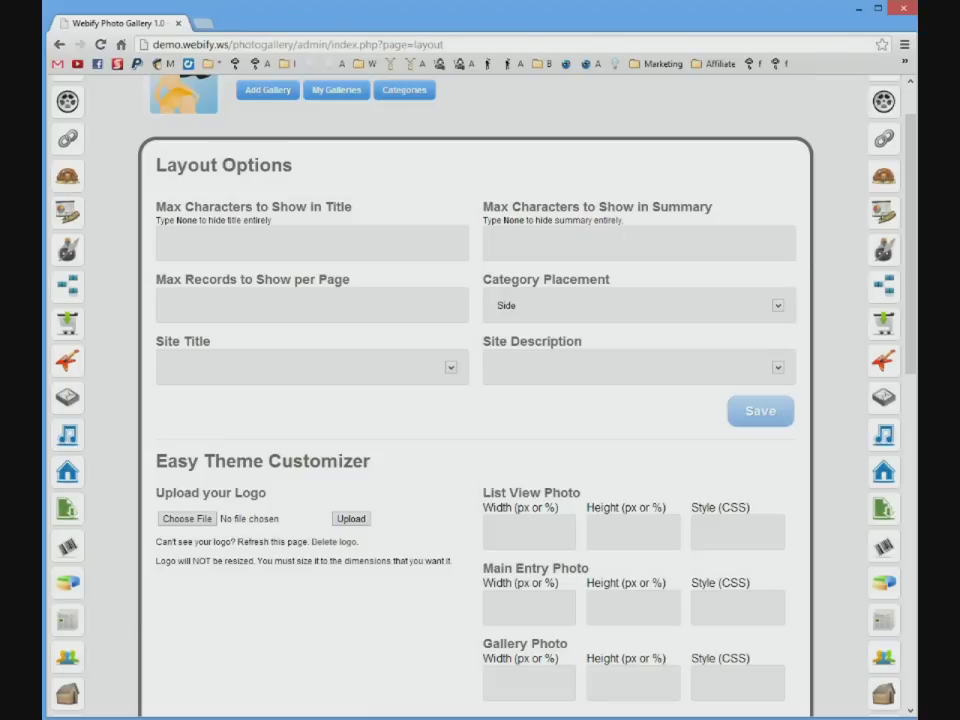
{"action": "left_click", "coordinate": [619, 236]}
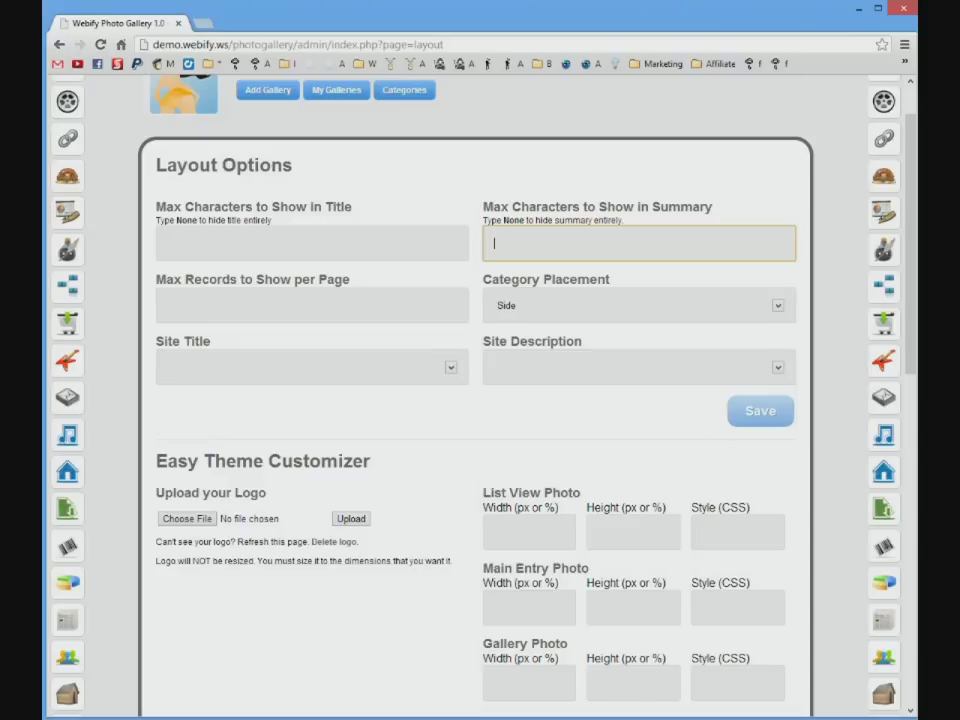
{"action": "type", "text": "1"}
{"action": "left_click", "coordinate": [760, 411]}
Step: Examine the summaries on the photo gallery's public front page, look into the Nature gallery, and return to the front page
{"action": "left_click", "coordinate": [700, 91]}
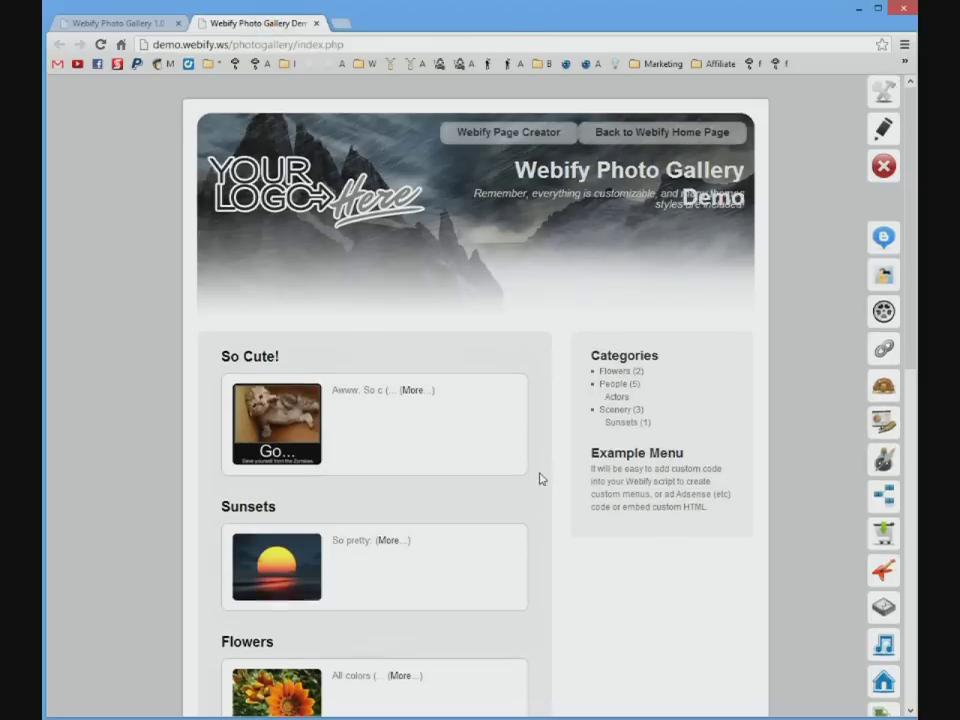
{"action": "scroll", "coordinate": [539, 479], "scroll_direction": "down", "scroll_amount": 3}
{"action": "left_click_drag", "start_coordinate": [335, 307], "coordinate": [365, 340]}
{"action": "scroll", "coordinate": [380, 595], "scroll_direction": "down", "scroll_amount": 1}
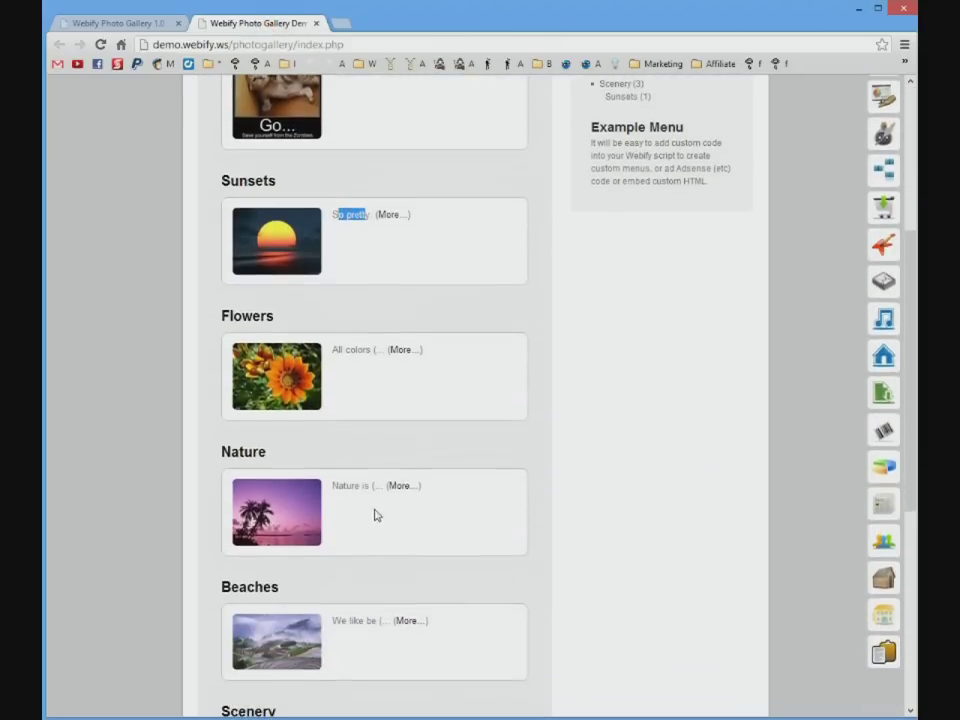
{"action": "left_click", "coordinate": [400, 485]}
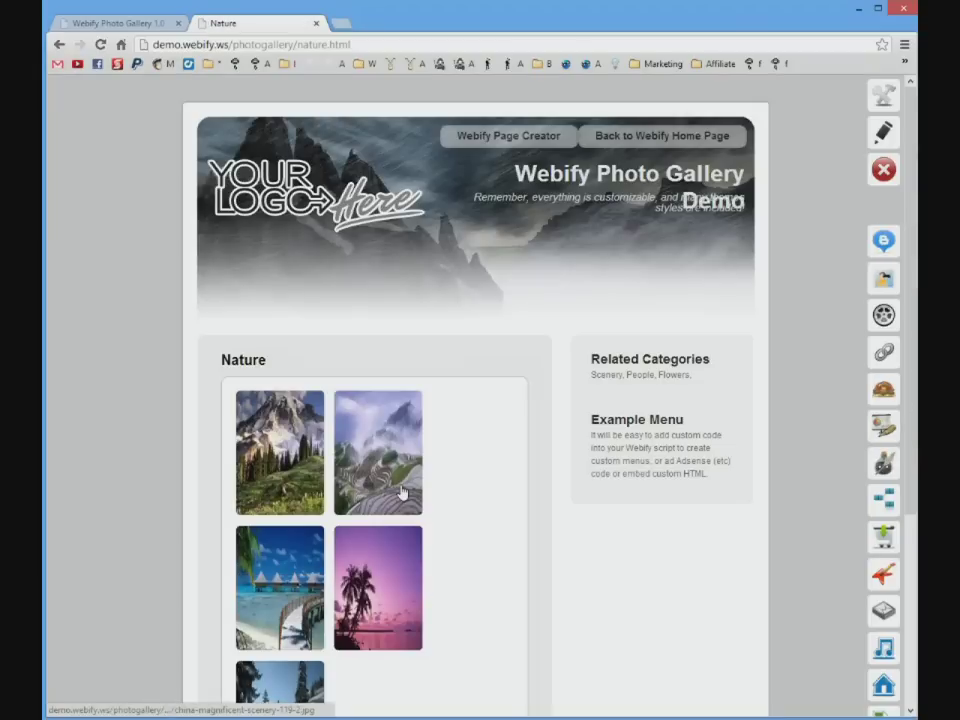
{"action": "scroll", "coordinate": [397, 487], "scroll_direction": "down", "scroll_amount": 3}
{"action": "scroll", "coordinate": [393, 485], "scroll_direction": "up", "scroll_amount": 3}
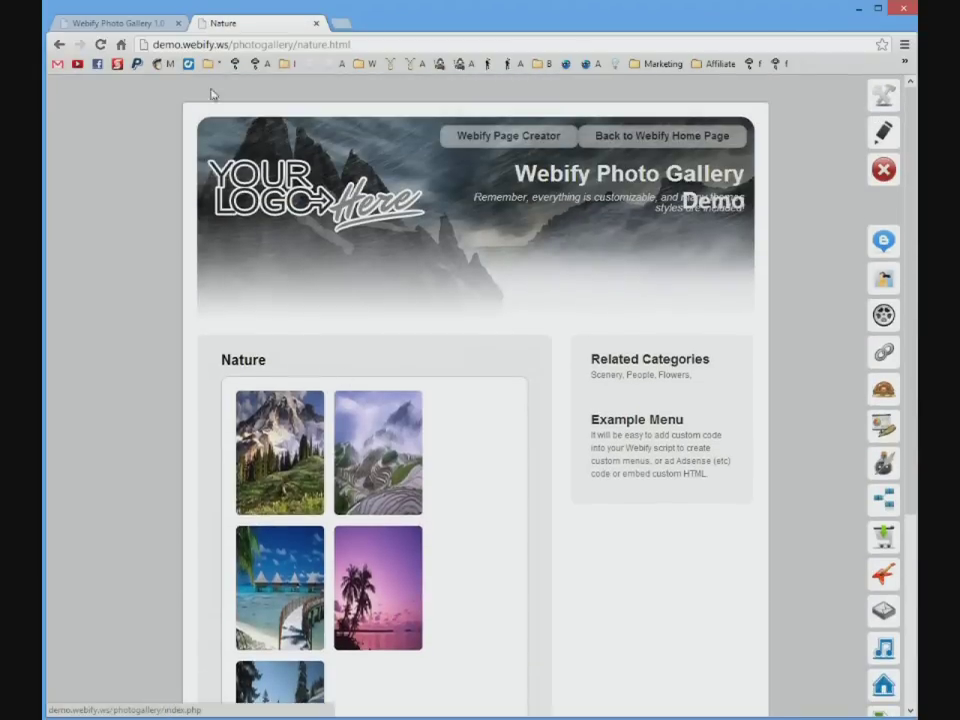
{"action": "left_click", "coordinate": [59, 44]}
Step: Set the maximum characters to show in titles to 5, save the layout options, and refresh the public gallery page
{"action": "left_click", "coordinate": [107, 22]}
{"action": "left_click", "coordinate": [279, 317]}
{"action": "type", "text": "5"}
{"action": "left_click", "coordinate": [716, 482]}
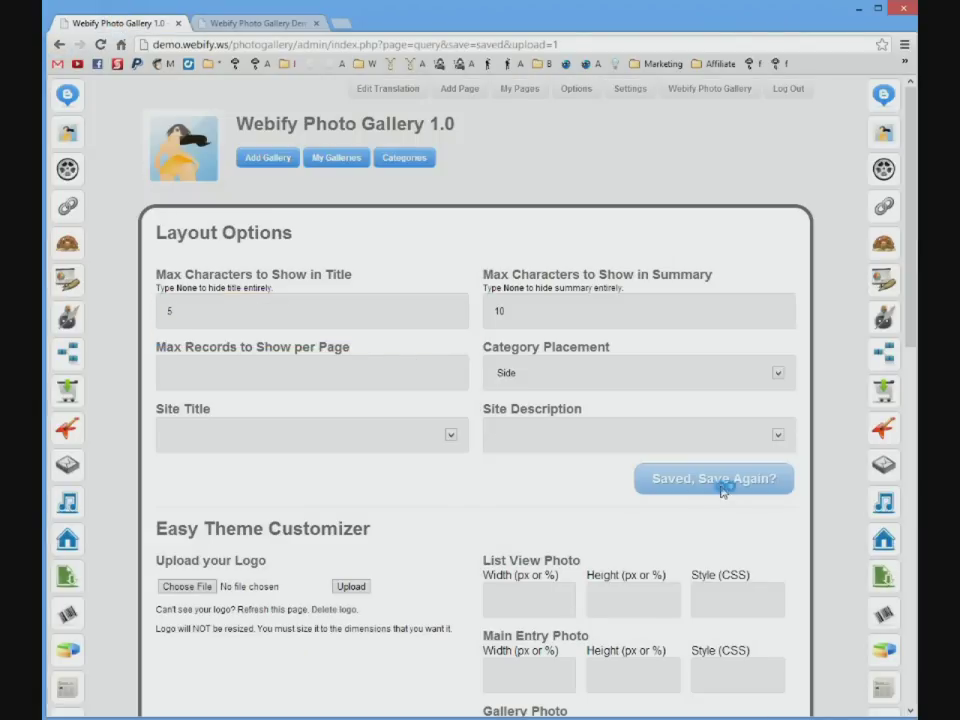
{"action": "left_click", "coordinate": [268, 27]}
{"action": "key", "text": "F5"}
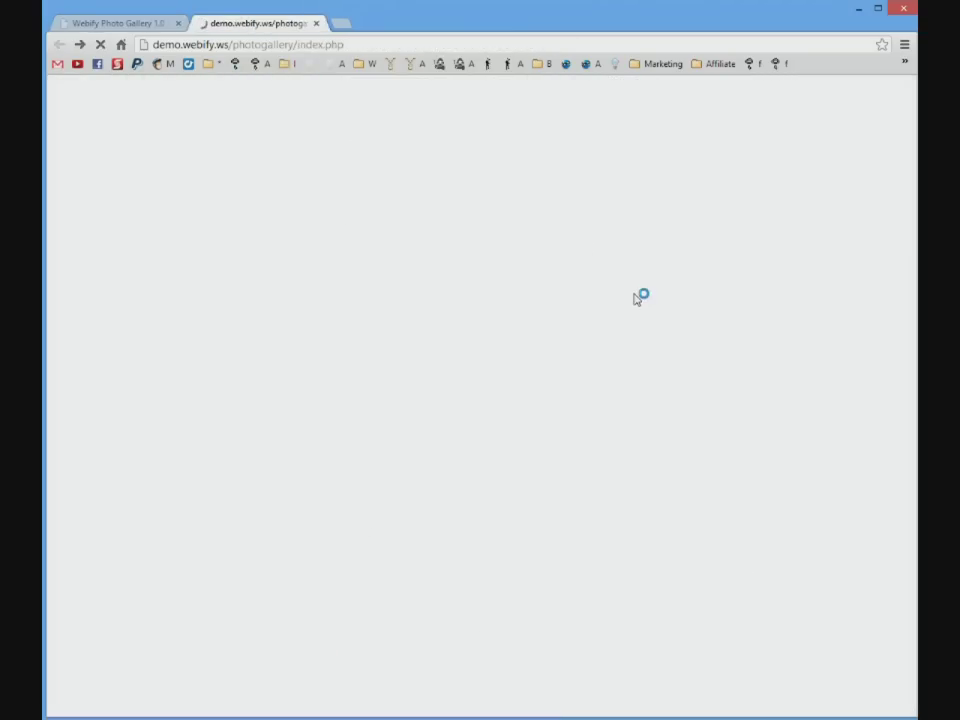
{"action": "scroll", "coordinate": [660, 424], "scroll_direction": "up", "scroll_amount": 3}
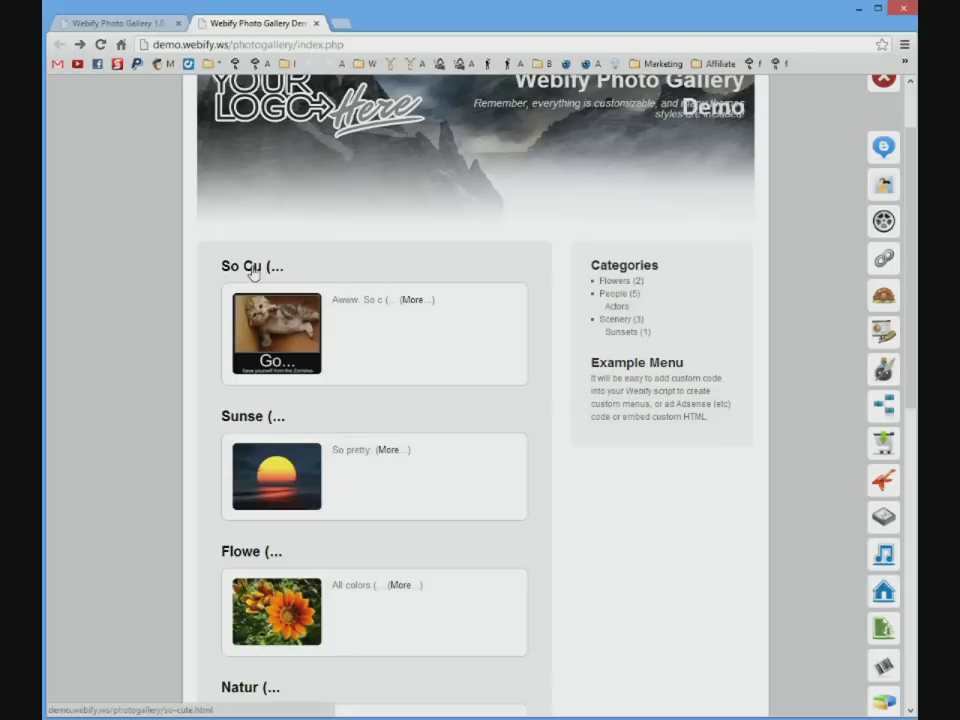
Step: Clear the title character limit in the layout options and set the maximum summary characters to None
{"action": "left_click", "coordinate": [115, 22]}
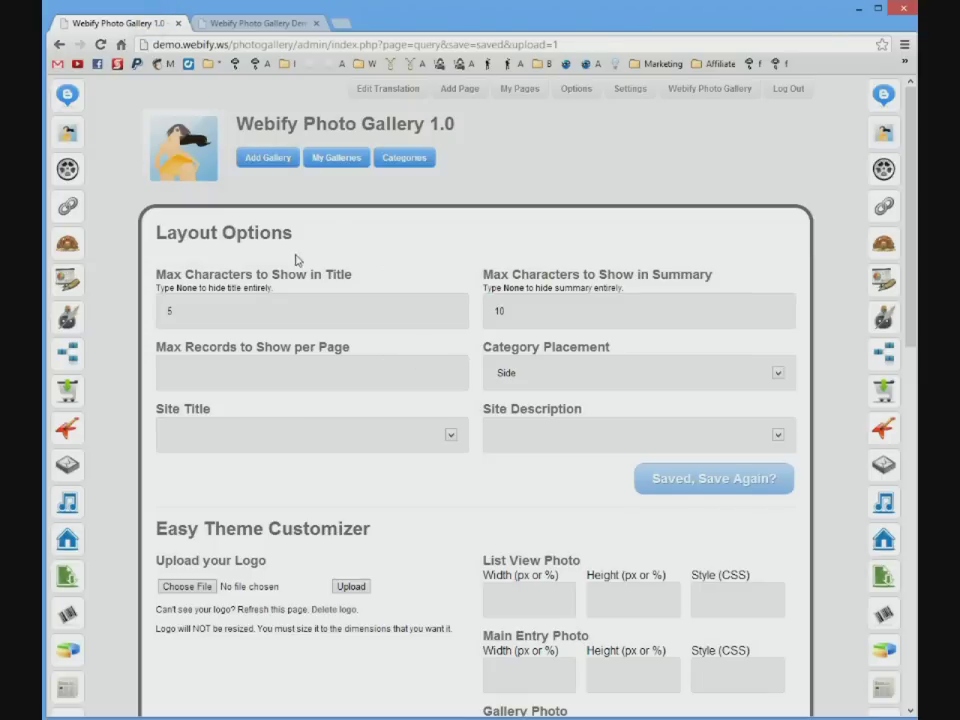
{"action": "left_click", "coordinate": [255, 312]}
{"action": "left_click_drag", "start_coordinate": [385, 311], "coordinate": [123, 292]}
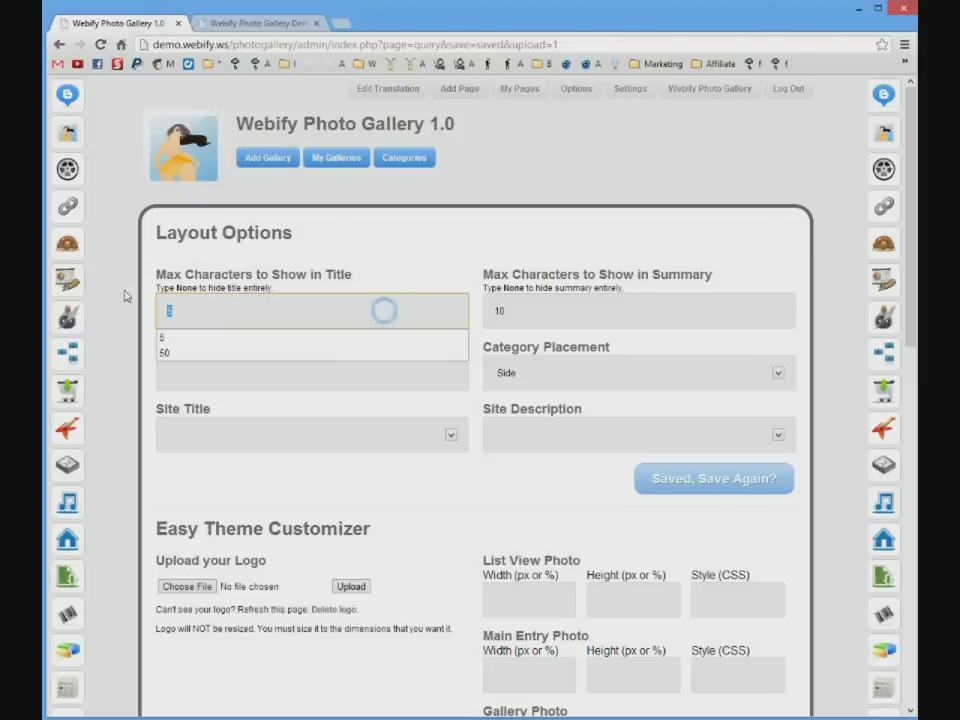
{"action": "key", "text": "BackSpace"}
{"action": "key", "text": "Tab"}
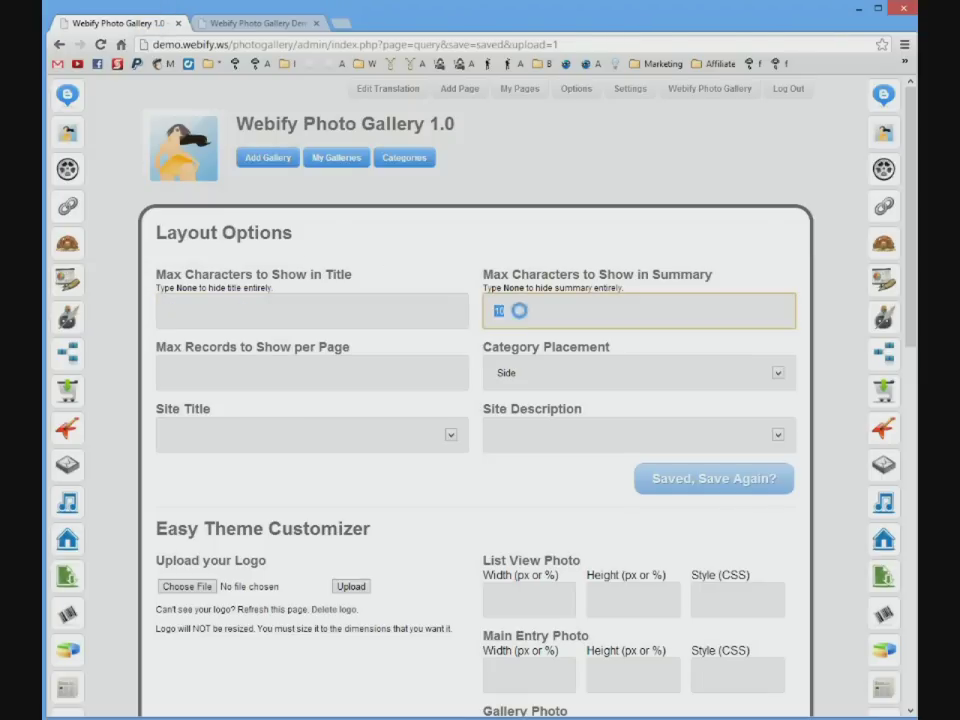
{"action": "left_click", "coordinate": [506, 311]}
{"action": "type", "text": "None"}
Step: Set the maximum title characters to None, save the layout options, and refresh the public gallery page
{"action": "double_click", "coordinate": [187, 288]}
{"action": "key", "text": "ctrl+c"}
{"action": "left_click", "coordinate": [187, 310]}
{"action": "key", "text": "ctrl+v"}
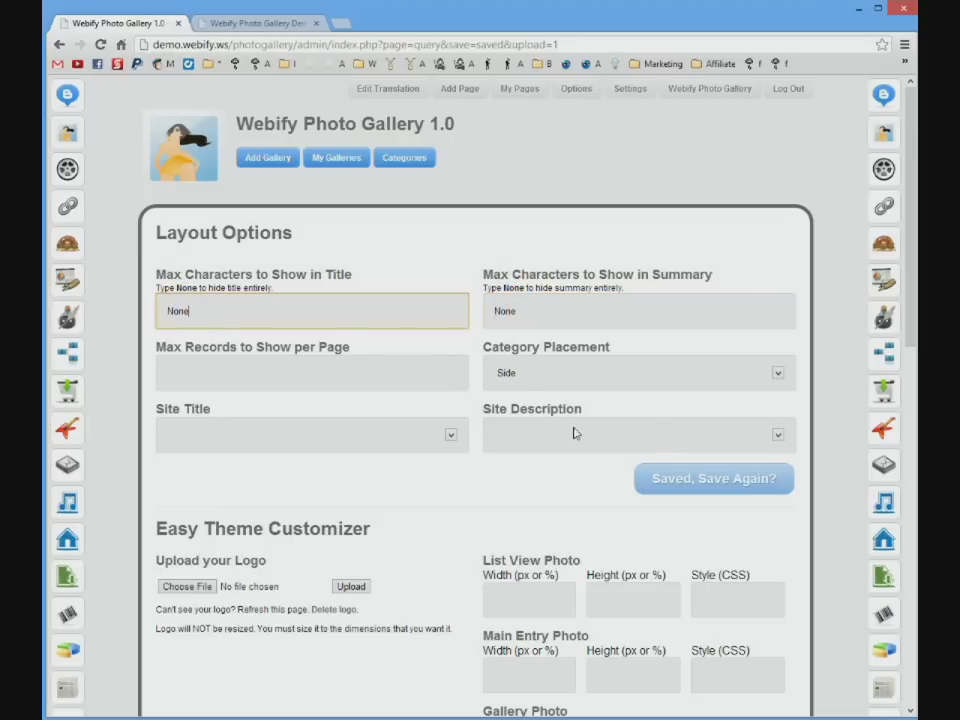
{"action": "left_click", "coordinate": [684, 479]}
{"action": "left_click", "coordinate": [257, 22]}
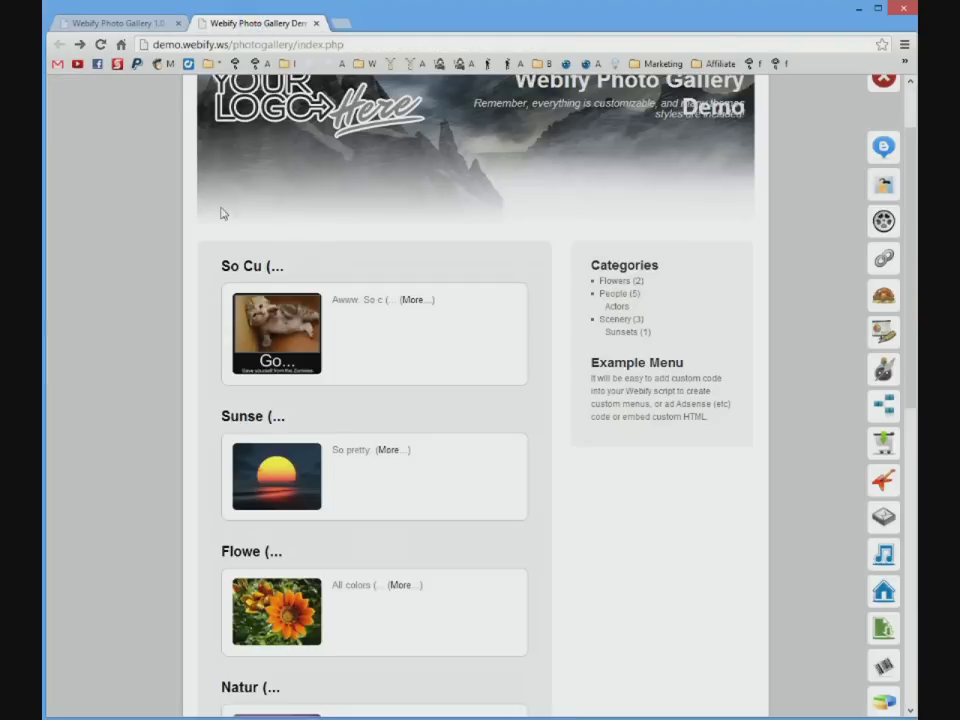
{"action": "key", "text": "F5"}
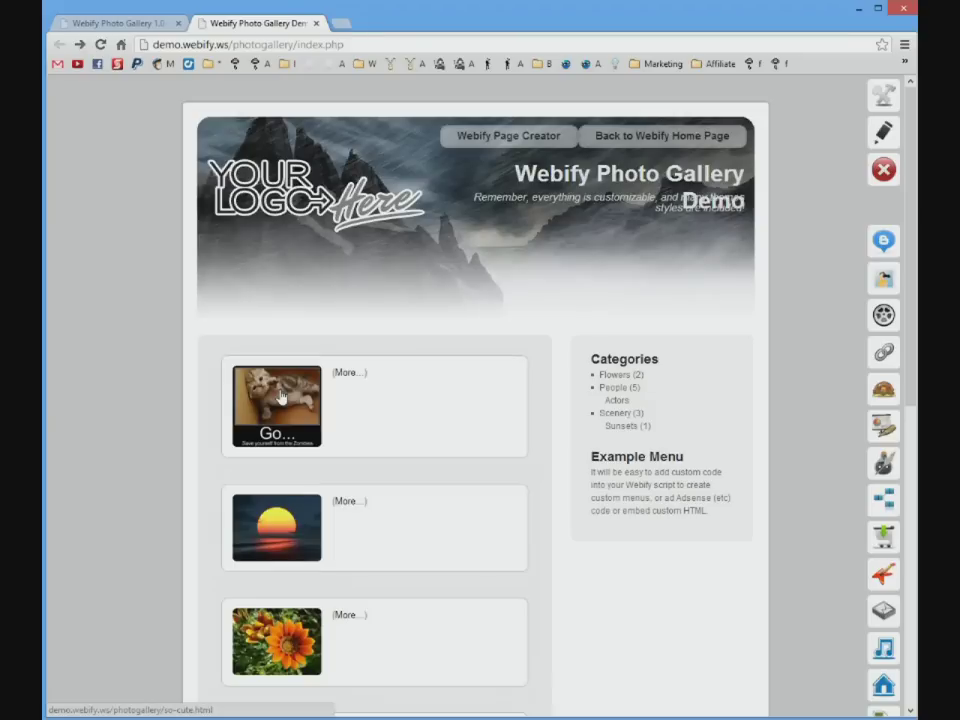
Step: Set the maximum records to show per page to 3 in the layout options and save them
{"action": "scroll", "coordinate": [290, 400], "scroll_direction": "down", "scroll_amount": 3}
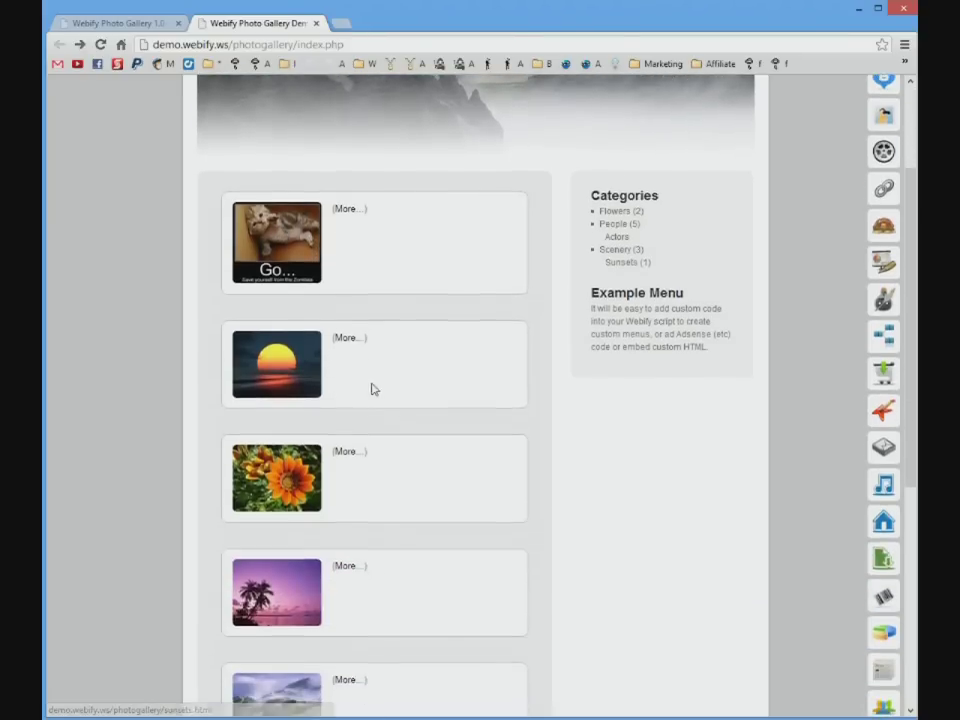
{"action": "scroll", "coordinate": [398, 410], "scroll_direction": "up", "scroll_amount": 2}
{"action": "scroll", "coordinate": [398, 410], "scroll_direction": "up", "scroll_amount": 1}
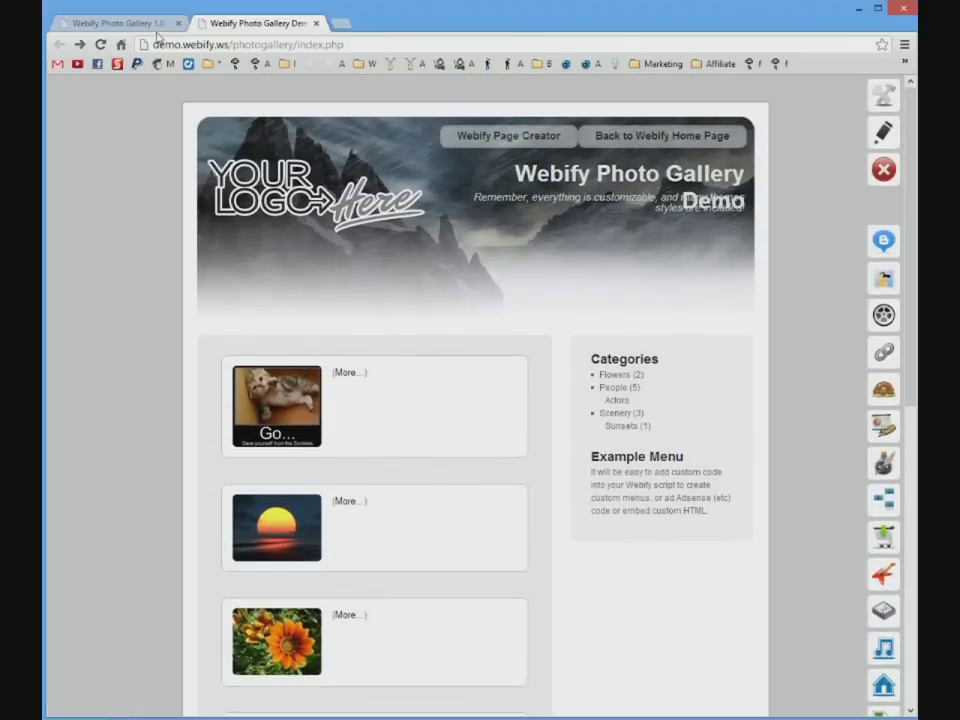
{"action": "left_click", "coordinate": [117, 22]}
{"action": "left_click", "coordinate": [317, 287]}
{"action": "left_click", "coordinate": [565, 314]}
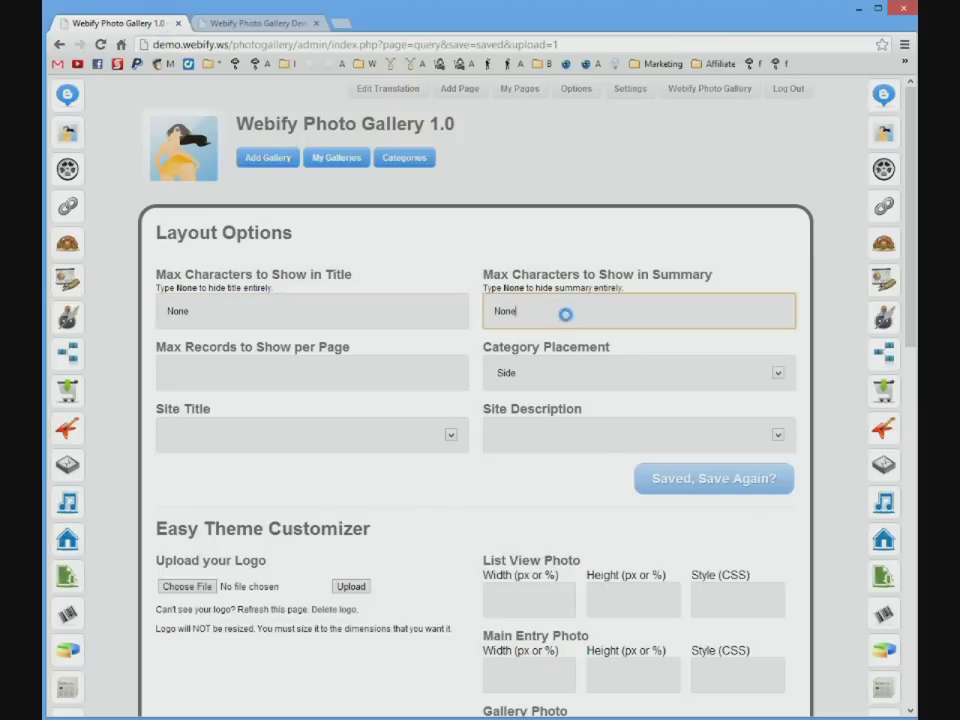
{"action": "scroll", "coordinate": [300, 360], "scroll_direction": "down", "scroll_amount": 1}
{"action": "left_click", "coordinate": [246, 347]}
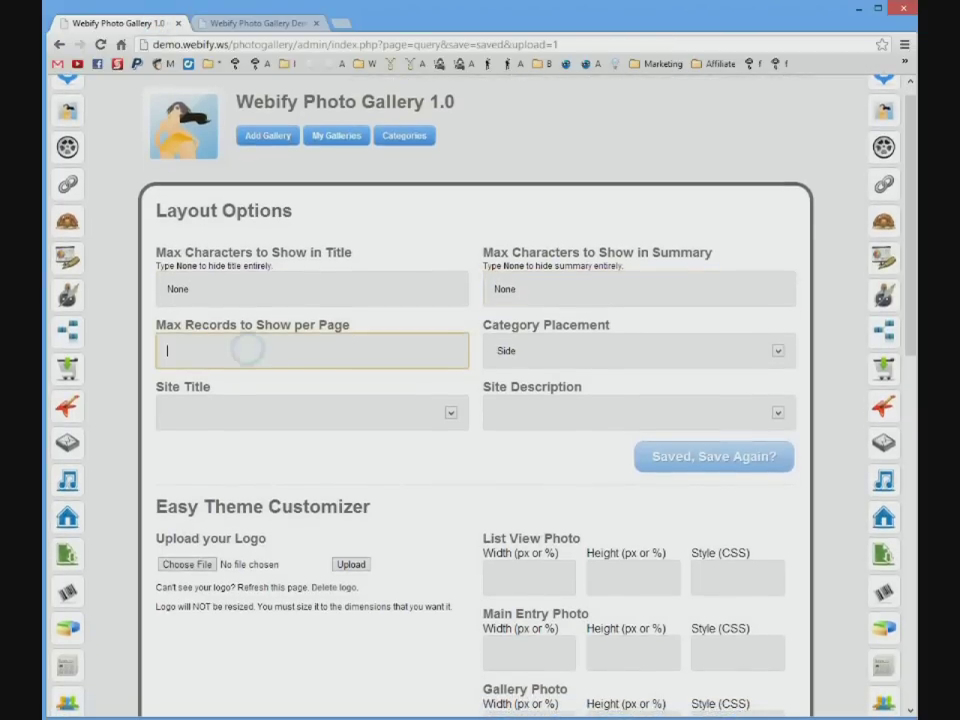
{"action": "left_click", "coordinate": [692, 462]}
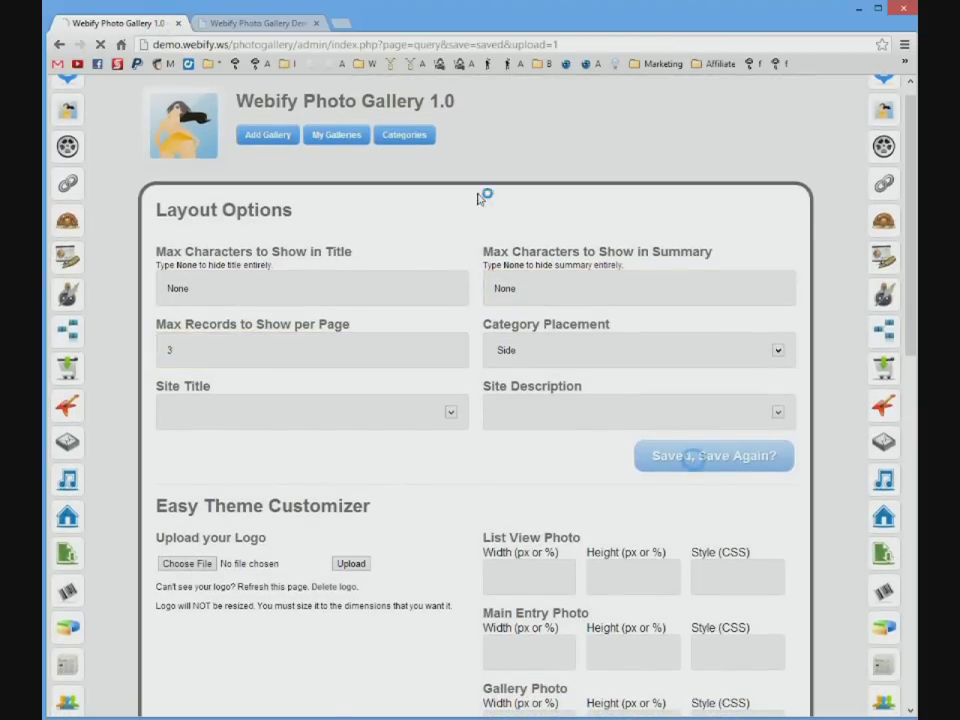
Step: Refresh the public gallery's front page and look over how many entries it lists
{"action": "left_click", "coordinate": [258, 22]}
{"action": "scroll", "coordinate": [238, 360], "scroll_direction": "down", "scroll_amount": 3}
{"action": "scroll", "coordinate": [230, 350], "scroll_direction": "down", "scroll_amount": 3}
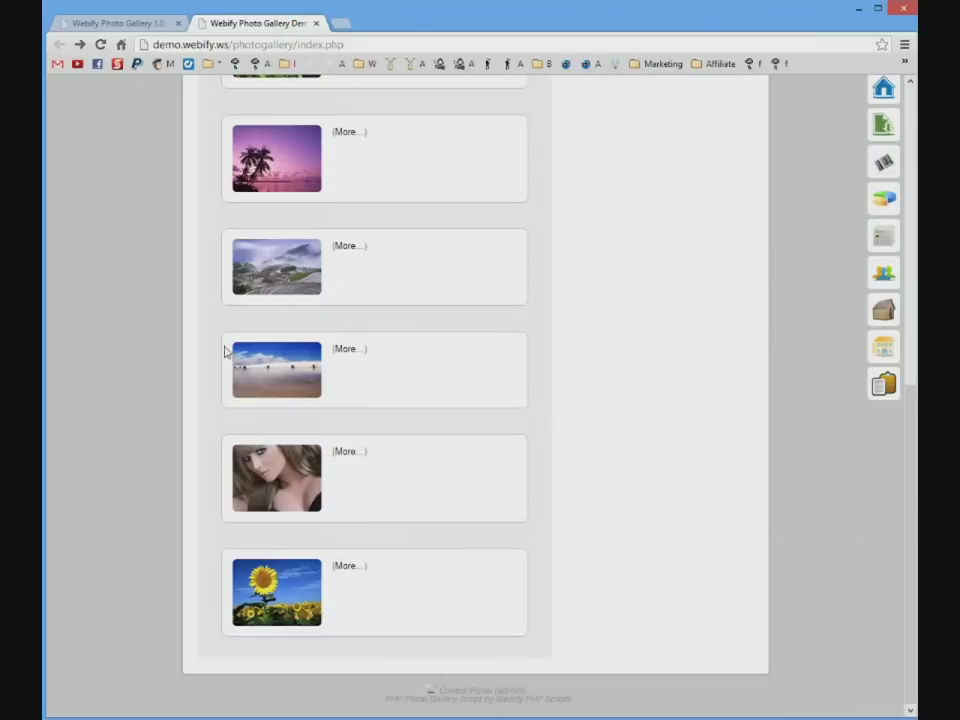
{"action": "scroll", "coordinate": [225, 347], "scroll_direction": "up", "scroll_amount": 4}
{"action": "key", "text": "F5"}
{"action": "scroll", "coordinate": [200, 375], "scroll_direction": "down", "scroll_amount": 3}
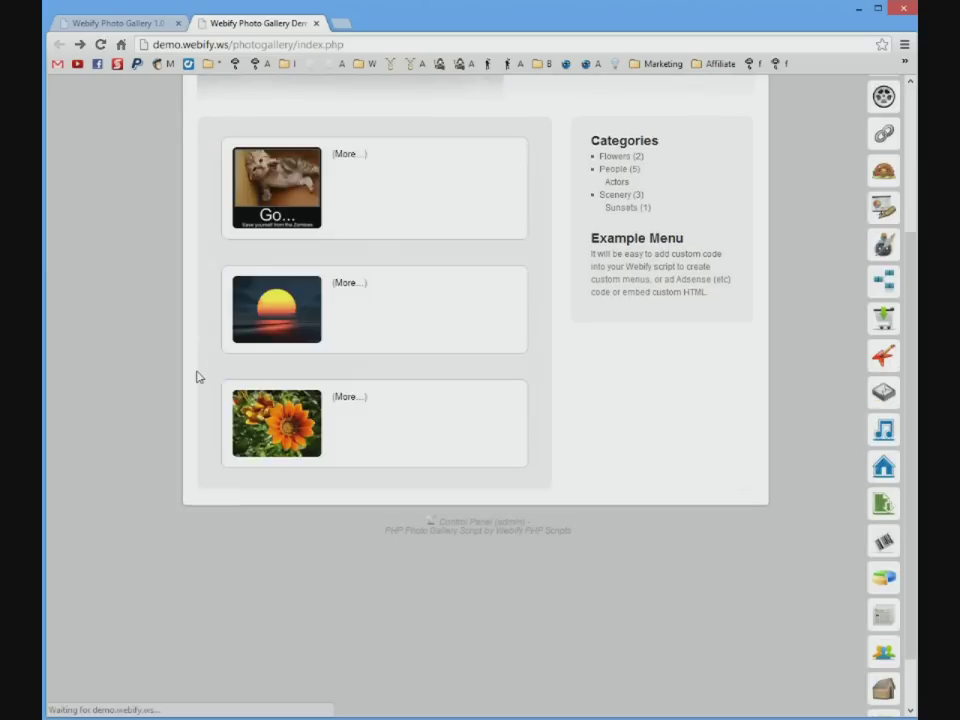
{"action": "scroll", "coordinate": [151, 370], "scroll_direction": "up", "scroll_amount": 3}
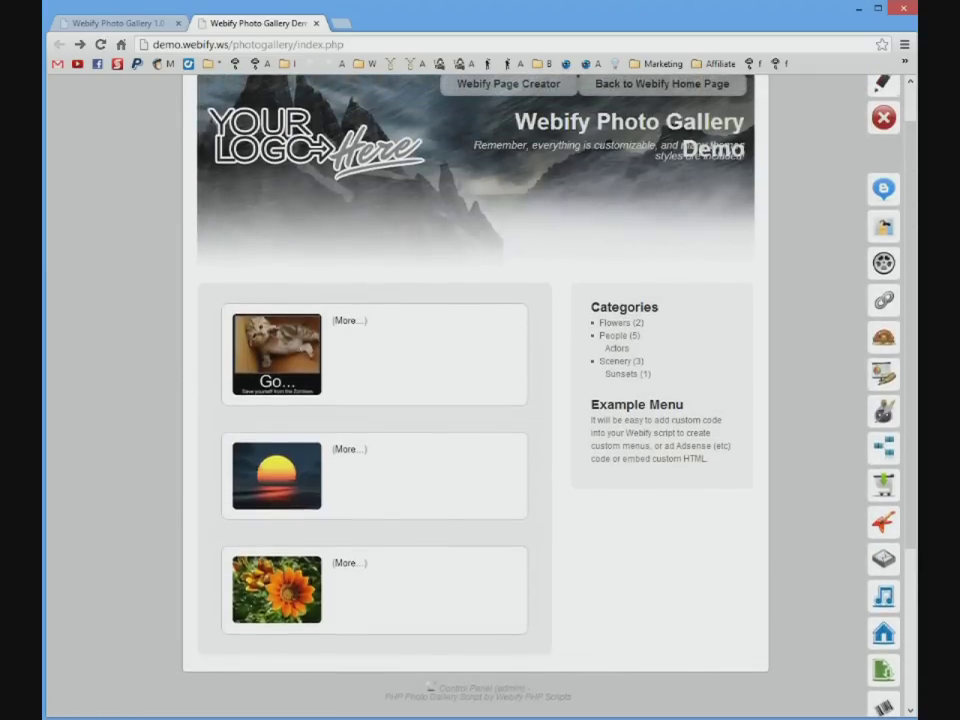
Step: Open the People category on the public gallery, go to its page 2, and return to page 1
{"action": "left_click", "coordinate": [617, 335]}
{"action": "scroll", "coordinate": [228, 398], "scroll_direction": "down", "scroll_amount": 2}
{"action": "scroll", "coordinate": [293, 315], "scroll_direction": "up", "scroll_amount": 4}
{"action": "scroll", "coordinate": [310, 278], "scroll_direction": "down", "scroll_amount": 3}
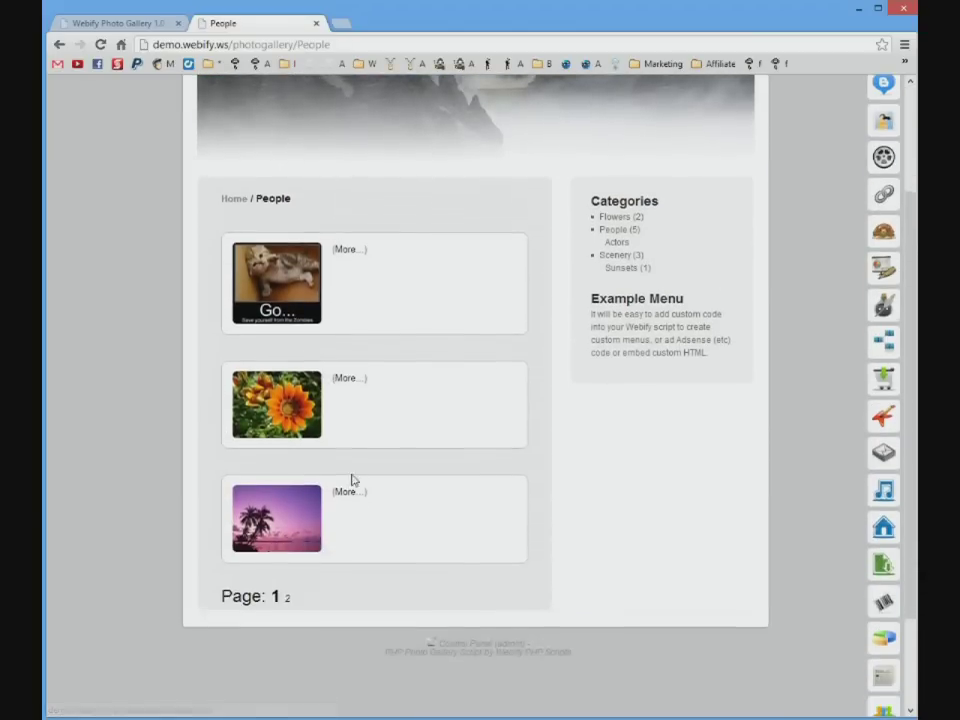
{"action": "left_click", "coordinate": [288, 590]}
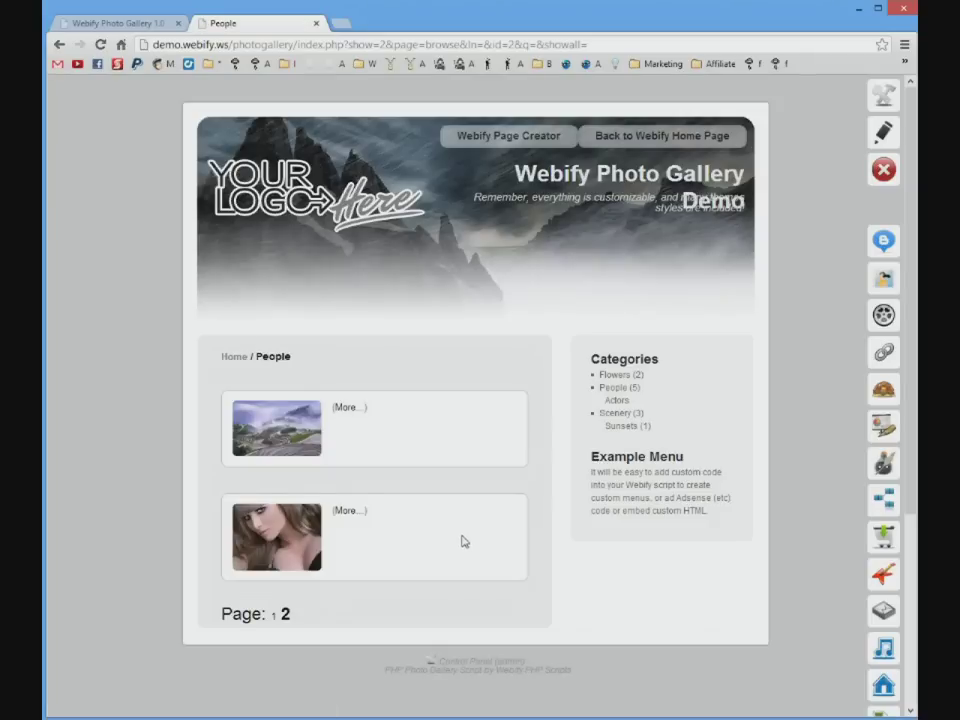
{"action": "scroll", "coordinate": [321, 520], "scroll_direction": "down", "scroll_amount": 2}
{"action": "left_click", "coordinate": [273, 465]}
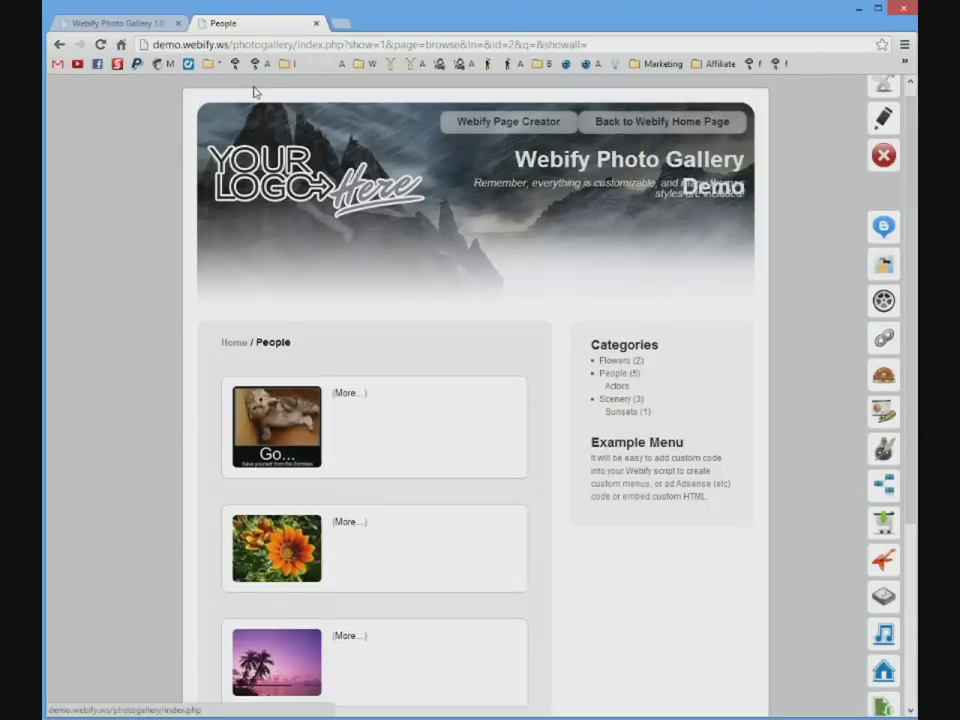
Step: Set the Site Title layout option to Show
{"action": "left_click", "coordinate": [118, 22]}
{"action": "left_click", "coordinate": [259, 371]}
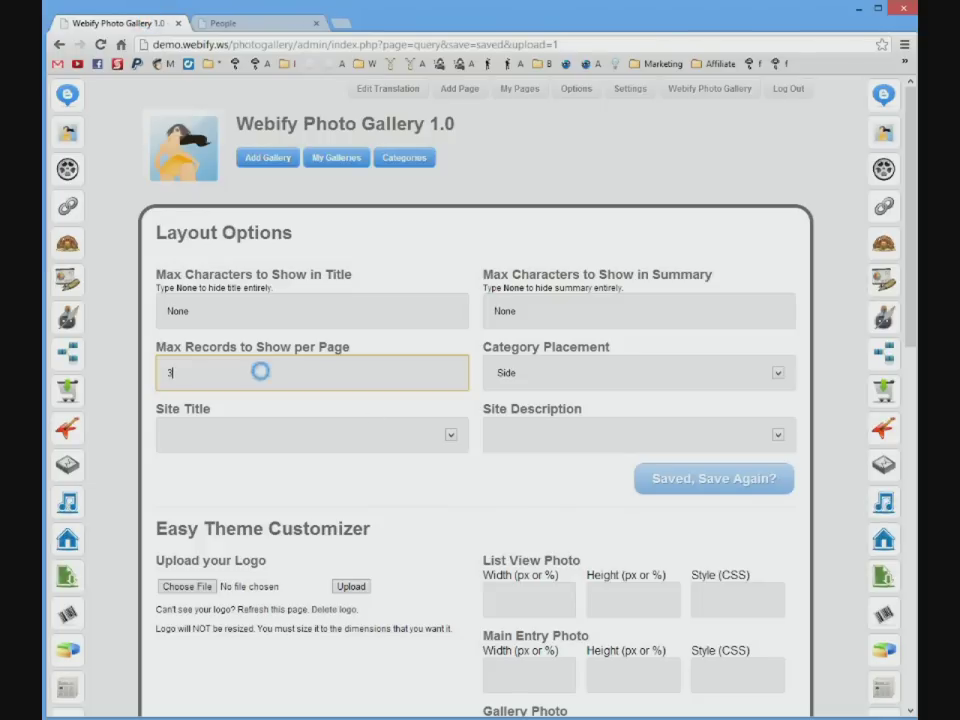
{"action": "left_click", "coordinate": [253, 446]}
{"action": "left_click", "coordinate": [255, 452]}
{"action": "left_click", "coordinate": [253, 444]}
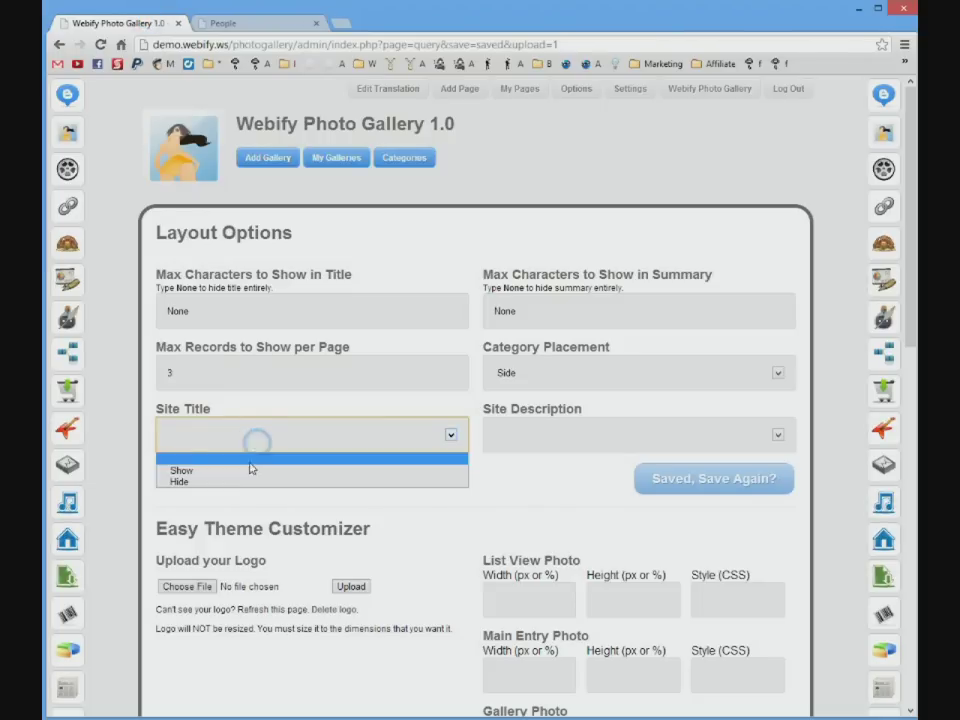
{"action": "left_click", "coordinate": [249, 471]}
Step: Examine the site title in the public gallery's header and highlight the site description text beneath it
{"action": "left_click", "coordinate": [228, 22]}
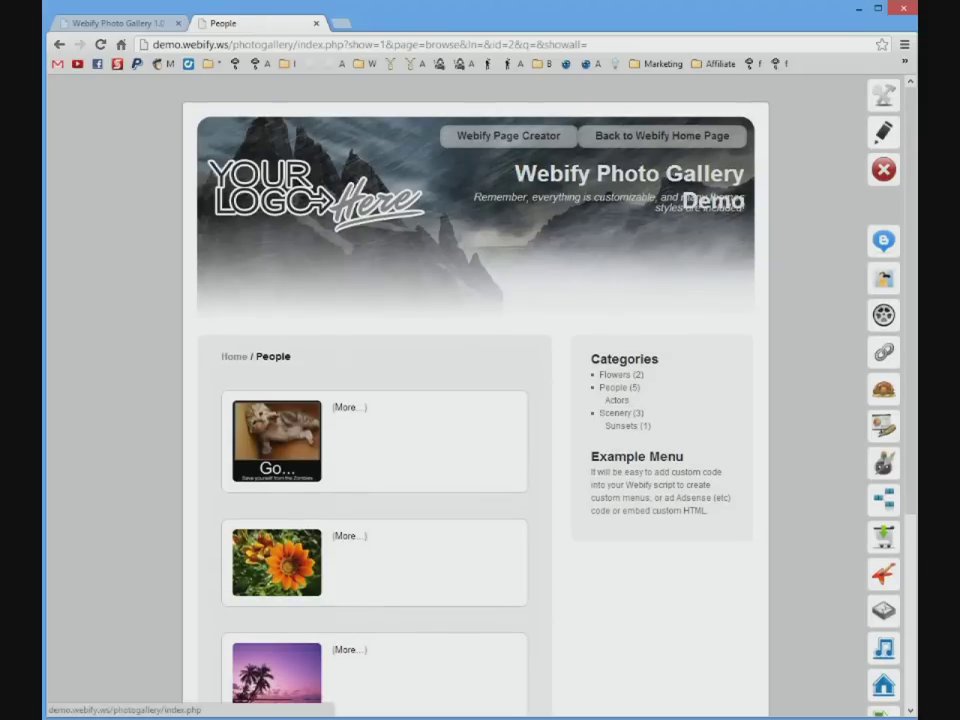
{"action": "left_click", "coordinate": [120, 22]}
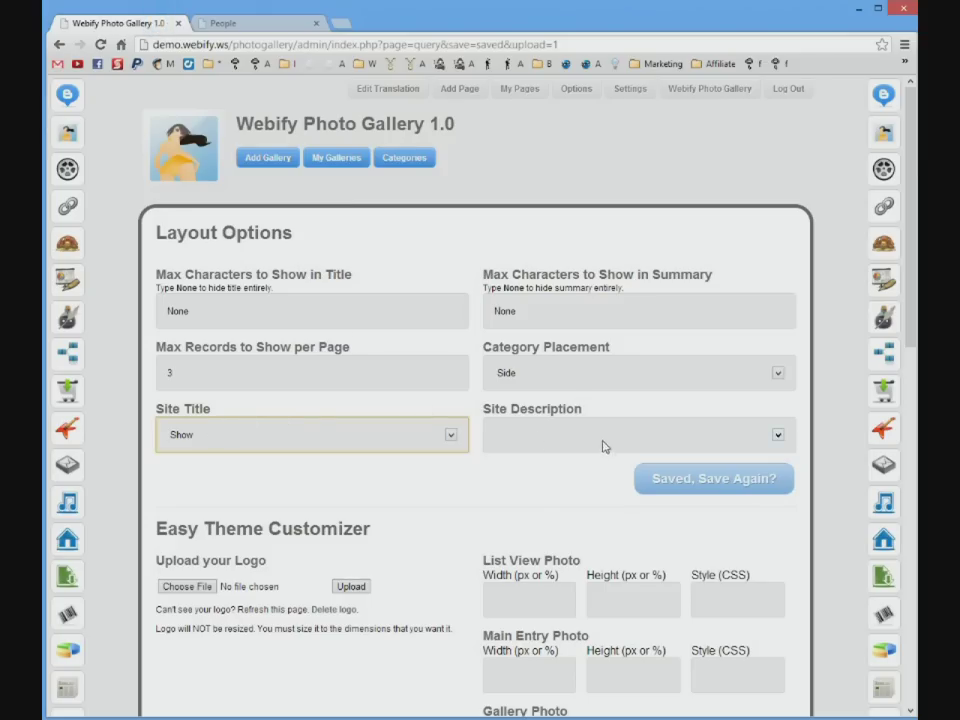
{"action": "left_click", "coordinate": [262, 22]}
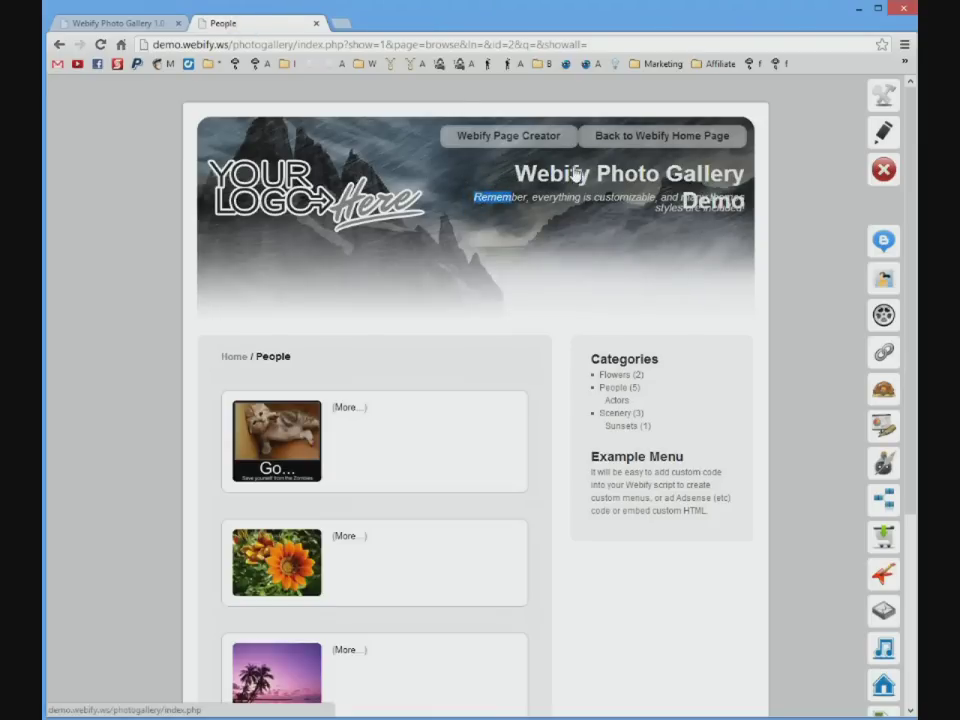
{"action": "left_click", "coordinate": [524, 198]}
{"action": "left_click_drag", "start_coordinate": [477, 196], "coordinate": [744, 208]}
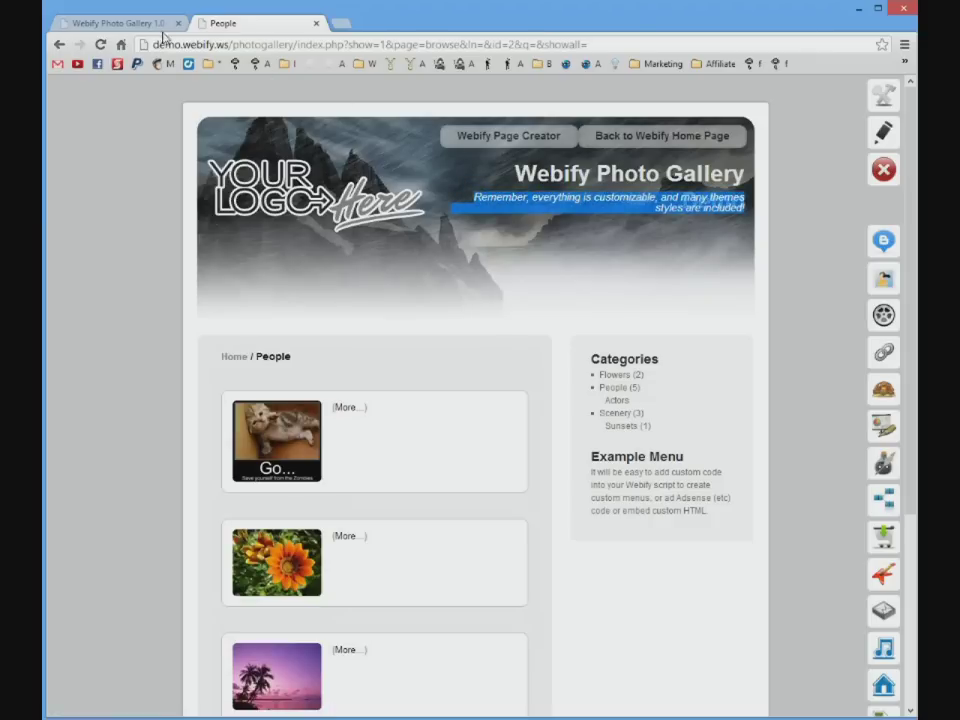
Step: Set the Site Description option to Hide, save the layout options, and refresh the public People page
{"action": "left_click", "coordinate": [120, 22]}
{"action": "left_click", "coordinate": [536, 430]}
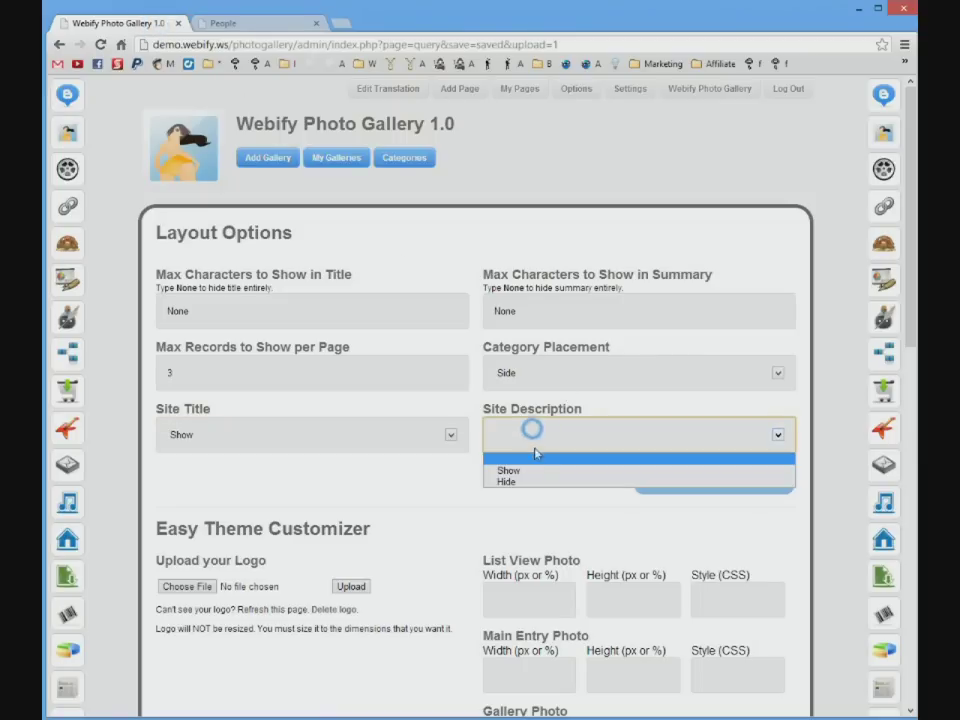
{"action": "left_click", "coordinate": [531, 480]}
{"action": "left_click", "coordinate": [686, 479]}
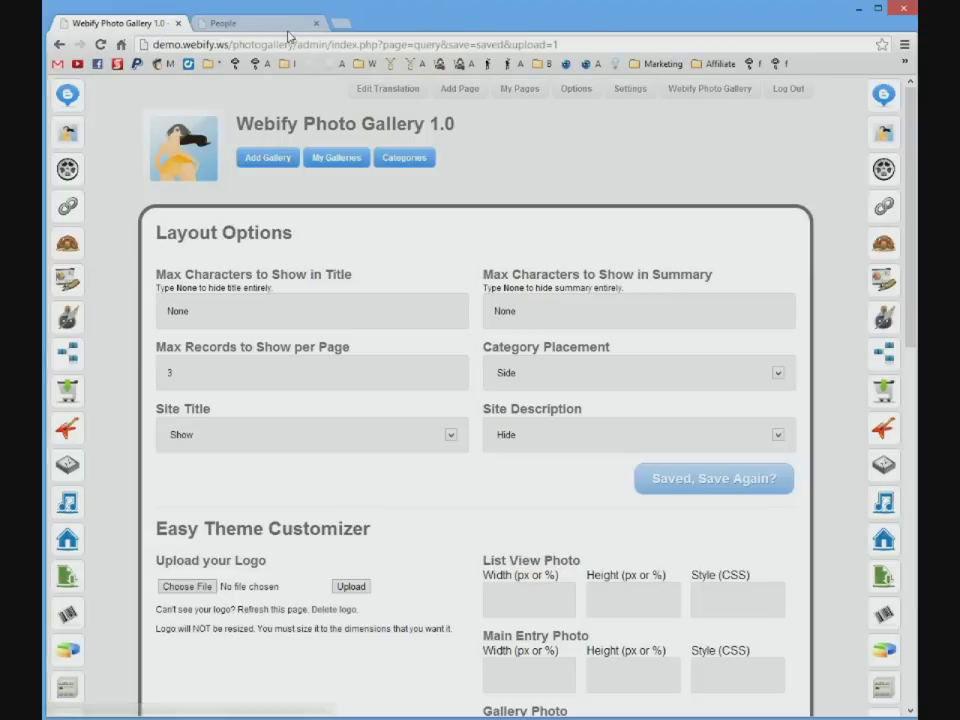
{"action": "left_click", "coordinate": [285, 28]}
{"action": "key", "text": "F5"}
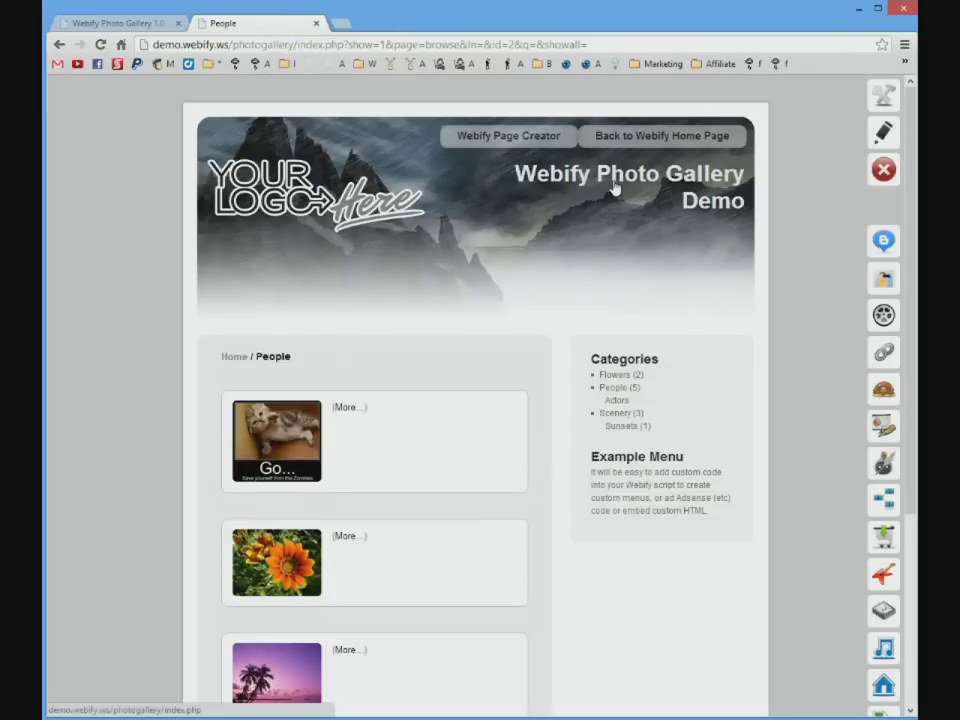
Step: Review the logo upload and photo size options in the Easy Theme Customizer, and return to the public gallery's front page
{"action": "left_click", "coordinate": [123, 24]}
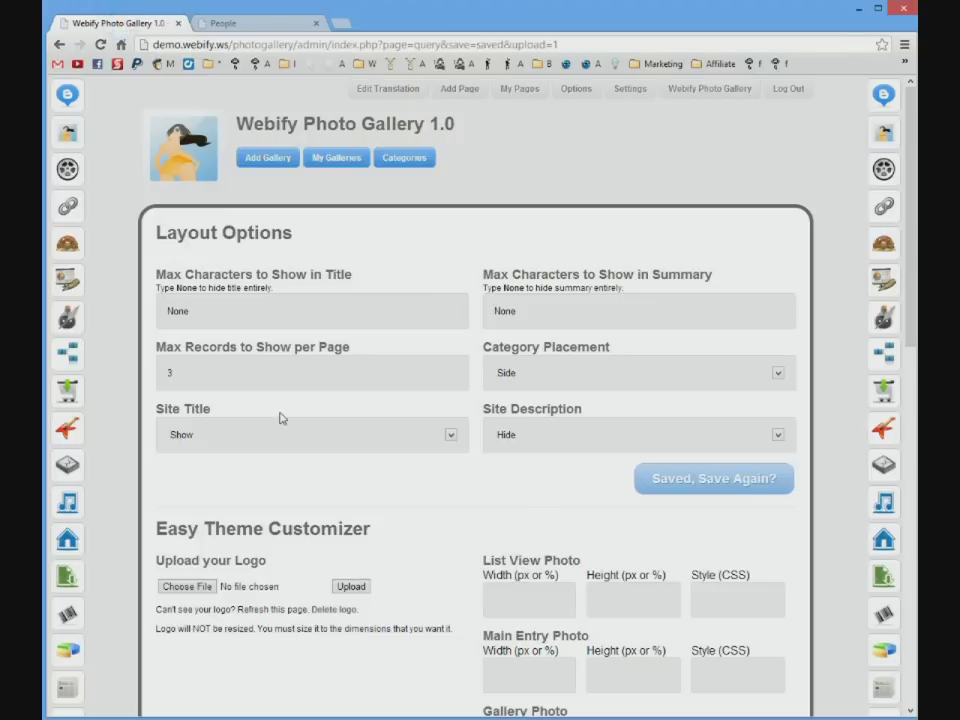
{"action": "scroll", "coordinate": [304, 377], "scroll_direction": "down", "scroll_amount": 3}
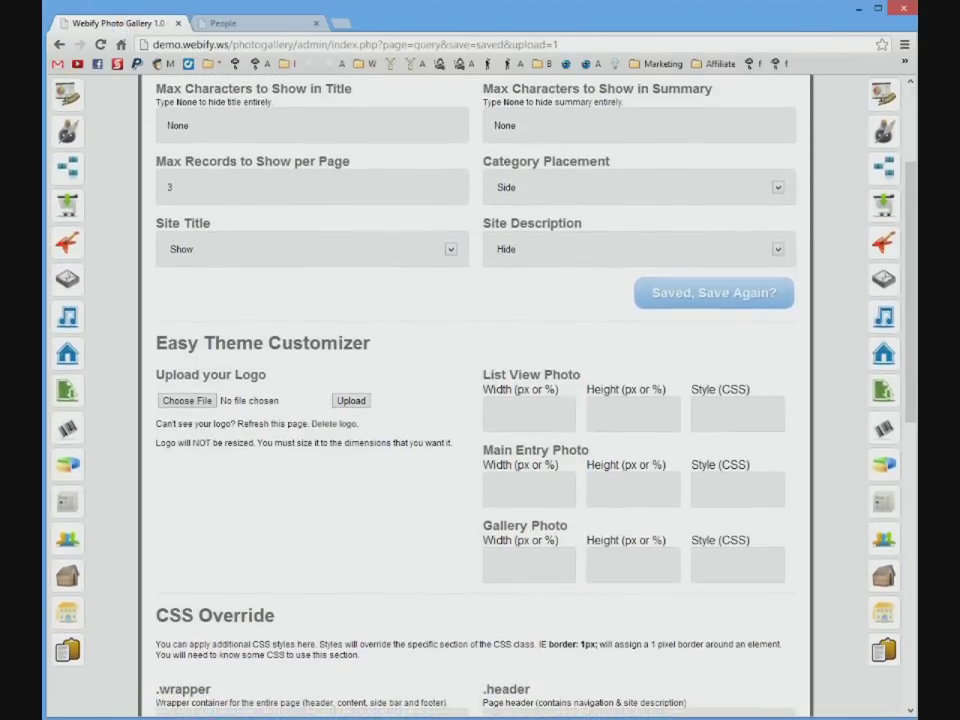
{"action": "left_click", "coordinate": [256, 23]}
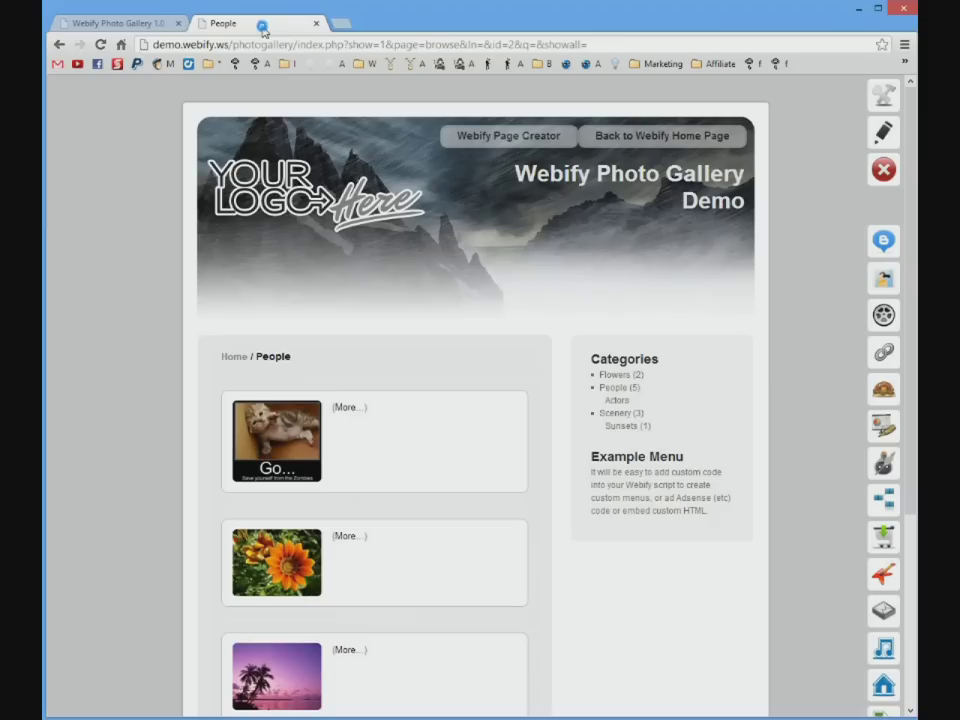
{"action": "left_click", "coordinate": [218, 130]}
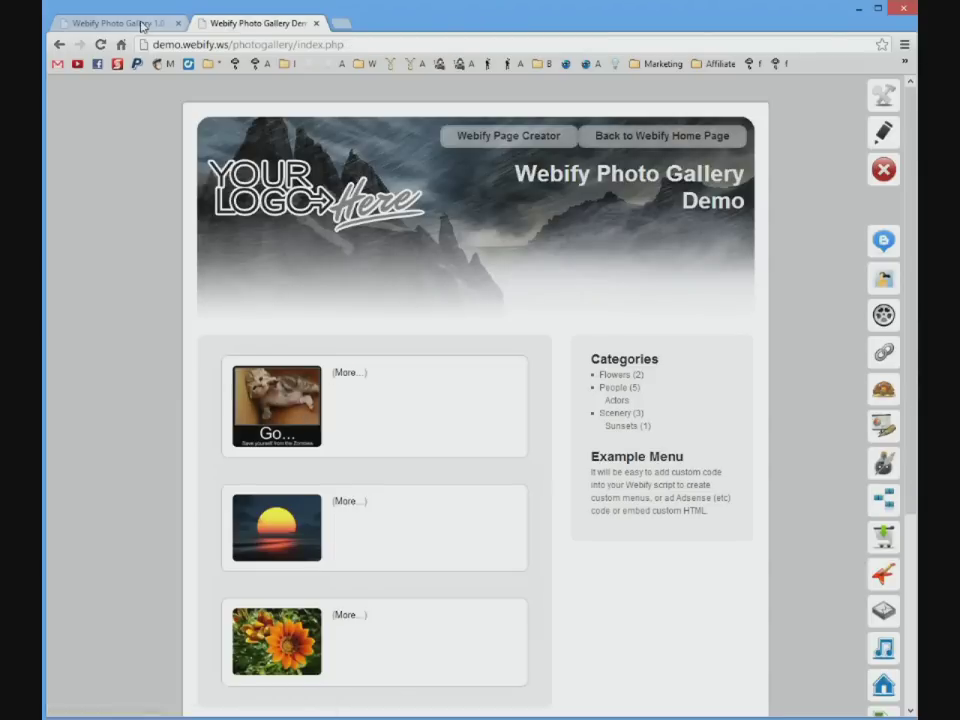
Step: Set the List View Photo width to 200px, save the options, and refresh the public gallery's front page
{"action": "left_click", "coordinate": [110, 21]}
{"action": "left_click", "coordinate": [529, 411]}
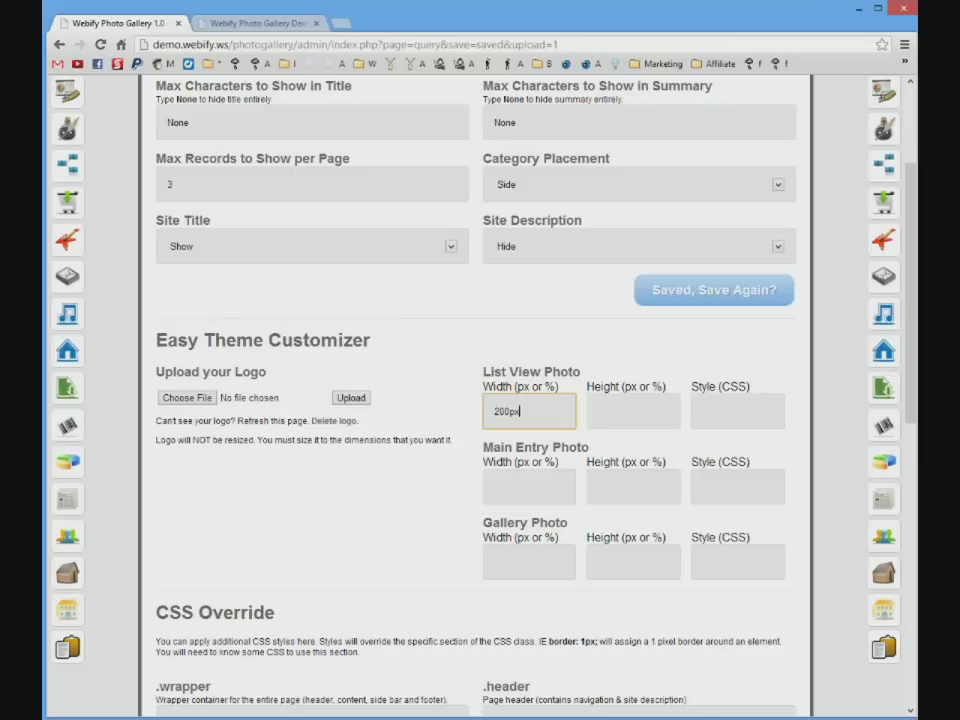
{"action": "left_click", "coordinate": [668, 291]}
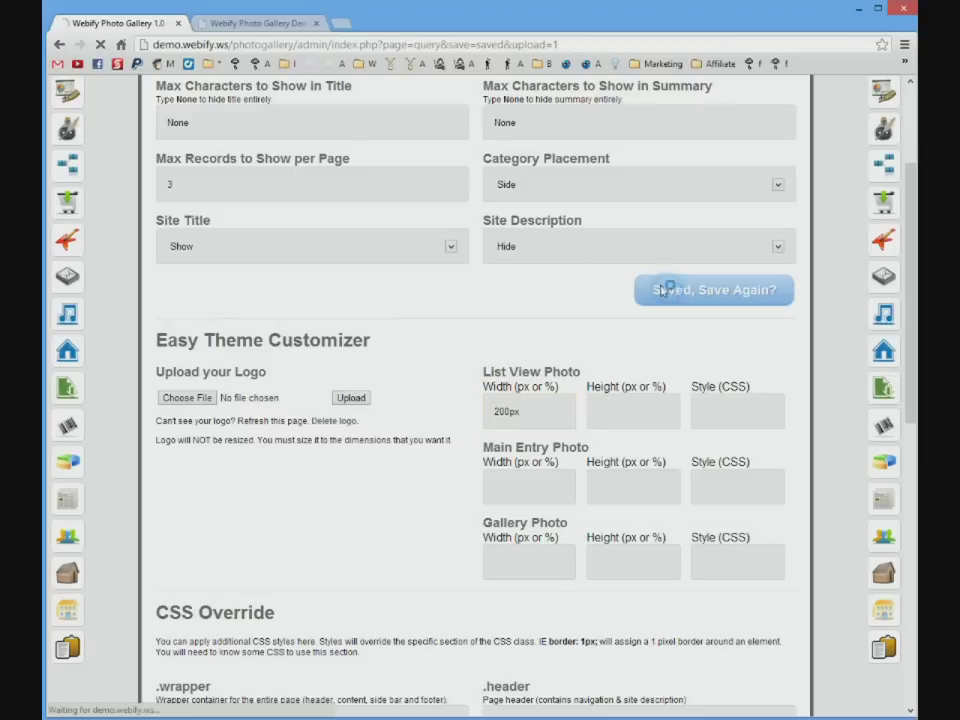
{"action": "left_click", "coordinate": [260, 22]}
{"action": "key", "text": "F5"}
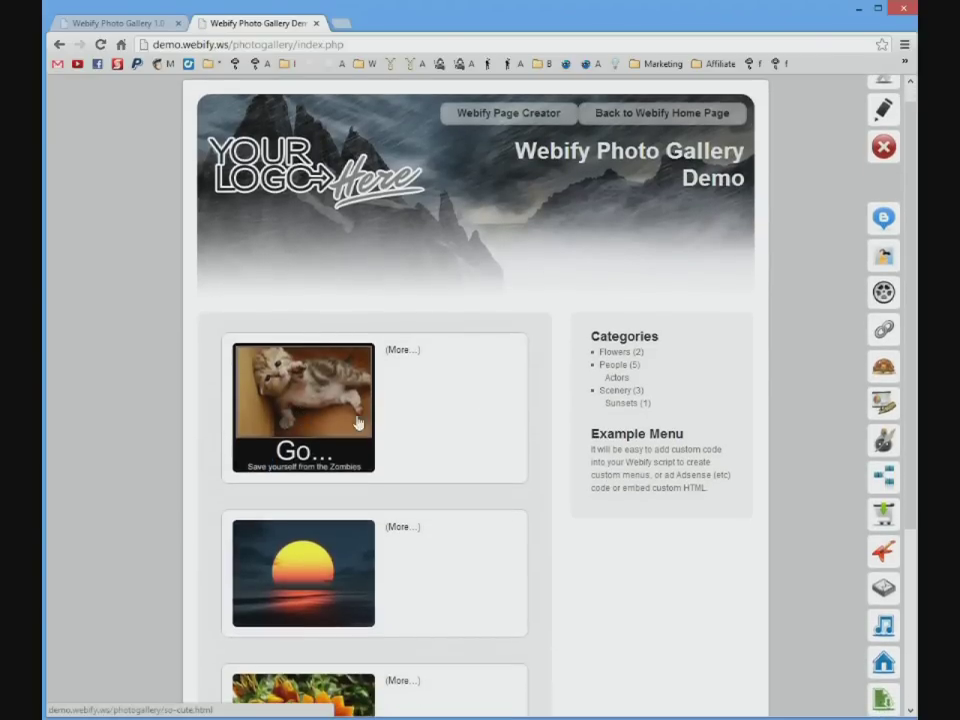
{"action": "scroll", "coordinate": [536, 439], "scroll_direction": "down", "scroll_amount": 3}
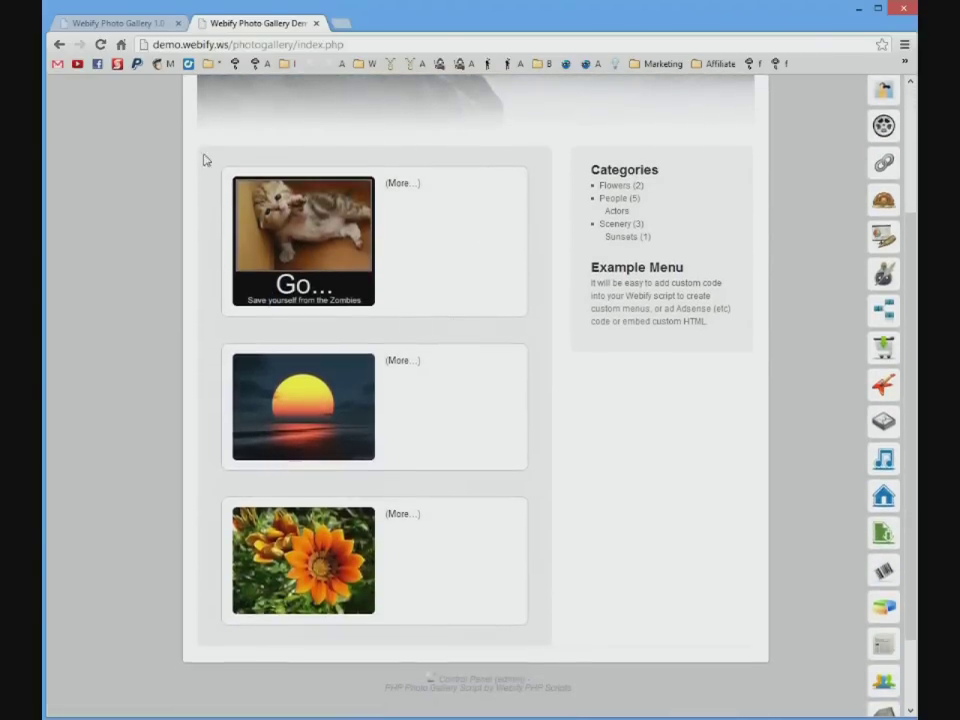
Step: Open the So Cute! gallery from the public front page and examine its photo thumbnails
{"action": "left_click", "coordinate": [103, 22]}
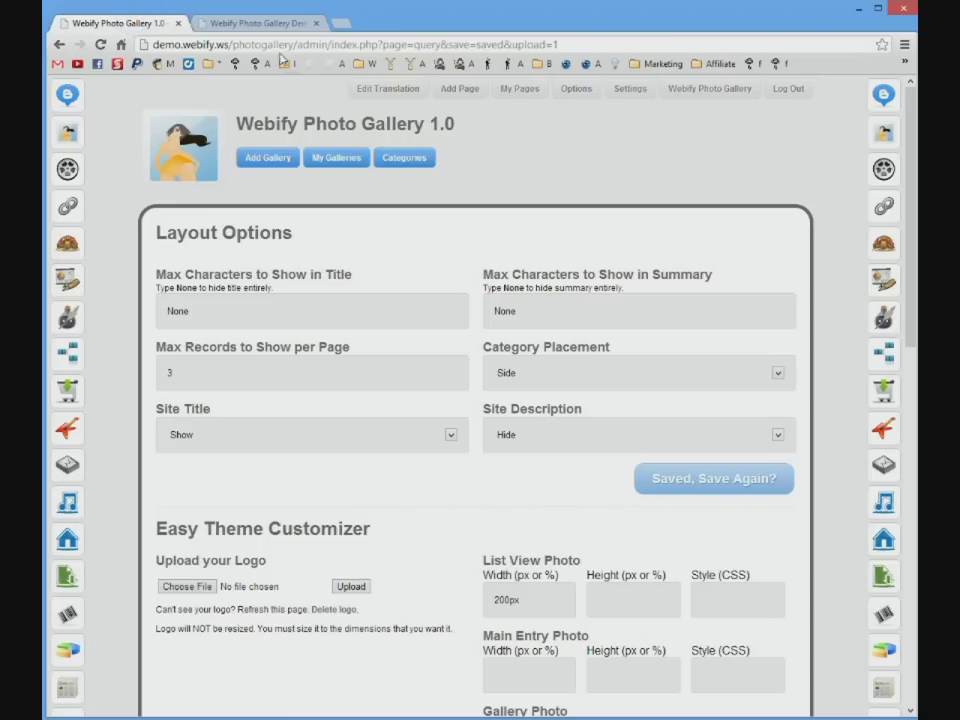
{"action": "left_click", "coordinate": [277, 23]}
{"action": "left_click", "coordinate": [289, 243]}
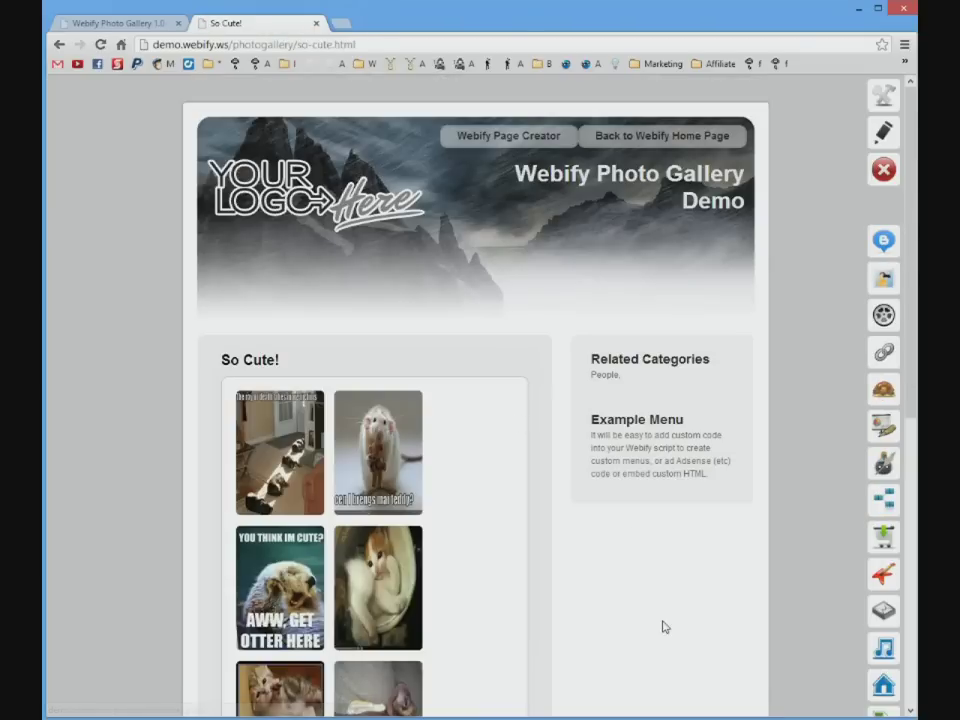
{"action": "scroll", "coordinate": [662, 627], "scroll_direction": "down", "scroll_amount": 3}
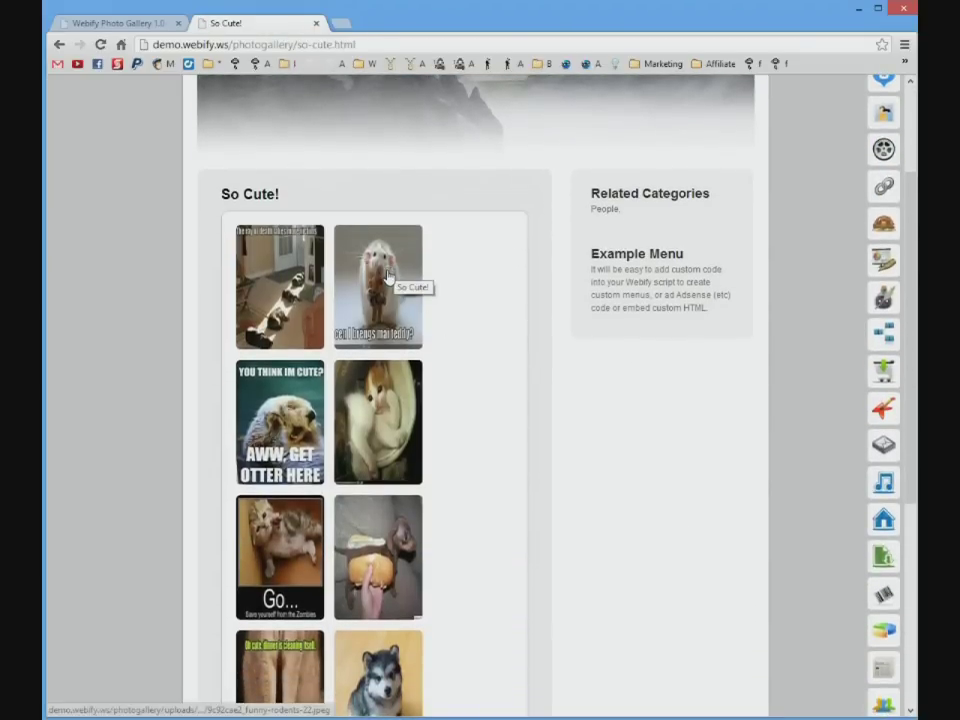
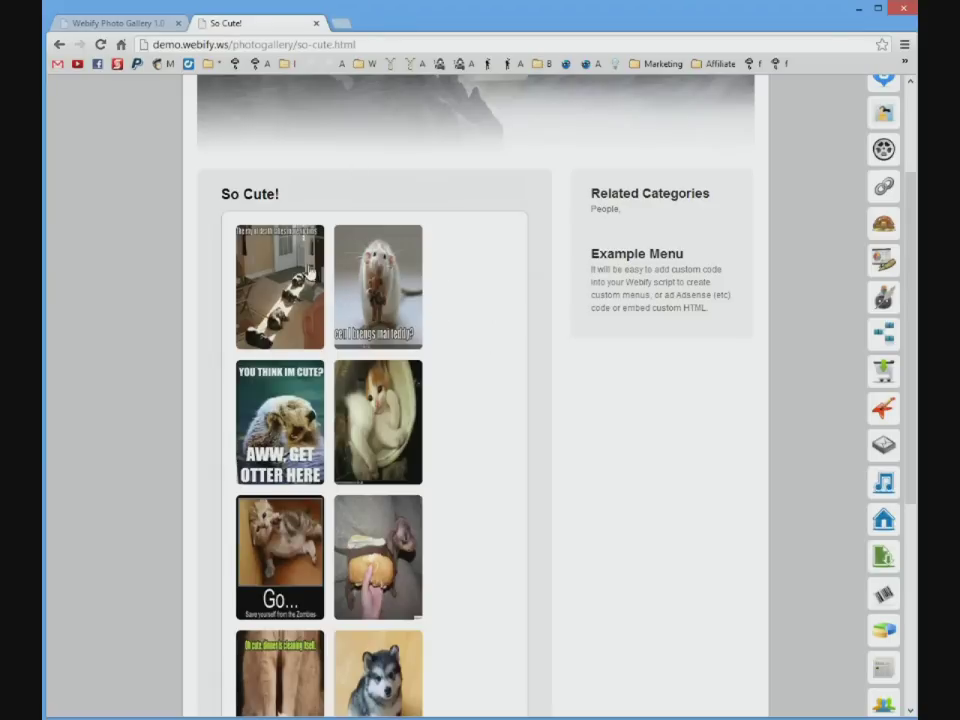
Step: Set the Gallery Photo width to 100px in the Easy Theme Customizer and save the options
{"action": "left_click", "coordinate": [135, 25]}
{"action": "scroll", "coordinate": [530, 400], "scroll_direction": "down", "scroll_amount": 3}
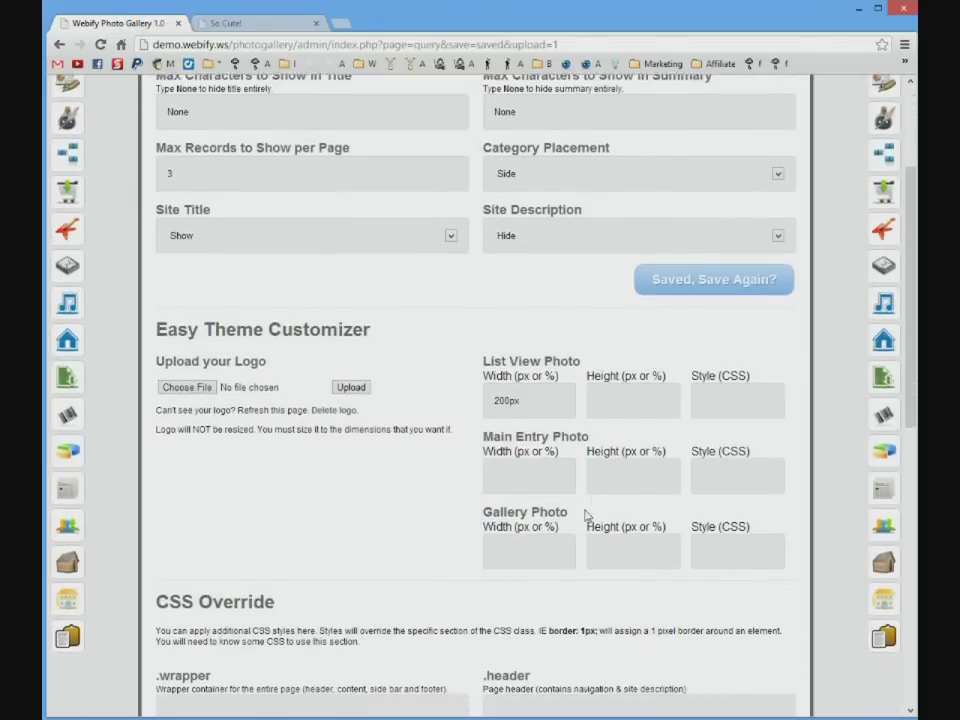
{"action": "left_click", "coordinate": [491, 537]}
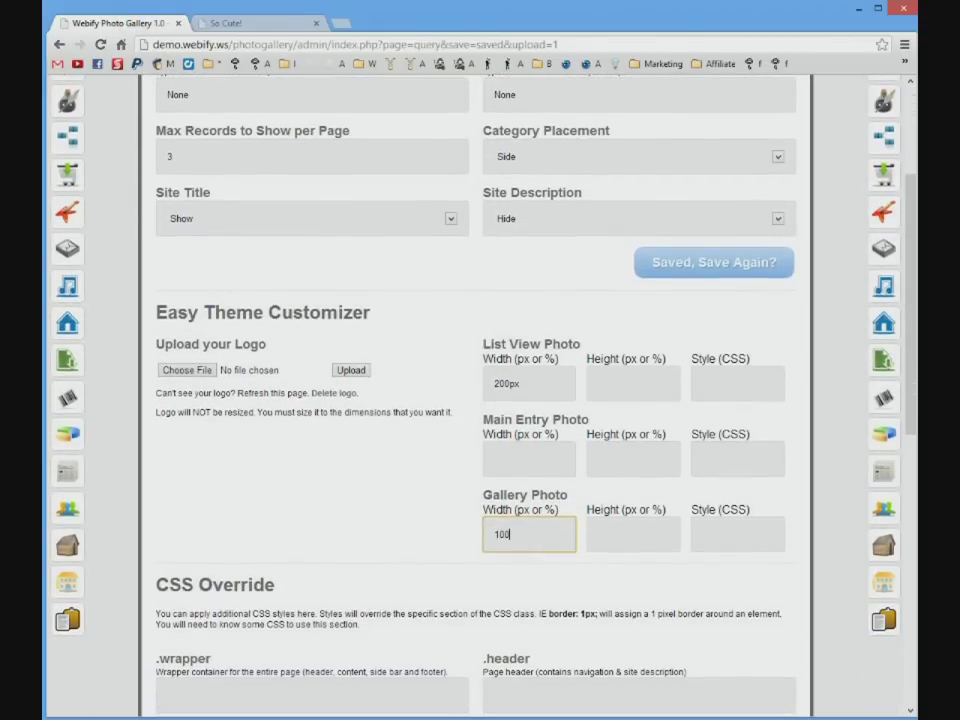
{"action": "type", "text": "100px"}
{"action": "left_click", "coordinate": [714, 262]}
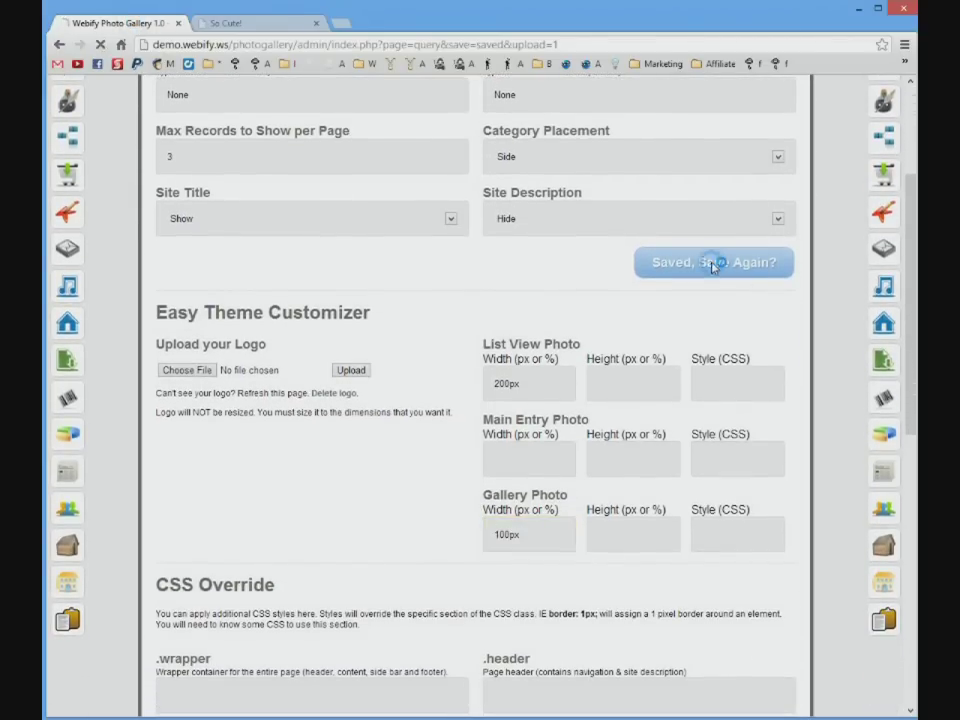
Step: Refresh the So Cute! gallery page and examine its resized photo thumbnails
{"action": "left_click", "coordinate": [250, 22]}
{"action": "key", "text": "F5"}
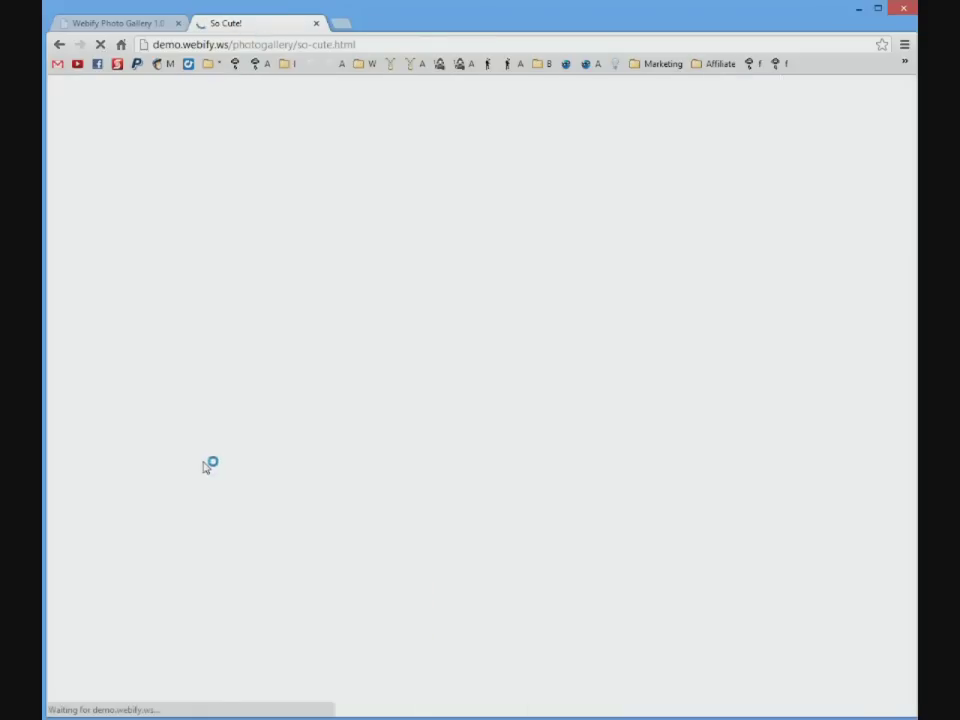
{"action": "scroll", "coordinate": [283, 446], "scroll_direction": "down", "scroll_amount": 1}
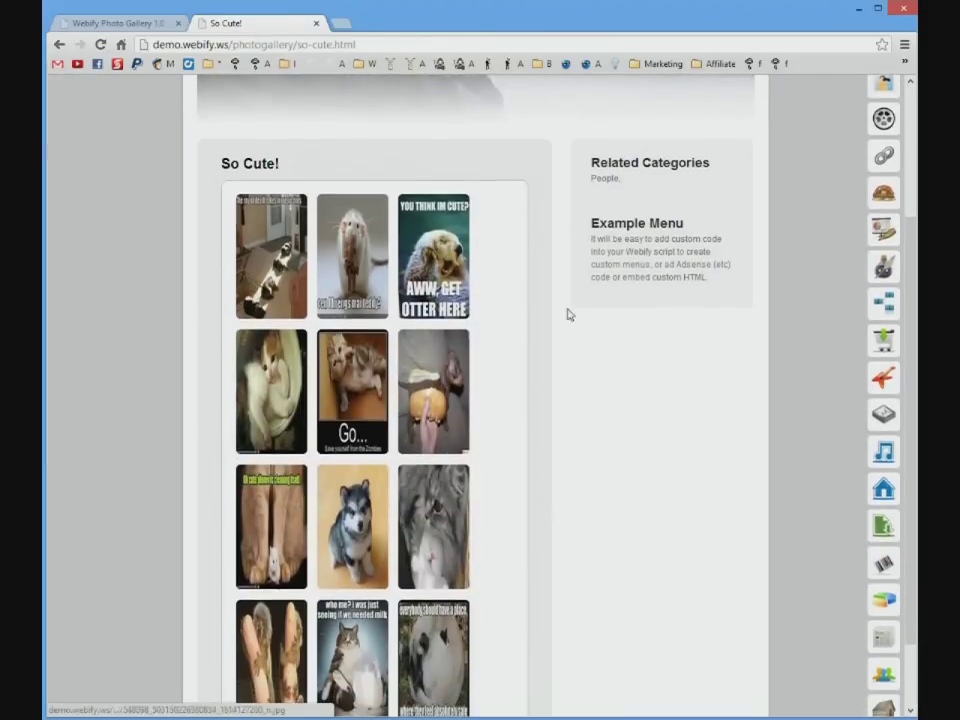
Step: Set the Gallery Photo width to 110px, save the options, and refresh the So Cute! gallery
{"action": "left_click", "coordinate": [116, 22]}
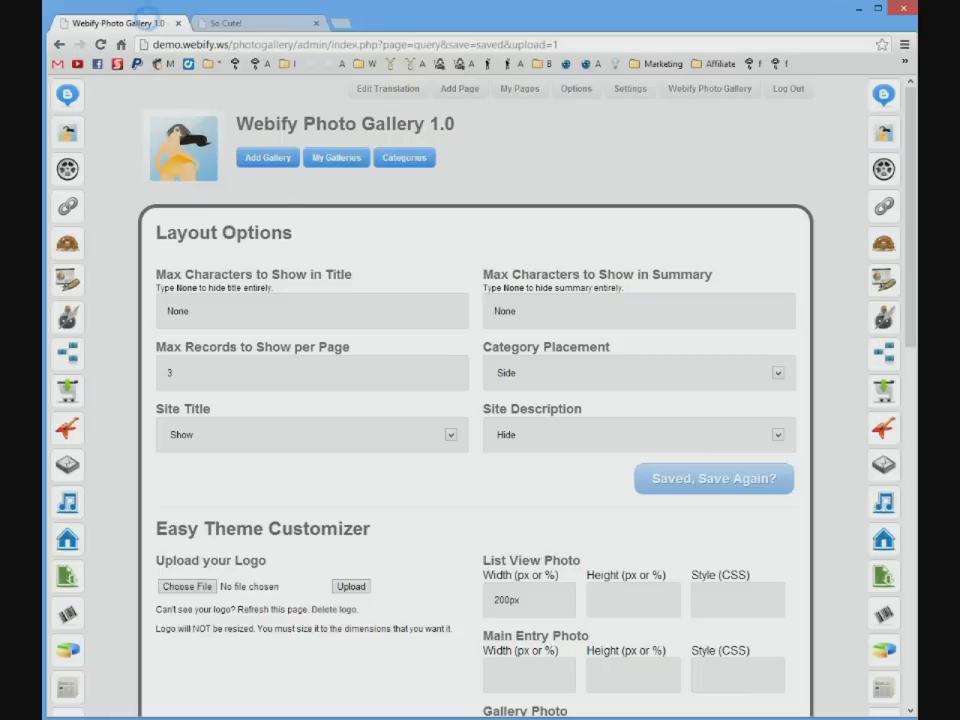
{"action": "scroll", "coordinate": [500, 450], "scroll_direction": "down", "scroll_amount": 3}
{"action": "left_click", "coordinate": [502, 514]}
{"action": "type", "text": "1100"}
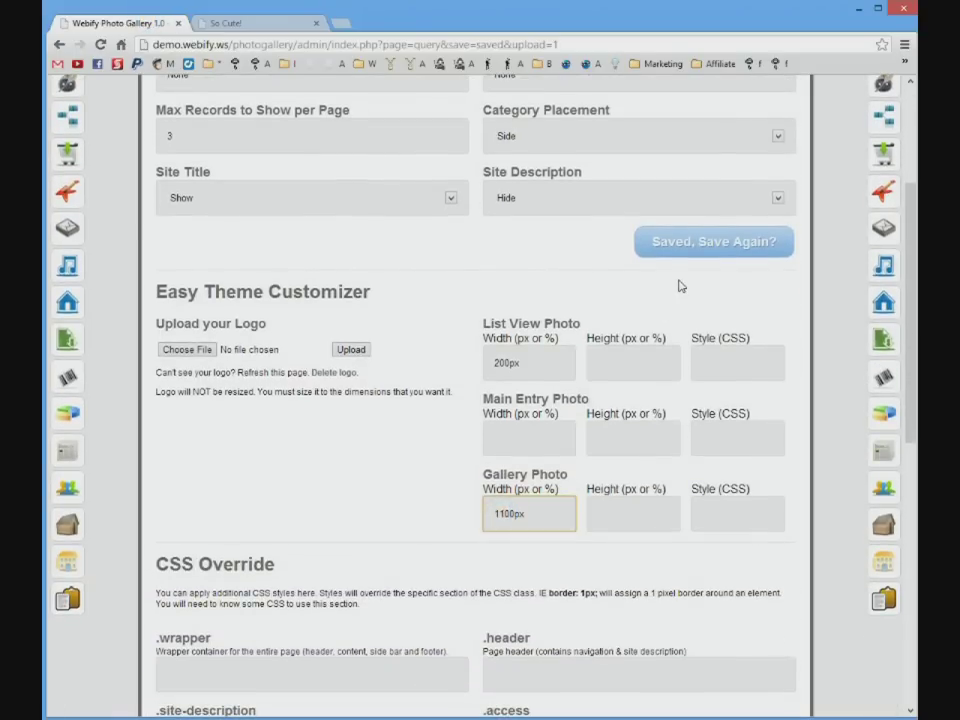
{"action": "left_click", "coordinate": [688, 247]}
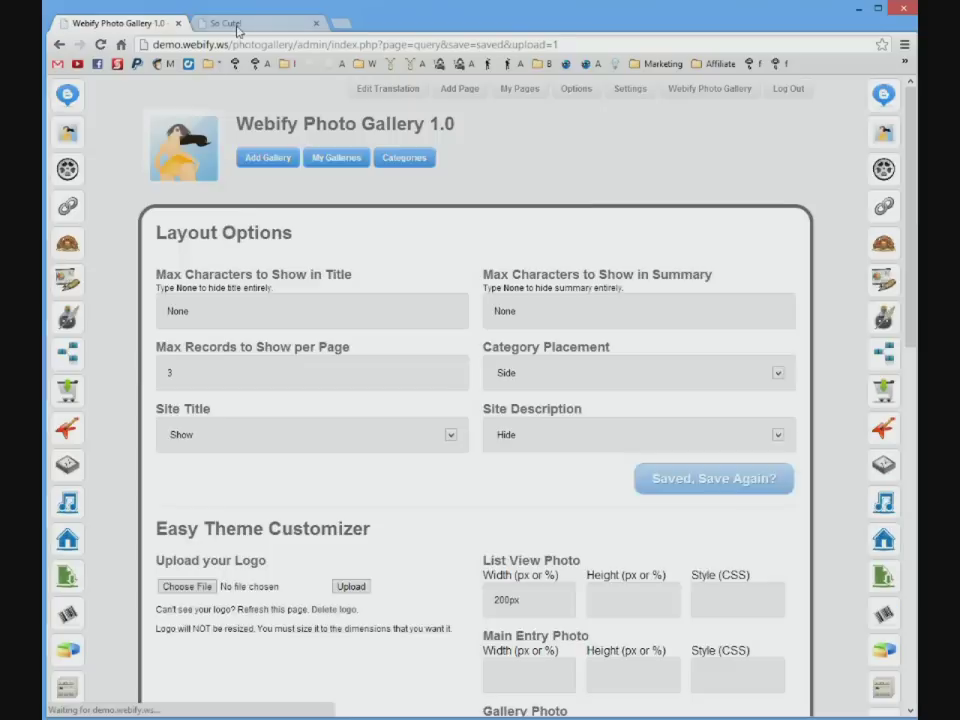
{"action": "left_click", "coordinate": [236, 25]}
{"action": "key", "text": "F5"}
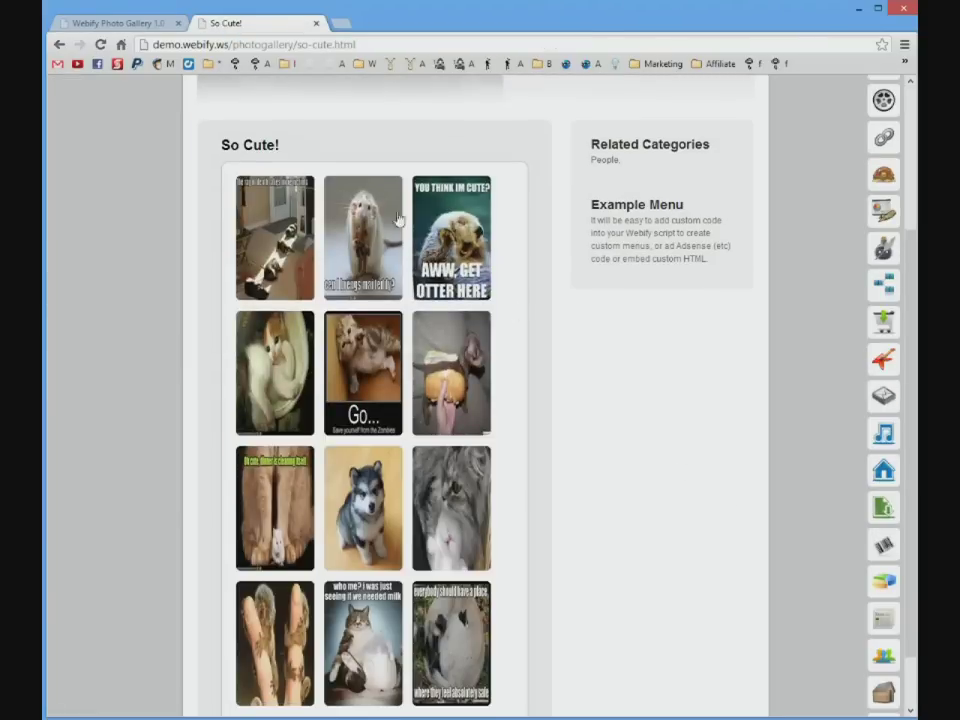
Step: Set the Gallery Photo width to 115px, save the options, and refresh the So Cute! gallery
{"action": "left_click", "coordinate": [155, 25]}
{"action": "scroll", "coordinate": [480, 400], "scroll_direction": "down", "scroll_amount": 1}
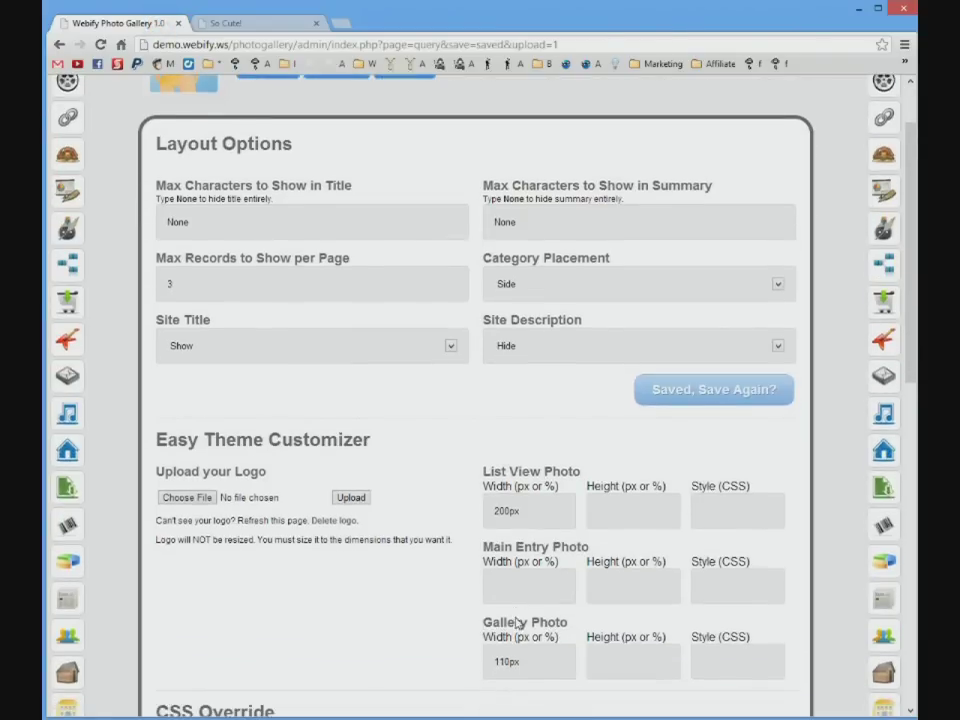
{"action": "left_click", "coordinate": [536, 654]}
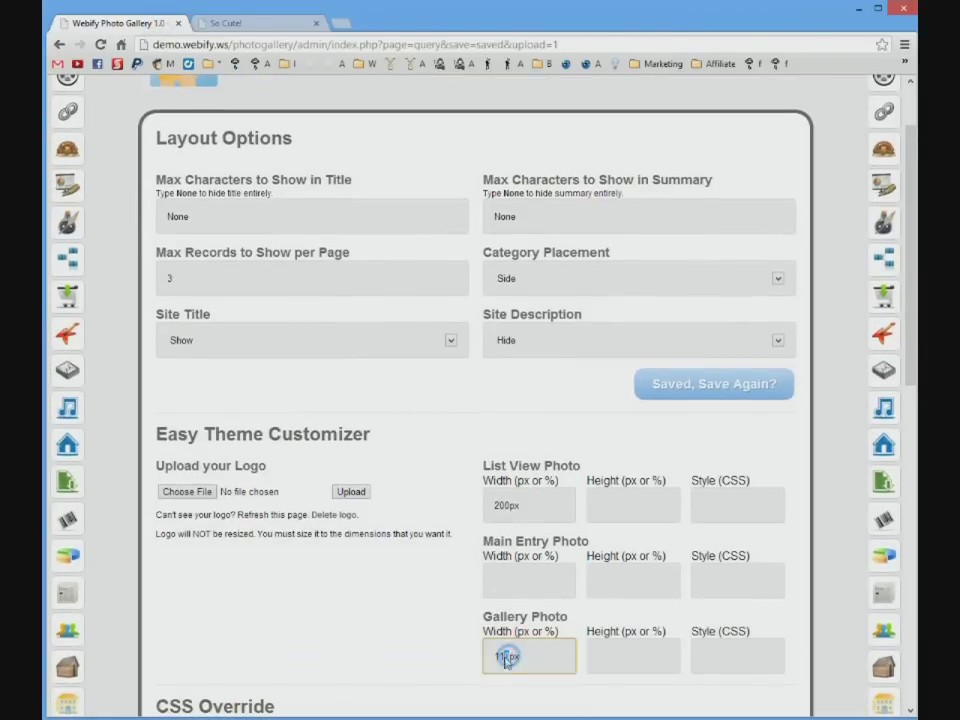
{"action": "left_click", "coordinate": [676, 390]}
{"action": "left_click", "coordinate": [249, 24]}
{"action": "key", "text": "F5"}
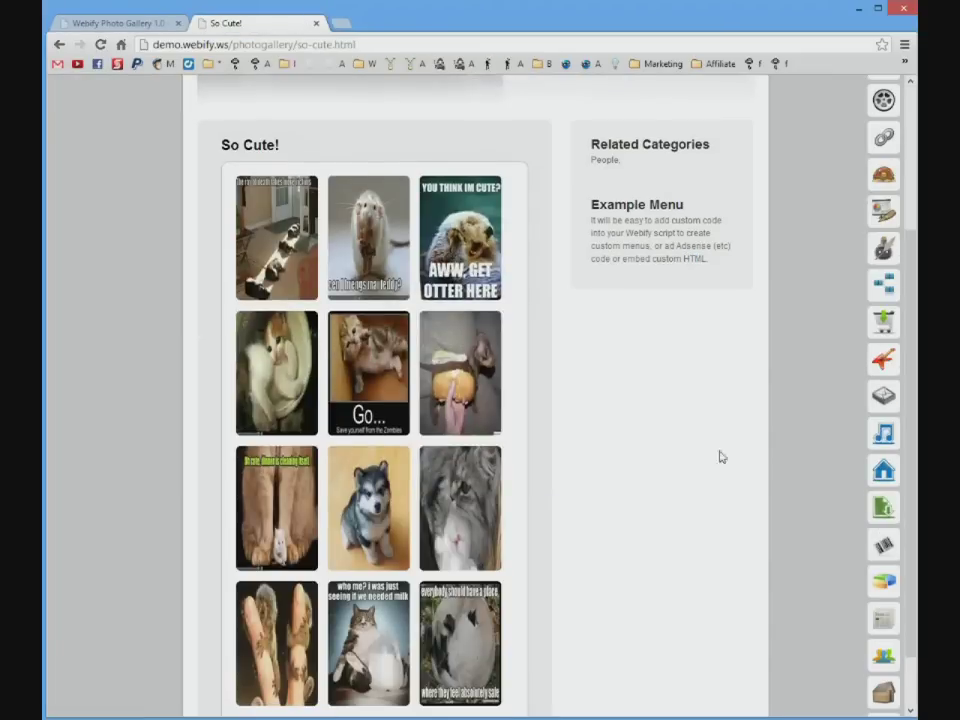
{"action": "scroll", "coordinate": [700, 445], "scroll_direction": "up", "scroll_amount": 1}
{"action": "scroll", "coordinate": [700, 480], "scroll_direction": "down", "scroll_amount": 1}
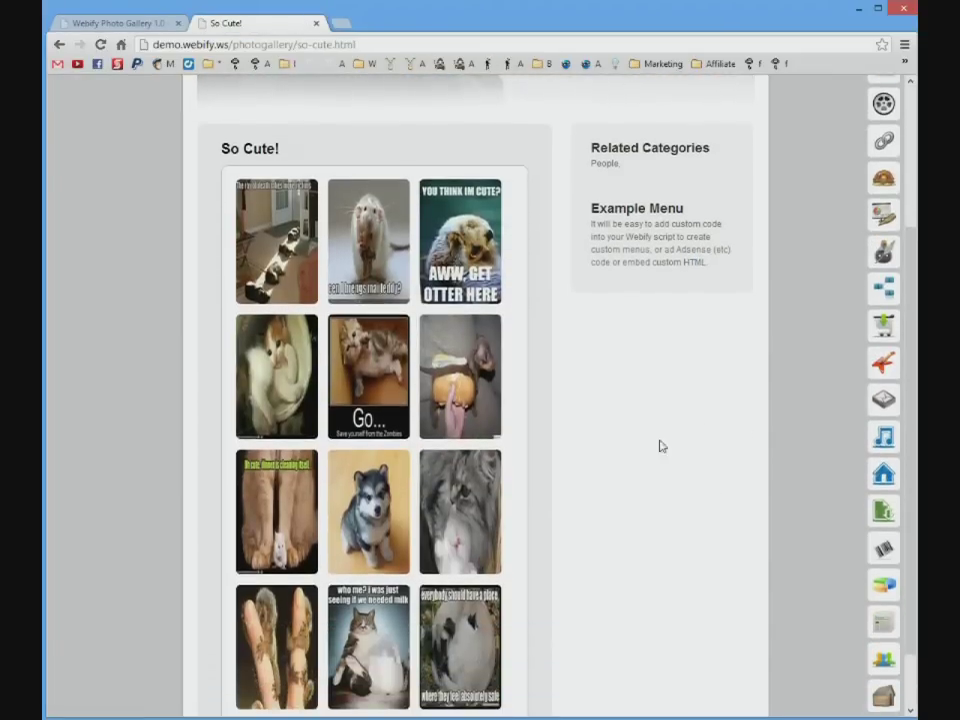
Step: Return to the admin control panel and activate the sepia theme from the list of installed themes
{"action": "left_click", "coordinate": [133, 21]}
{"action": "scroll", "coordinate": [475, 468], "scroll_direction": "down", "scroll_amount": 2}
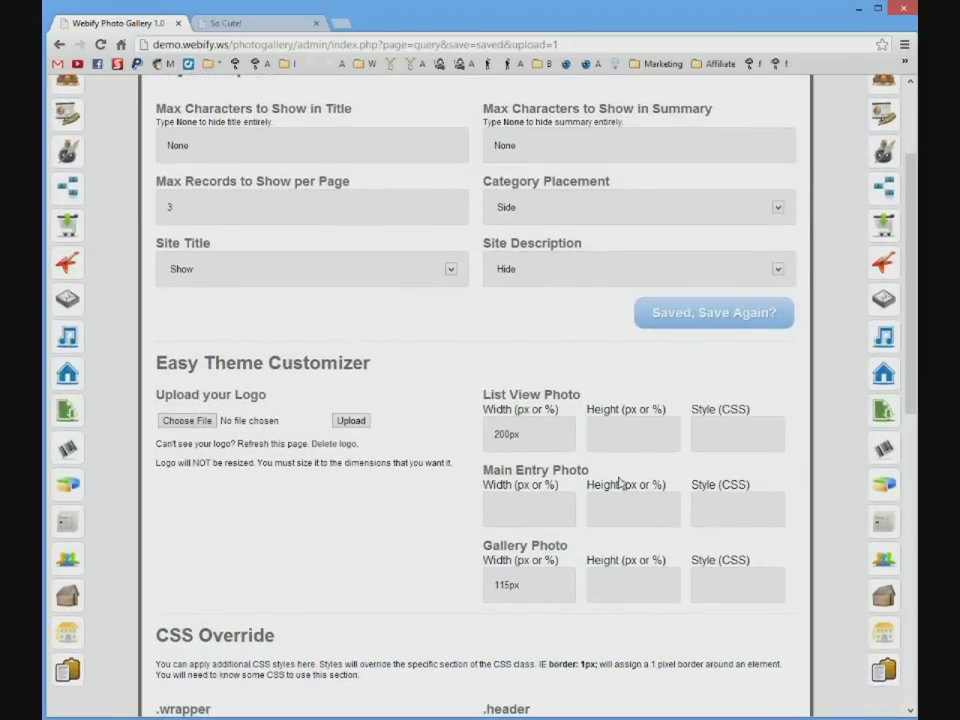
{"action": "scroll", "coordinate": [421, 450], "scroll_direction": "down", "scroll_amount": 3}
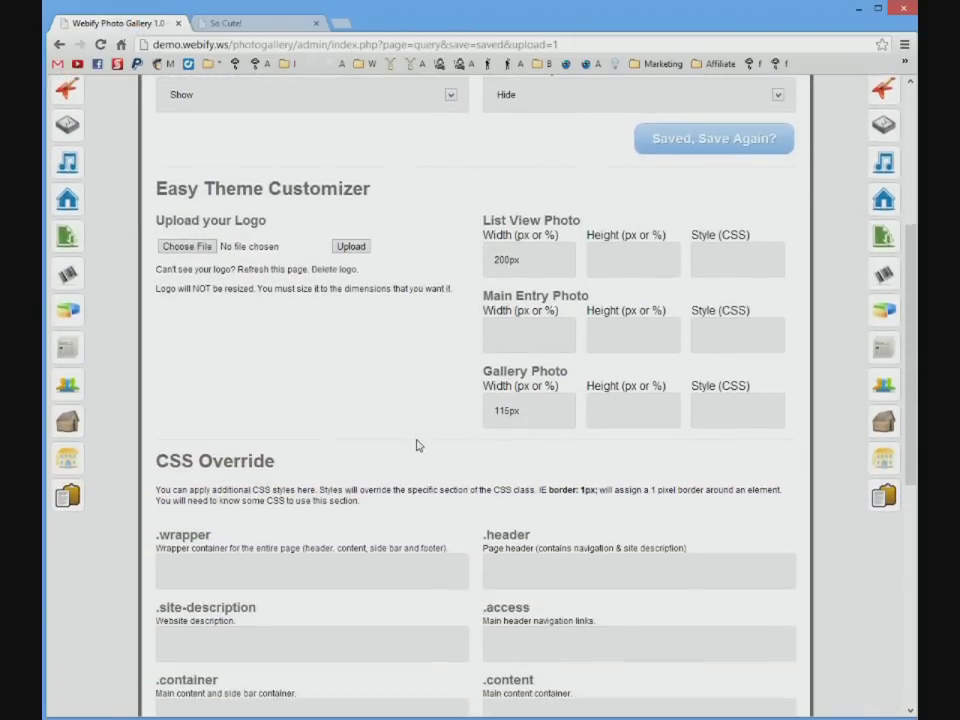
{"action": "scroll", "coordinate": [349, 272], "scroll_direction": "up", "scroll_amount": 5}
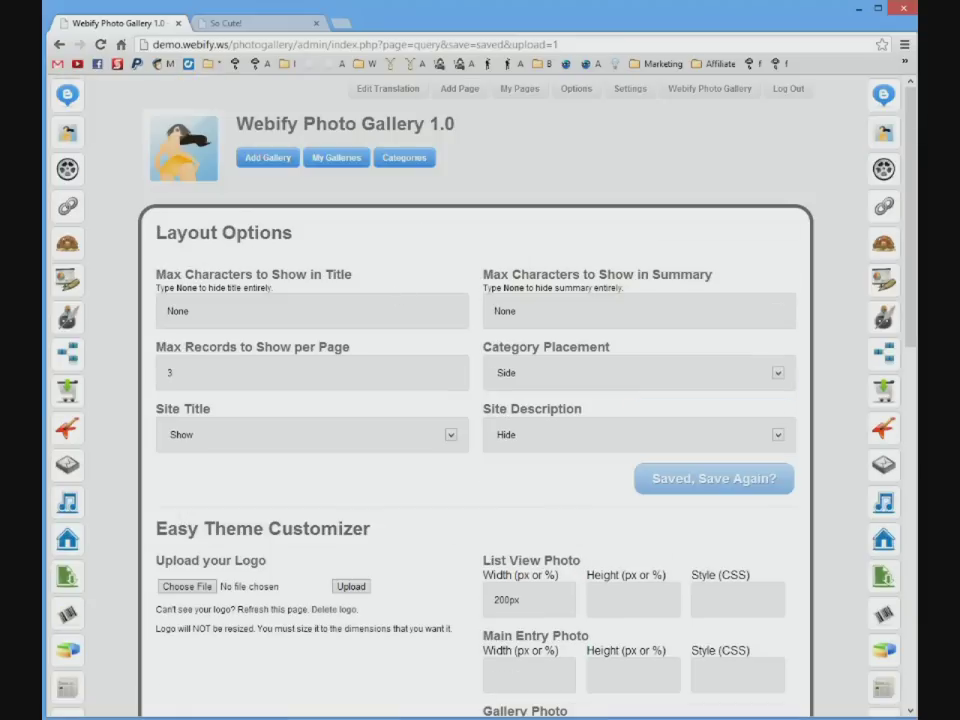
{"action": "left_click", "coordinate": [196, 150]}
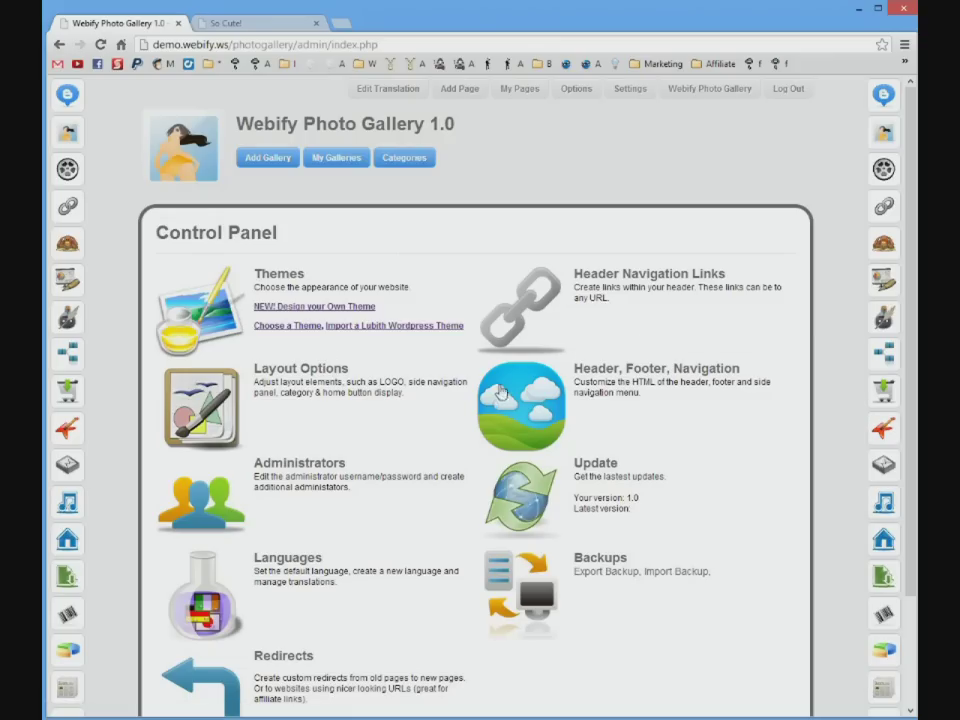
{"action": "left_click", "coordinate": [199, 308]}
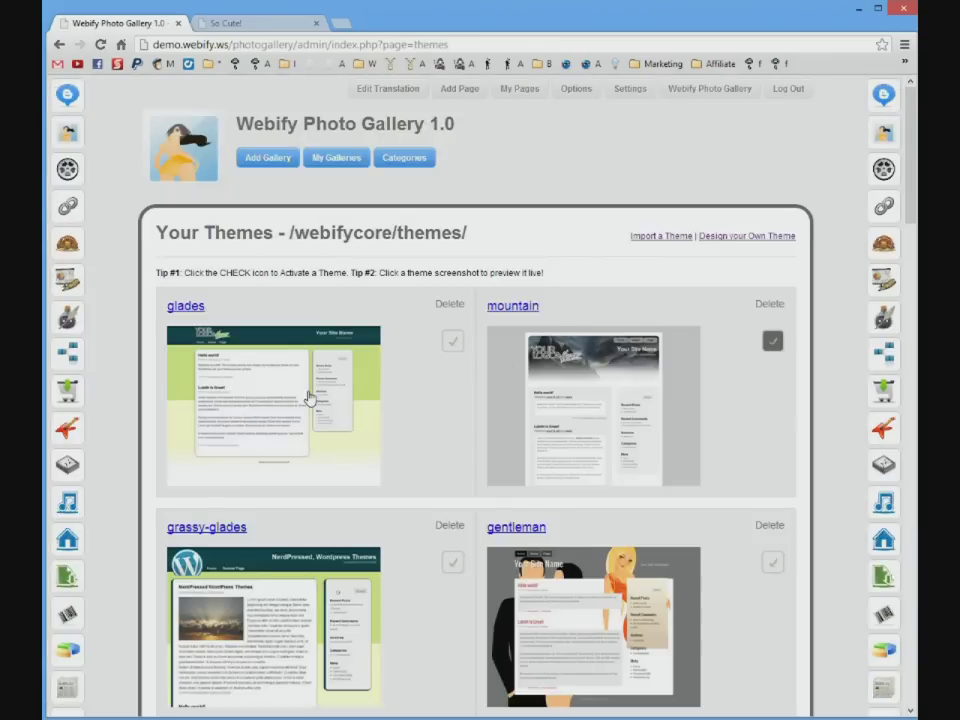
{"action": "scroll", "coordinate": [444, 403], "scroll_direction": "down", "scroll_amount": 5}
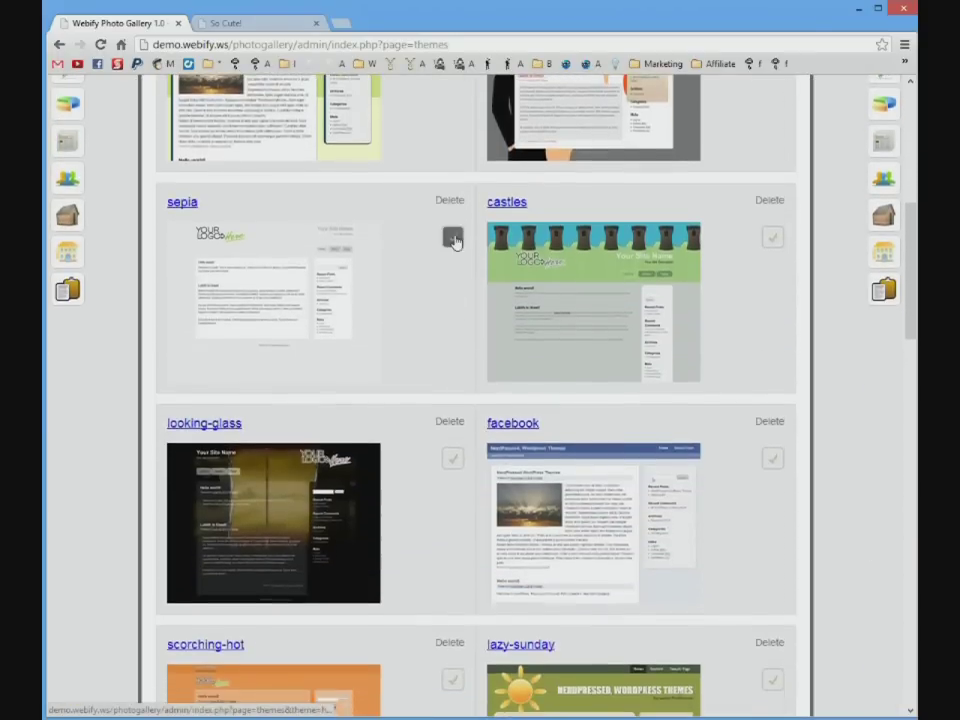
{"action": "left_click", "coordinate": [454, 239]}
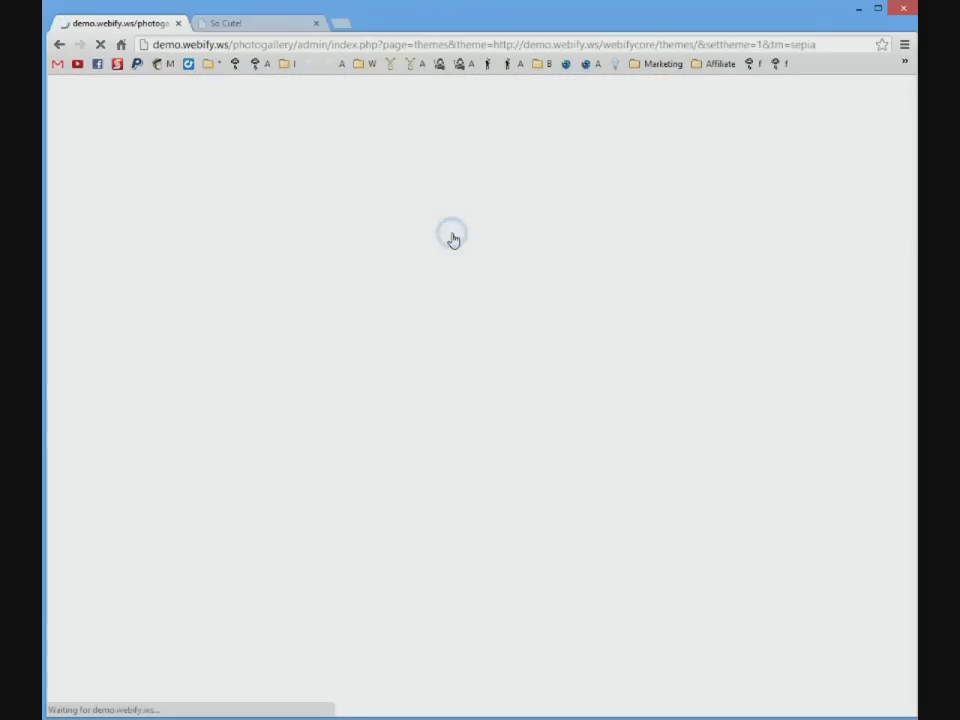
Step: Open Layout Options from the control panel and review the fields in the CSS Override section
{"action": "left_click", "coordinate": [186, 160]}
{"action": "left_click", "coordinate": [210, 418]}
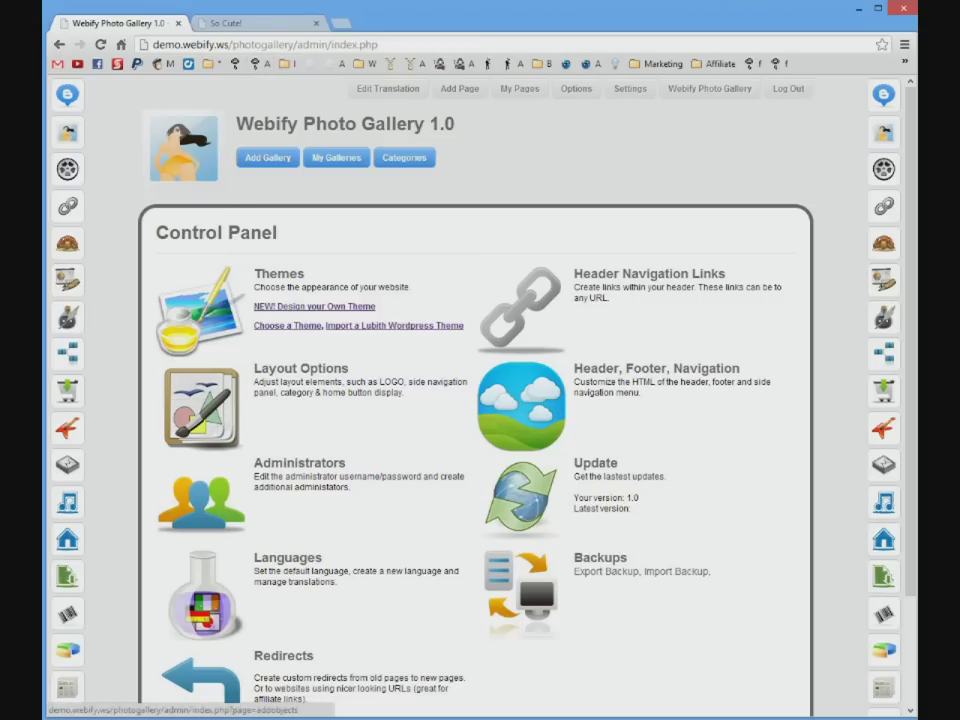
{"action": "scroll", "coordinate": [493, 529], "scroll_direction": "down", "scroll_amount": 3}
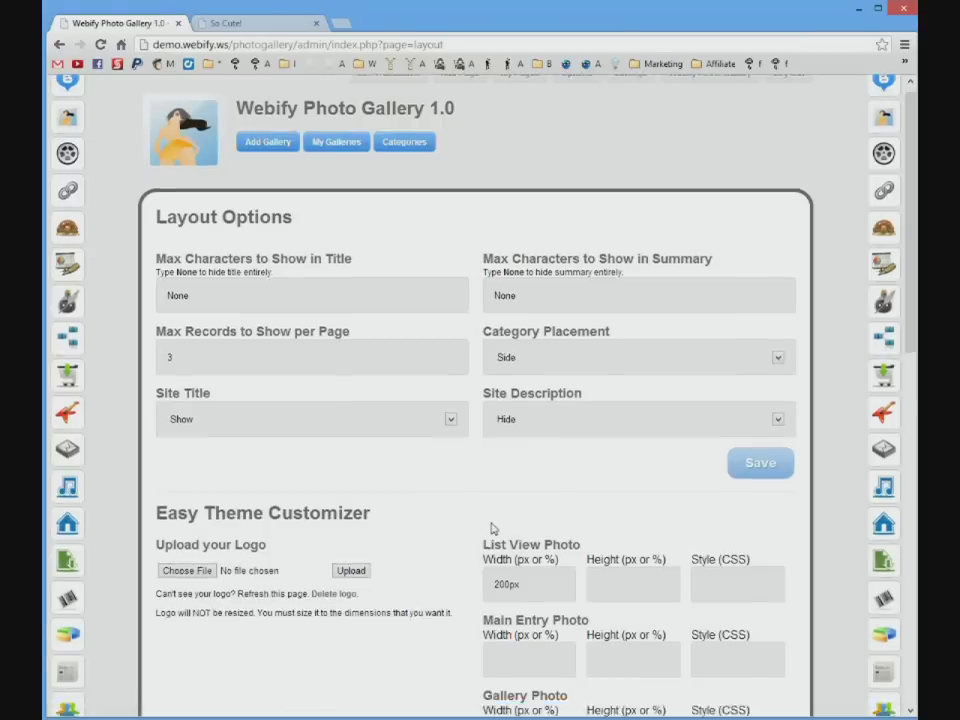
{"action": "scroll", "coordinate": [602, 193], "scroll_direction": "up", "scroll_amount": 1}
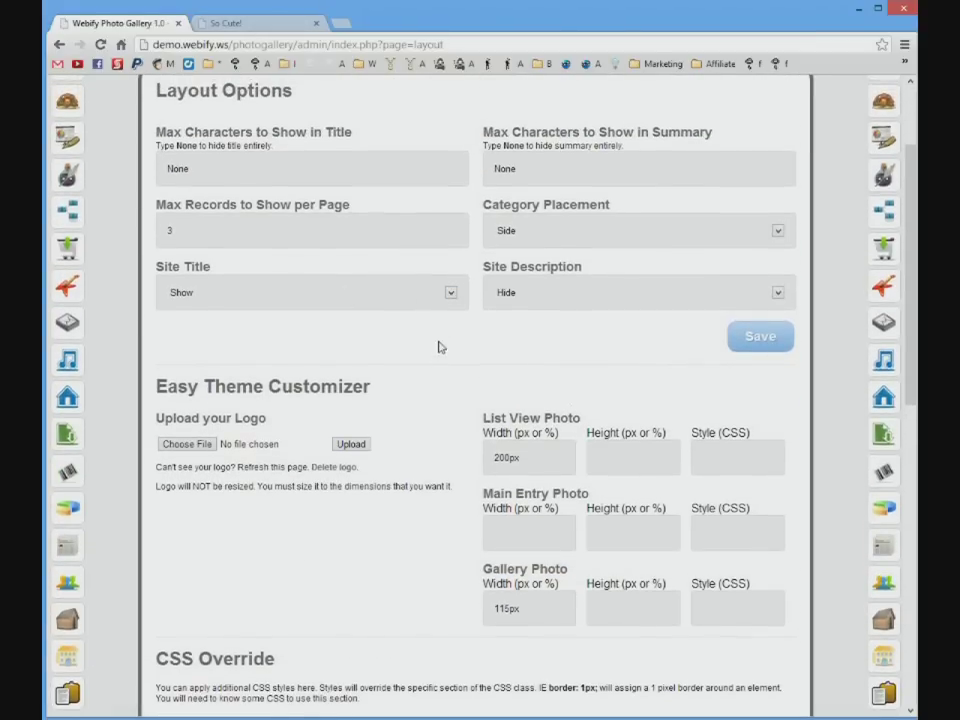
{"action": "scroll", "coordinate": [438, 347], "scroll_direction": "down", "scroll_amount": 3}
{"action": "scroll", "coordinate": [429, 358], "scroll_direction": "down", "scroll_amount": 2}
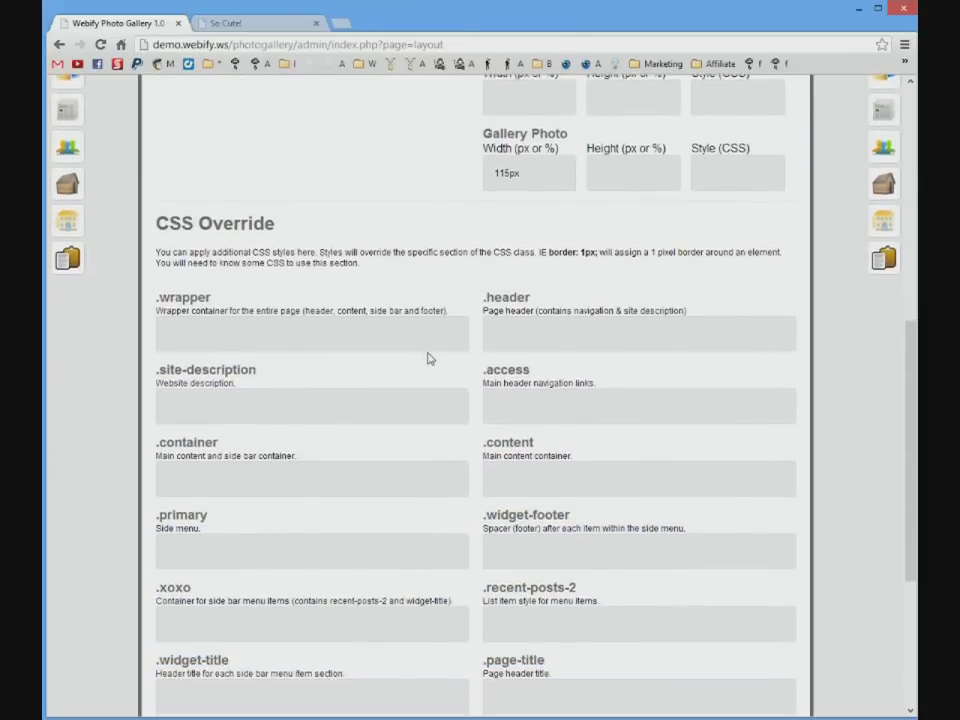
Step: Refresh the So Cute! gallery and examine how its thumbnails are arranged in the sepia theme
{"action": "left_click", "coordinate": [267, 25]}
{"action": "key", "text": "F5"}
{"action": "scroll", "coordinate": [203, 258], "scroll_direction": "up", "scroll_amount": 4}
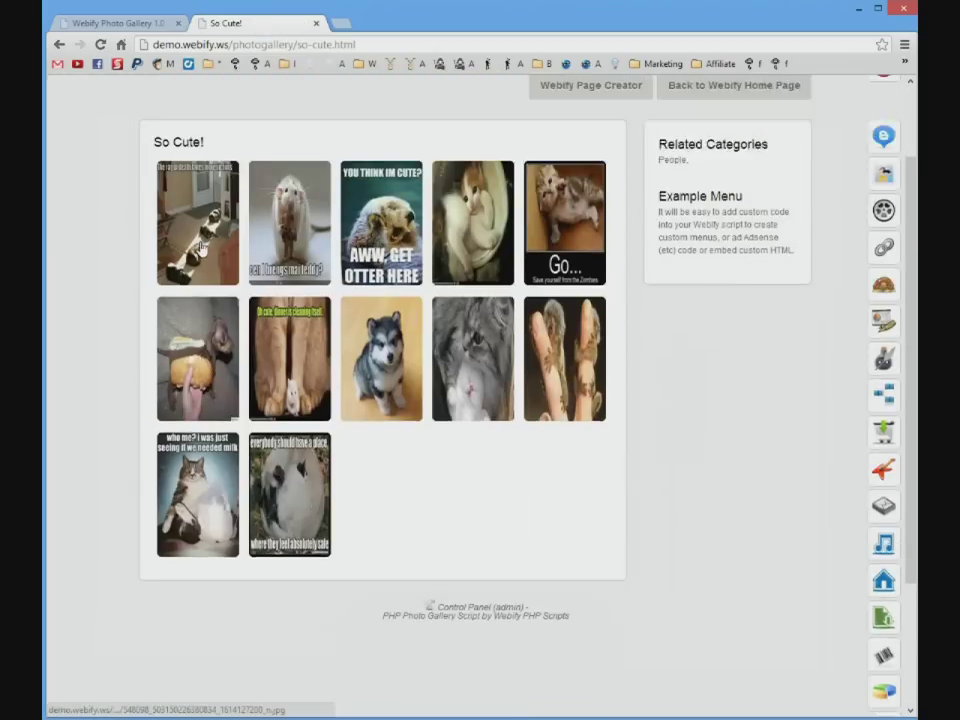
Step: Examine the .site-description, .access and .container fields in the CSS Override section
{"action": "left_click", "coordinate": [112, 22]}
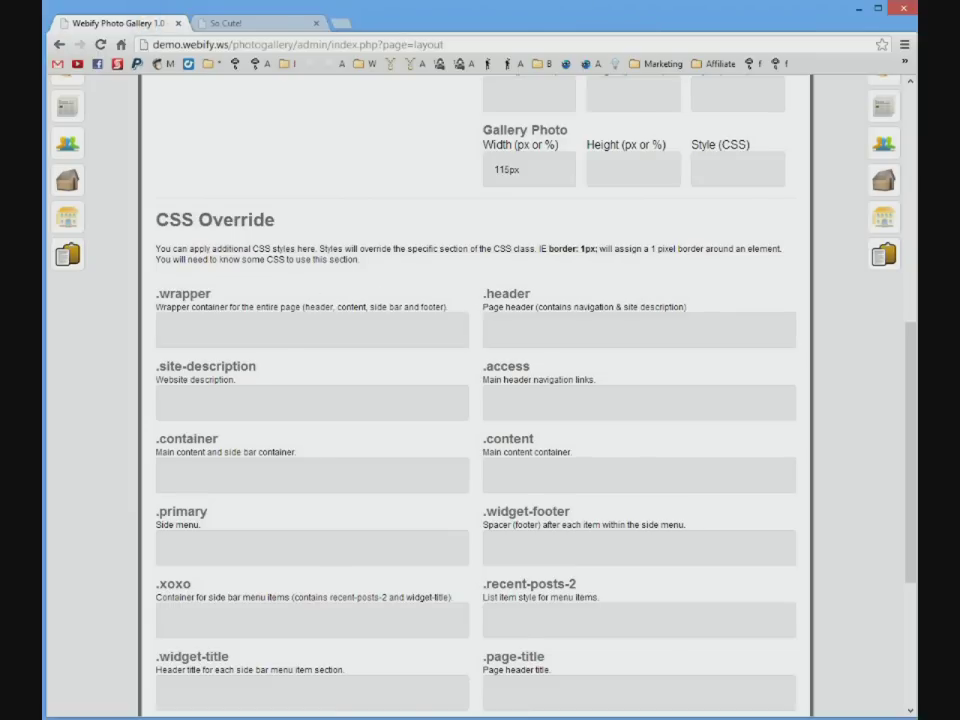
{"action": "left_click", "coordinate": [413, 403]}
{"action": "left_click", "coordinate": [499, 401]}
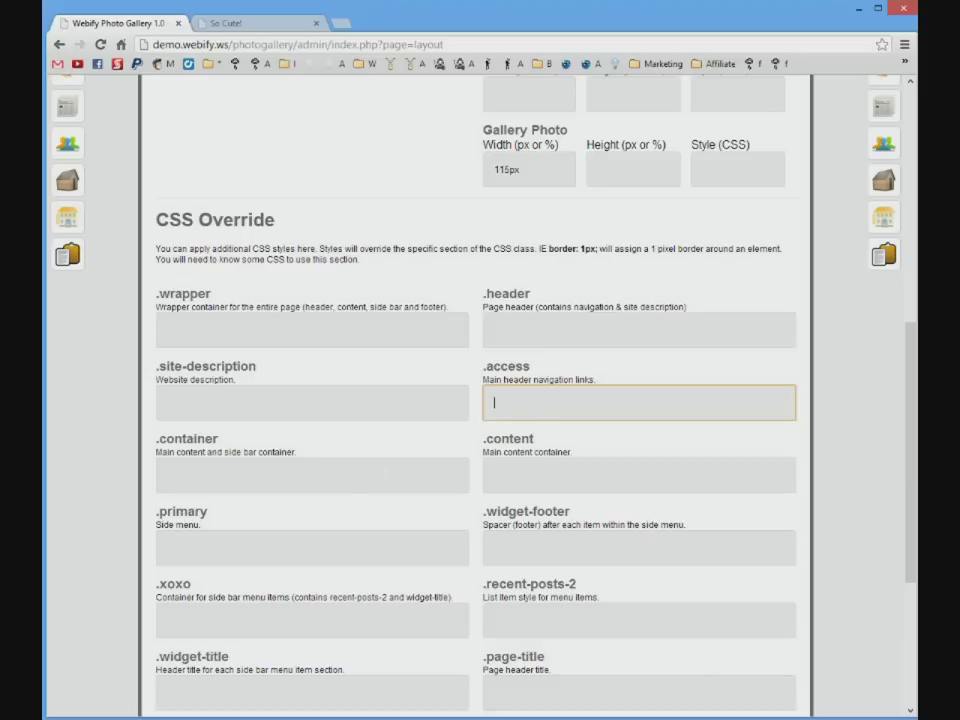
{"action": "left_click", "coordinate": [381, 469]}
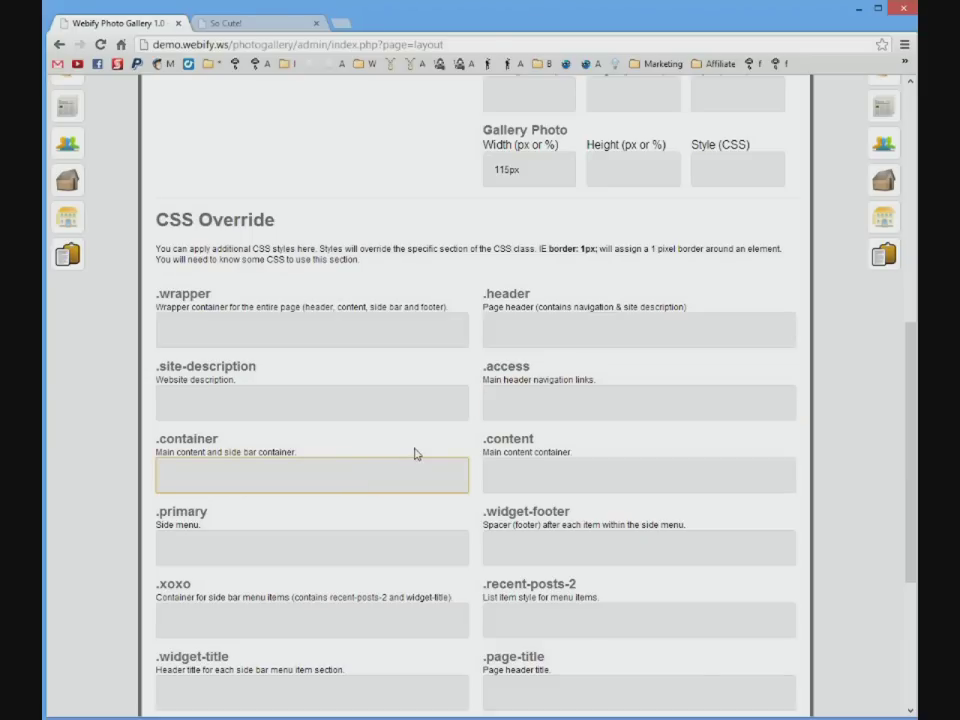
Step: Open the public gallery's front page and compare its layout with the classes listed under CSS Override
{"action": "left_click", "coordinate": [232, 23]}
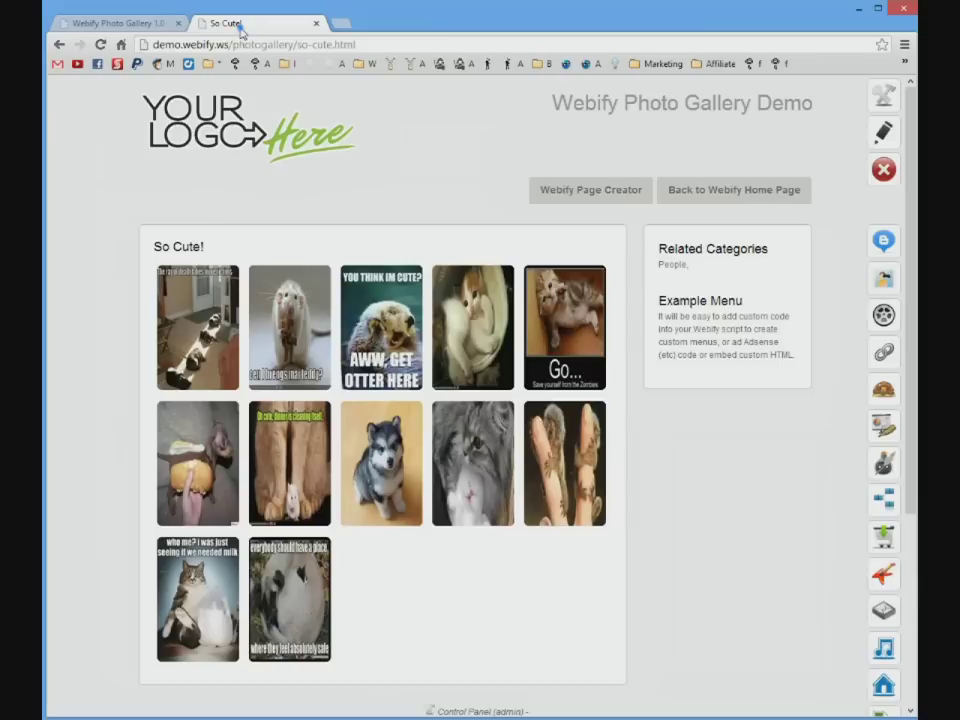
{"action": "left_click", "coordinate": [220, 144]}
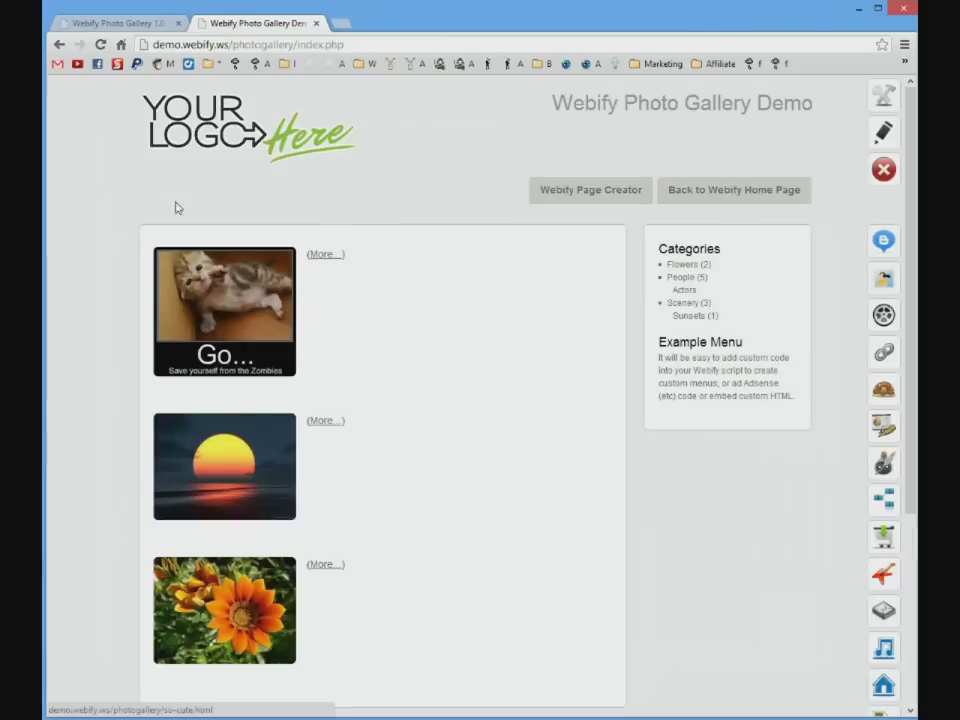
{"action": "left_click", "coordinate": [153, 23]}
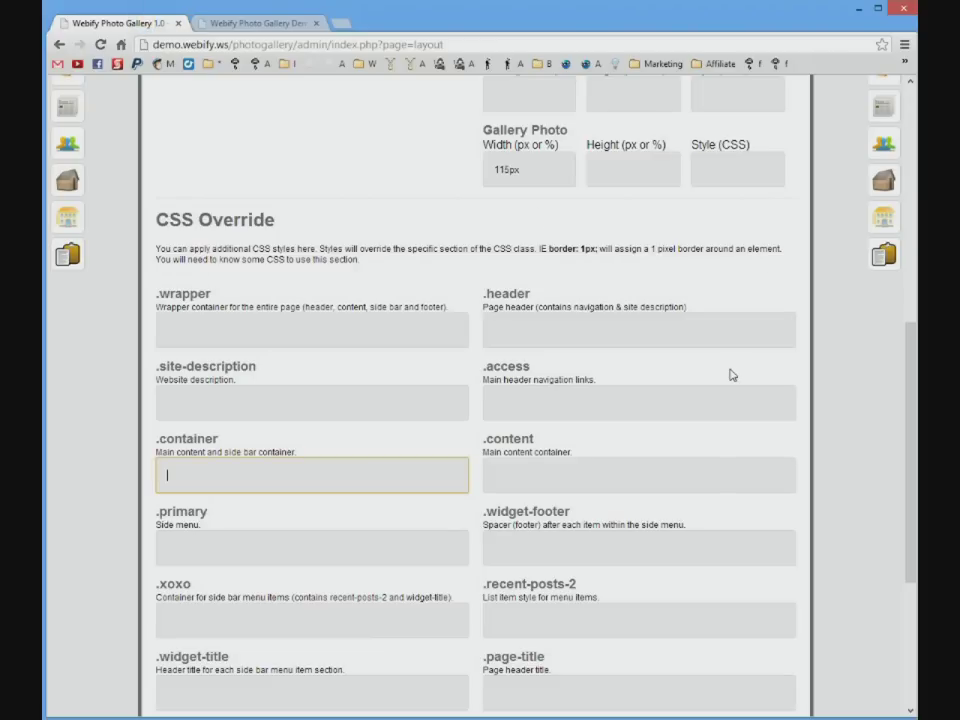
{"action": "scroll", "coordinate": [730, 381], "scroll_direction": "down", "scroll_amount": 1}
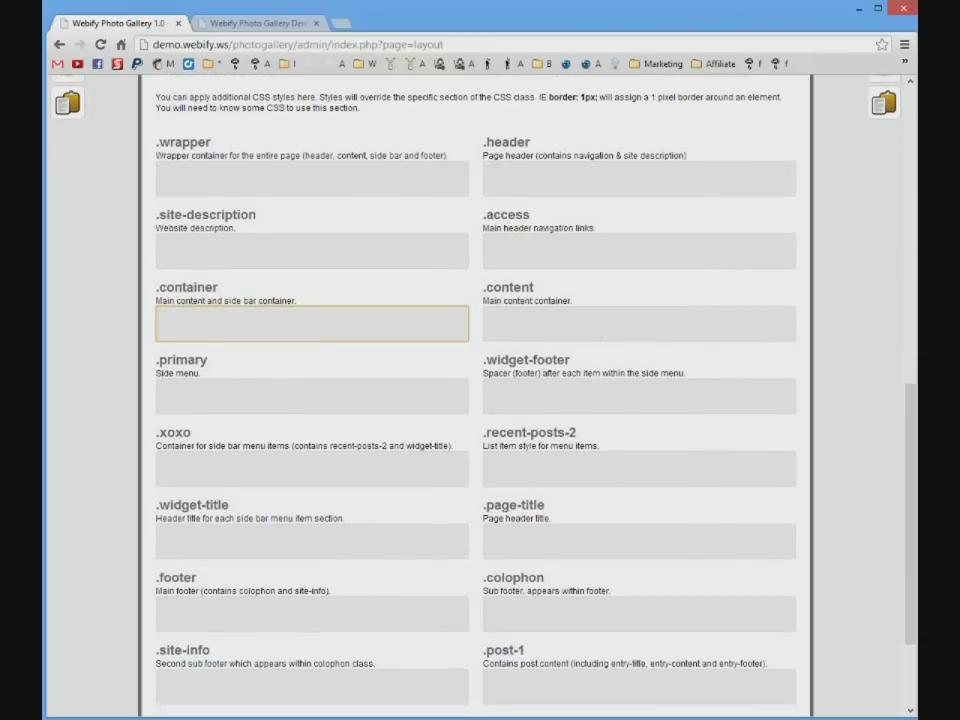
{"action": "scroll", "coordinate": [424, 284], "scroll_direction": "up", "scroll_amount": 1}
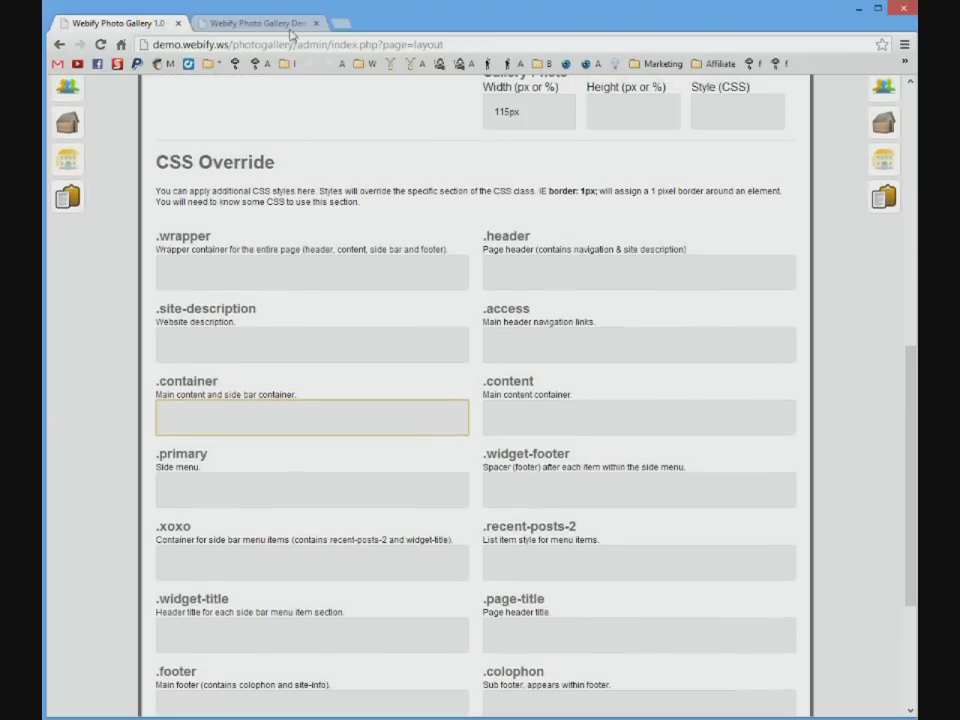
{"action": "key", "text": "ctrl+Tab"}
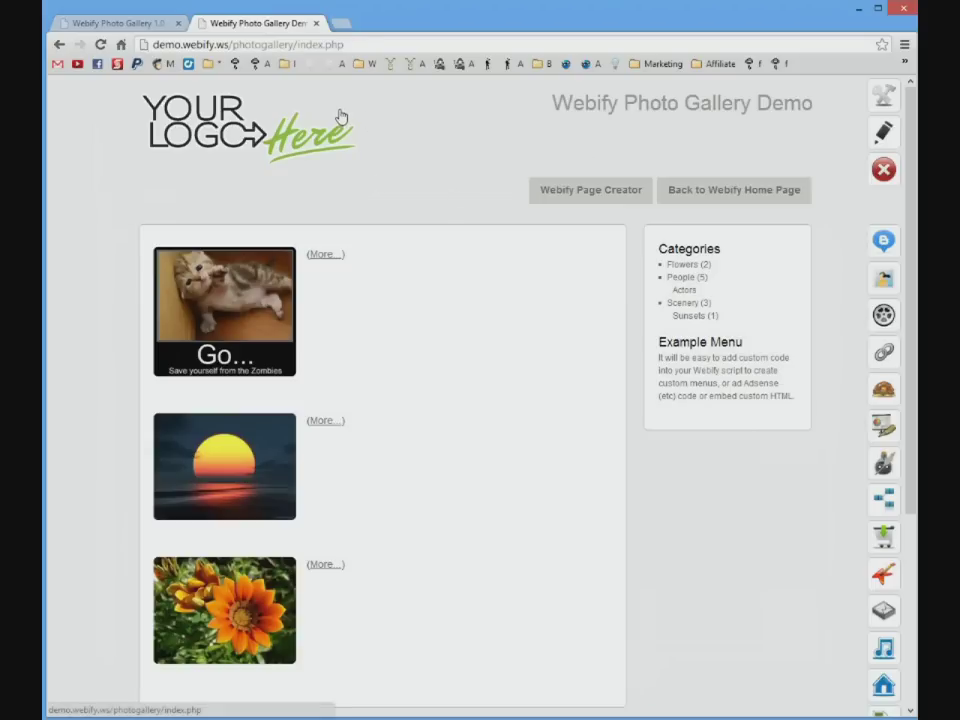
{"action": "left_click", "coordinate": [128, 22]}
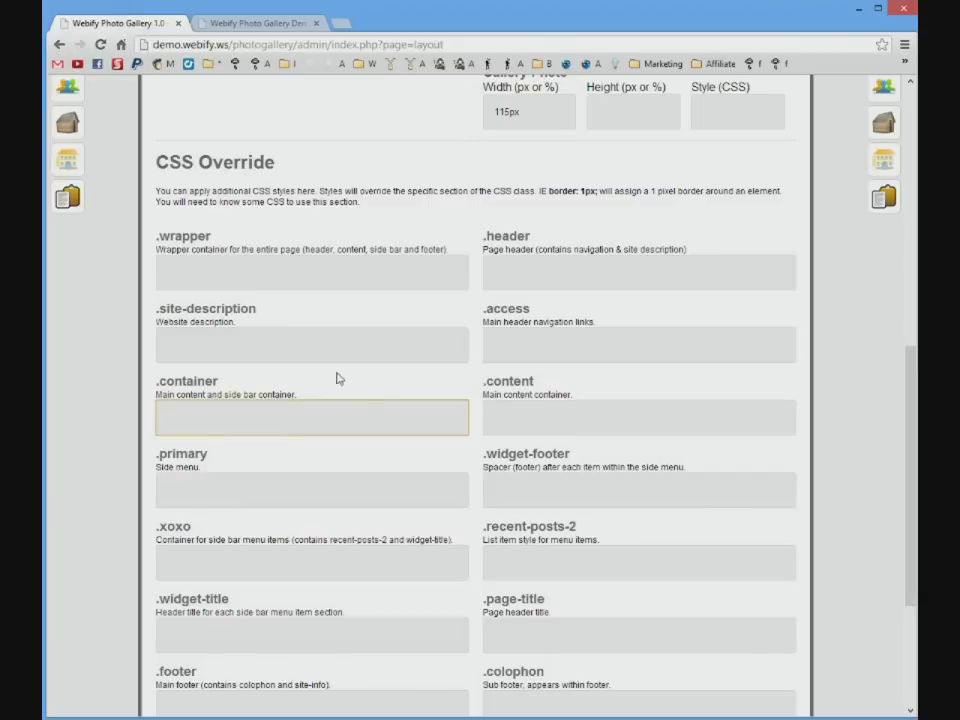
Step: Enter color: red; as the .wrapper override, save the layout options and check the public gallery
{"action": "left_click", "coordinate": [272, 274]}
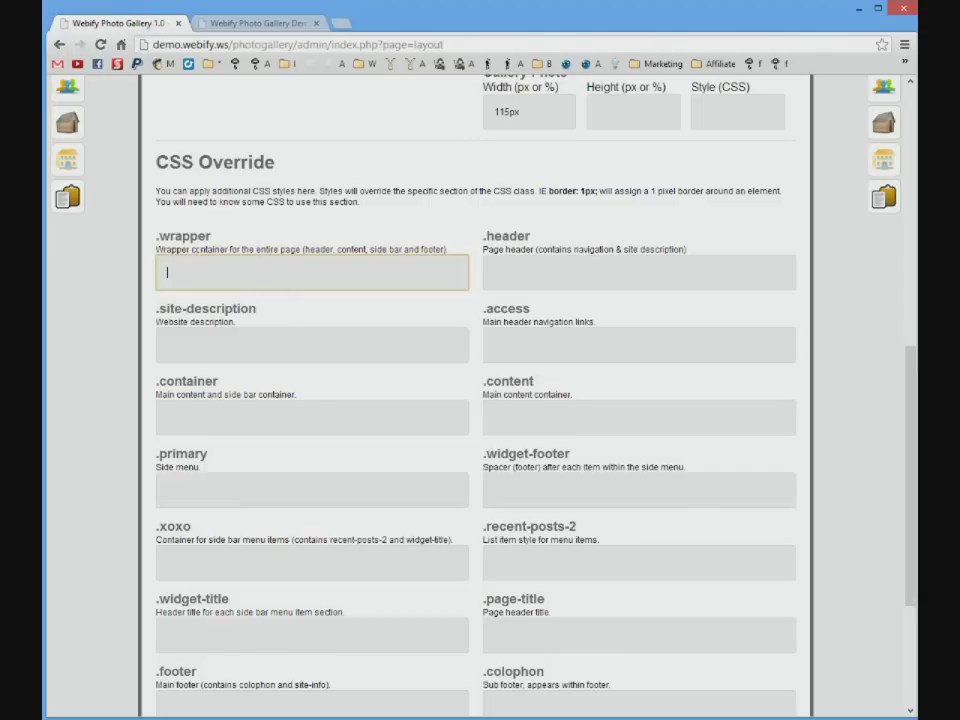
{"action": "triple_click", "coordinate": [197, 248]}
{"action": "left_click", "coordinate": [198, 247]}
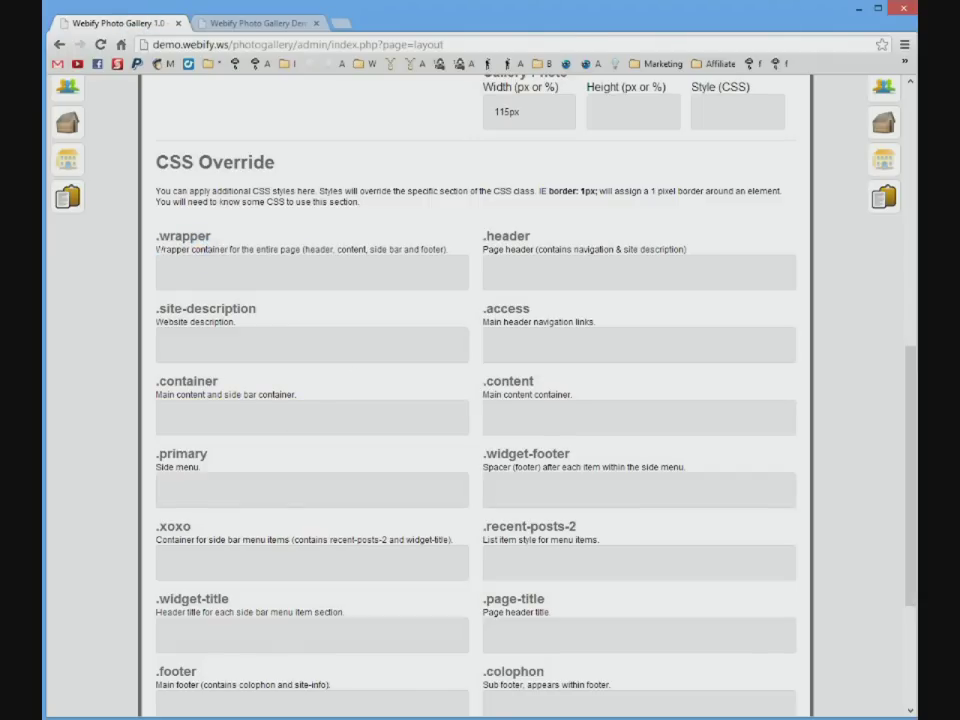
{"action": "left_click_drag", "start_coordinate": [156, 249], "coordinate": [205, 249]}
{"action": "left_click", "coordinate": [276, 270]}
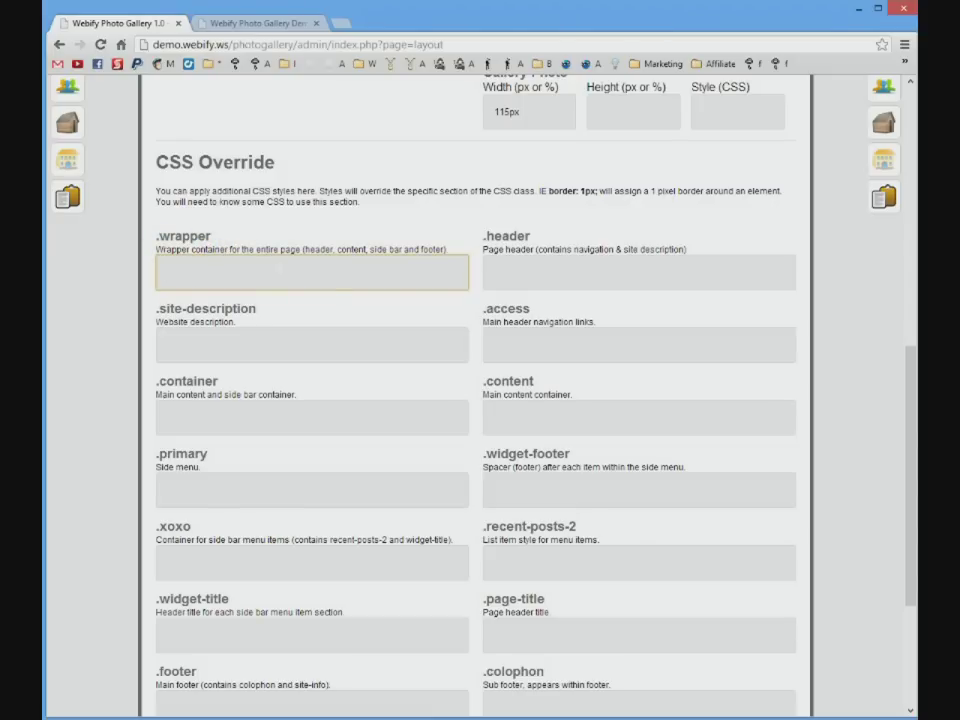
{"action": "type", "text": "color: red;"}
{"action": "scroll", "coordinate": [476, 400], "scroll_direction": "down", "scroll_amount": 3}
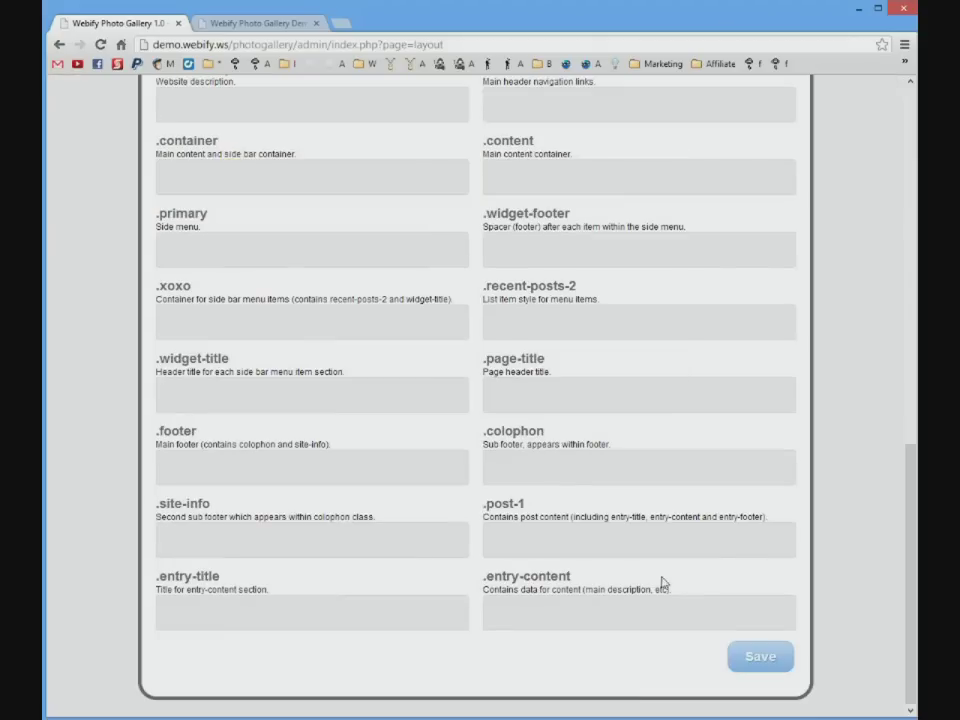
{"action": "left_click", "coordinate": [737, 653]}
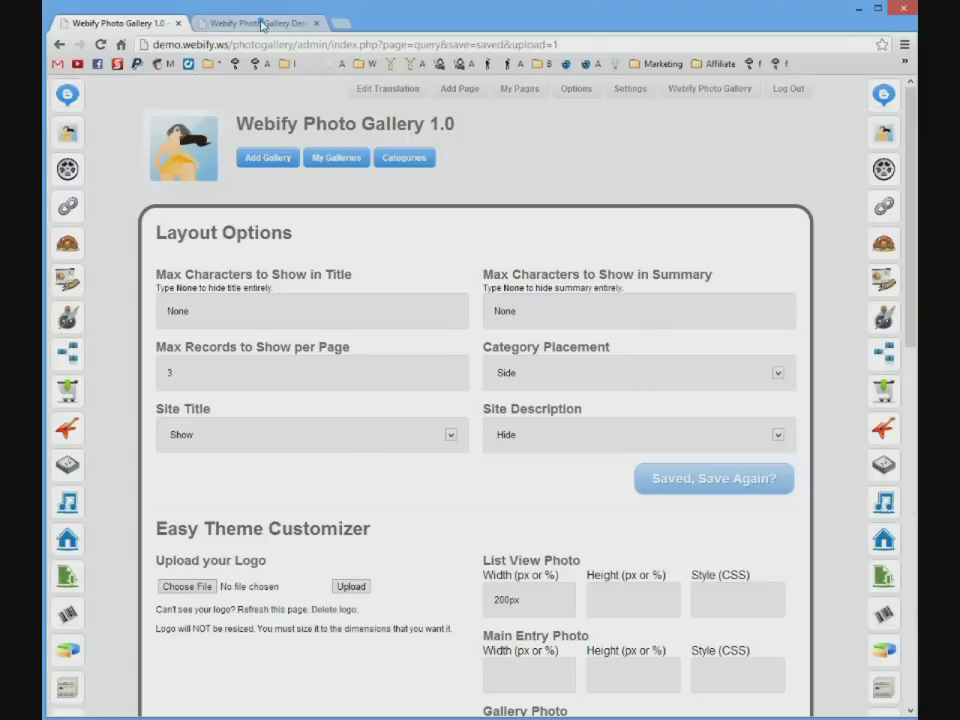
{"action": "left_click", "coordinate": [258, 22]}
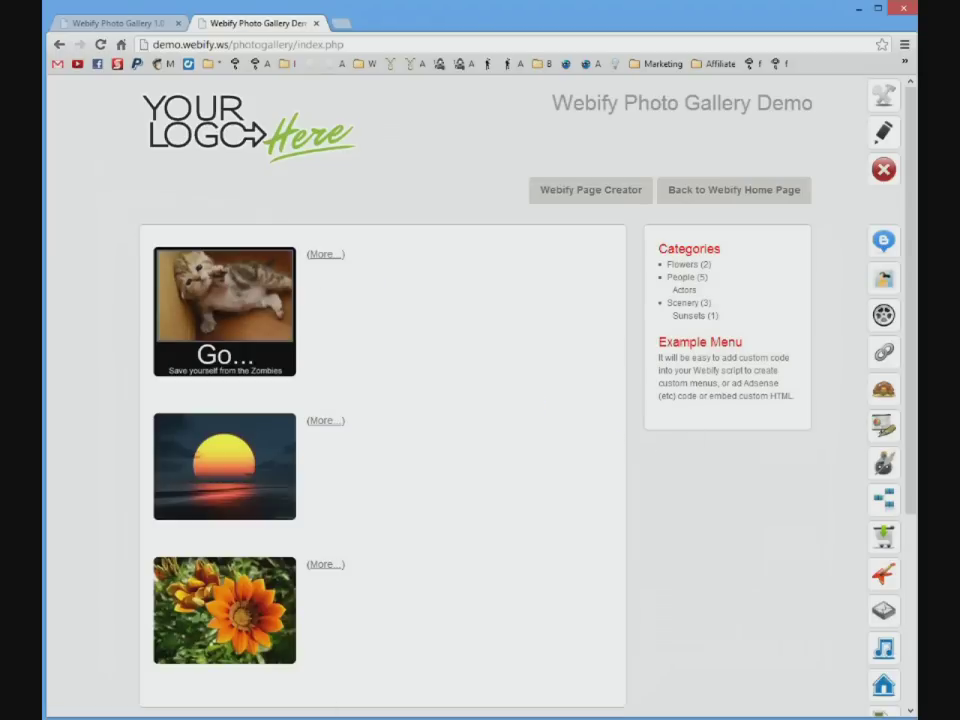
Step: Change the .wrapper override to background-color: red; and save the layout options
{"action": "left_click", "coordinate": [150, 23]}
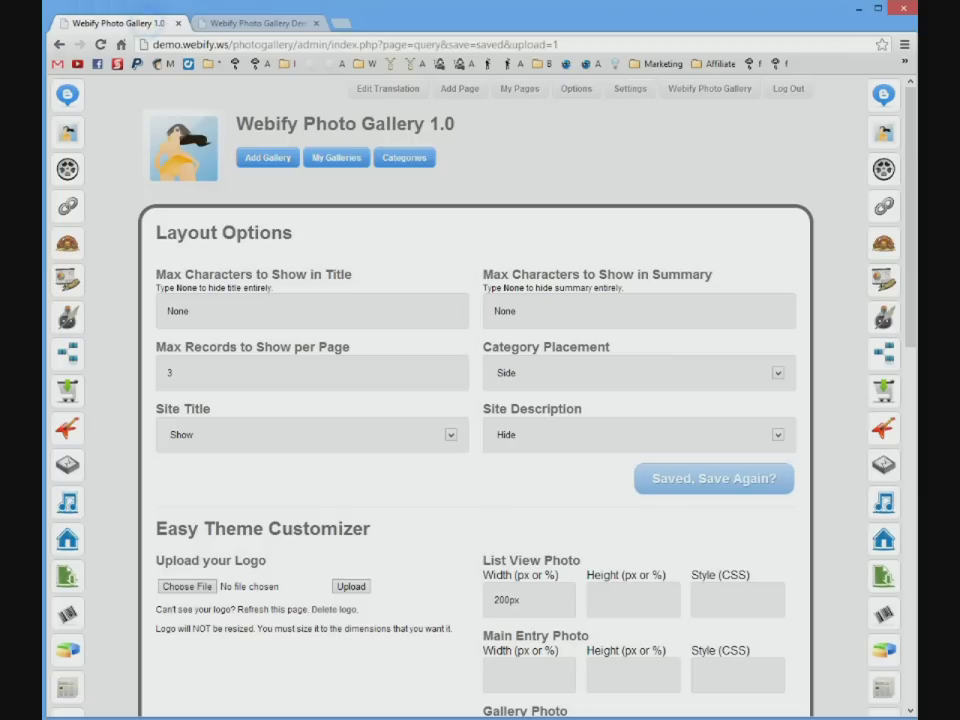
{"action": "scroll", "coordinate": [224, 432], "scroll_direction": "down", "scroll_amount": 5}
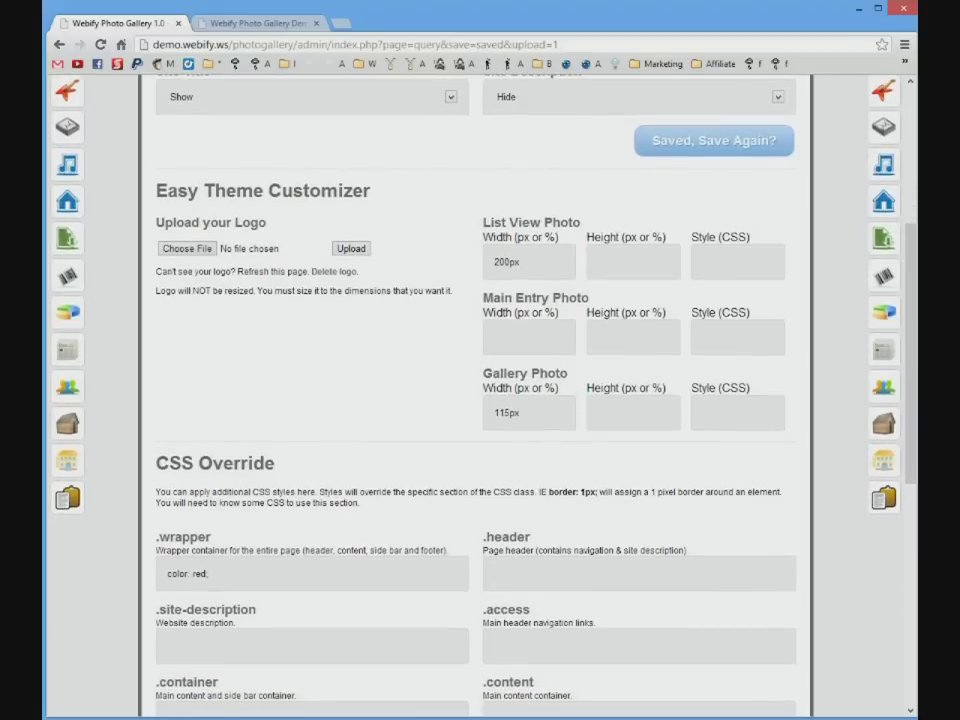
{"action": "left_click", "coordinate": [166, 573]}
{"action": "type", "text": "bac"}
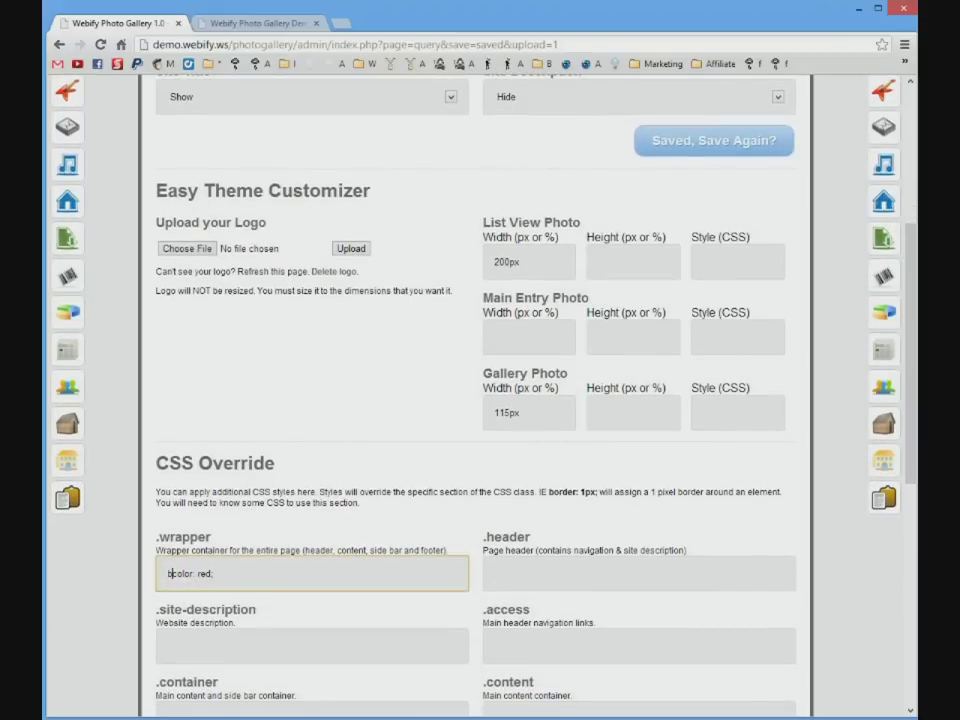
{"action": "type", "text": "kground-"}
{"action": "left_click", "coordinate": [700, 140]}
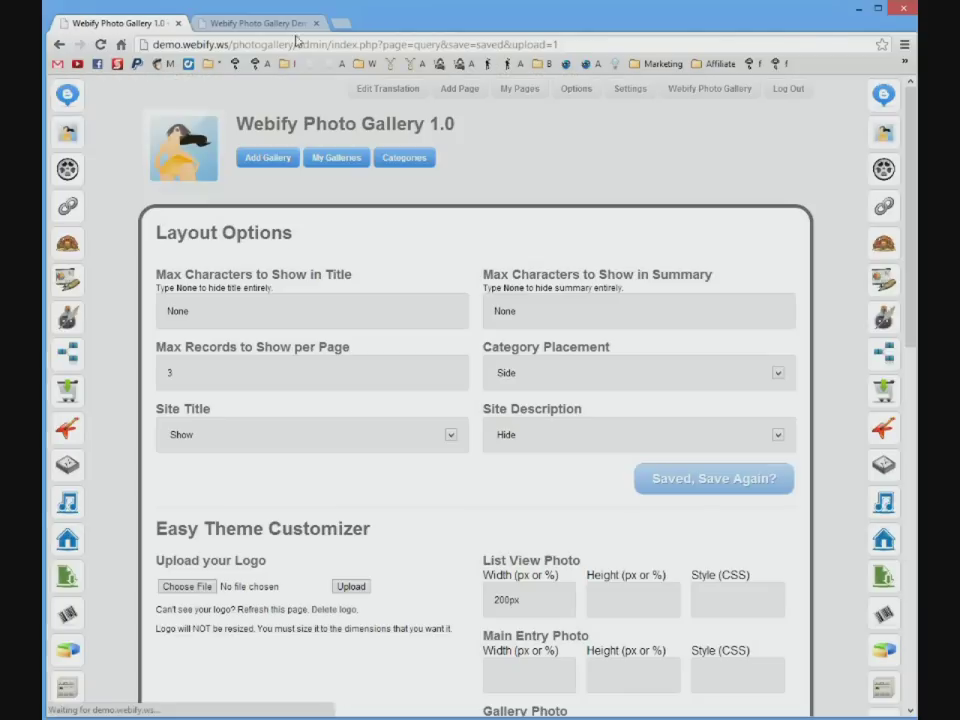
Step: Refresh the public gallery and examine the area covered by the wrapper's background colour
{"action": "left_click", "coordinate": [293, 28]}
{"action": "key", "text": "F5"}
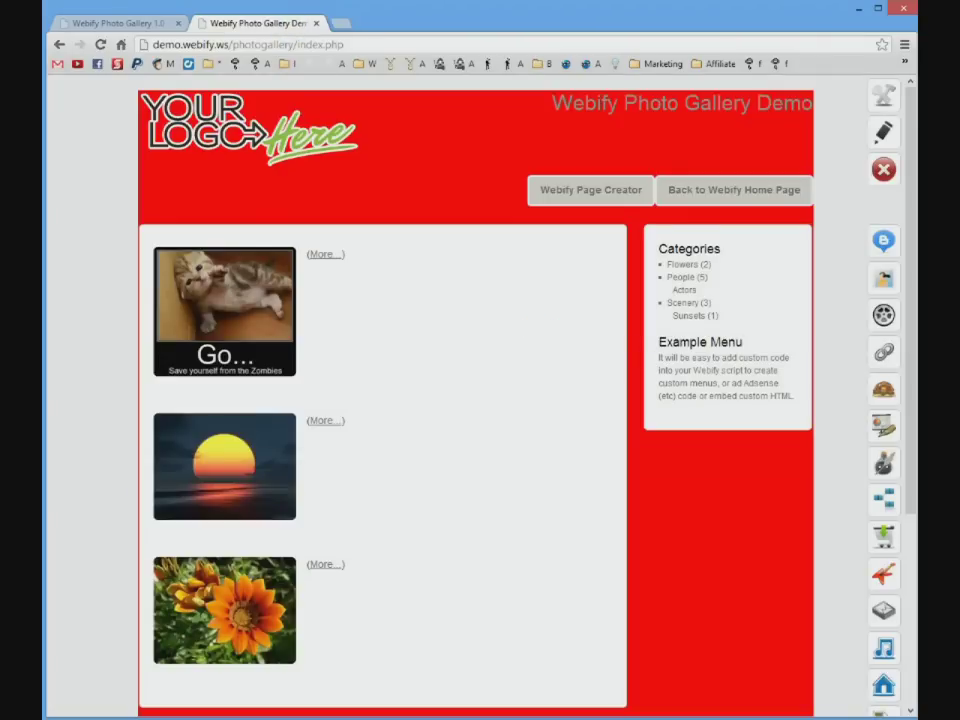
{"action": "scroll", "coordinate": [643, 478], "scroll_direction": "down", "scroll_amount": 3}
{"action": "scroll", "coordinate": [782, 510], "scroll_direction": "up", "scroll_amount": 5}
Step: Append border: 5px solid #black; to the .wrapper override and save the layout options
{"action": "left_click", "coordinate": [100, 20]}
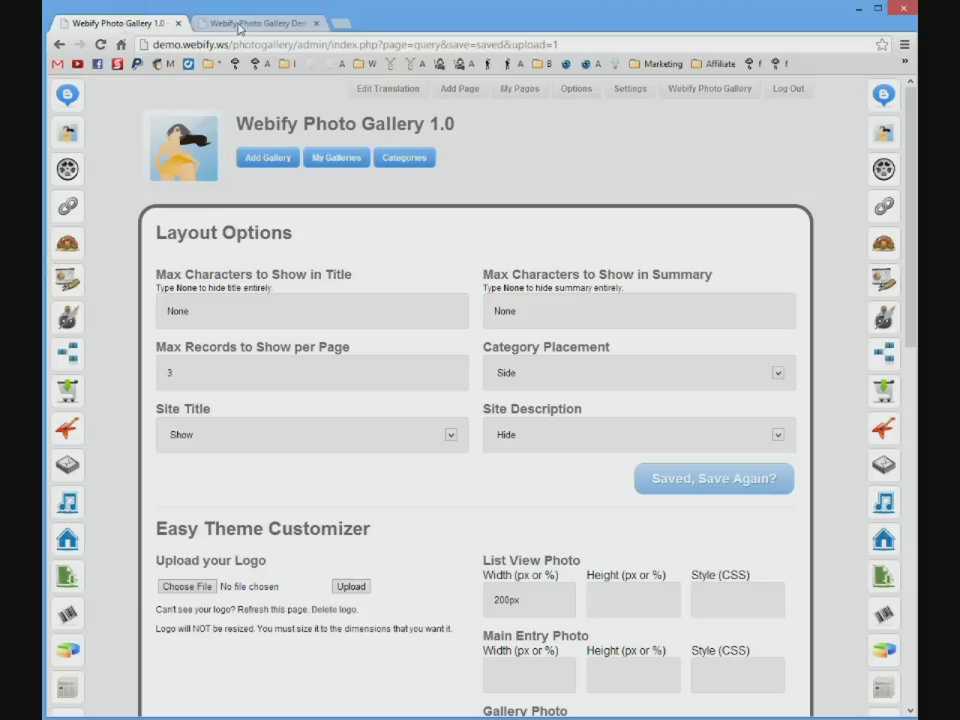
{"action": "left_click", "coordinate": [182, 22]}
{"action": "left_click", "coordinate": [100, 22]}
{"action": "scroll", "coordinate": [296, 474], "scroll_direction": "down", "scroll_amount": 1}
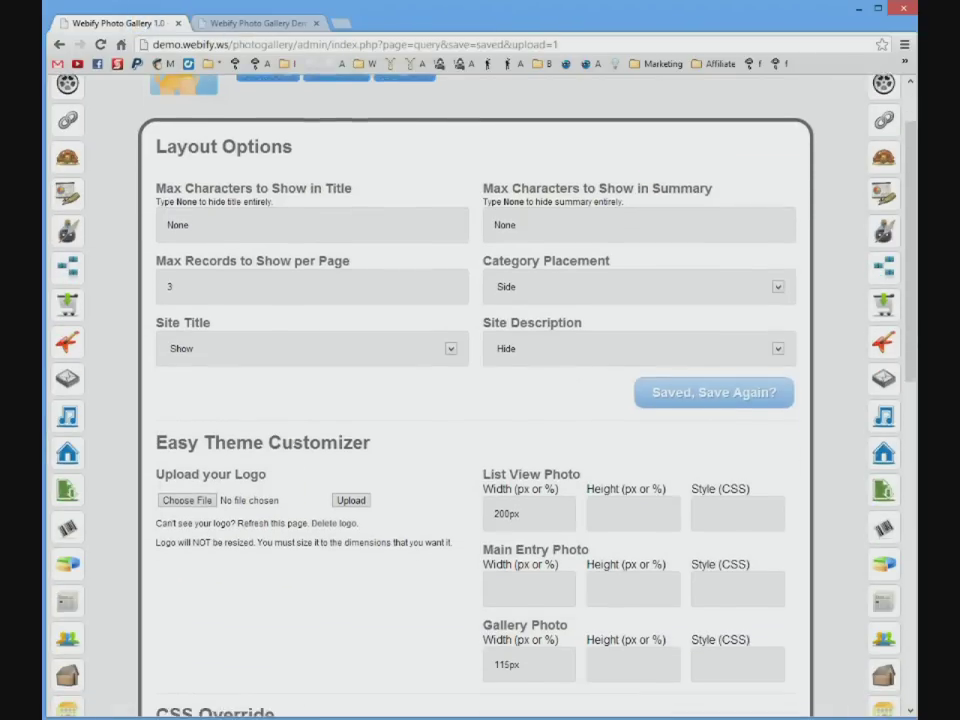
{"action": "scroll", "coordinate": [262, 370], "scroll_direction": "down", "scroll_amount": 3}
{"action": "left_click", "coordinate": [292, 512]}
{"action": "type", "text": "; border: 1px"}
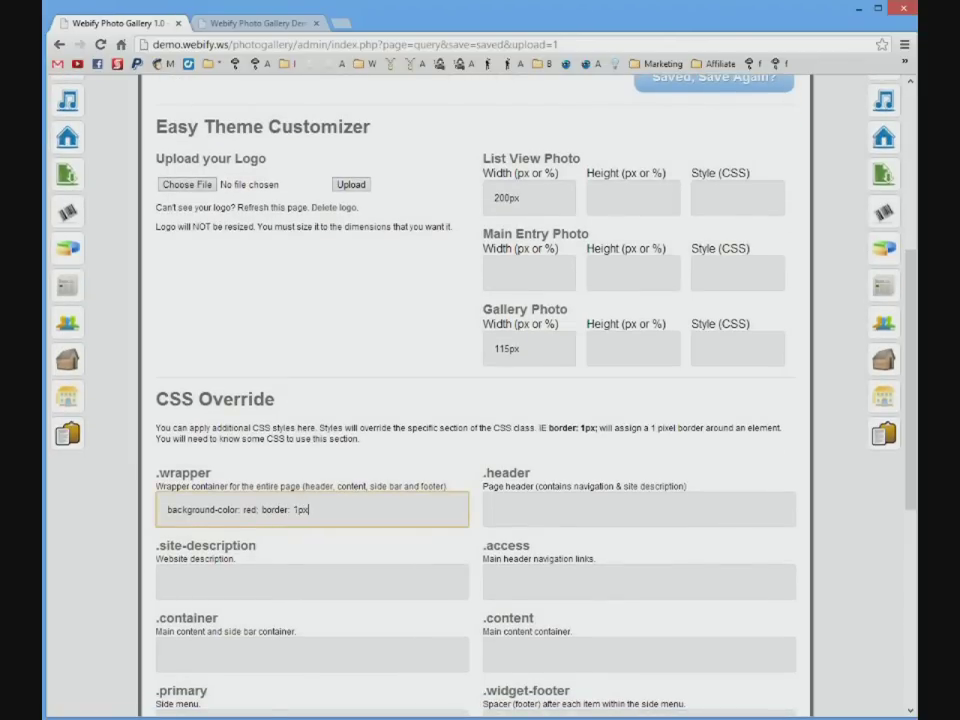
{"action": "type", "text": " solid #black"}
{"action": "left_click", "coordinate": [692, 80]}
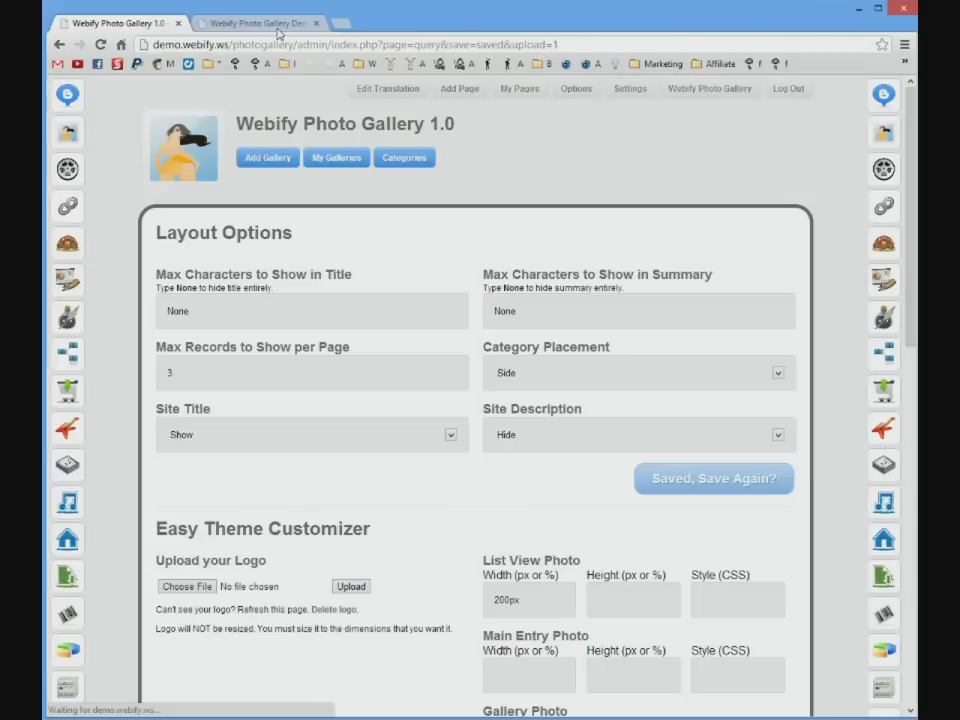
Step: Refresh the public gallery and check the edges of the wrapper for the border
{"action": "left_click", "coordinate": [279, 24]}
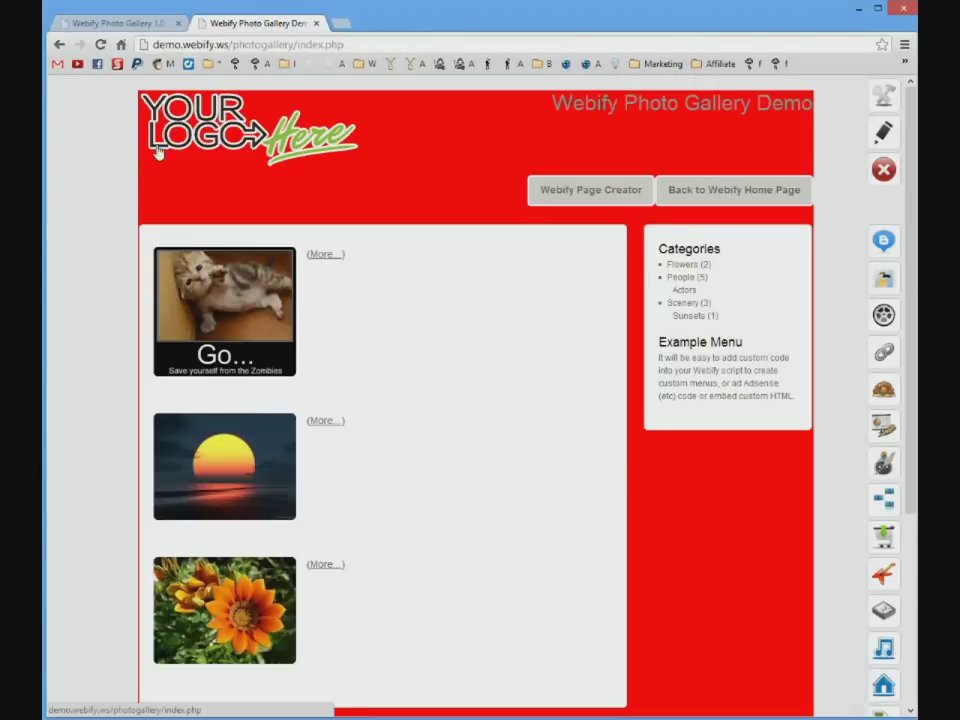
{"action": "key", "text": "F5"}
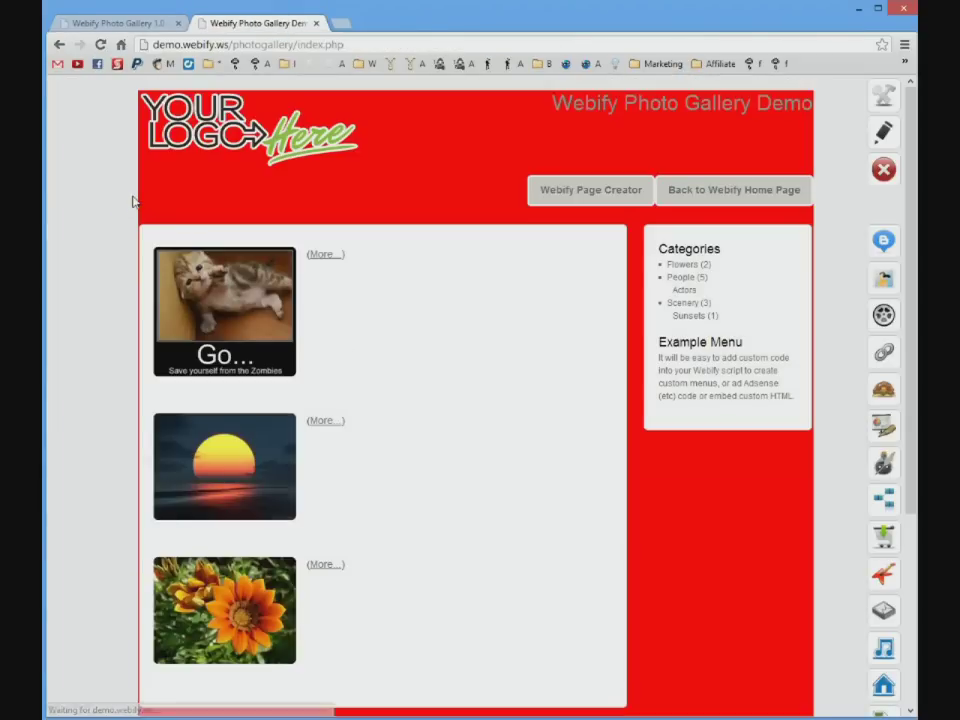
{"action": "scroll", "coordinate": [649, 386], "scroll_direction": "down", "scroll_amount": 4}
{"action": "scroll", "coordinate": [242, 124], "scroll_direction": "up", "scroll_amount": 1}
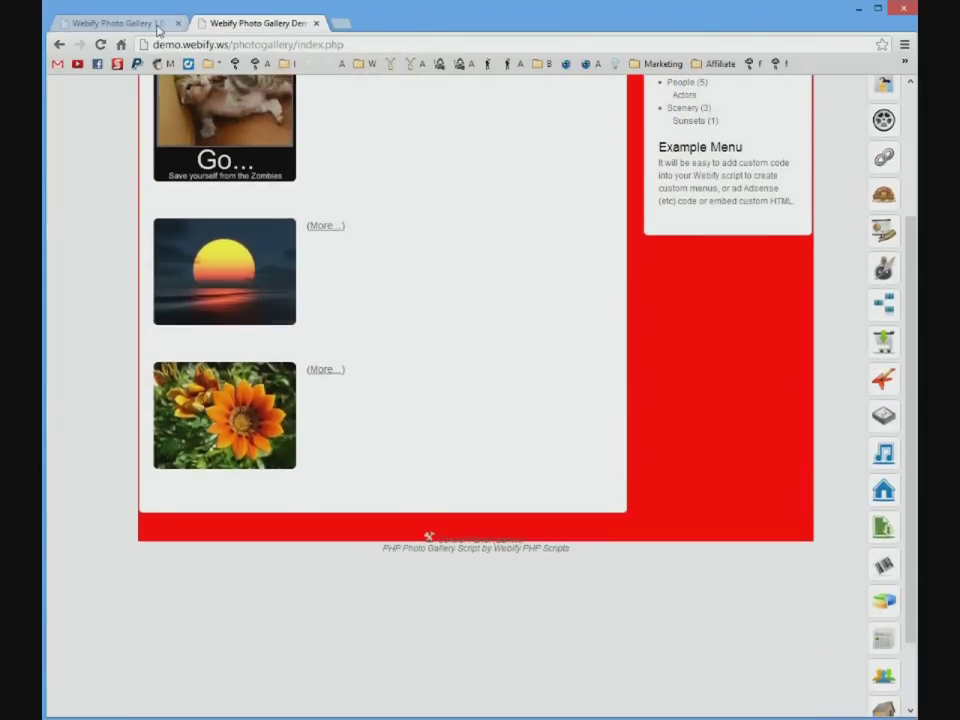
Step: Replace the border colour in the .wrapper override with #000000 and save the layout options
{"action": "left_click", "coordinate": [158, 24]}
{"action": "scroll", "coordinate": [338, 422], "scroll_direction": "down", "scroll_amount": 5}
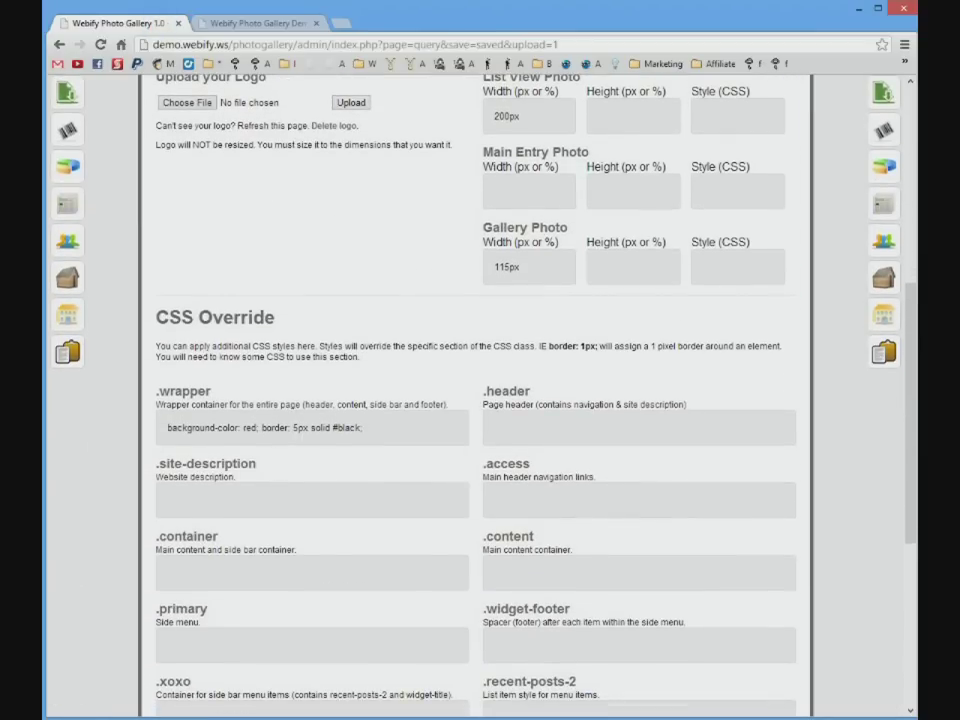
{"action": "left_click", "coordinate": [336, 428]}
{"action": "key", "text": "shift+Right"}
{"action": "key", "text": "shift+Right"}
{"action": "type", "text": "#000000"}
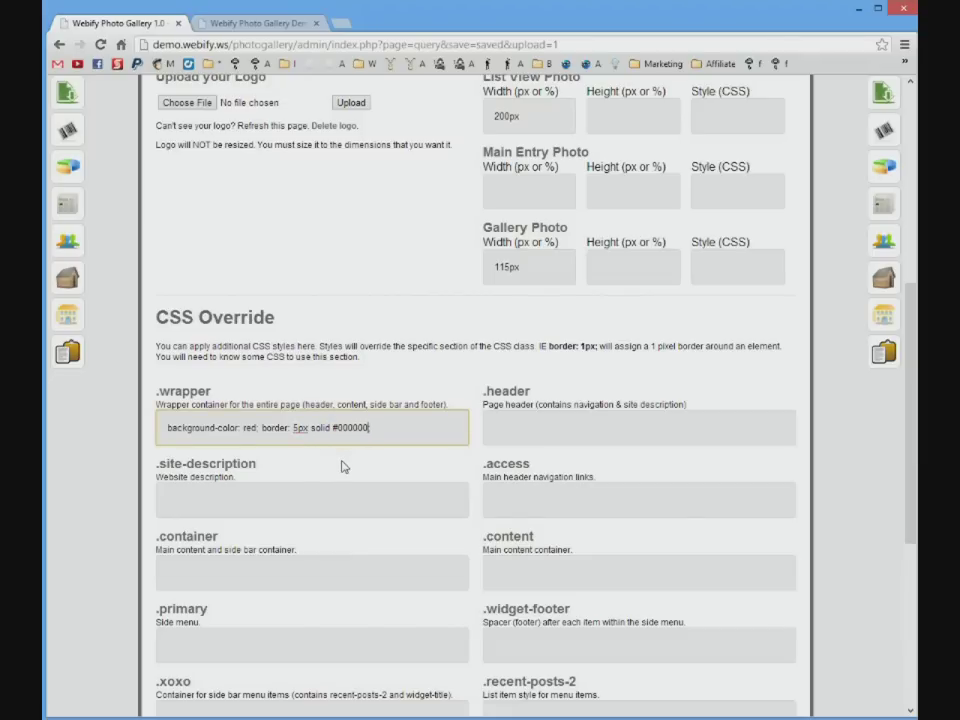
{"action": "scroll", "coordinate": [341, 467], "scroll_direction": "down", "scroll_amount": 5}
{"action": "left_click", "coordinate": [666, 679]}
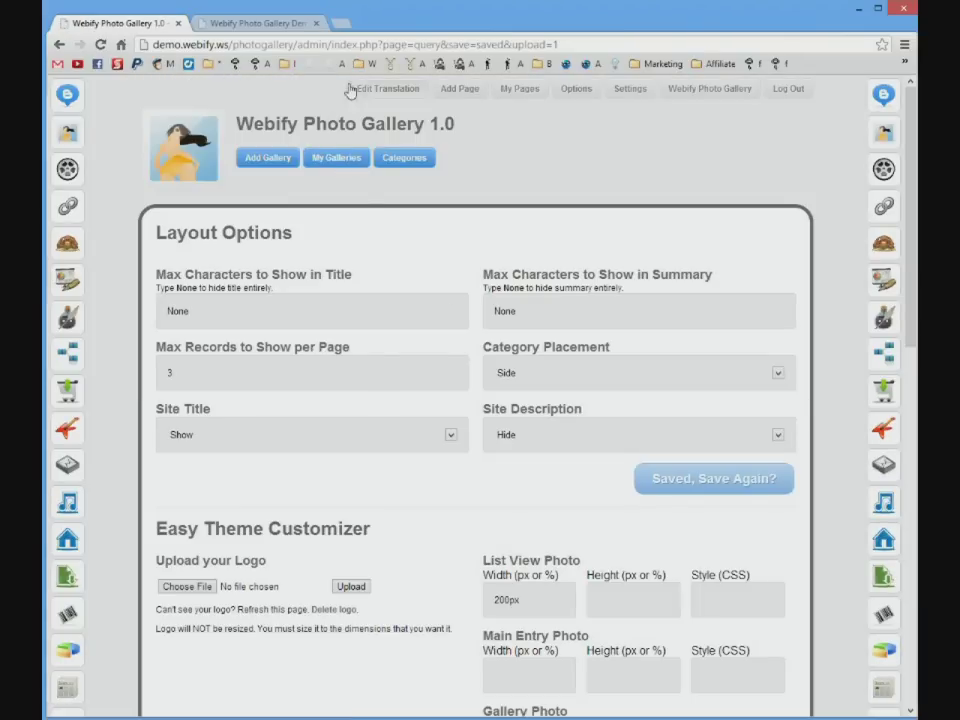
Step: Reload the public gallery page to check the wrapper's border with its new colour code
{"action": "left_click", "coordinate": [210, 22]}
{"action": "key", "text": "F5"}
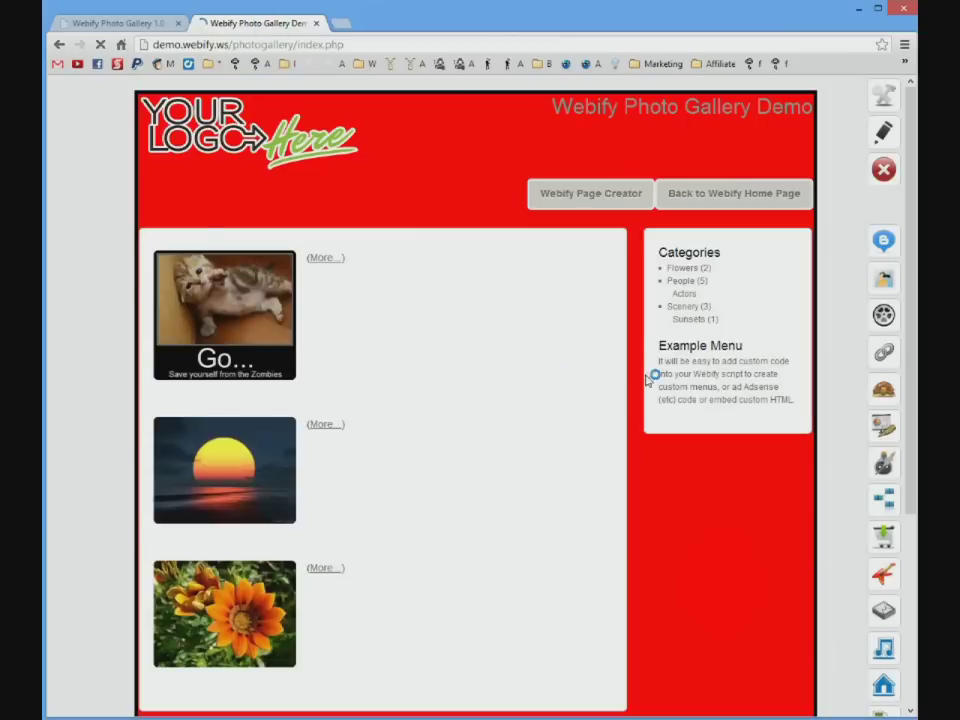
{"action": "scroll", "coordinate": [258, 267], "scroll_direction": "up", "scroll_amount": 3}
Step: Review the remaining CSS Override class fields, from .header and .site-description down to .entry-content
{"action": "left_click", "coordinate": [115, 22]}
{"action": "scroll", "coordinate": [349, 343], "scroll_direction": "down", "scroll_amount": 5}
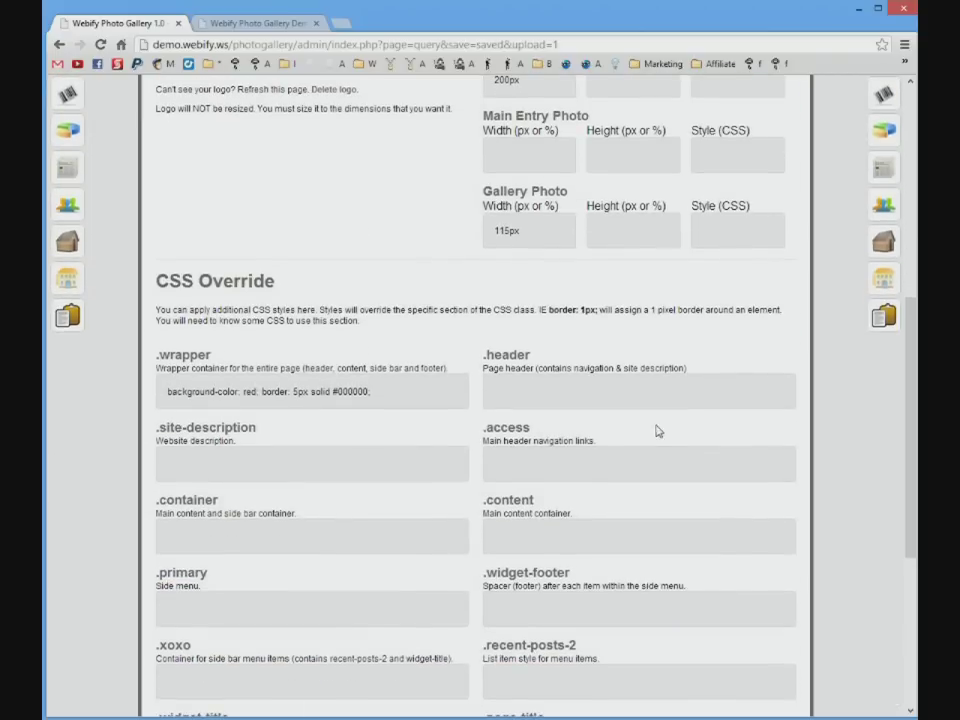
{"action": "scroll", "coordinate": [476, 484], "scroll_direction": "down", "scroll_amount": 3}
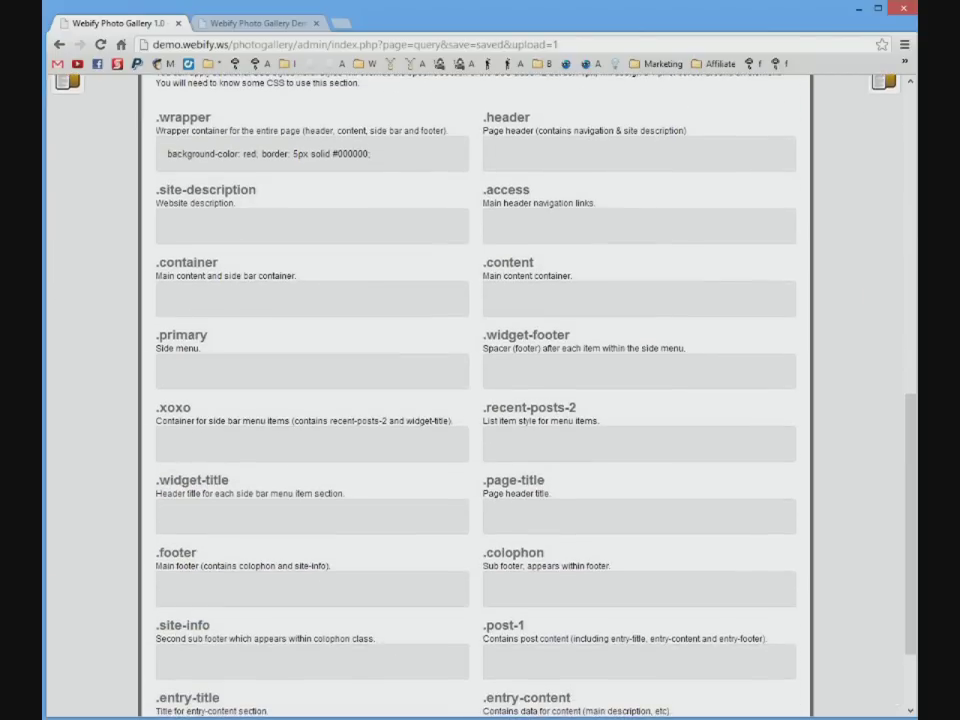
{"action": "scroll", "coordinate": [443, 453], "scroll_direction": "down", "scroll_amount": 3}
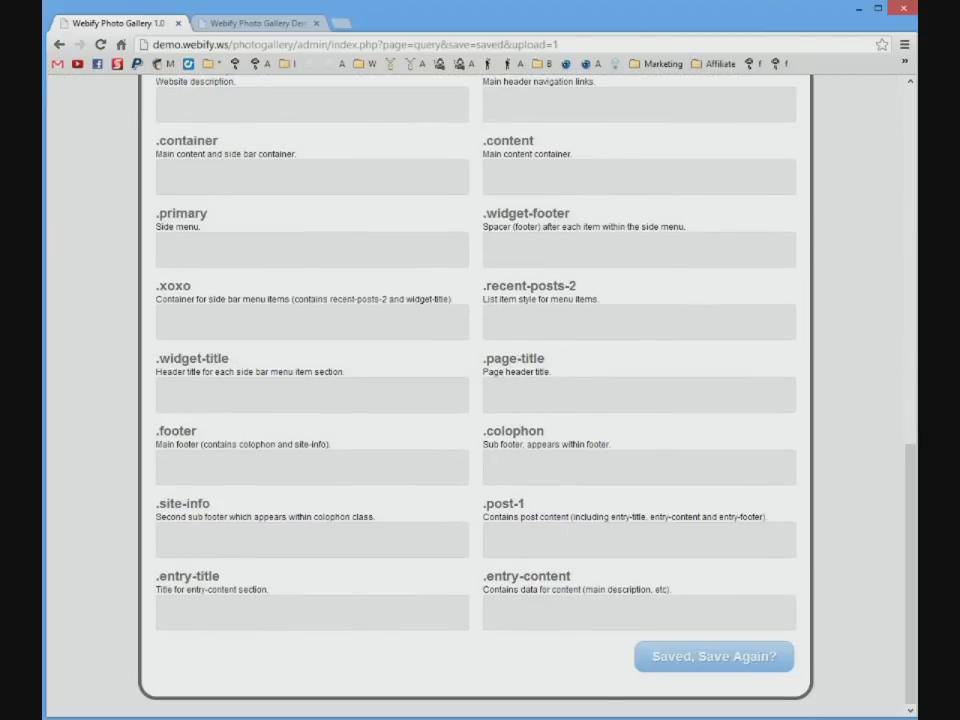
{"action": "scroll", "coordinate": [672, 434], "scroll_direction": "up", "scroll_amount": 4}
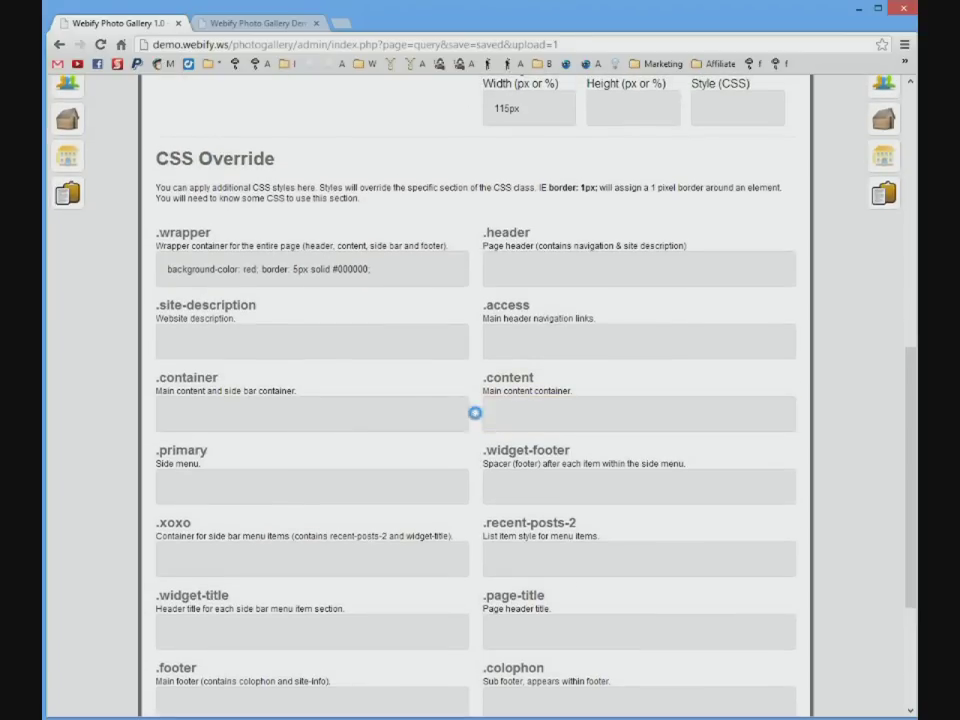
{"action": "left_click", "coordinate": [420, 343]}
{"action": "scroll", "coordinate": [577, 379], "scroll_direction": "up", "scroll_amount": 1}
{"action": "scroll", "coordinate": [577, 379], "scroll_direction": "up", "scroll_amount": 3}
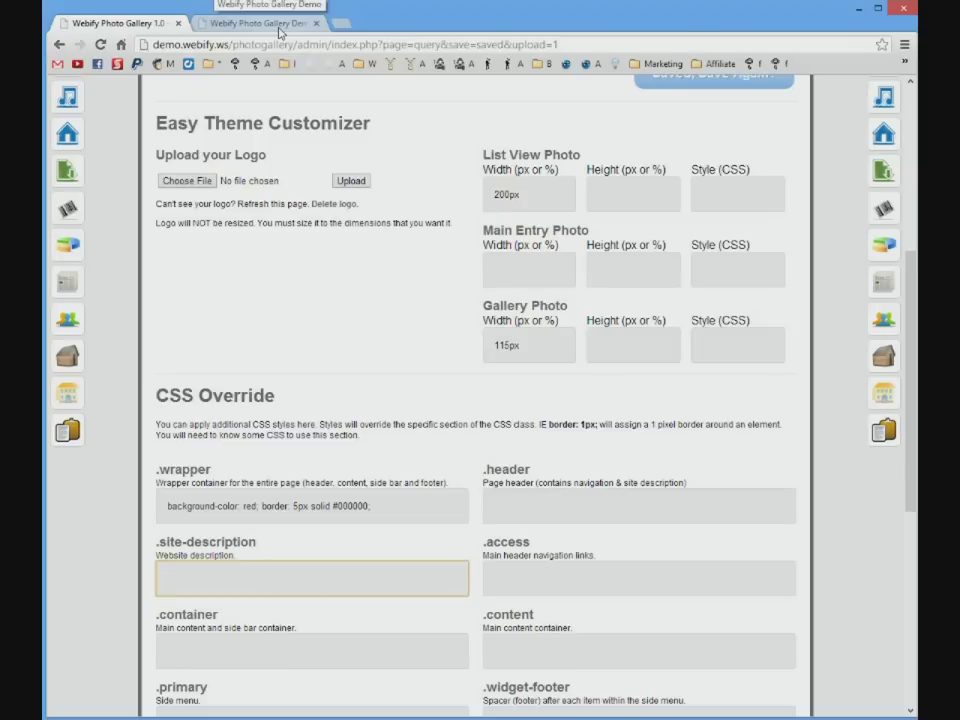
Step: Look at the restyled public gallery again and review the Layout Options and Easy Theme Customizer settings
{"action": "left_click", "coordinate": [279, 28]}
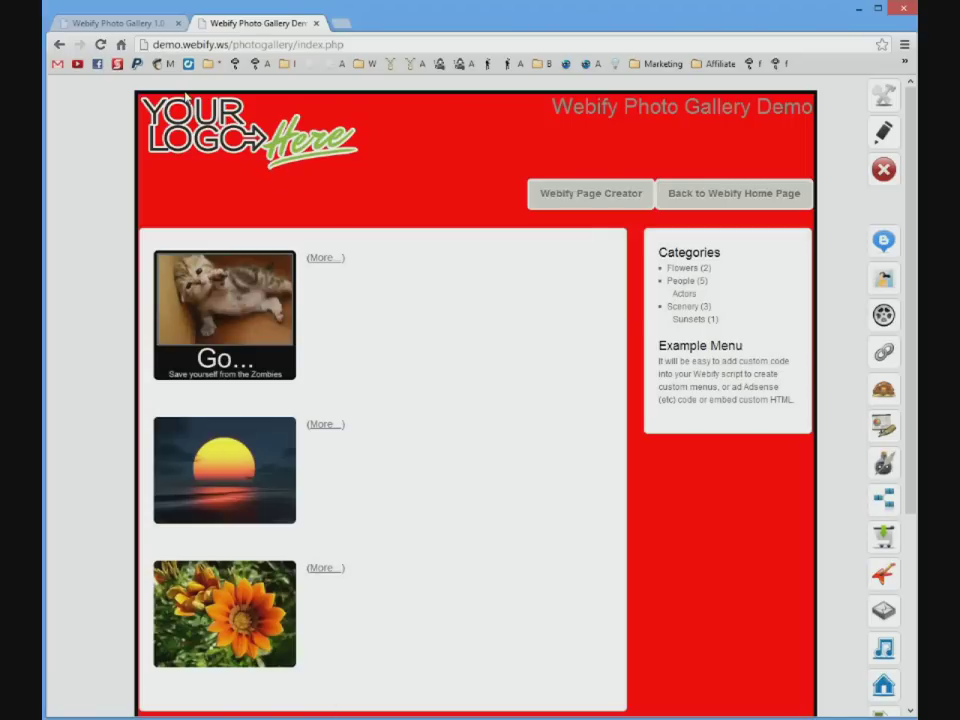
{"action": "left_click", "coordinate": [93, 22]}
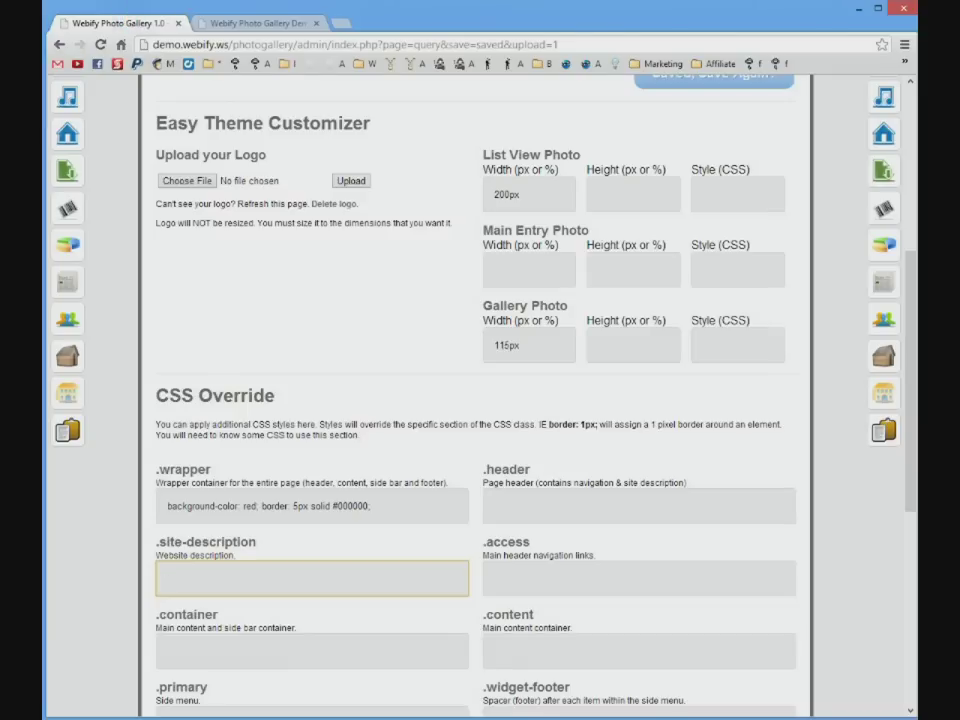
{"action": "scroll", "coordinate": [853, 270], "scroll_direction": "up", "scroll_amount": 5}
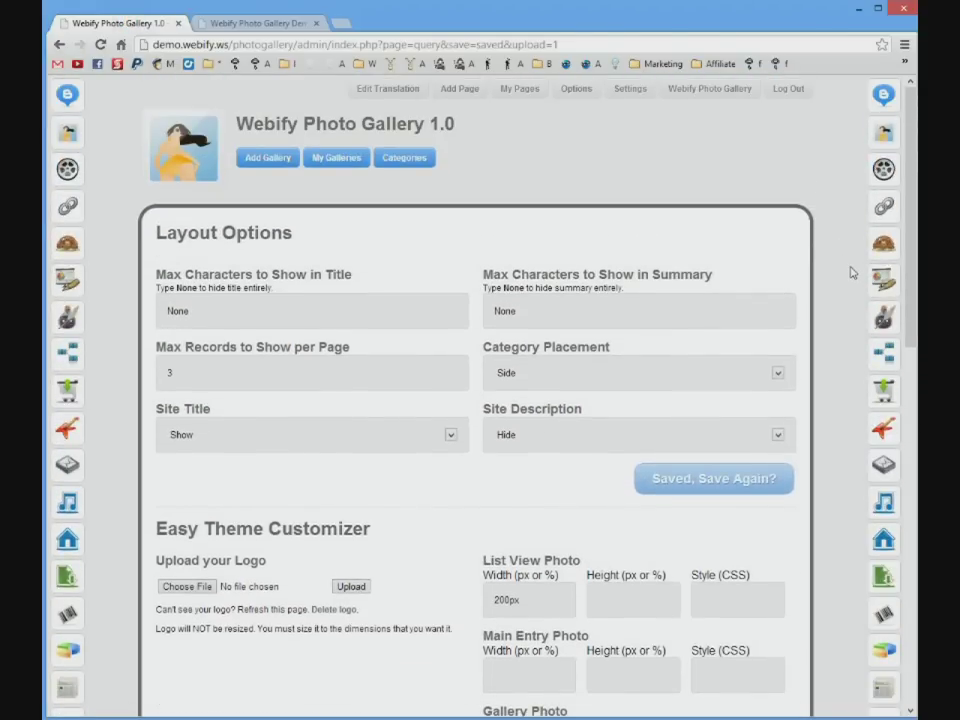
{"action": "scroll", "coordinate": [850, 272], "scroll_direction": "down", "scroll_amount": 4}
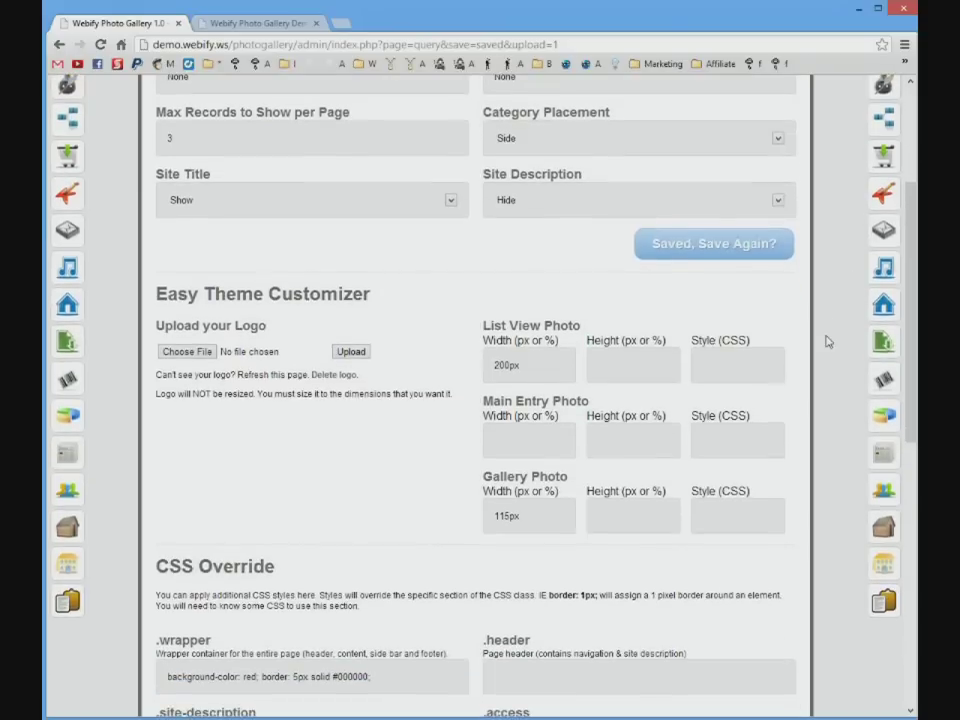